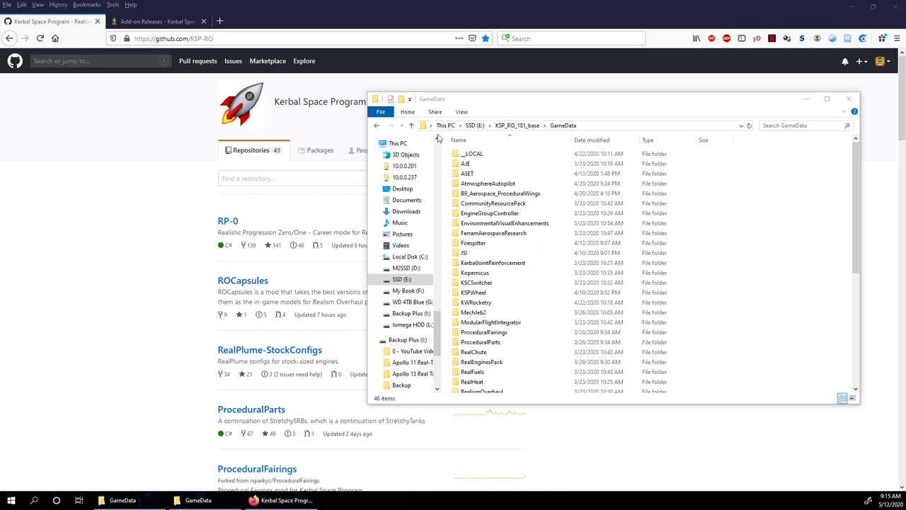
Look over the mod folders in the KSP_RO_181_base GameData folder, selecting ASET, Space_Shuttle_System and KWRocketry in turn.
left_click_drag(568, 106, 540, 115)
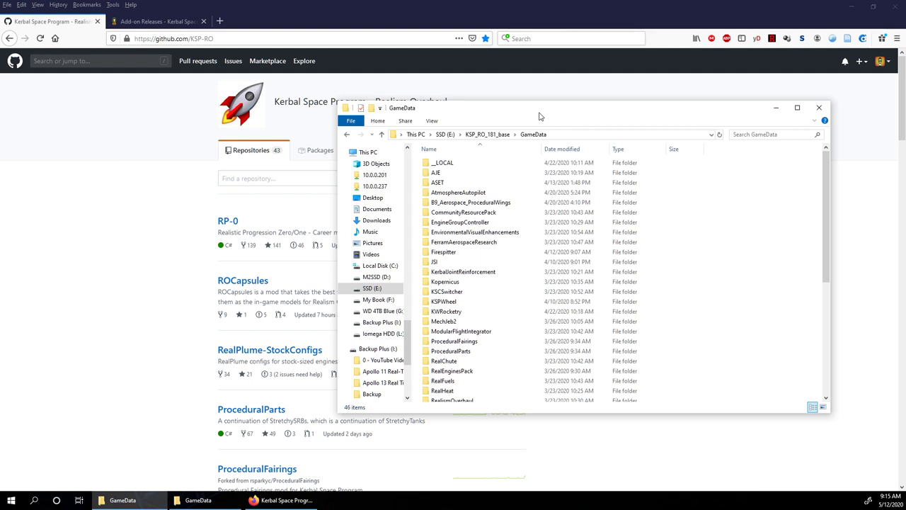
left_click(490, 176)
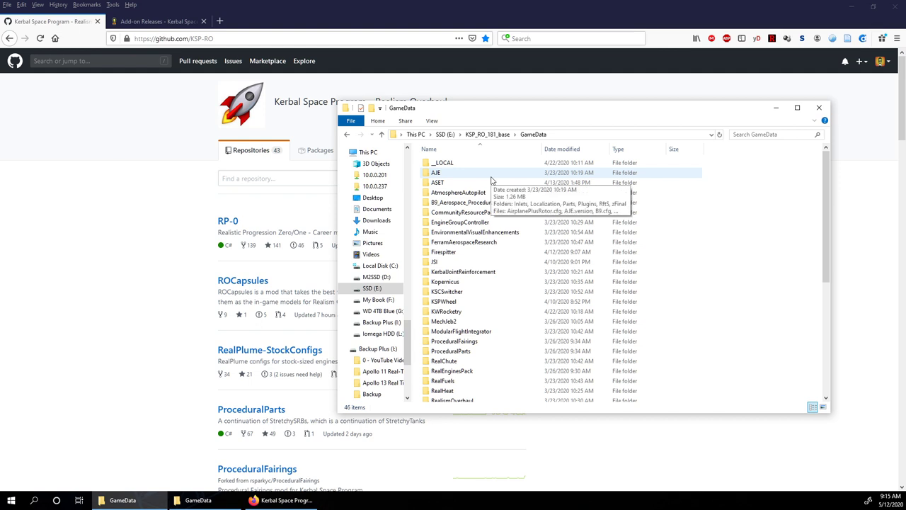
left_click(490, 183)
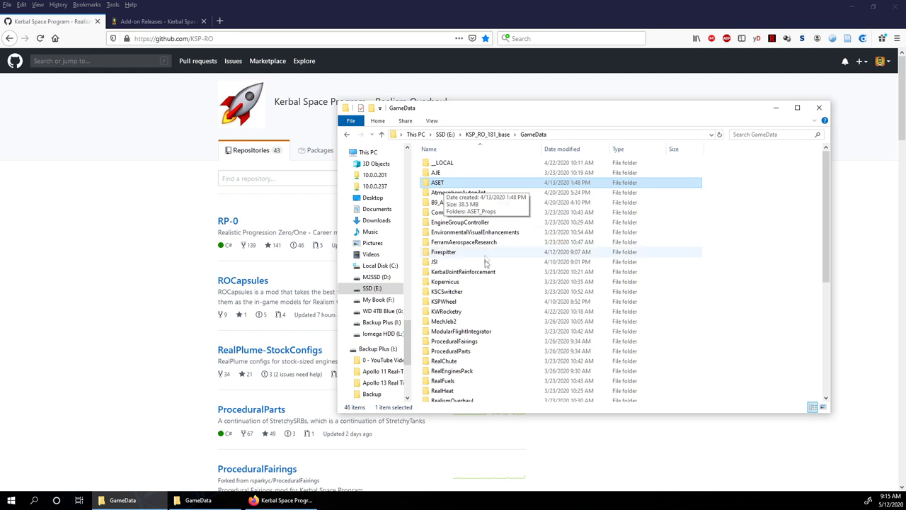
scroll(486, 260, "down", 2)
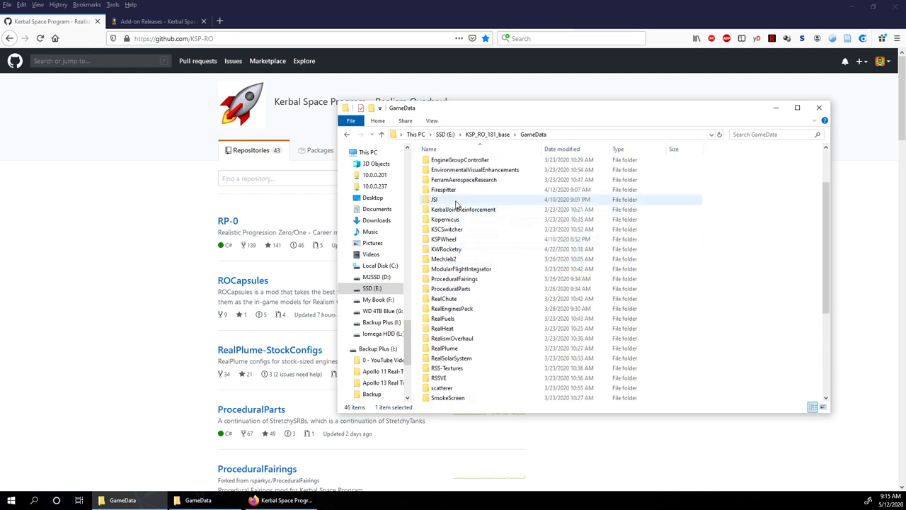
scroll(471, 234, "down", 3)
left_click(479, 338)
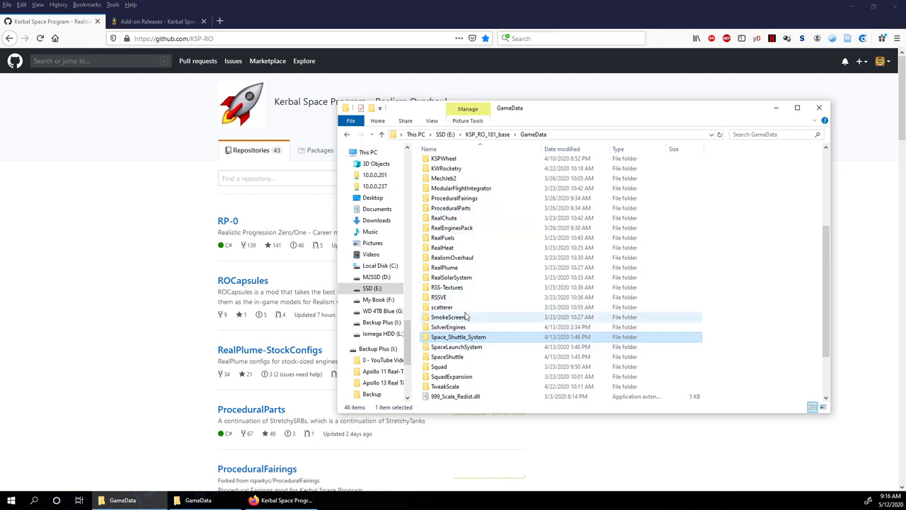
scroll(467, 315, "up", 2)
left_click(458, 221)
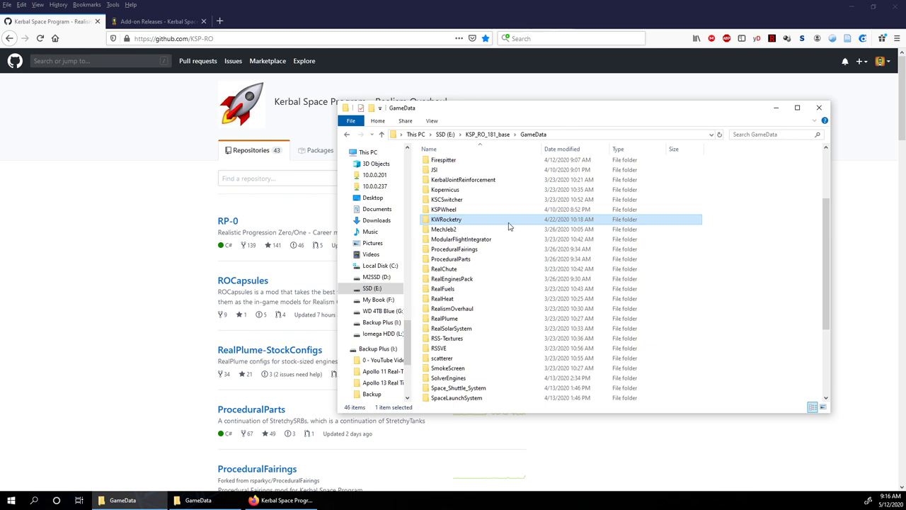
Review the whole KSP_RO_181_base GameData listing, from the first mod folder through to the ModuleManager files.
scroll(508, 227, "up", 3)
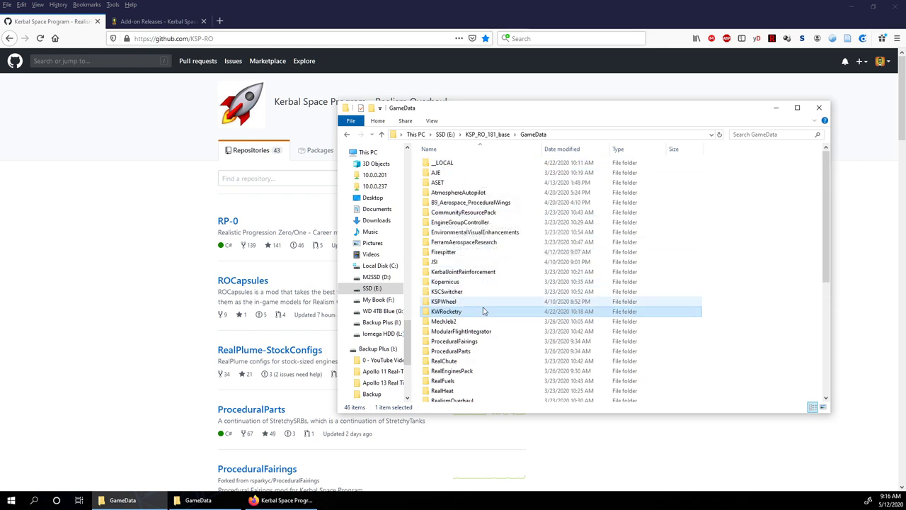
scroll(481, 325, "down", 3)
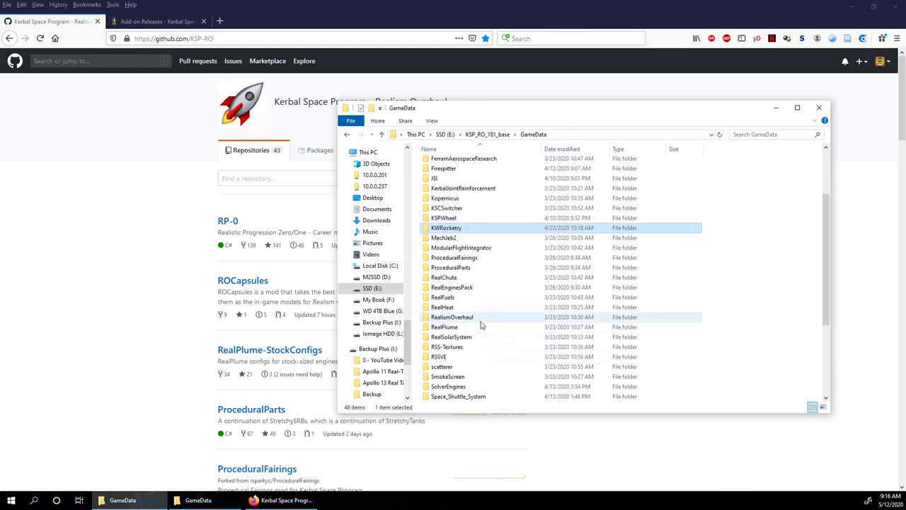
scroll(481, 324, "down", 3)
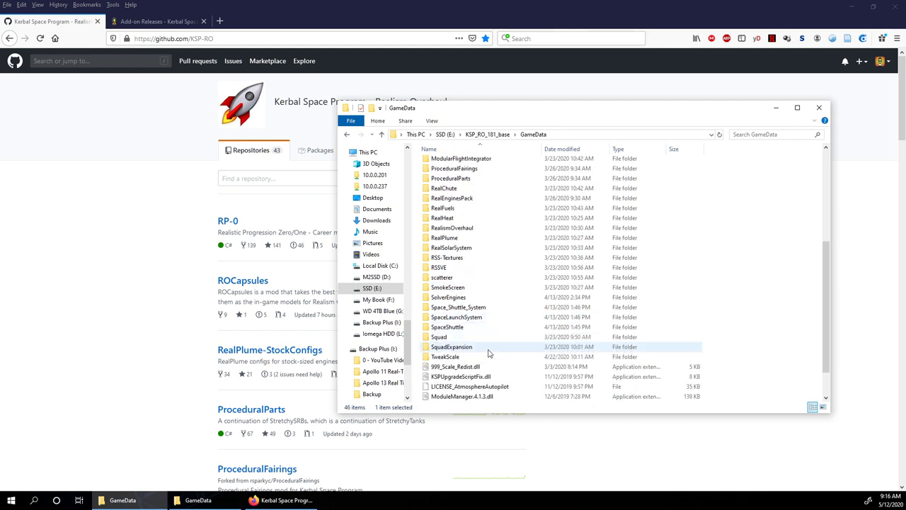
scroll(488, 352, "up", 3)
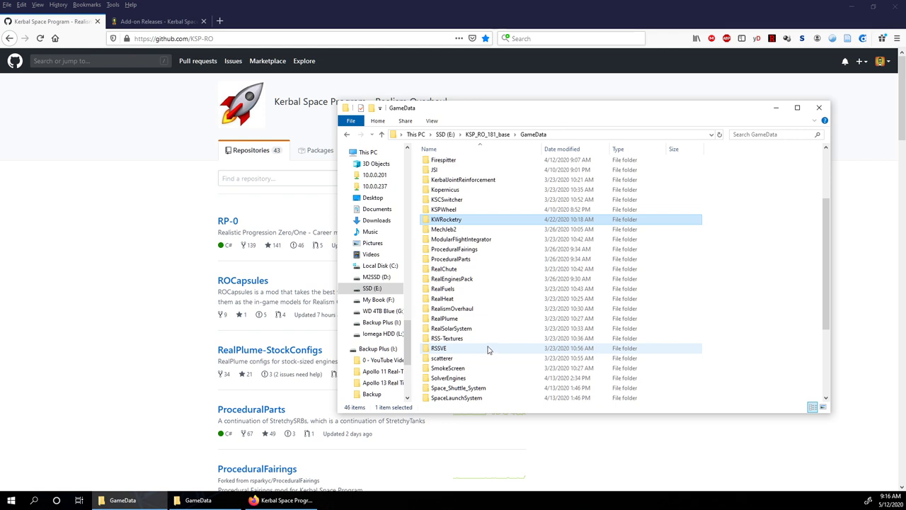
scroll(488, 351, "down", 4)
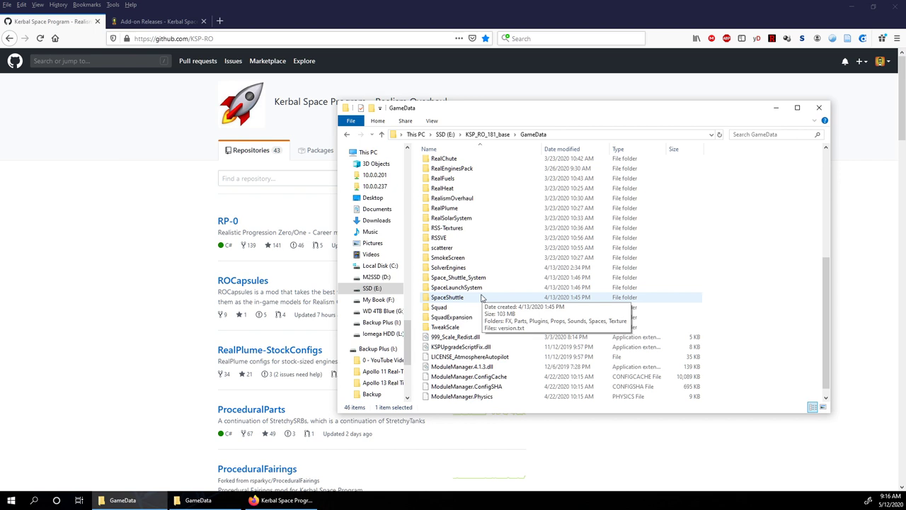
scroll(482, 298, "up", 3)
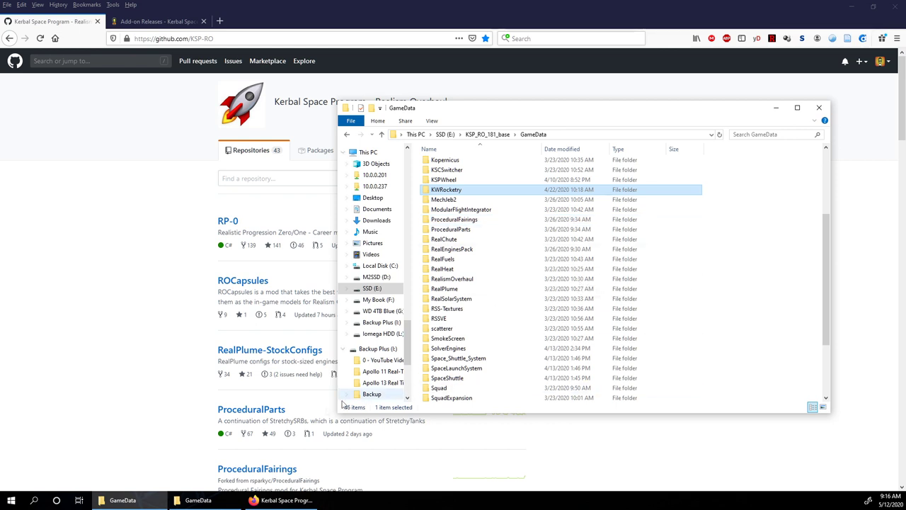
mouse_move(213, 503)
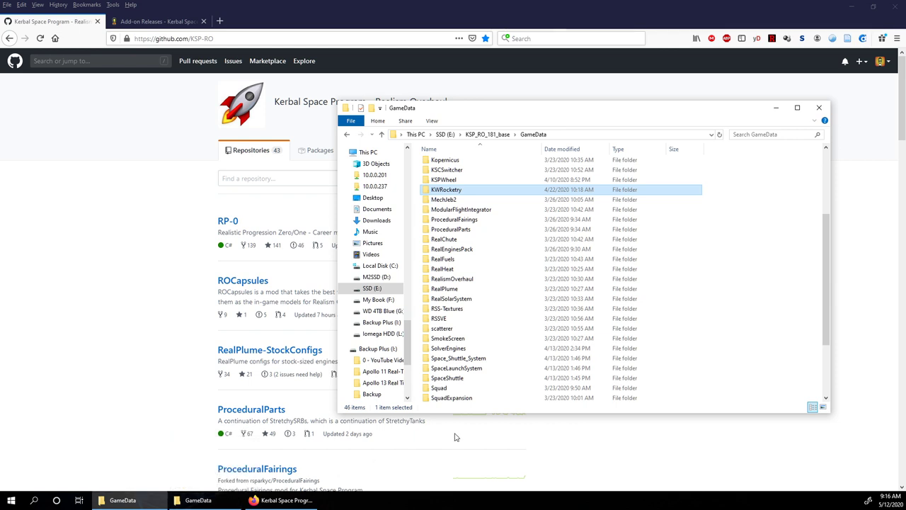
scroll(524, 354, "down", 2)
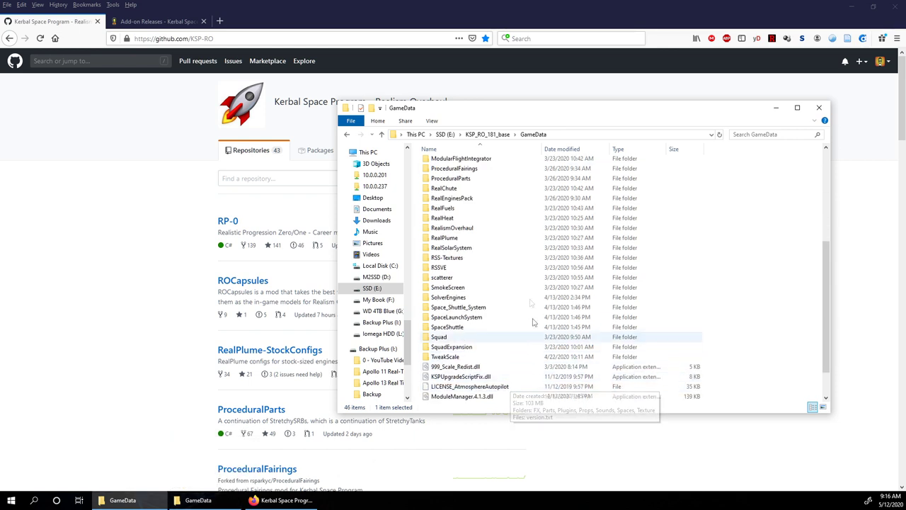
scroll(499, 297, "up", 6)
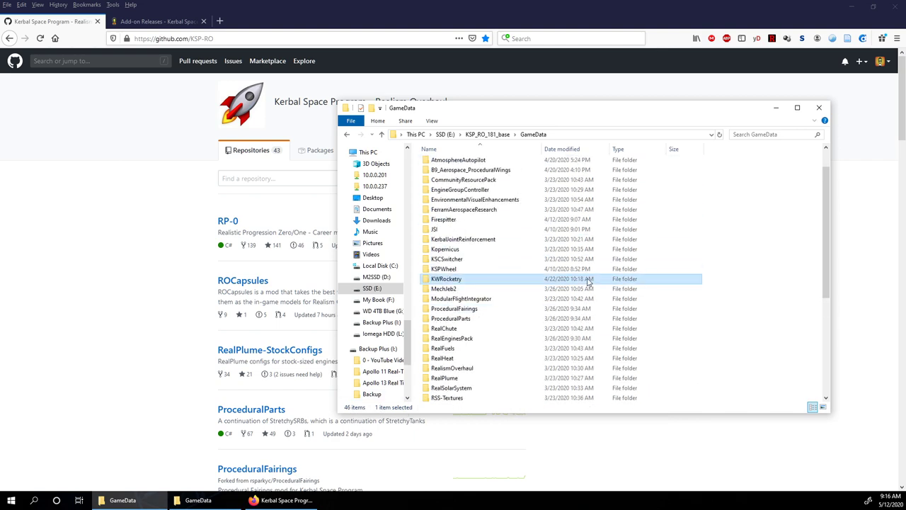
scroll(500, 313, "down", 7)
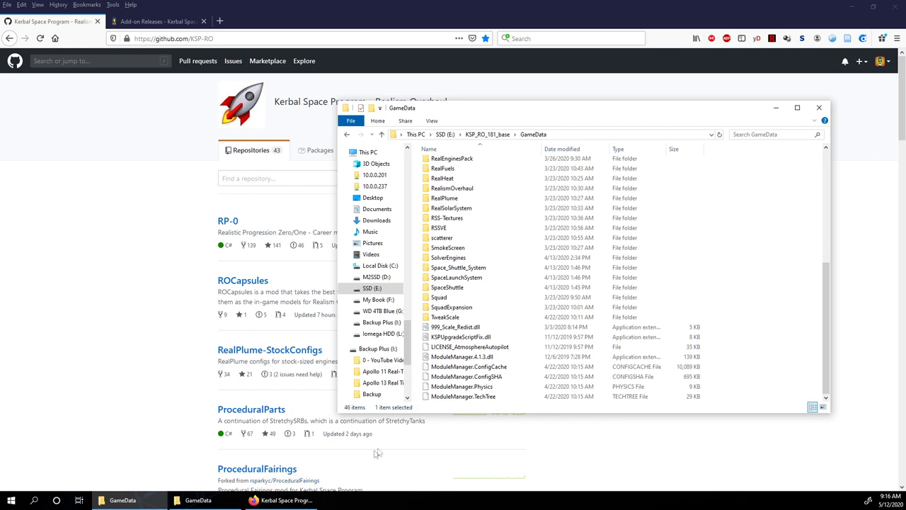
Bring up the KSP_RO_131_History GameData window and review its mod folders through to the RO cfg files.
left_click(199, 500)
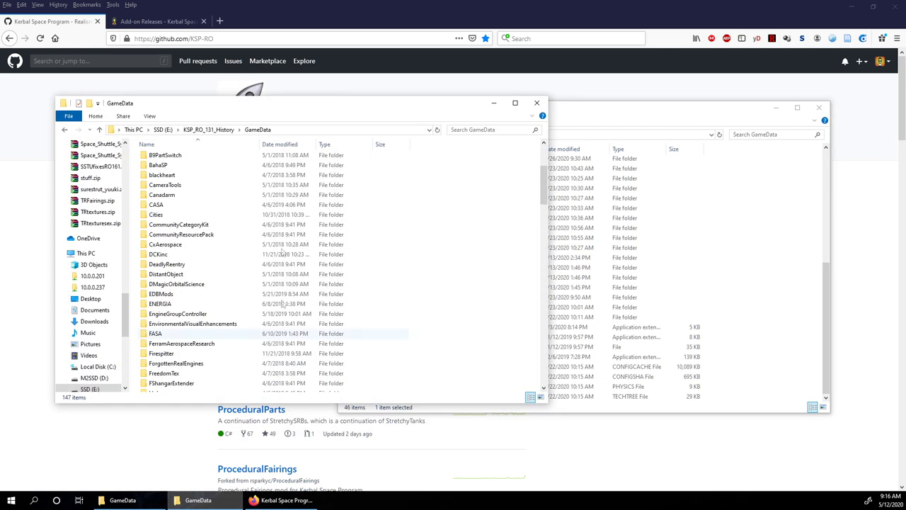
left_click(246, 166)
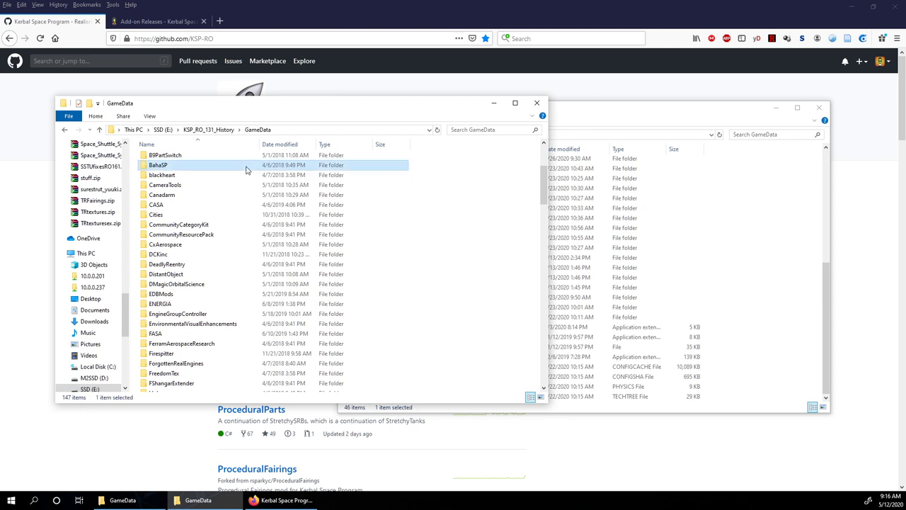
scroll(247, 167, "up", 1)
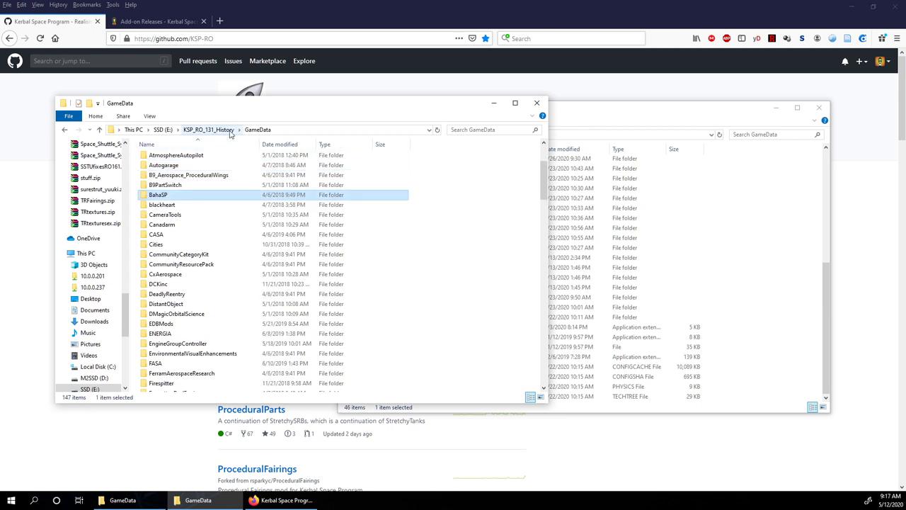
scroll(233, 198, "up", 3)
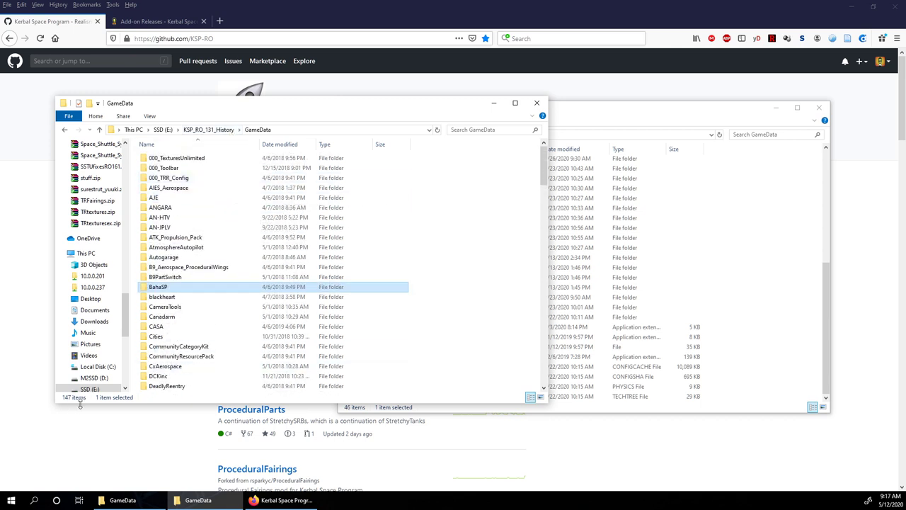
scroll(434, 279, "down", 15)
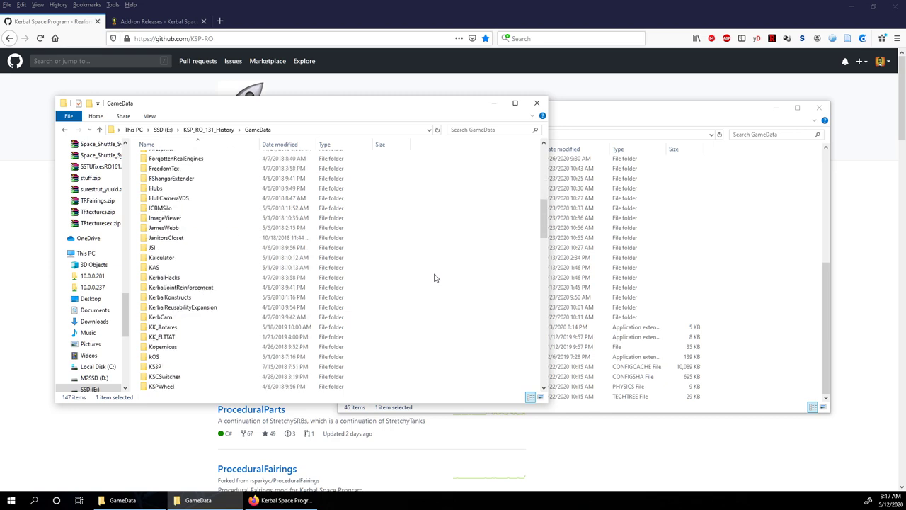
left_click(691, 141)
left_click(231, 108)
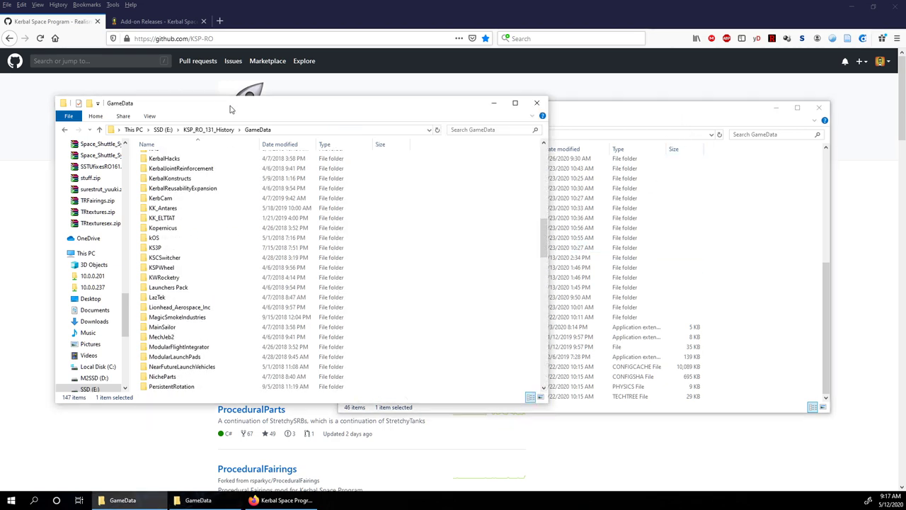
scroll(369, 277, "down", 7)
scroll(369, 278, "down", 15)
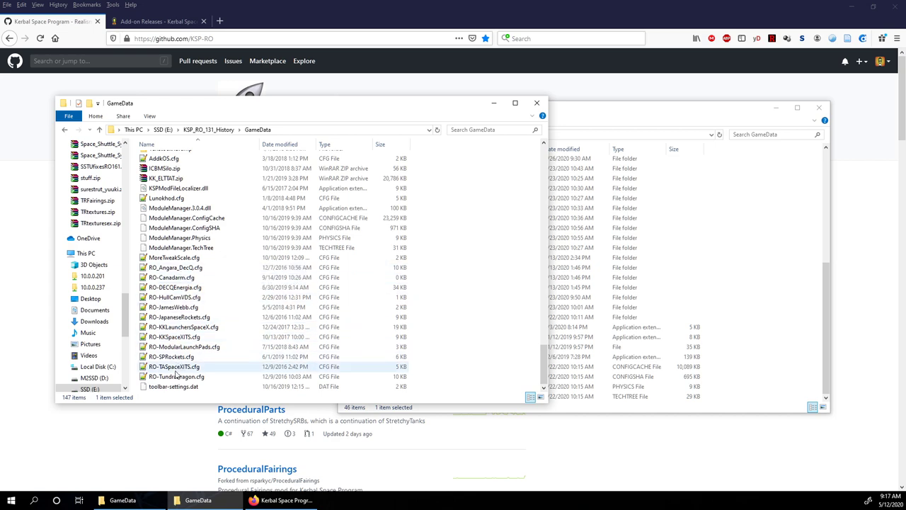
scroll(195, 365, "up", 3)
scroll(198, 361, "down", 3)
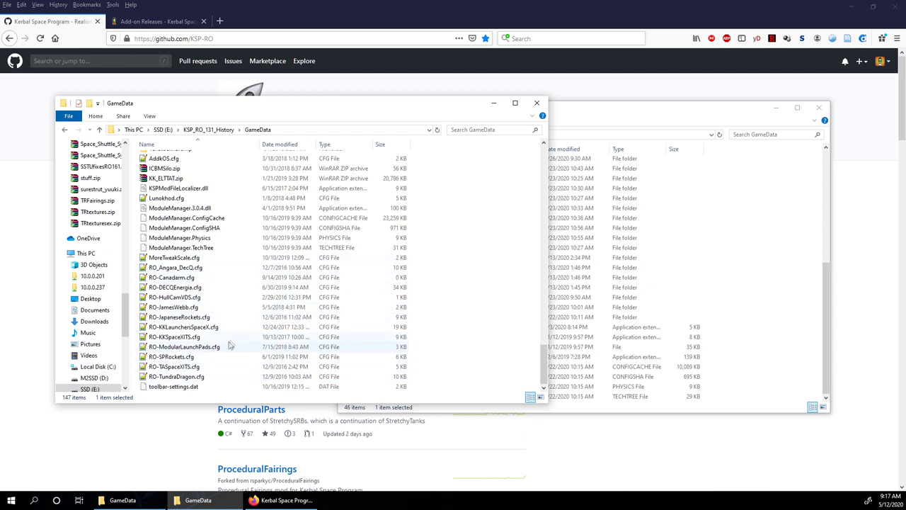
Compare the space shuttle and SpaceLaunchSystem folders between the KSP_RO_131_History and KSP_RO_181_base GameData windows.
scroll(215, 333, "up", 10)
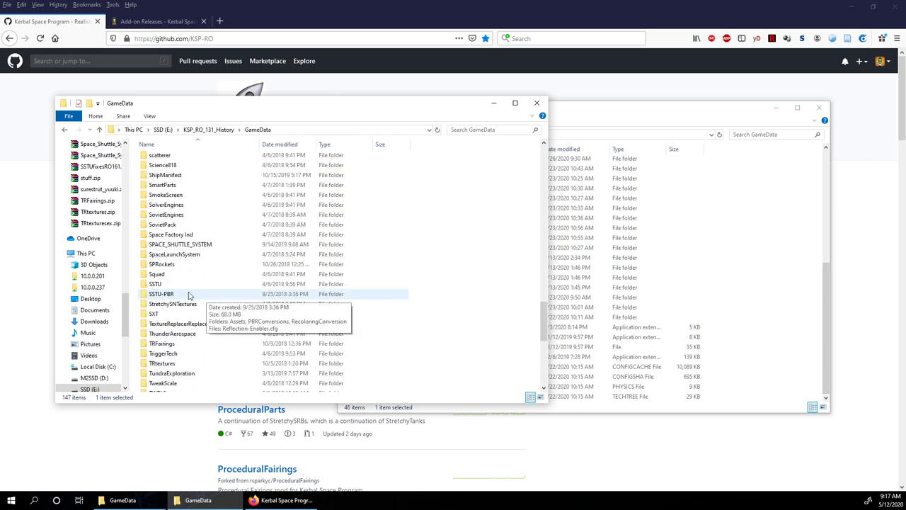
scroll(189, 295, "up", 3)
left_click(196, 334)
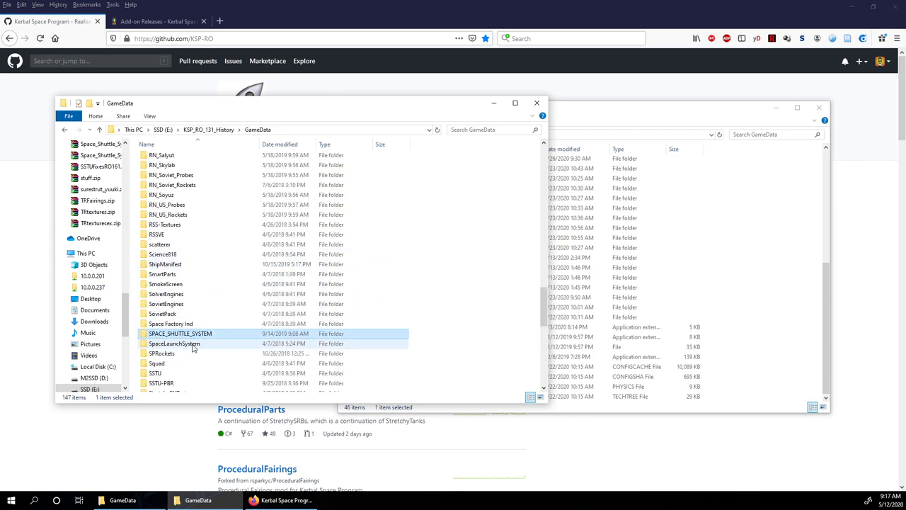
left_click(676, 151)
left_click(471, 285)
left_click(461, 277)
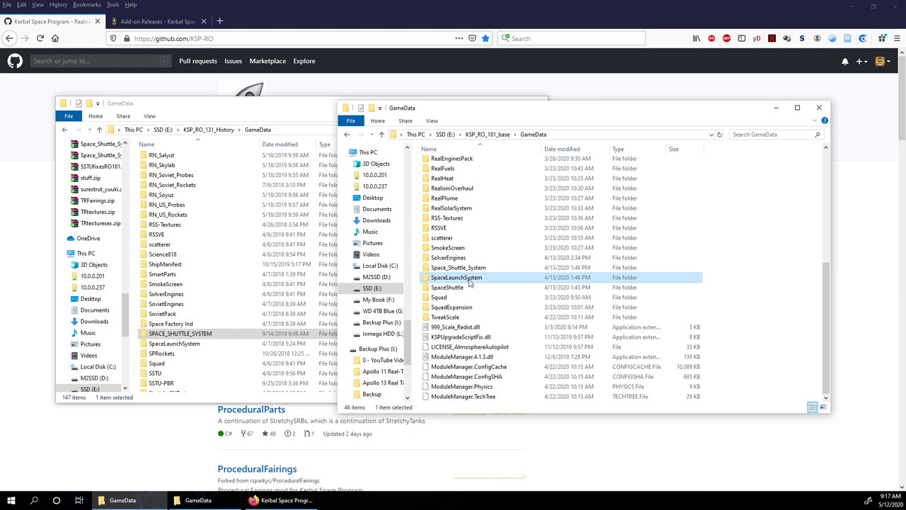
left_click(212, 344)
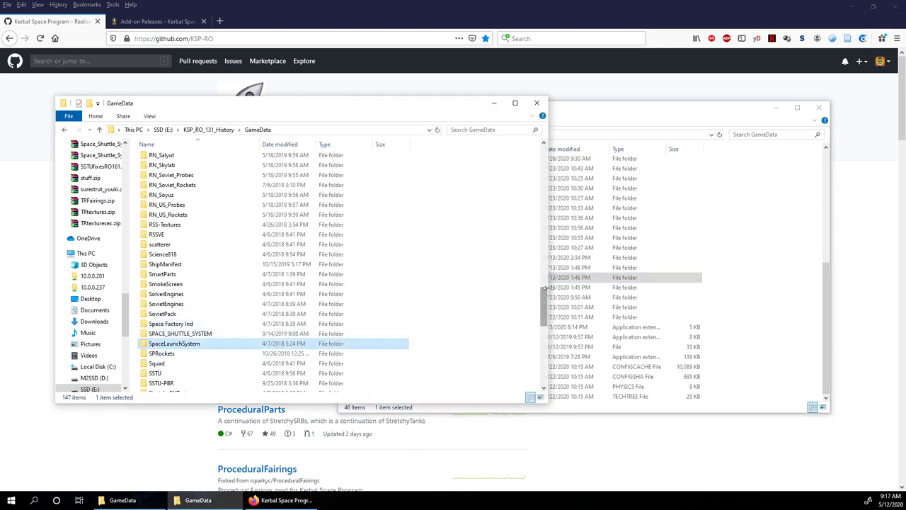
left_click(586, 277)
left_click(326, 265)
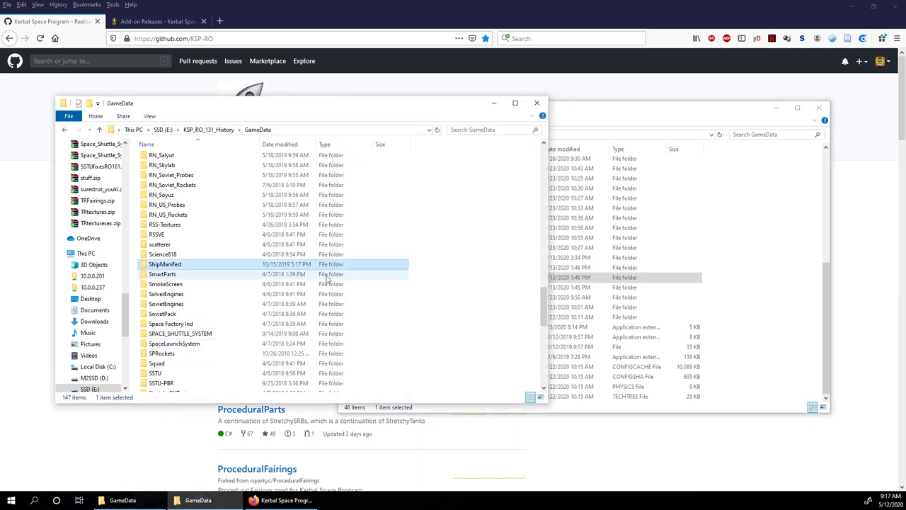
left_click(559, 279)
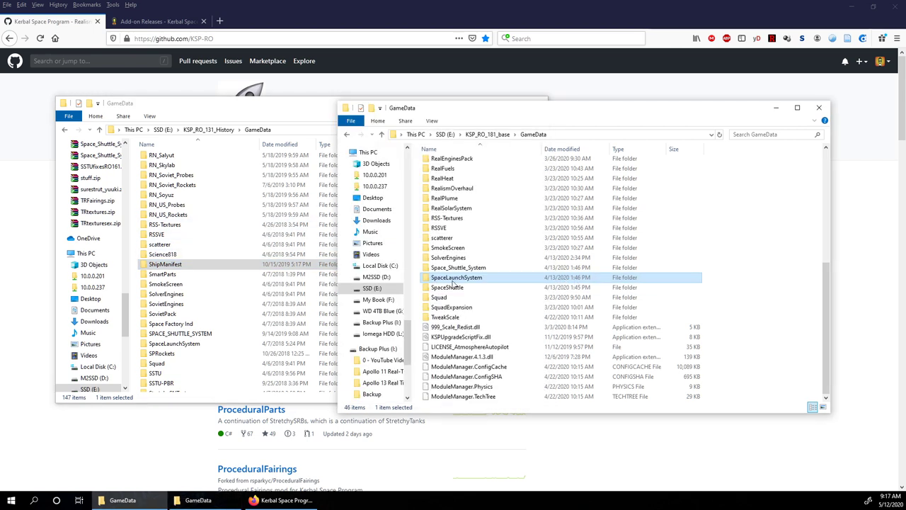
mouse_move(451, 282)
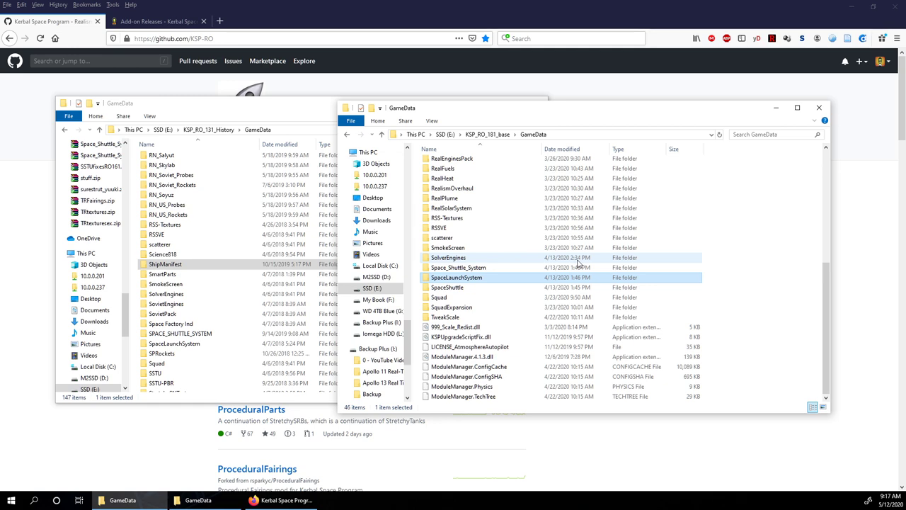
Open the RasterPropMonitor folder inside JSI in the KSP_RO_181_base GameData folder.
scroll(578, 264, "up", 7)
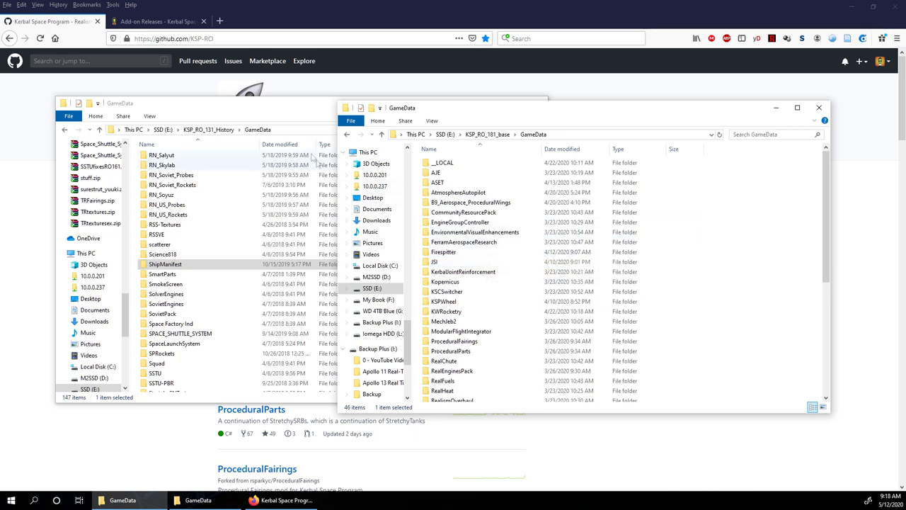
left_click(298, 124)
scroll(255, 253, "up", 10)
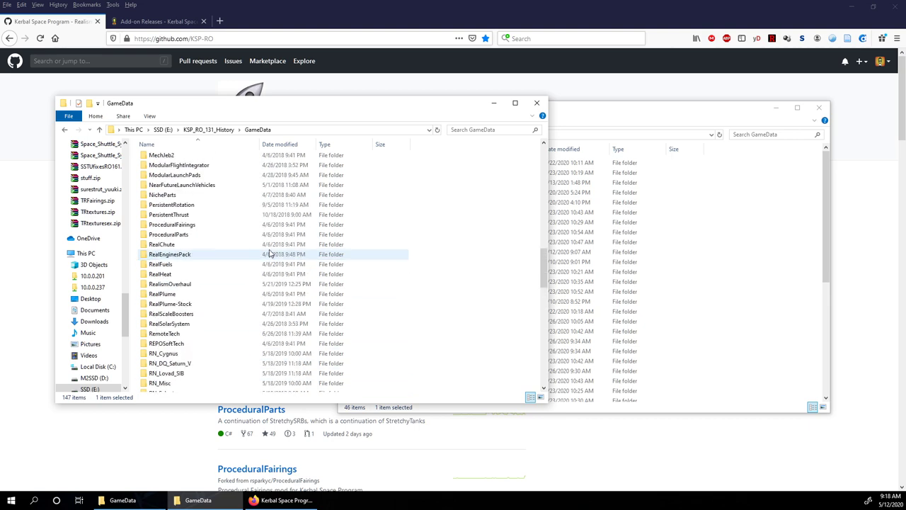
left_click(607, 266)
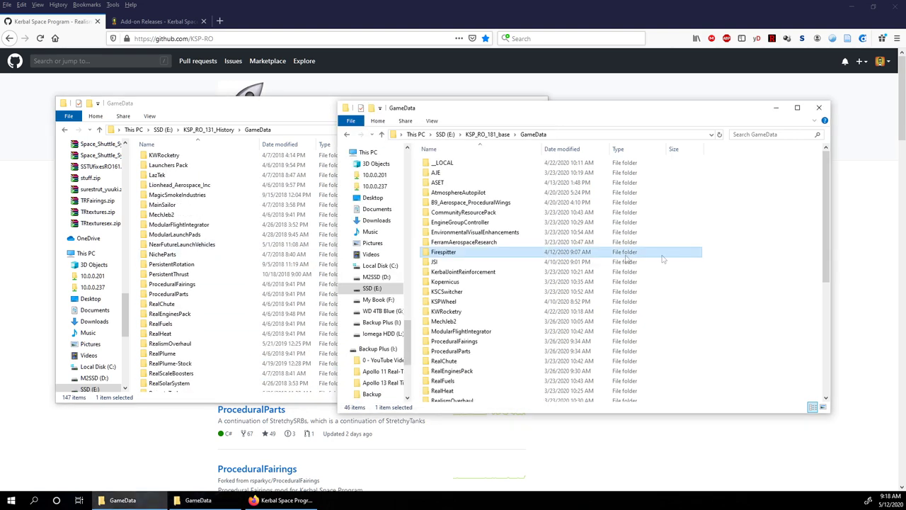
double_click(489, 261)
double_click(454, 173)
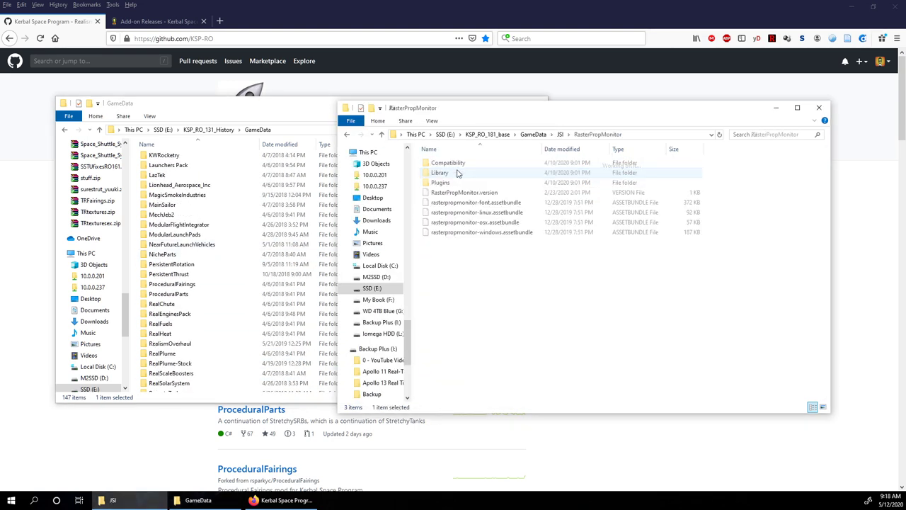
Inspect the RasterPropMonitor plugin files, return to the KSP_RO_181_base GameData folder and align its window with the KSP_RO_131_History one.
double_click(441, 182)
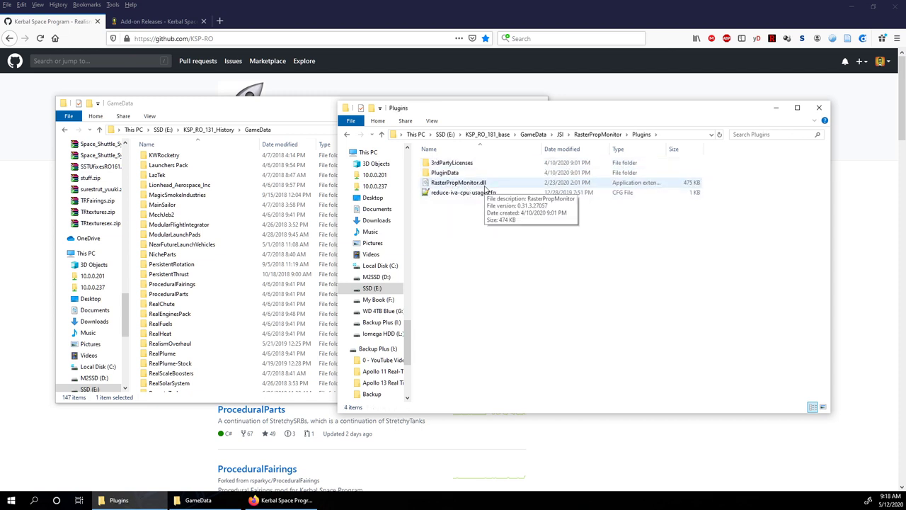
left_click(541, 136)
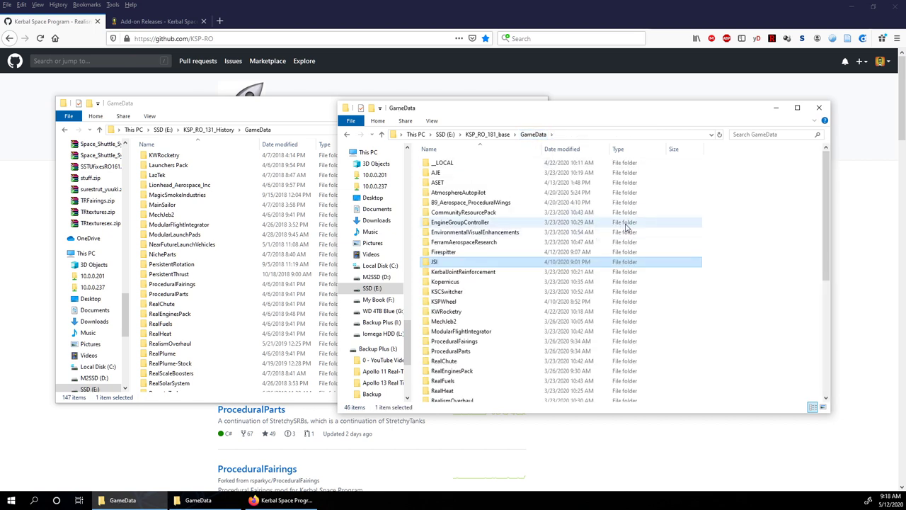
left_click(279, 305)
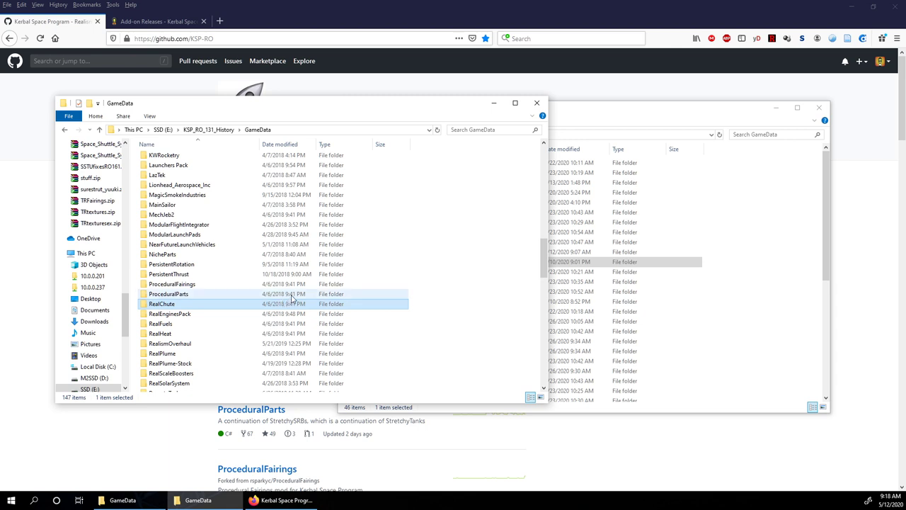
left_click(679, 121)
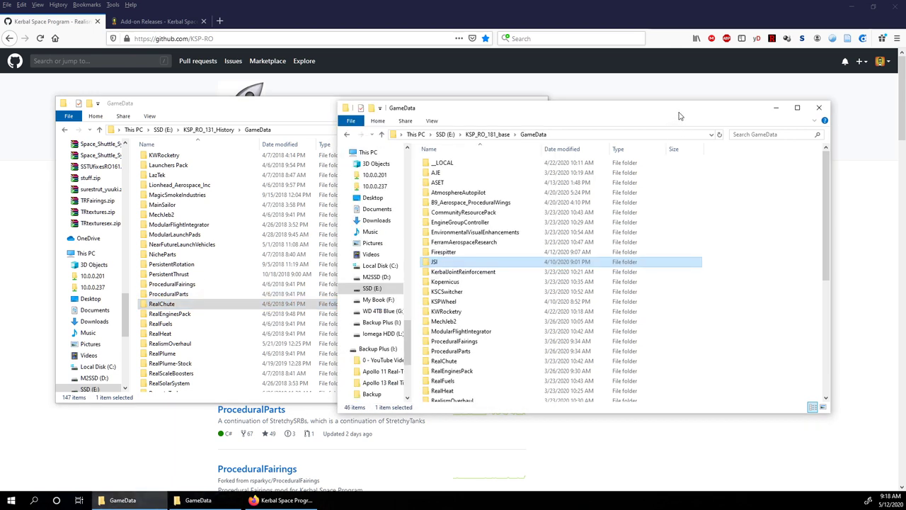
left_click_drag(678, 113, 680, 110)
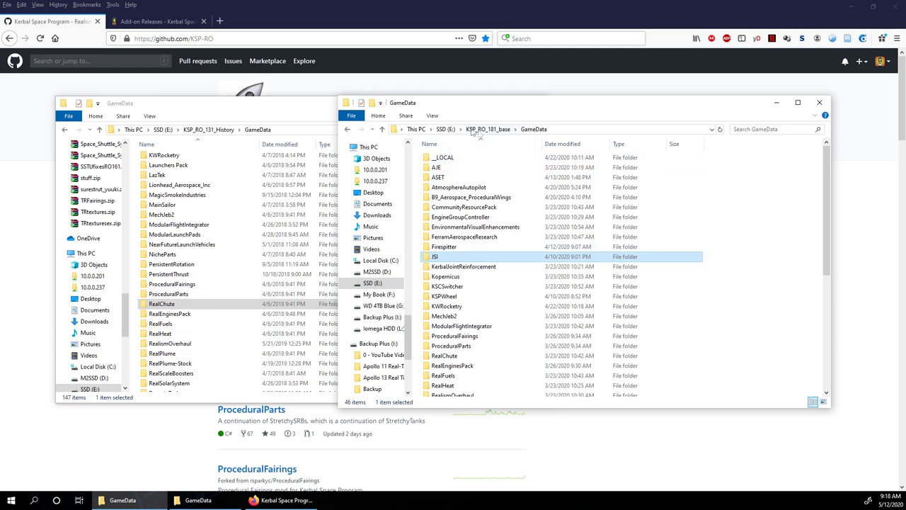
Review the KSP installation folders on the SSD (E:) drive, highlighting the KSP_RO folders from KSP_RO_113_Shuttle through KSP_RO_181_Shuttle.
left_click(448, 129)
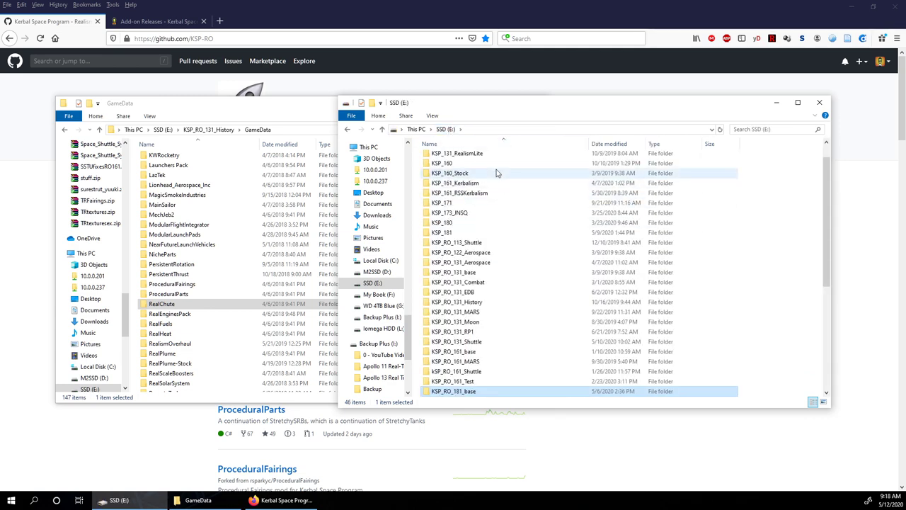
left_click_drag(483, 165, 442, 261)
left_click(495, 238)
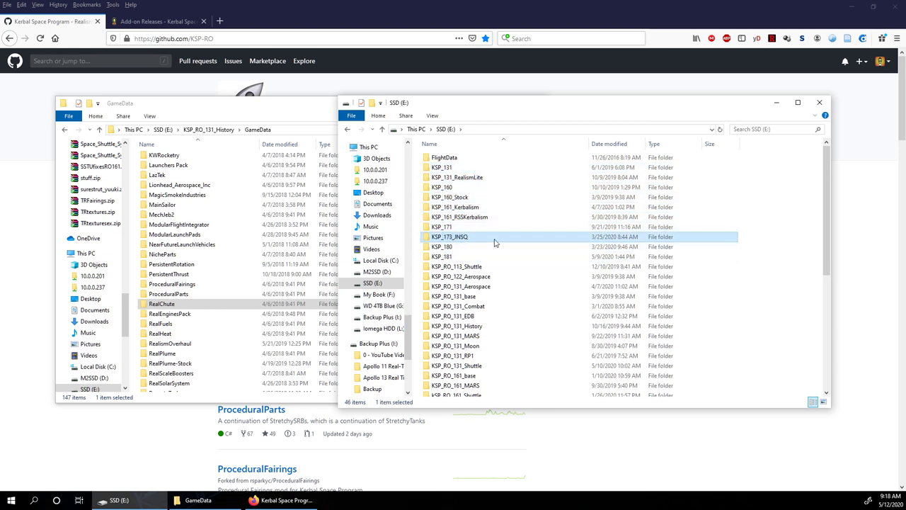
left_click(490, 220)
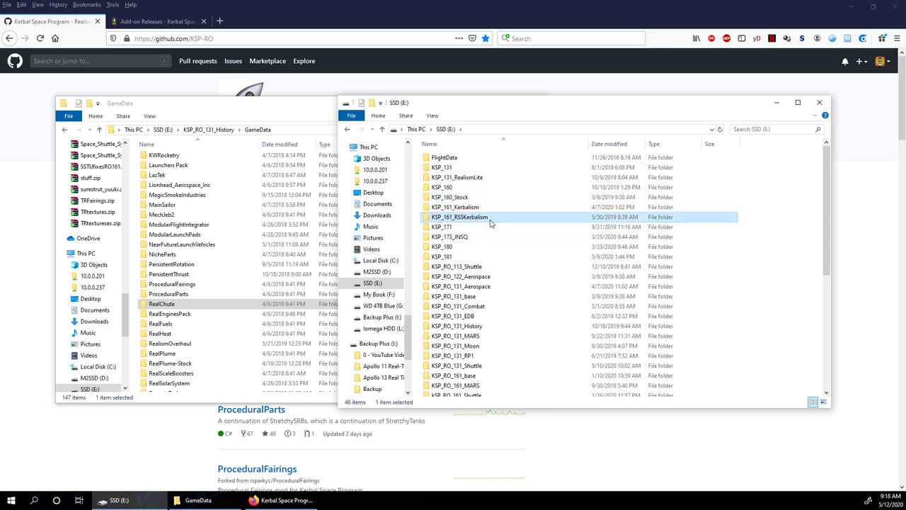
scroll(491, 223, "down", 2)
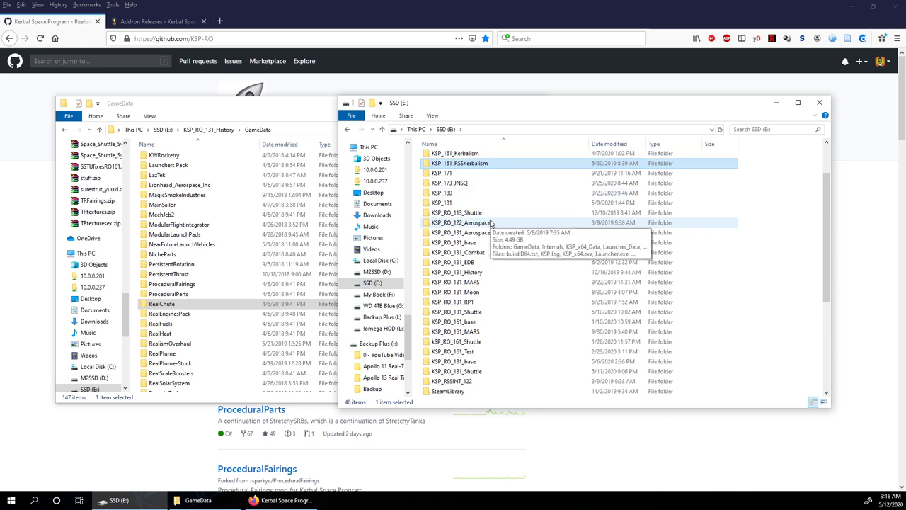
left_click_drag(503, 217, 453, 383)
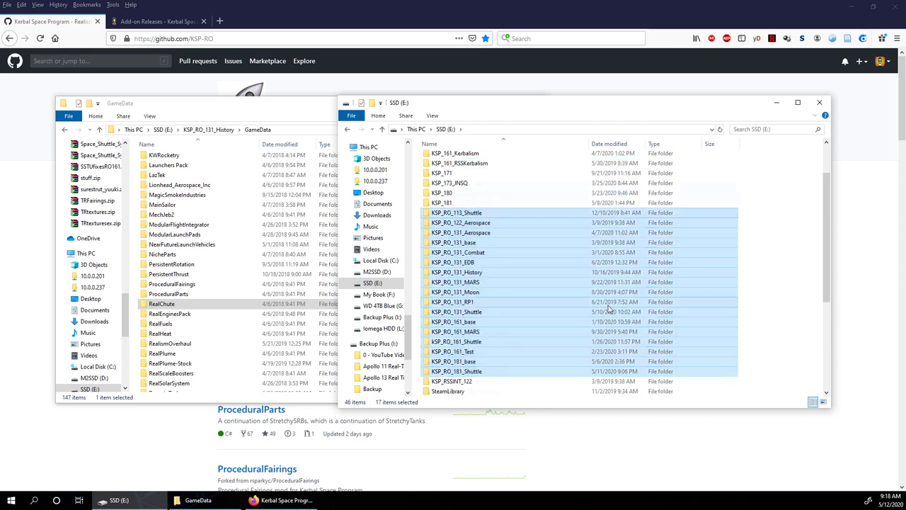
scroll(608, 305, "down", 1)
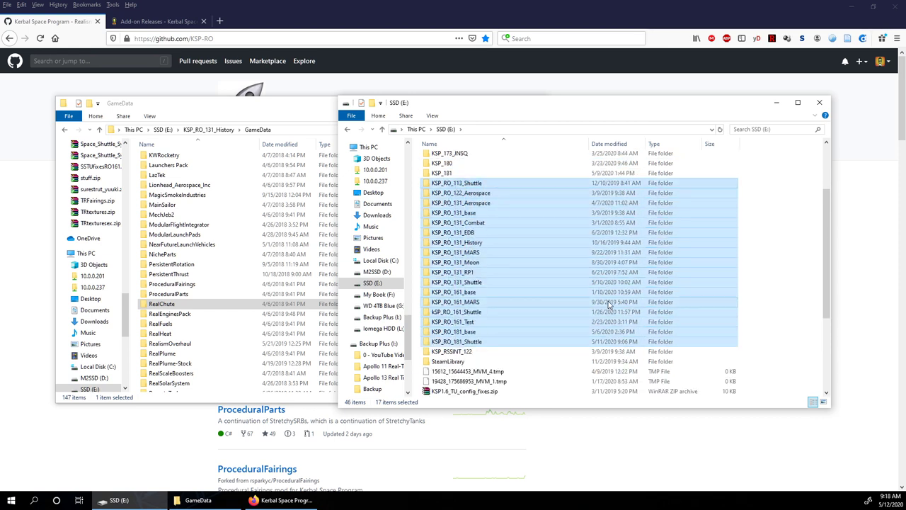
scroll(528, 340, "up", 3)
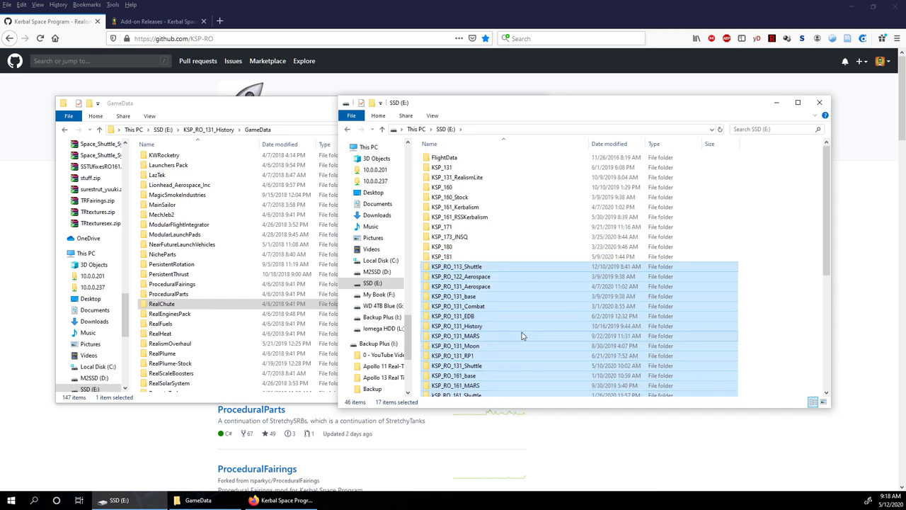
left_click(457, 268)
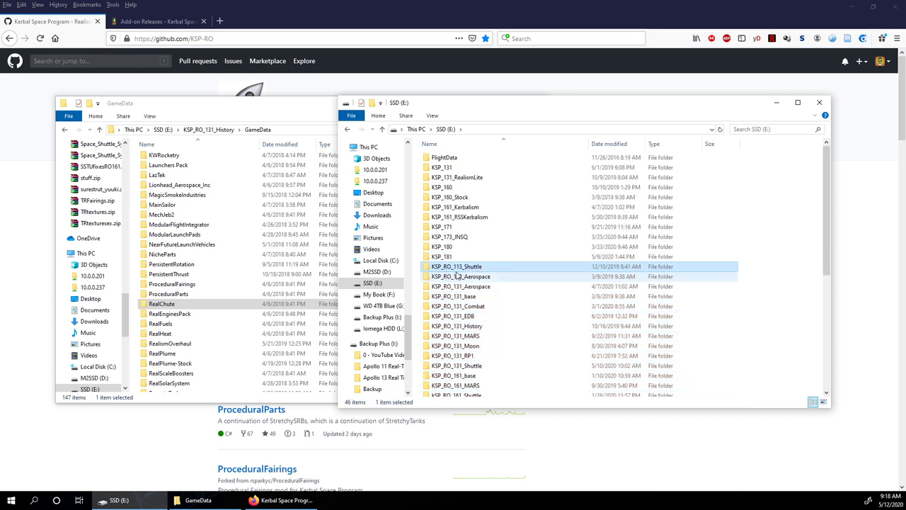
scroll(457, 276, "down", 4)
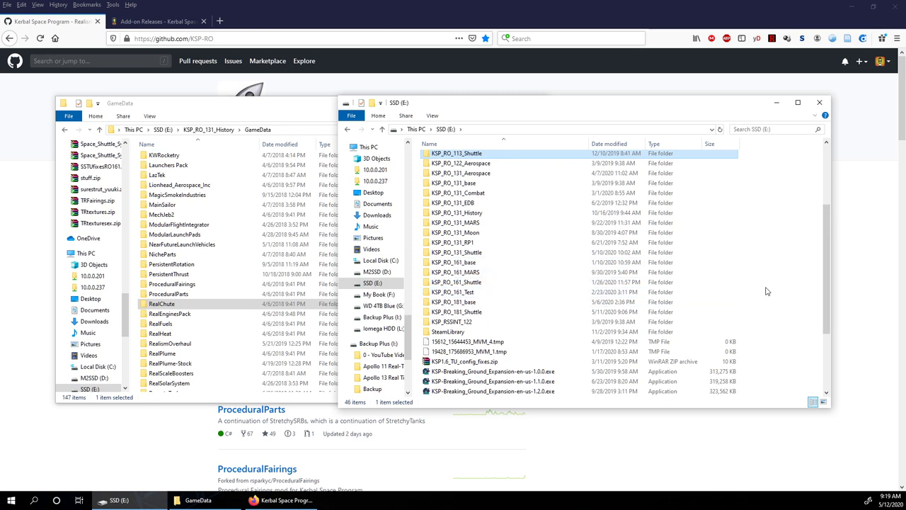
Create a new folder named KSP_RO_181_History on the SSD (E:) drive.
right_click(742, 272)
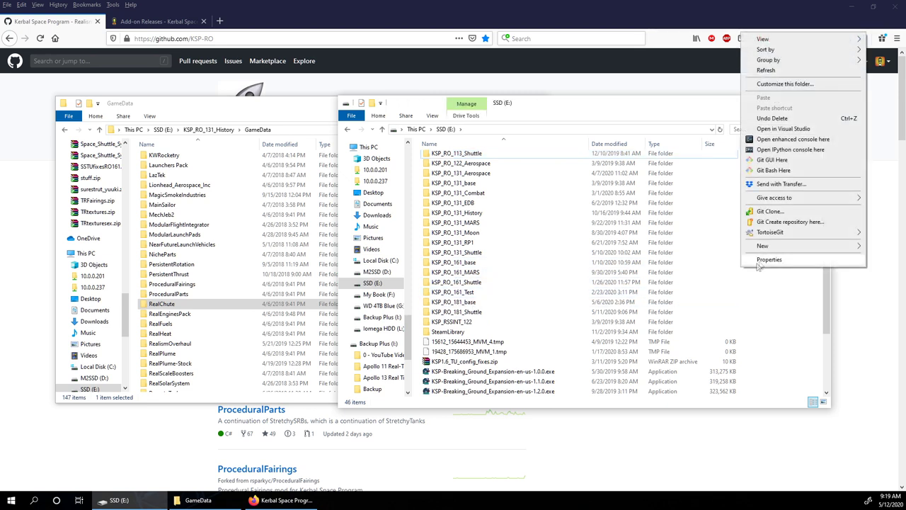
mouse_move(767, 246)
left_click(680, 251)
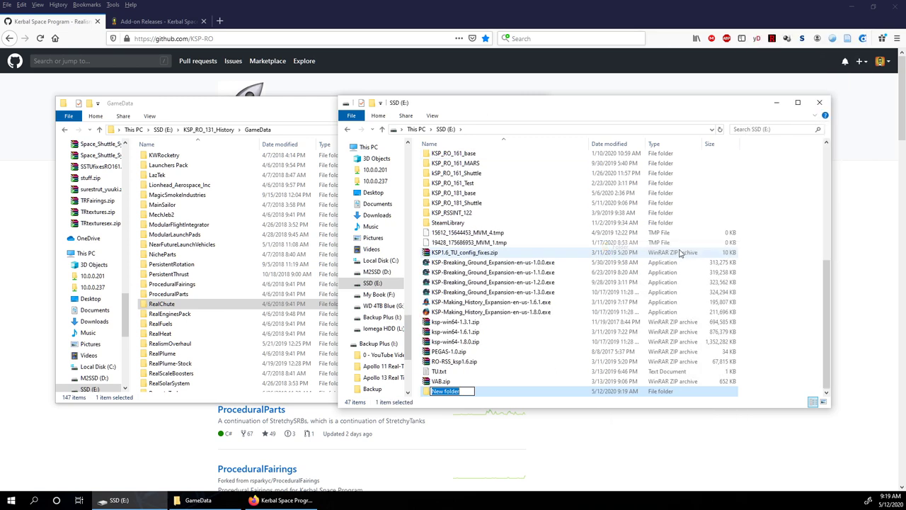
type("KS")
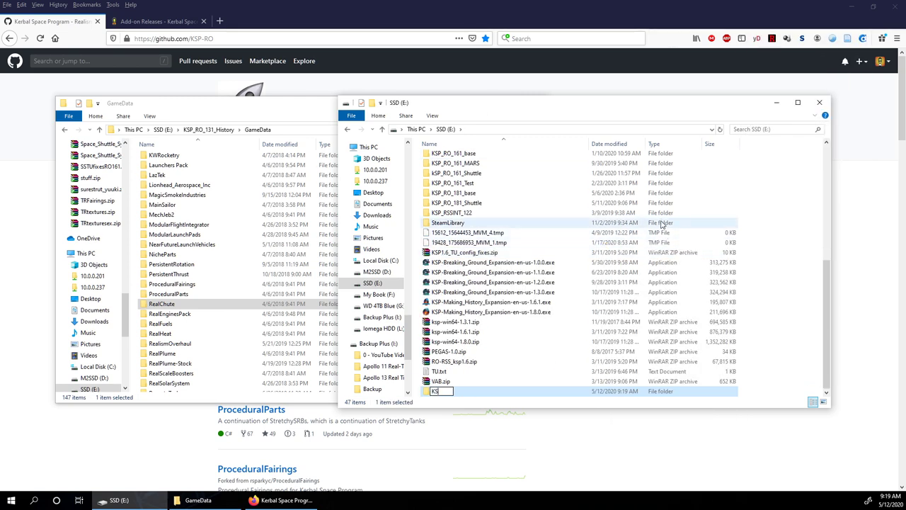
type("P_RO_181")
type("_Hsitory")
key("BackSpace")
key("BackSpace")
key("BackSpace")
key("BackSpace")
key("BackSpace")
key("BackSpace")
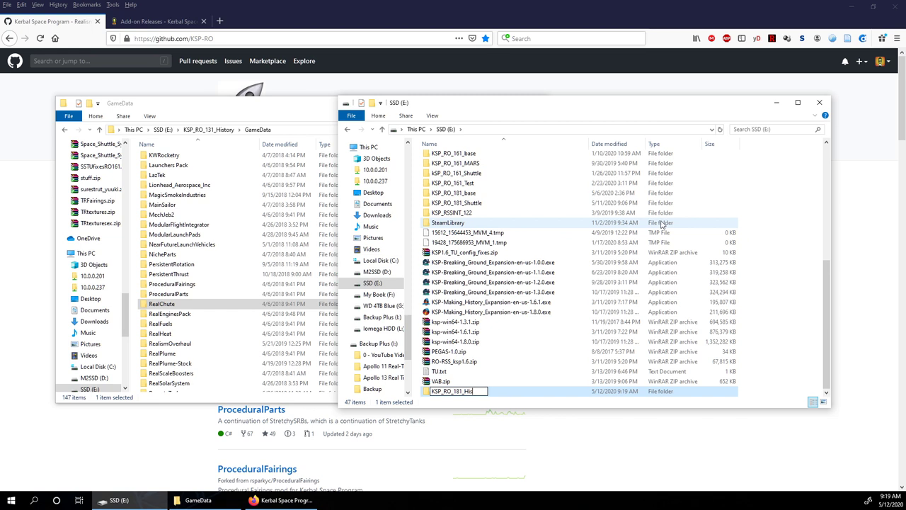
key("Return")
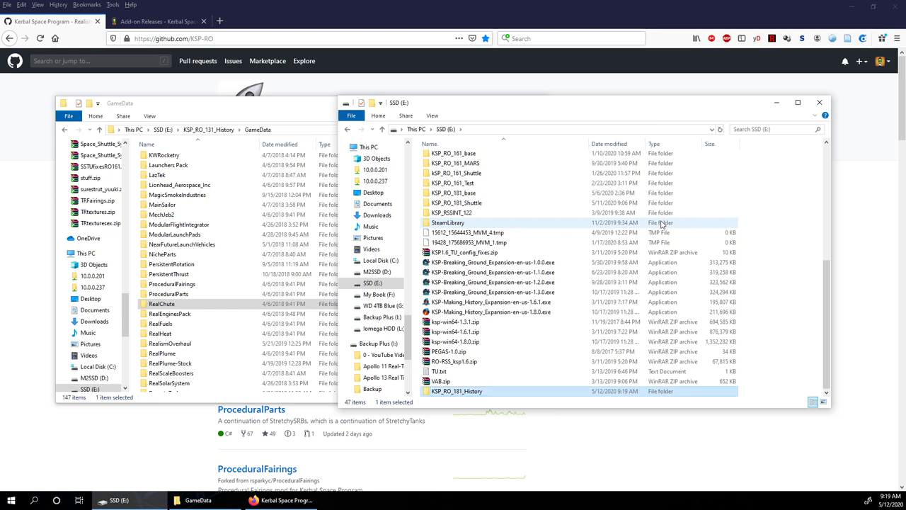
Open KSP_RO_181_base, look through the mods in its GameData folder and return to the KSP_RO_181_base folder.
left_click(516, 194)
double_click(517, 194)
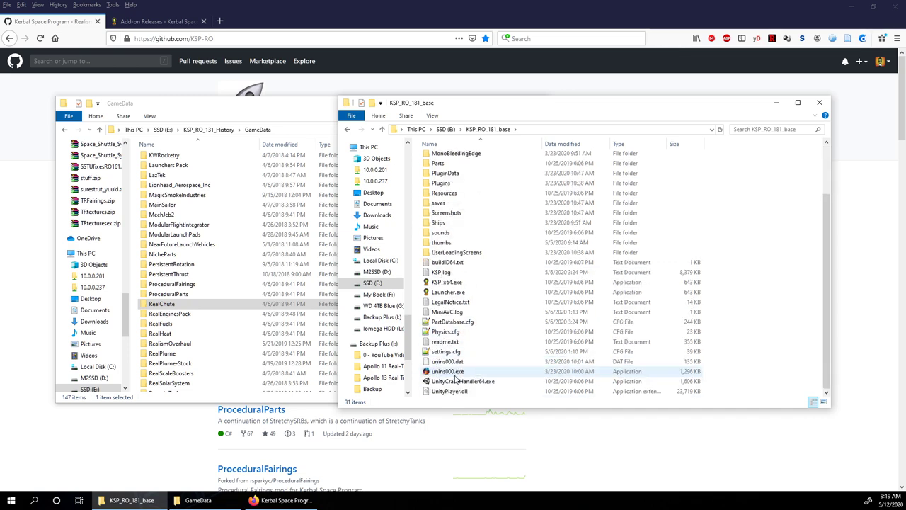
double_click(461, 160)
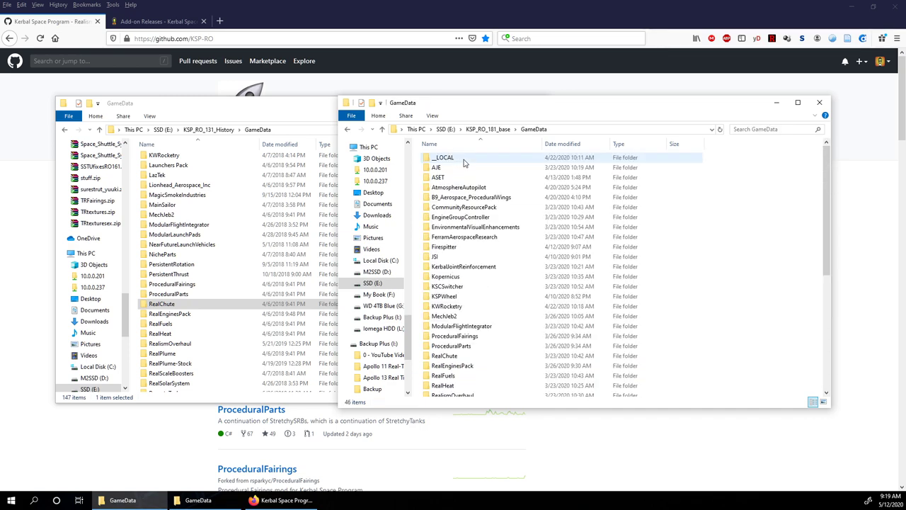
scroll(486, 267, "down", 7)
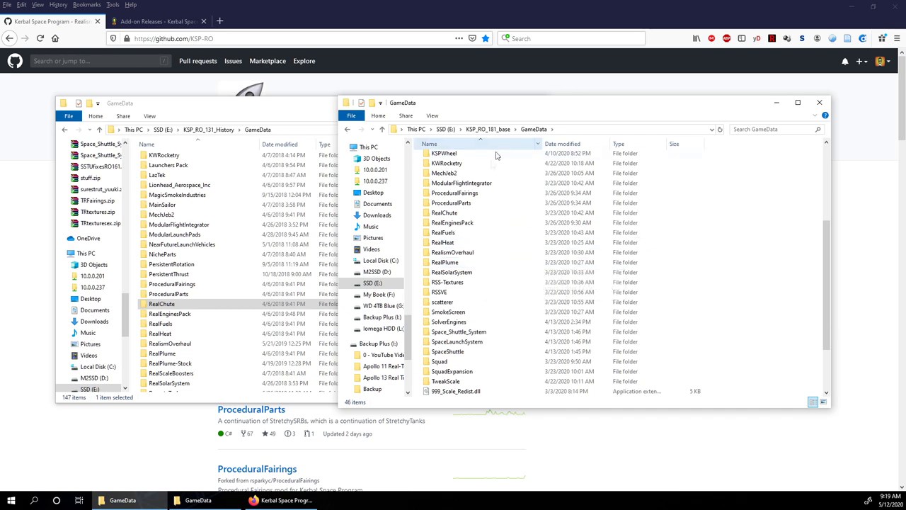
scroll(489, 170, "up", 10)
key("BackSpace")
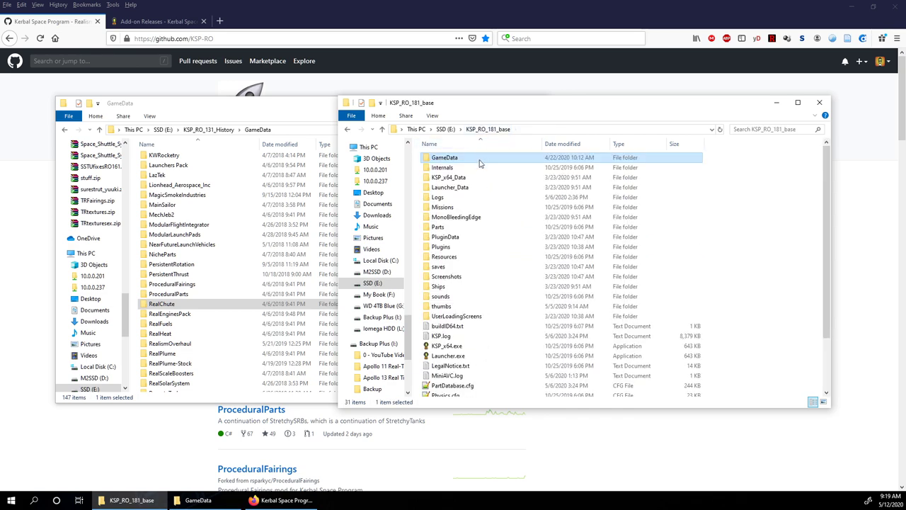
Copy all files and folders from KSP_RO_181_base into the KSP_RO_181_History folder and move the copy progress window out of the way.
scroll(514, 224, "down", 2)
scroll(497, 270, "up", 2)
left_click(486, 199)
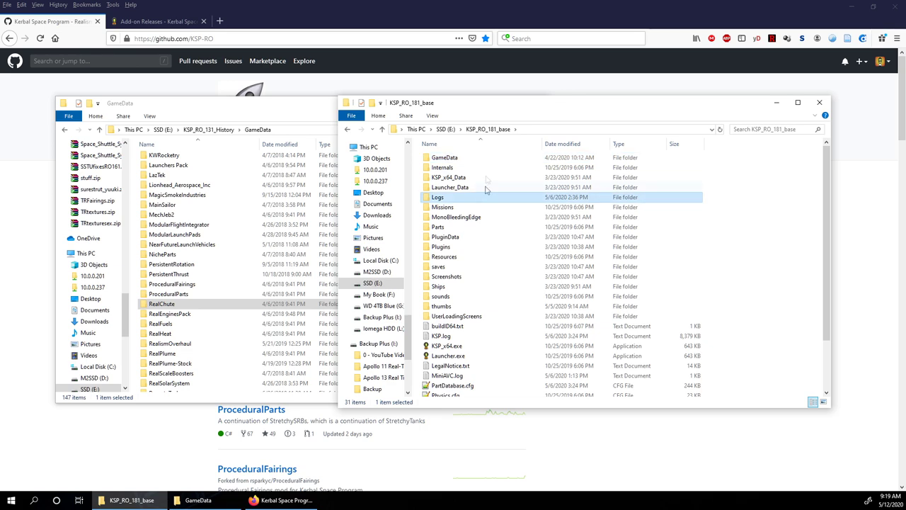
left_click_drag(489, 162, 435, 420)
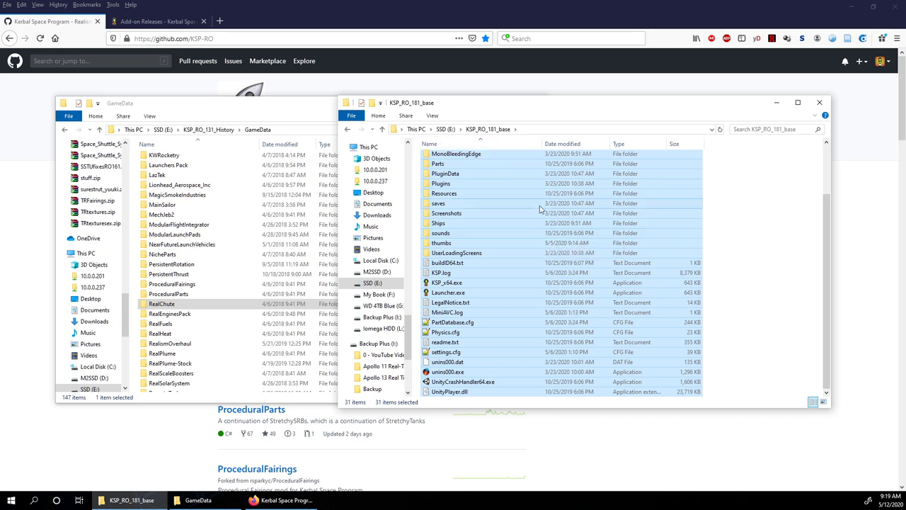
key("alt+Up")
scroll(506, 227, "down", 4)
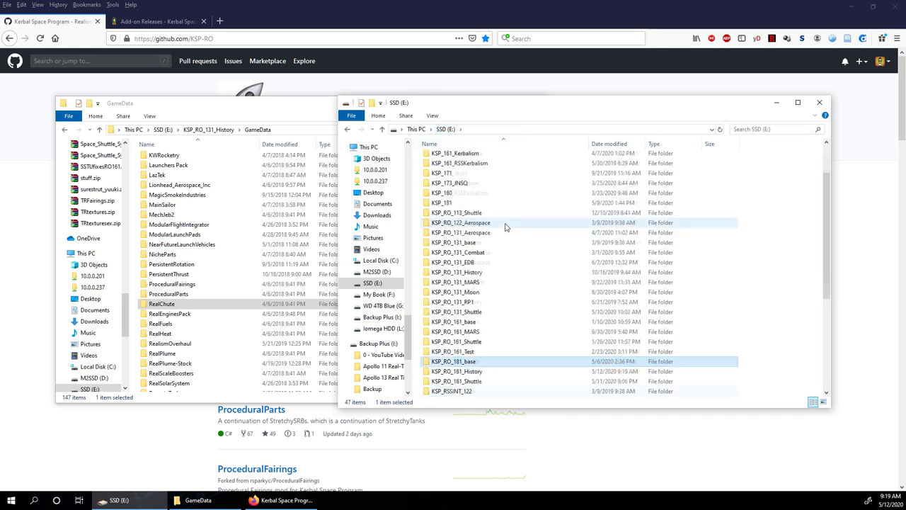
double_click(490, 282)
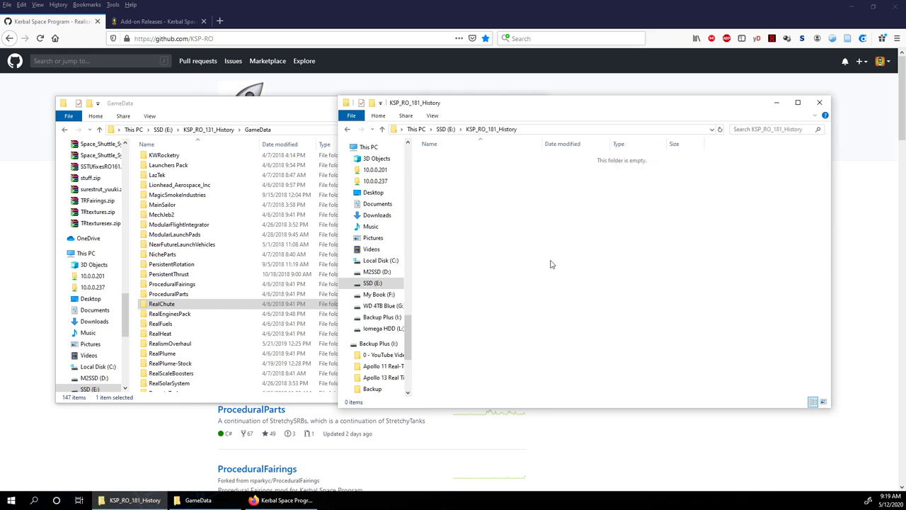
key("ctrl+v")
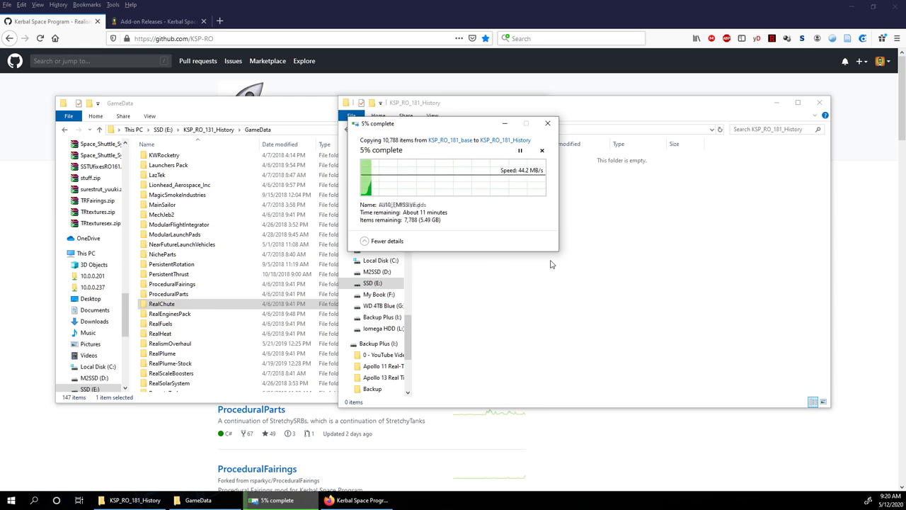
left_click_drag(478, 123, 613, 216)
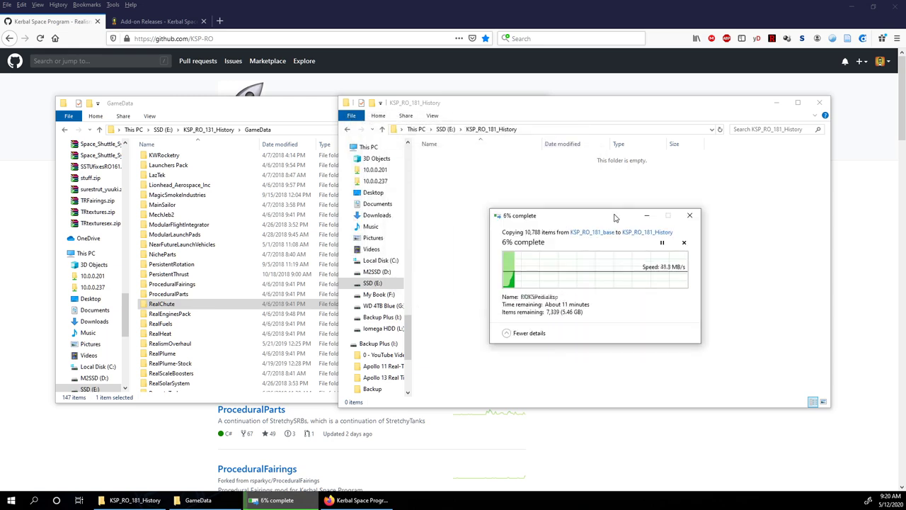
Review the KSP_RO_131_History GameData mod folders from MechJeb2 back up to DistantObject.
left_click(261, 215)
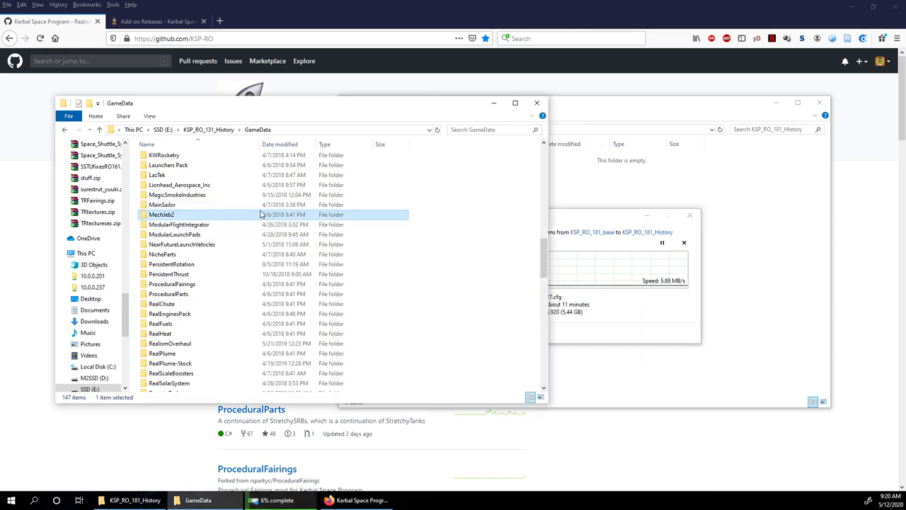
scroll(261, 215, "up", 3)
scroll(258, 215, "up", 4)
scroll(259, 214, "up", 4)
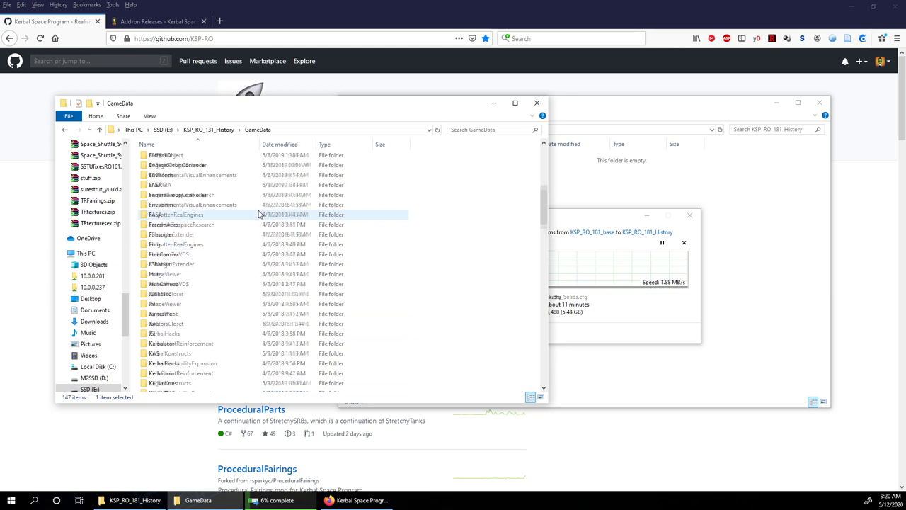
Return to the KSP_RO_181_History window, check the copy progress and open the copied GameData folder.
left_click(595, 107)
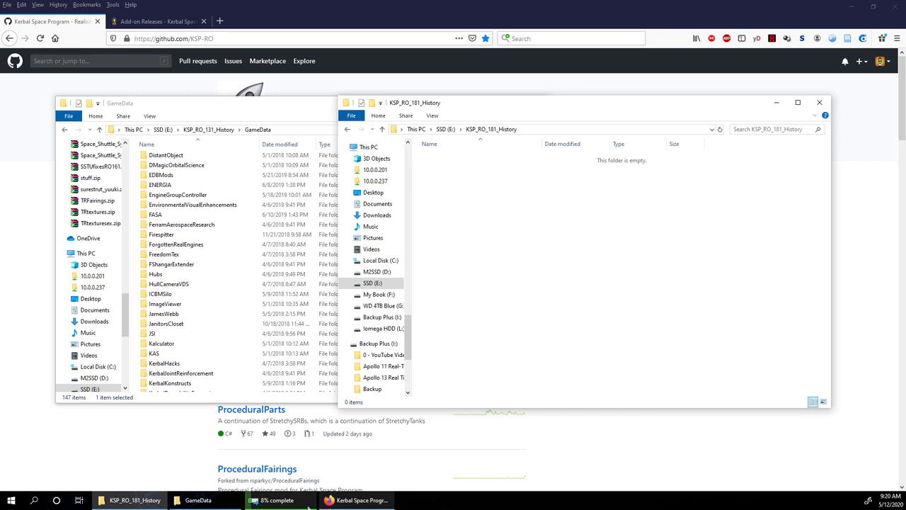
left_click(308, 501)
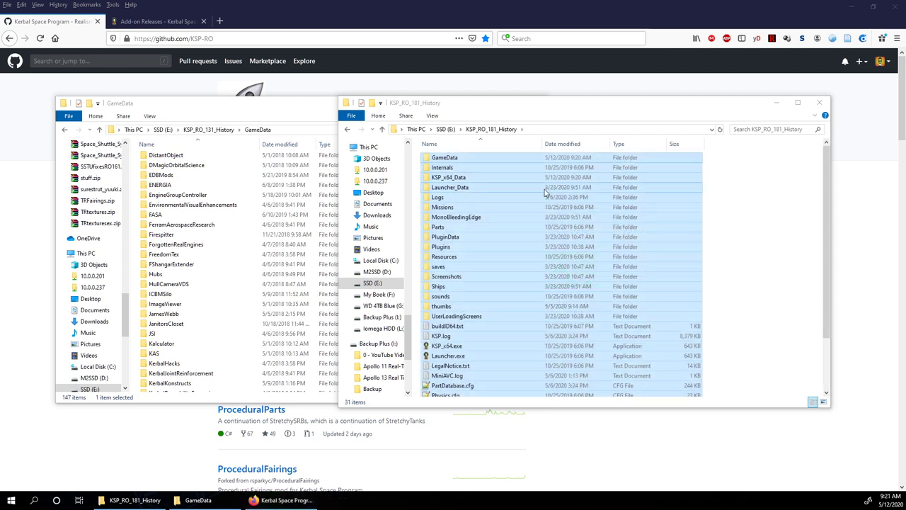
left_click(544, 188)
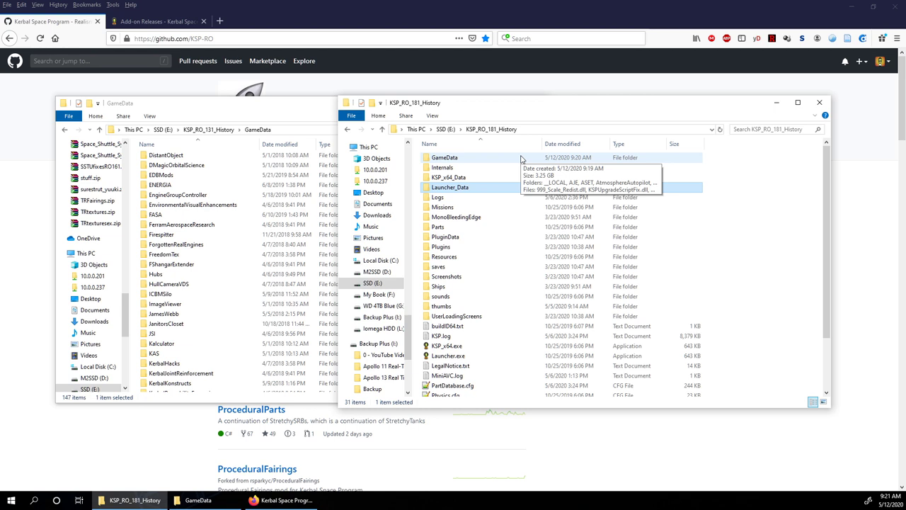
double_click(521, 158)
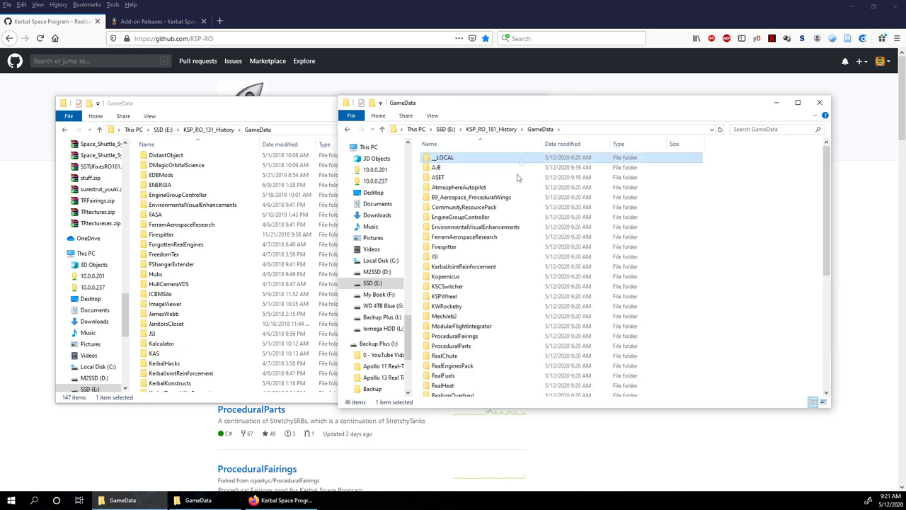
left_click(521, 209)
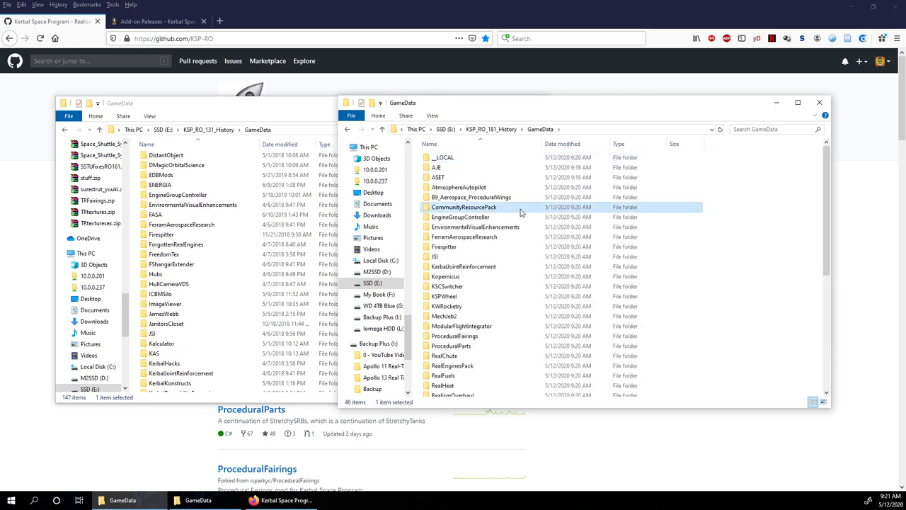
left_click(316, 116)
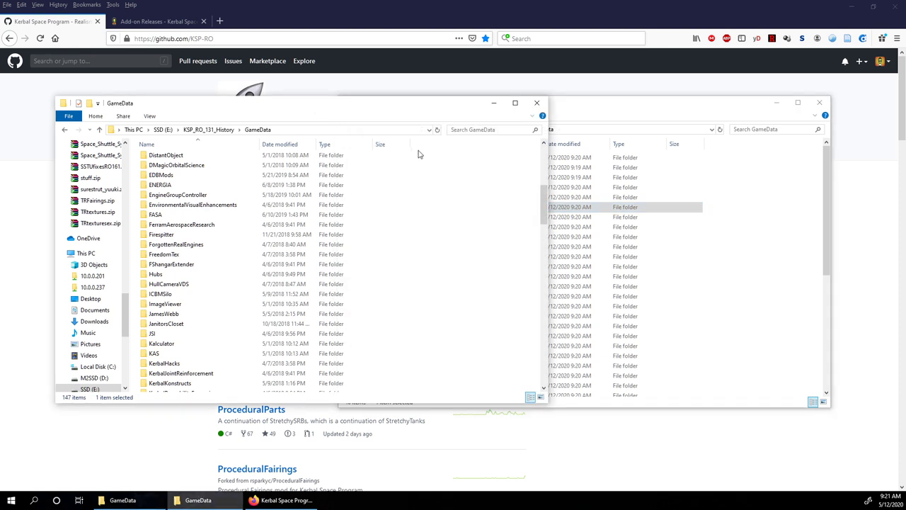
left_click(705, 117)
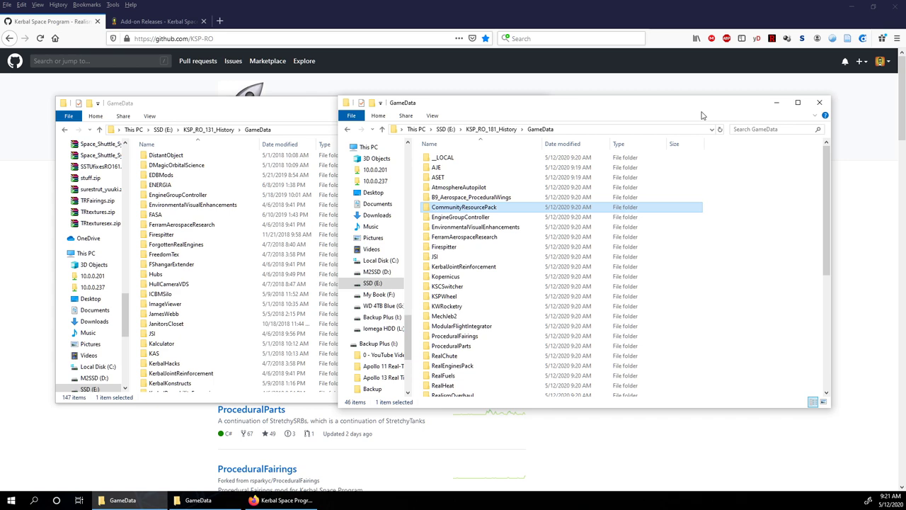
Go back to the SSD (E:) drive in the KSP_RO_131_History window and examine the list of existing KSP_RO install folders.
left_click(163, 130)
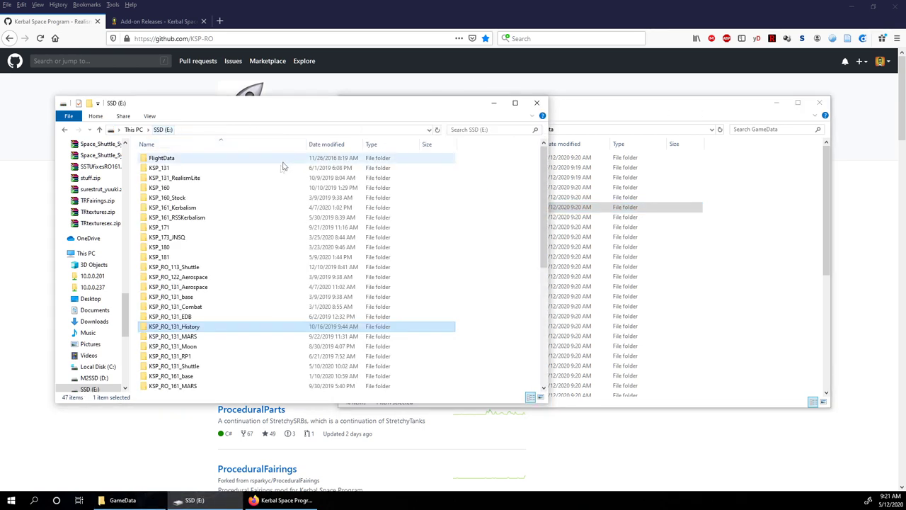
scroll(227, 290, "down", 3)
left_click(200, 199)
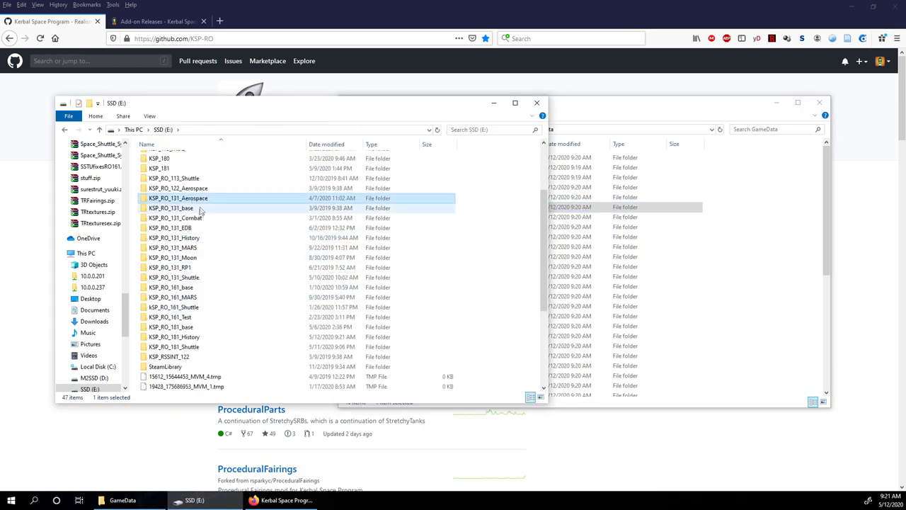
left_click(197, 249)
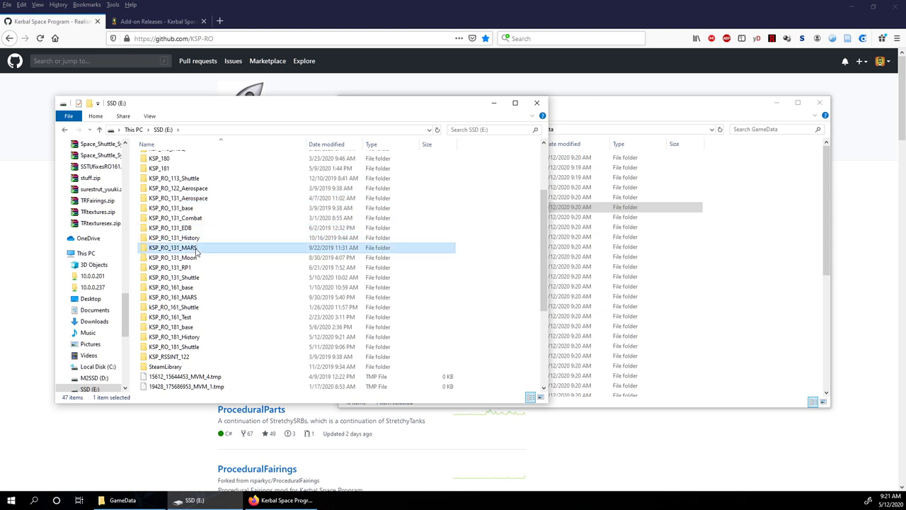
left_click(197, 260)
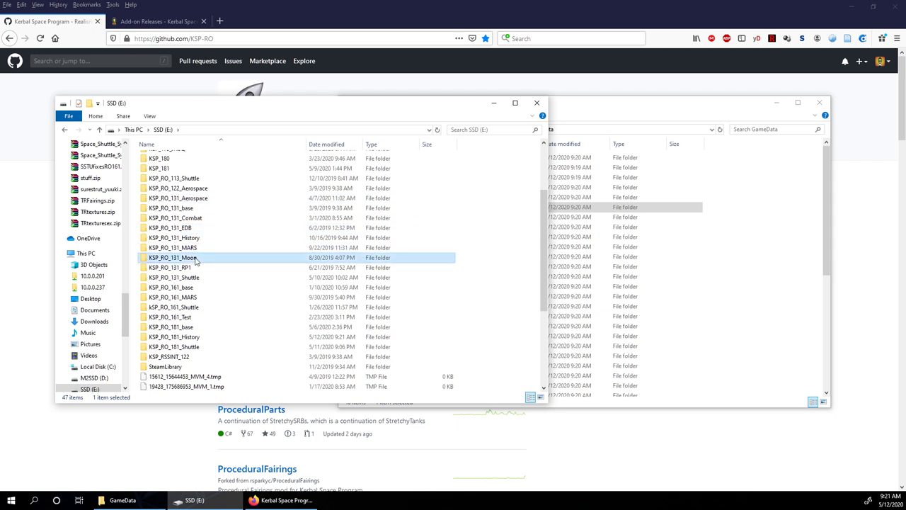
left_click(190, 269)
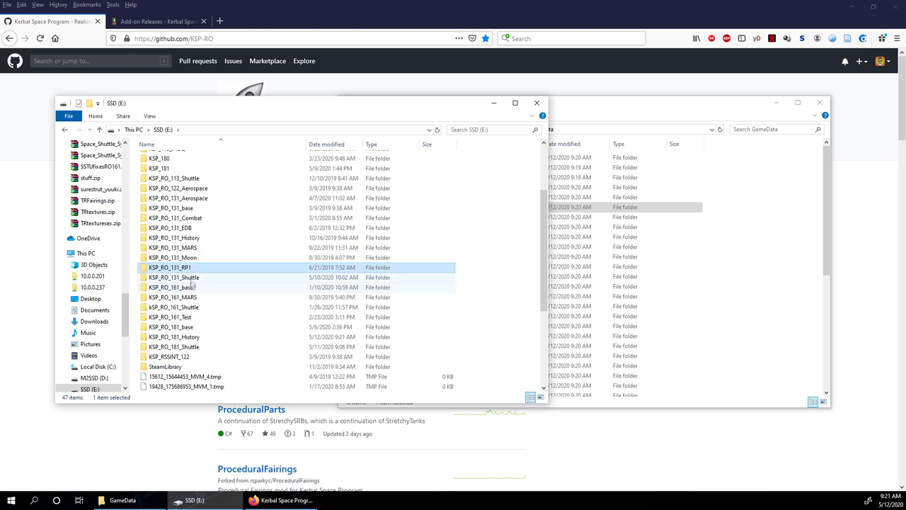
left_click(191, 279)
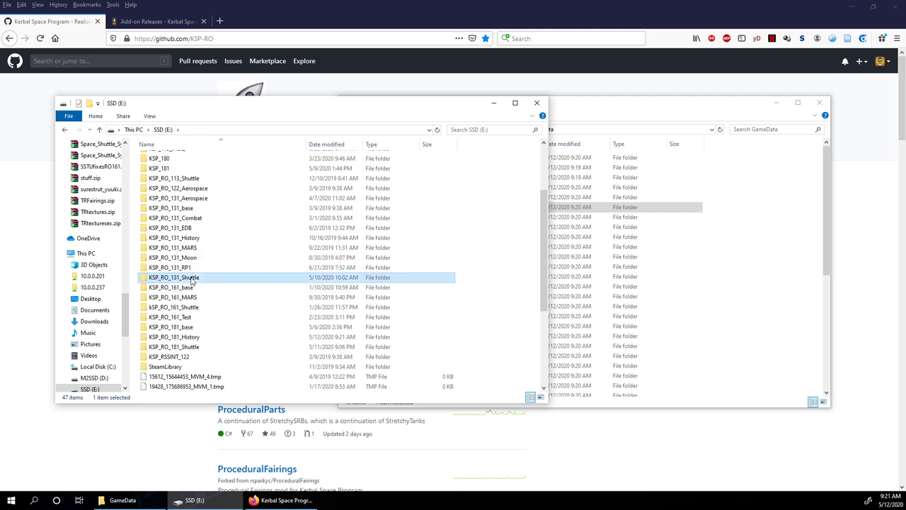
left_click(194, 240)
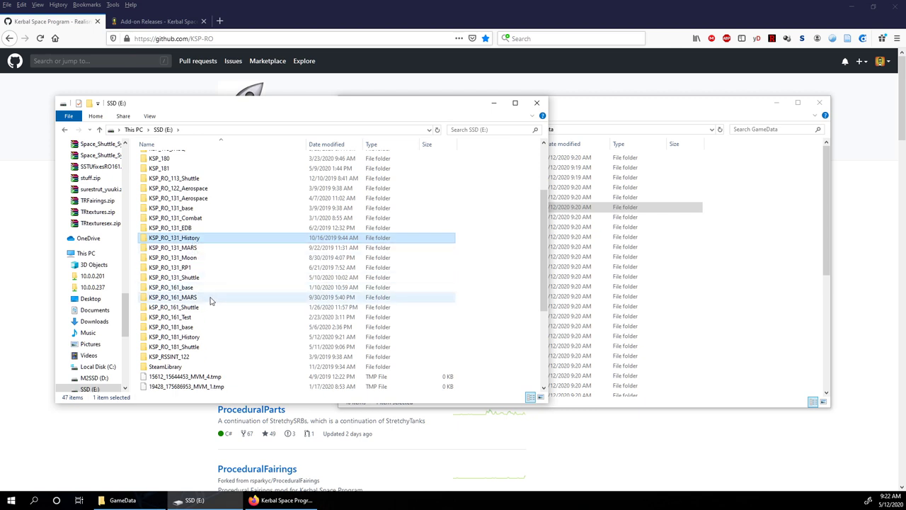
left_click(194, 277)
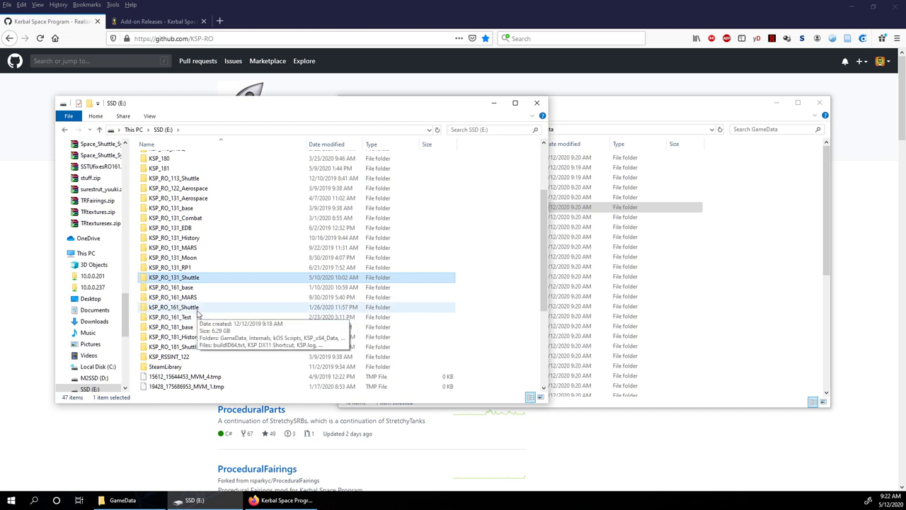
Delete the ModuleManager ConfigCache, ConfigSHA, Physics and TechTree files from the KSP_RO_181_History GameData folder, keeping ModuleManager.4.1.3.dll.
left_click(656, 111)
left_click_drag(655, 111, 546, 104)
left_click(407, 260)
scroll(407, 263, "down", 3)
scroll(407, 264, "down", 4)
left_click_drag(418, 350, 382, 385)
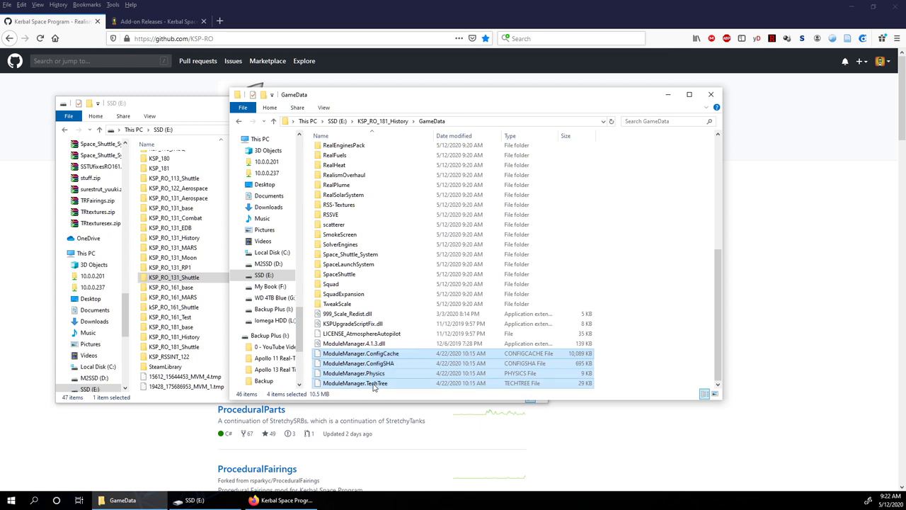
left_click(365, 345)
left_click_drag(409, 352, 390, 385)
key("Delete")
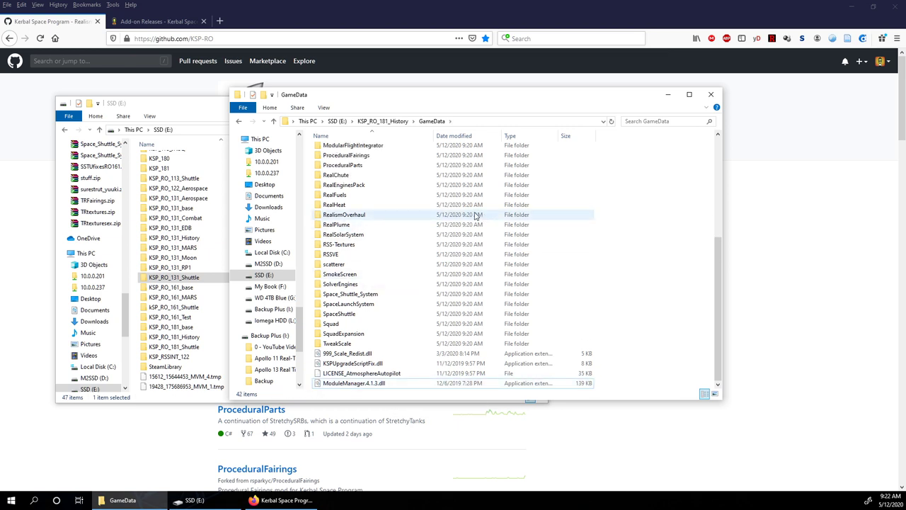
scroll(477, 216, "up", 6)
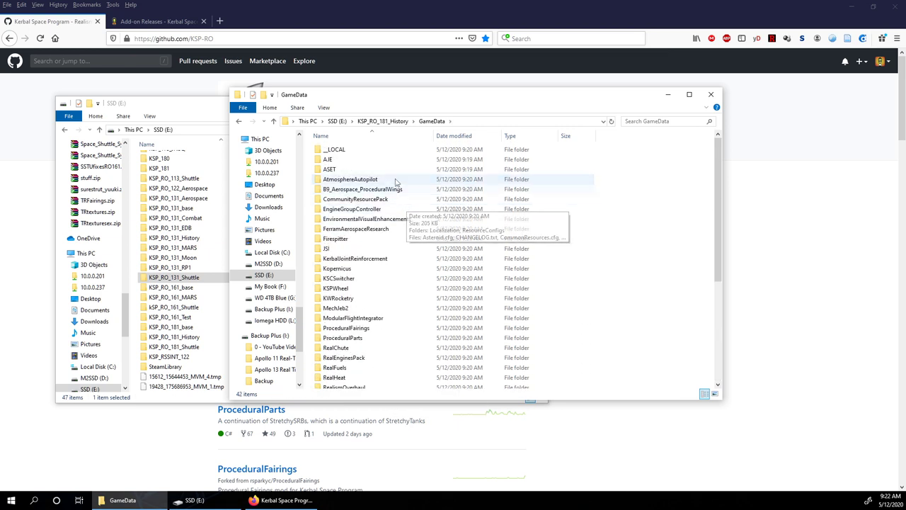
Move the GameData window aside, switch to Firefox and look through the KSP-RO repository list on GitHub for mods to add.
left_click_drag(477, 90, 548, 92)
left_click(438, 5)
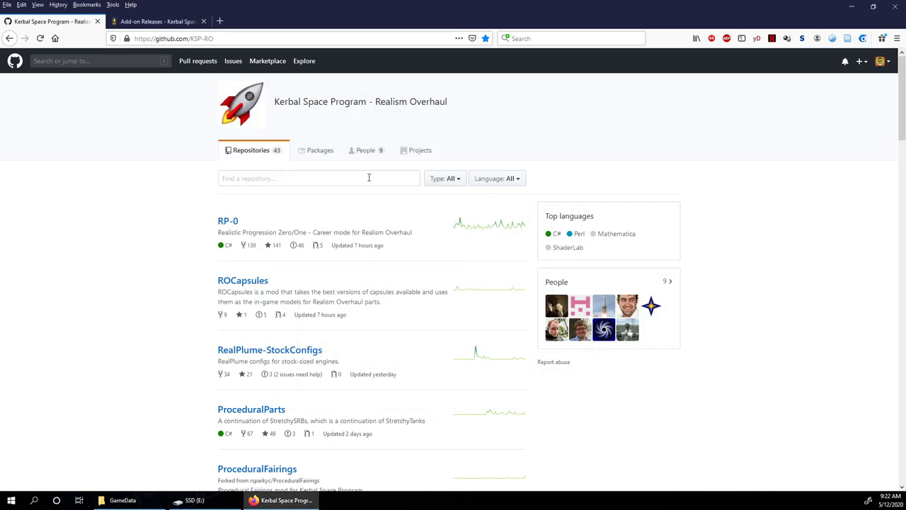
scroll(369, 177, "down", 8)
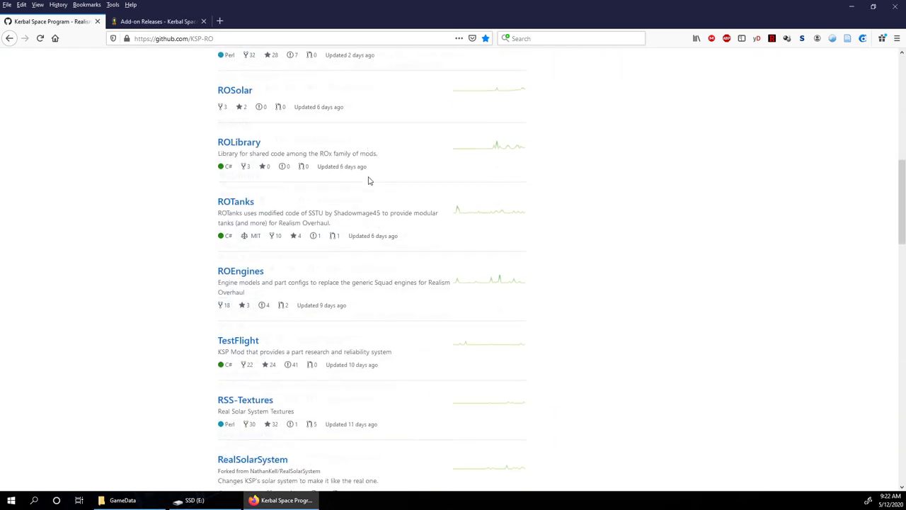
scroll(369, 177, "up", 3)
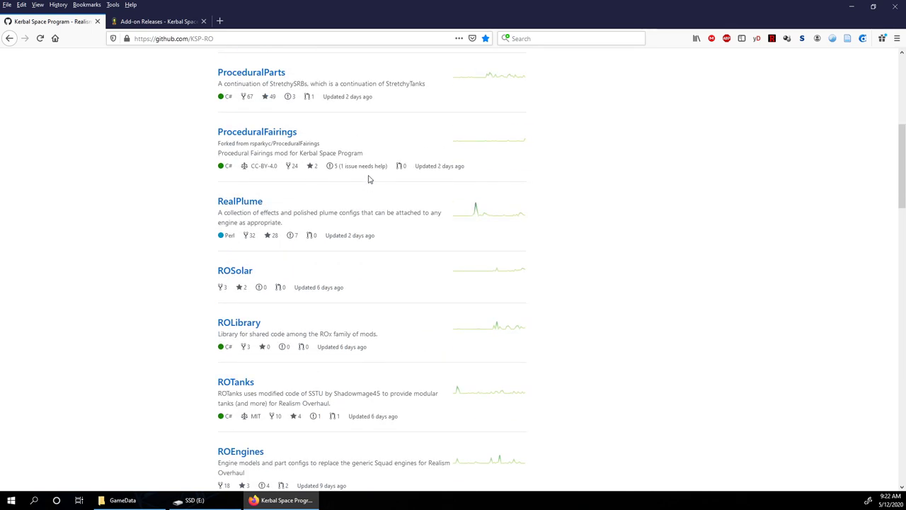
scroll(369, 180, "up", 4)
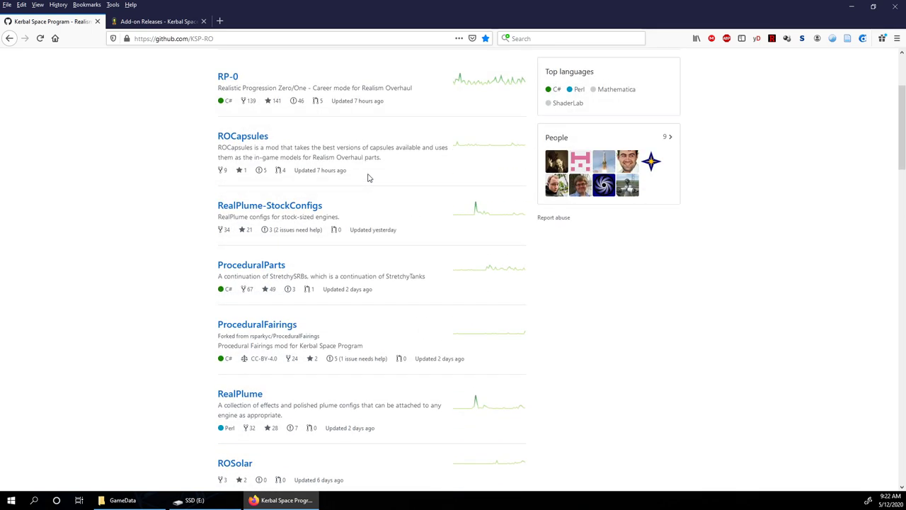
scroll(240, 244, "down", 5)
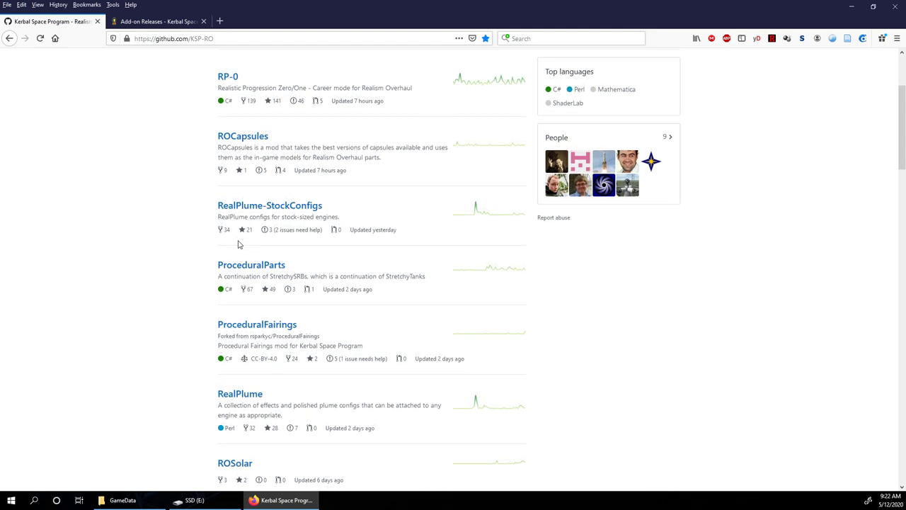
scroll(252, 241, "down", 2)
scroll(258, 251, "up", 7)
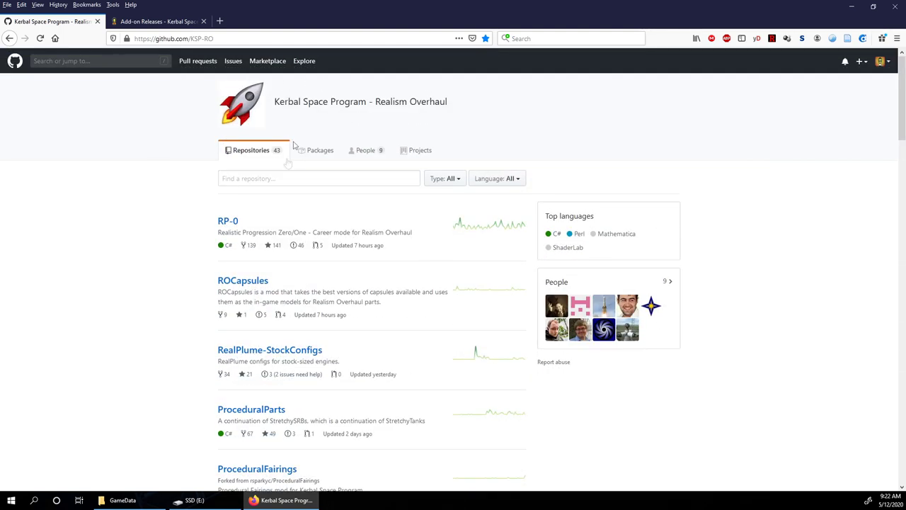
scroll(317, 204, "down", 1)
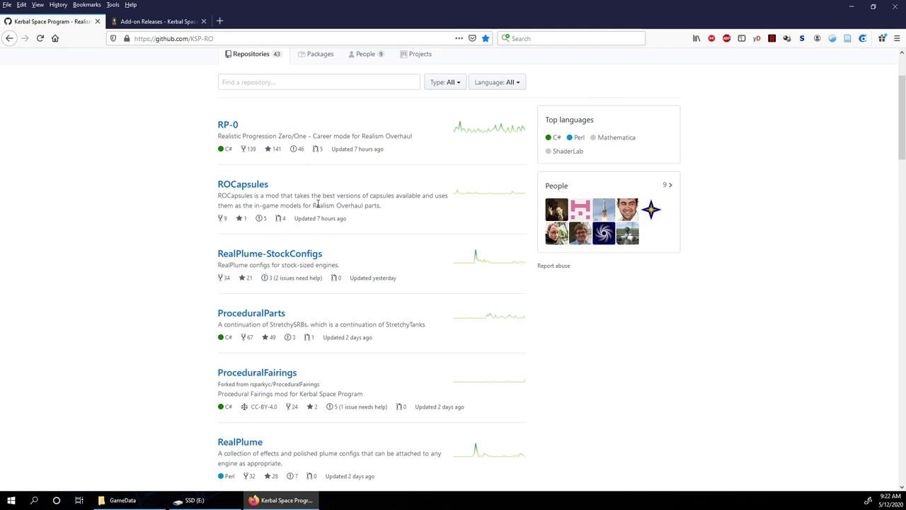
scroll(318, 204, "down", 6)
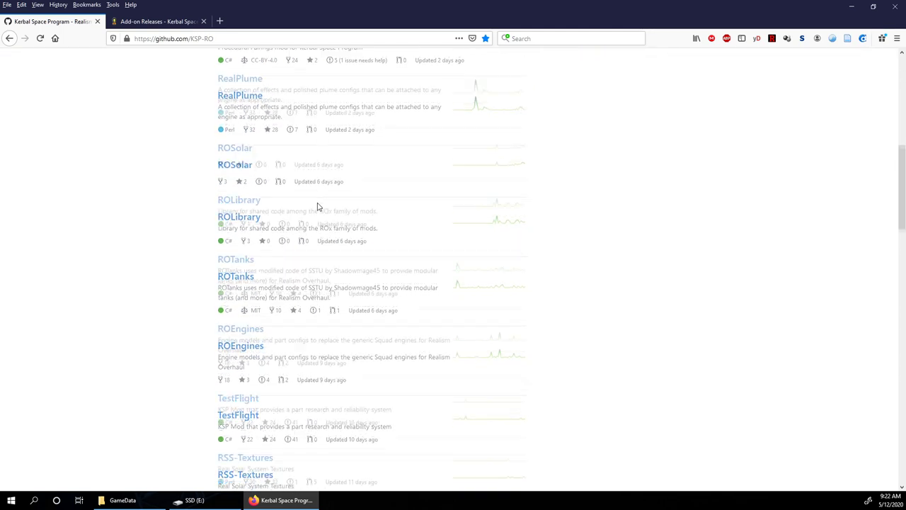
Open the USRockets and USProbesPack repositories in separate new browser tabs.
scroll(317, 206, "down", 4)
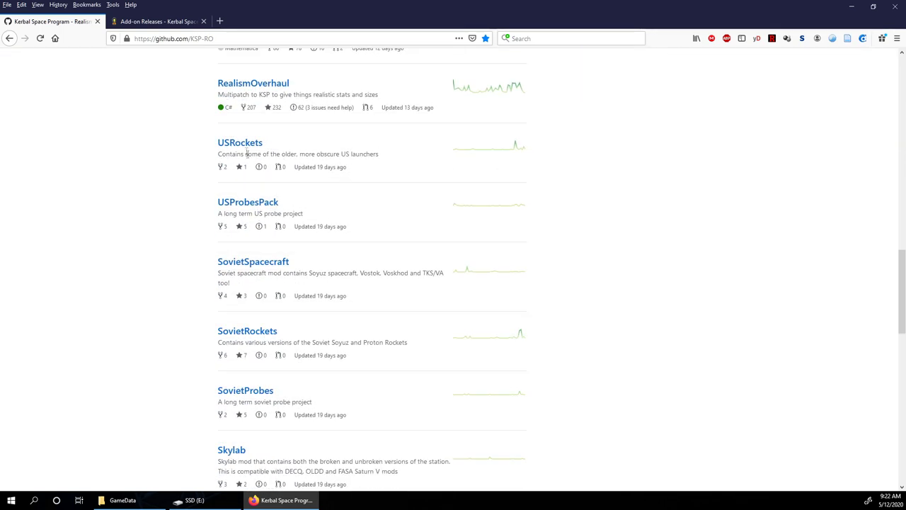
right_click(243, 148)
left_click(257, 152)
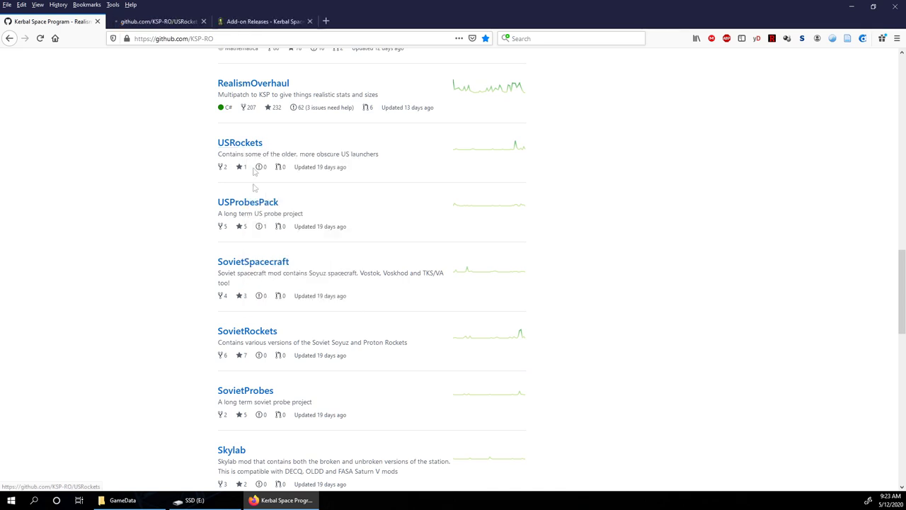
right_click(250, 207)
left_click(264, 211)
Open the SovietSpacecraft, SovietRockets and SovietProbes repositories in separate new browser tabs.
right_click(263, 262)
left_click(270, 269)
right_click(277, 335)
left_click(281, 341)
right_click(272, 389)
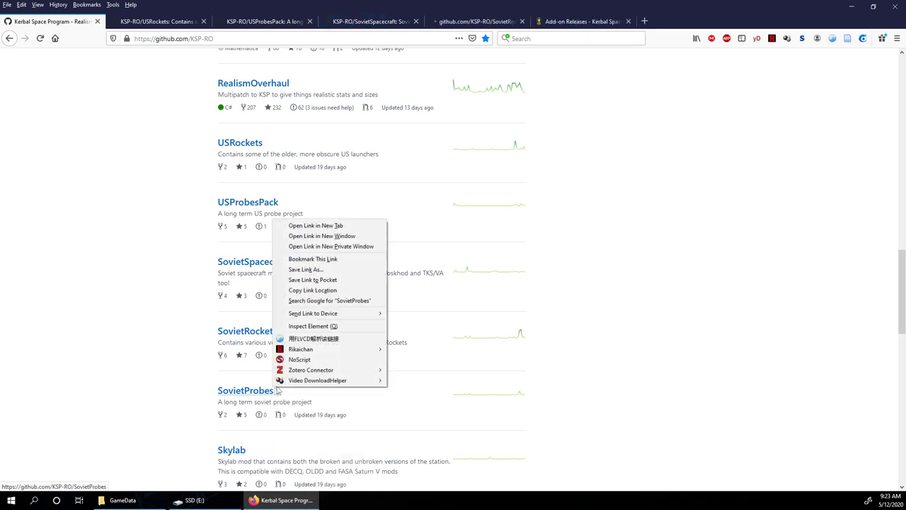
left_click(321, 225)
Open the Skylab, SalyutStations and Antares-Cygnus repositories in separate new browser tabs.
scroll(316, 241, "down", 5)
right_click(240, 258)
left_click(258, 263)
right_click(258, 327)
left_click(283, 333)
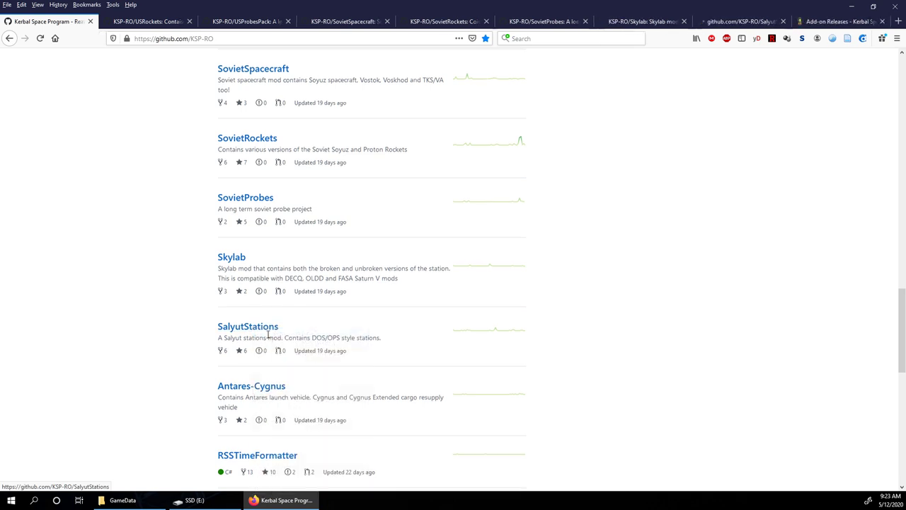
scroll(261, 300, "down", 3)
right_click(259, 290)
left_click(283, 293)
Open the FASA-RO and RNMisc repositories from the end of the first page of the list in separate new browser tabs.
scroll(269, 283, "down", 5)
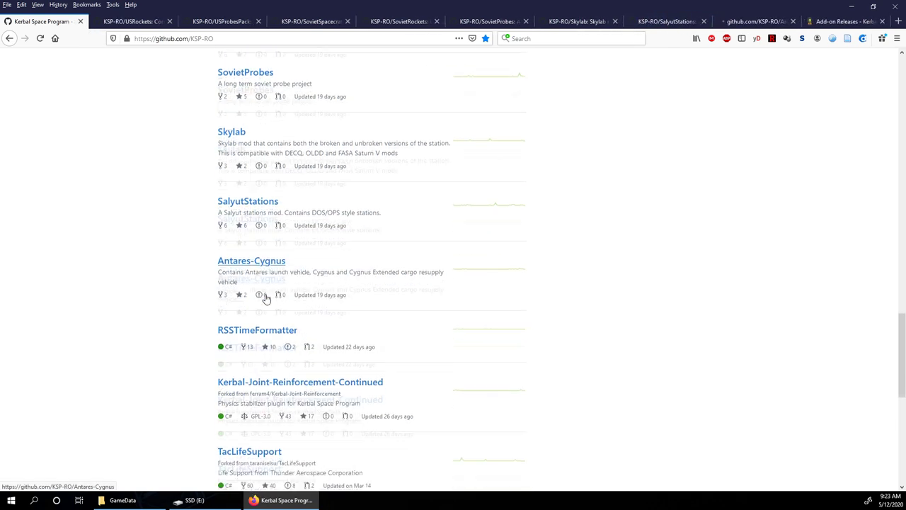
scroll(259, 291, "down", 3)
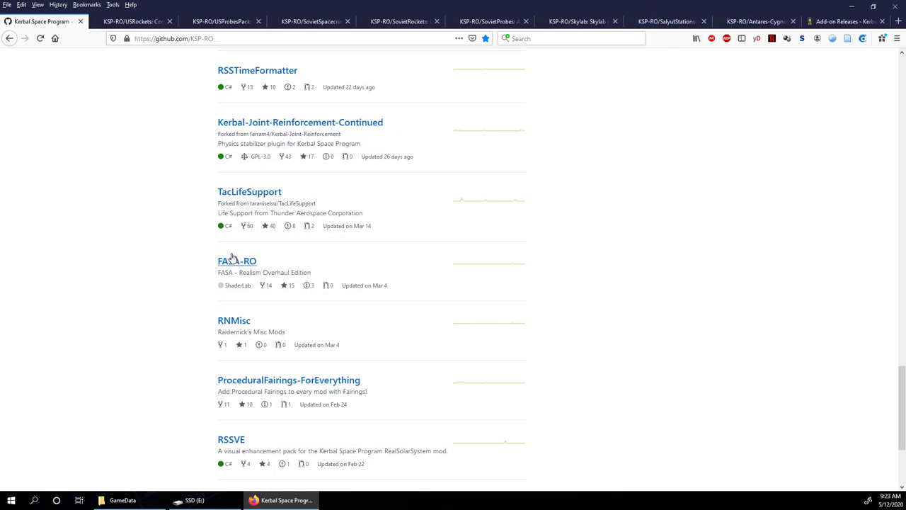
right_click(225, 261)
left_click(258, 261)
scroll(237, 186, "down", 5)
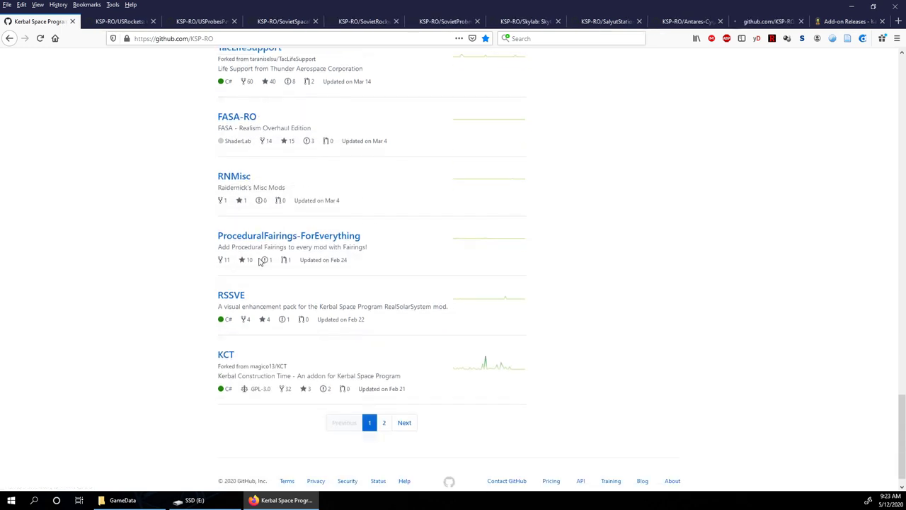
right_click(236, 181)
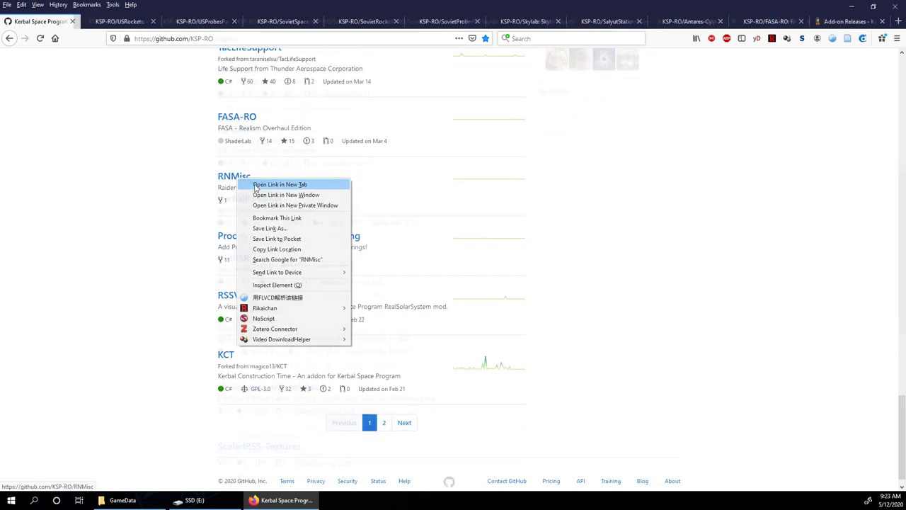
left_click(280, 182)
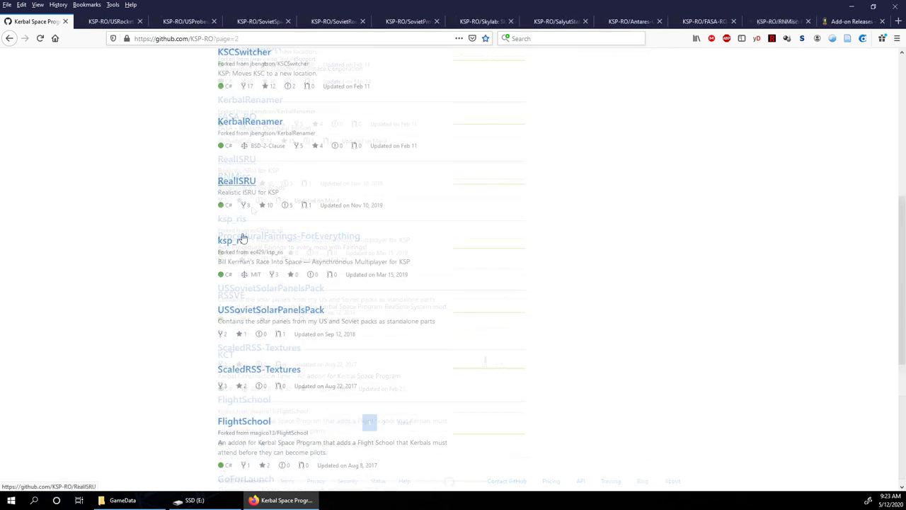
Open the USSovietSolarPanelsPack and FASA-Retexture repositories from page 2 of the KSP-RO list in separate new browser tabs.
scroll(255, 213, "down", 4)
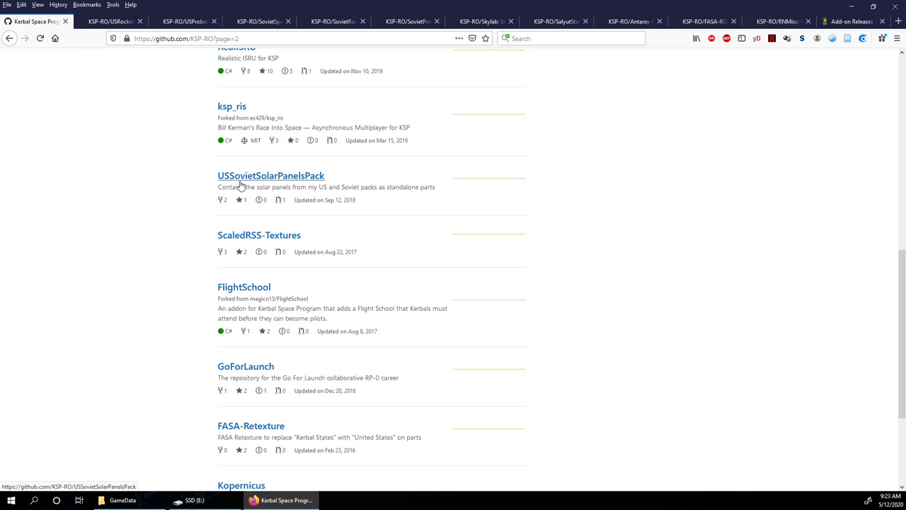
right_click(252, 181)
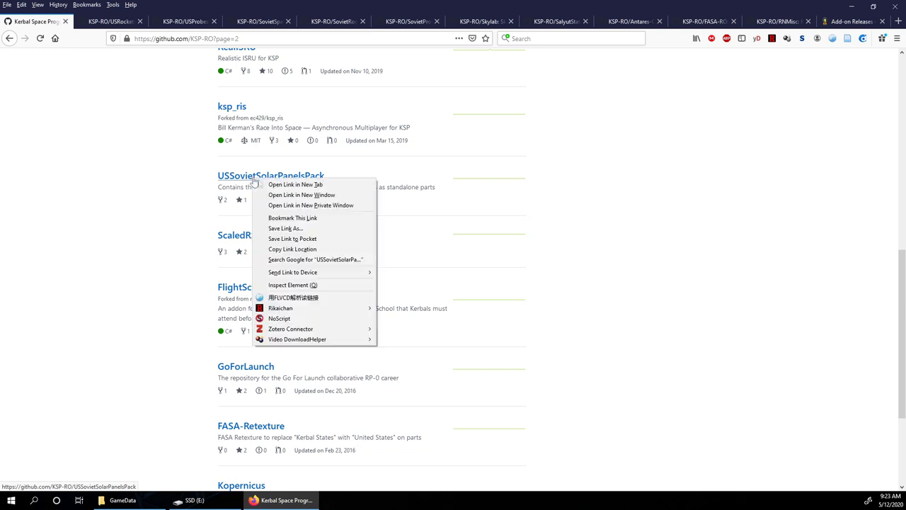
left_click(281, 183)
scroll(255, 271, "down", 3)
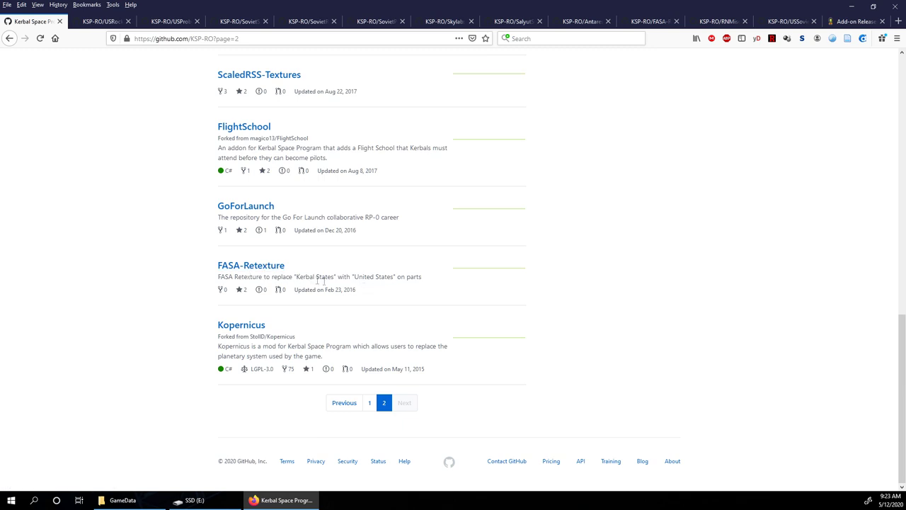
right_click(274, 274)
left_click(292, 281)
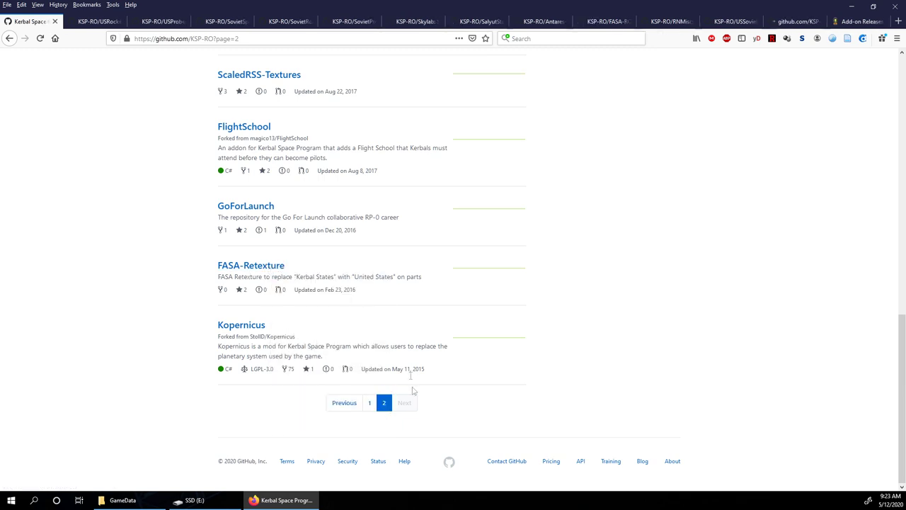
Return to page 1 of the KSP-RO repository list, locate USRockets, and open that repository's releases at v0.9.7.
left_click(369, 402)
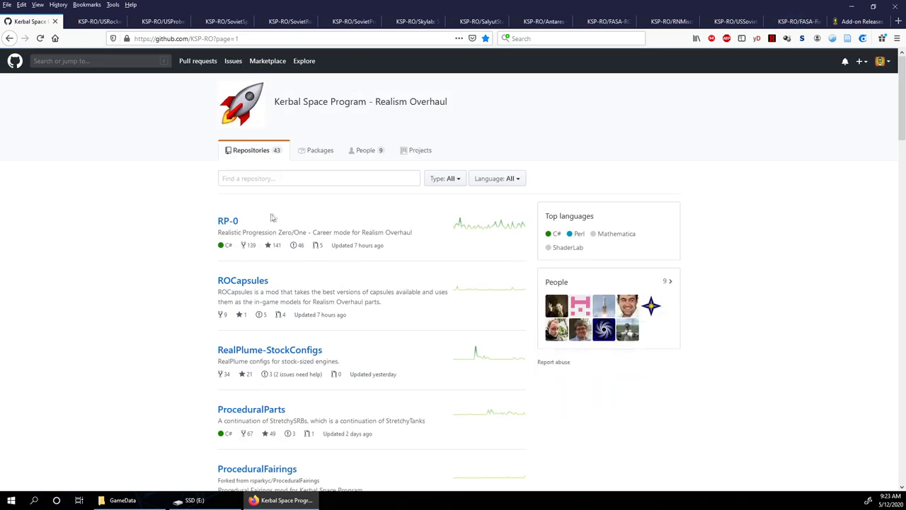
scroll(248, 271, "down", 5)
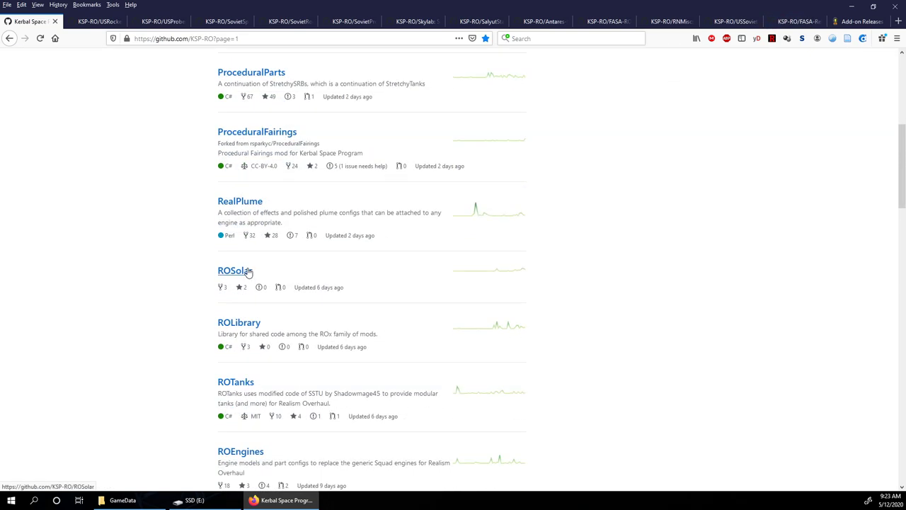
scroll(248, 272, "down", 2)
scroll(248, 272, "down", 3)
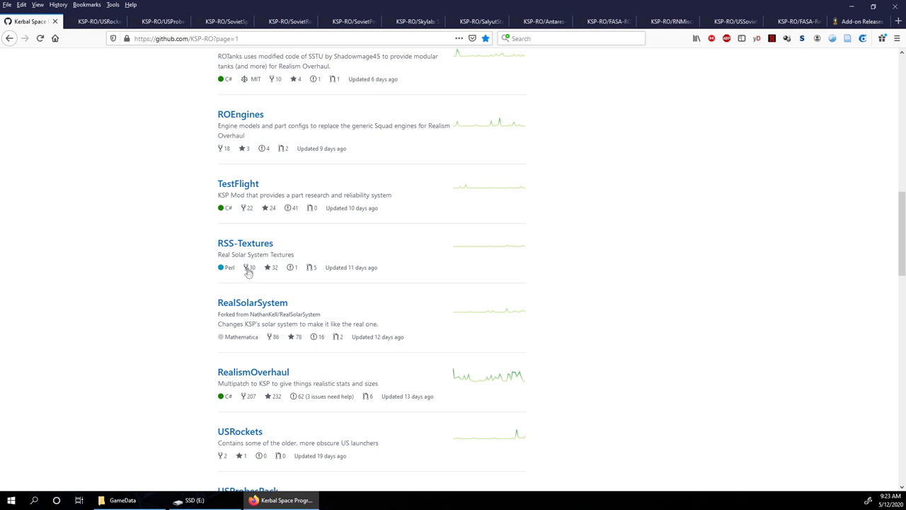
scroll(248, 272, "down", 2)
left_click(240, 285)
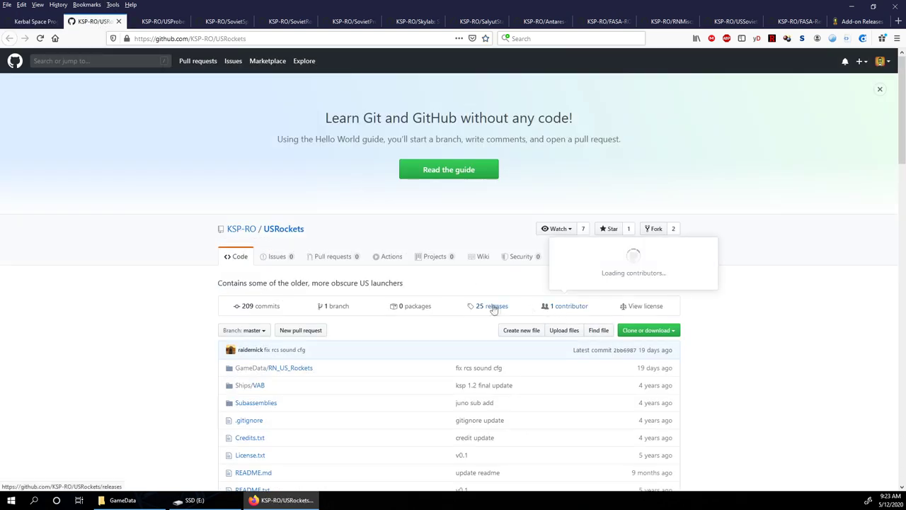
scroll(509, 279, "down", 2)
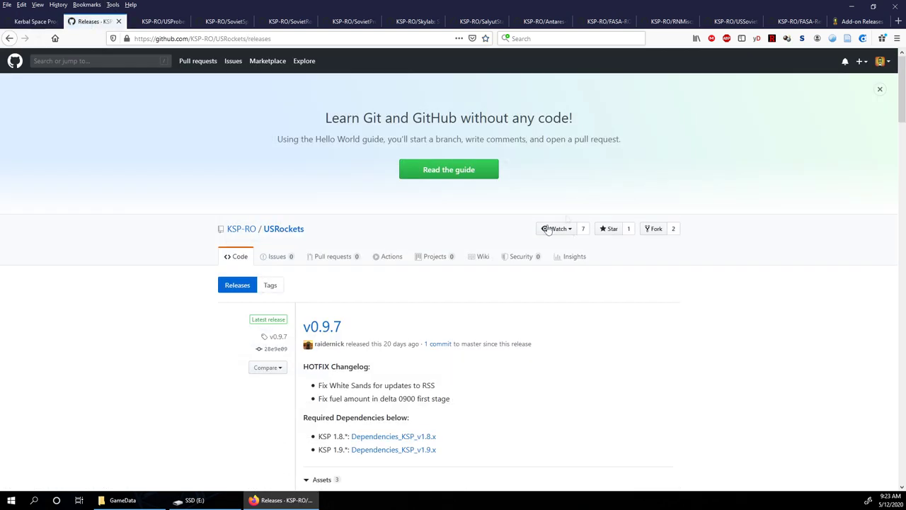
scroll(467, 284, "down", 3)
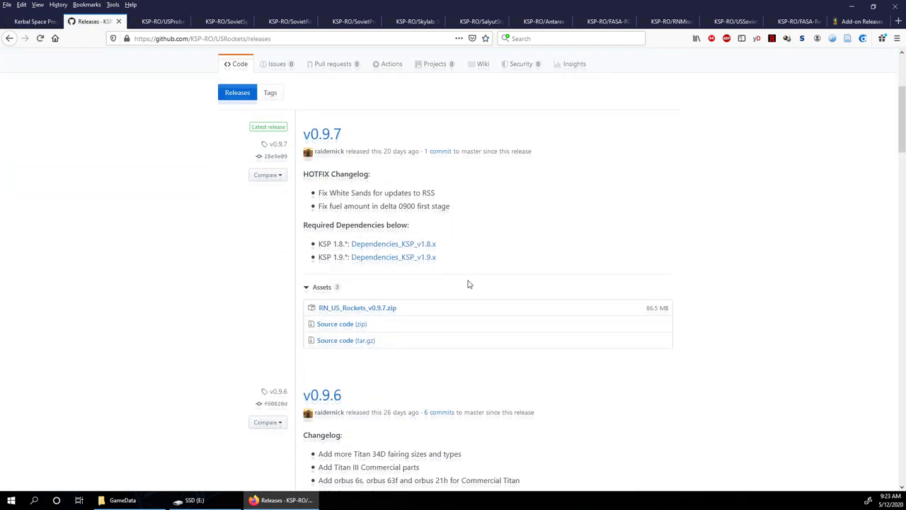
Open the KSP 1.8.x dependencies link of the USRockets v0.9.7 release in a new browser tab.
right_click(378, 248)
left_click(404, 250)
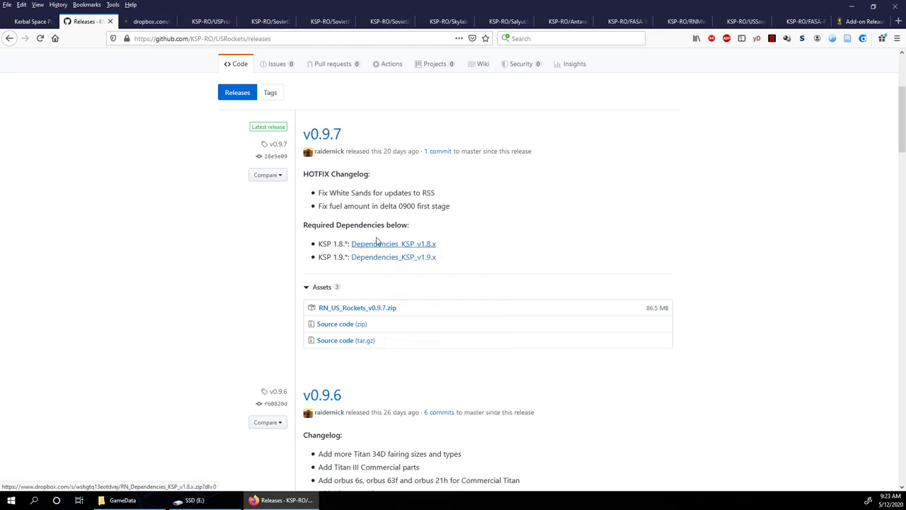
left_click(147, 21)
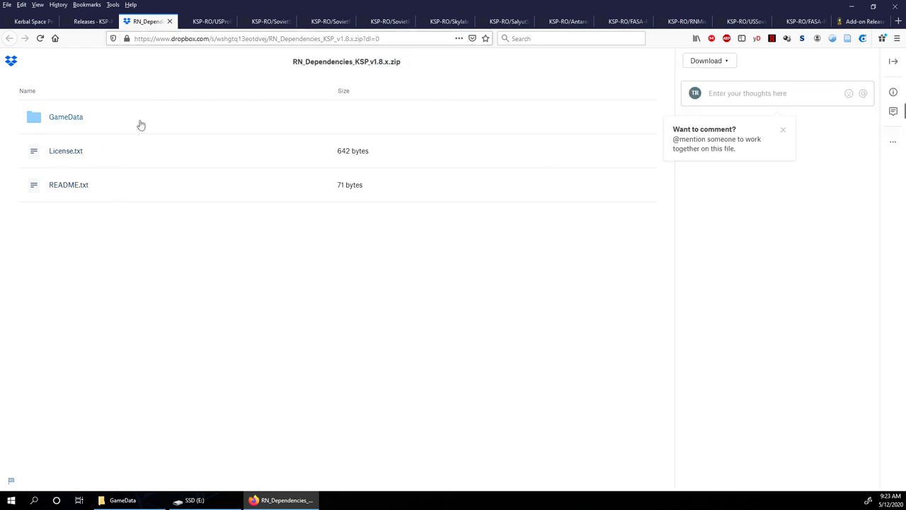
left_click(107, 21)
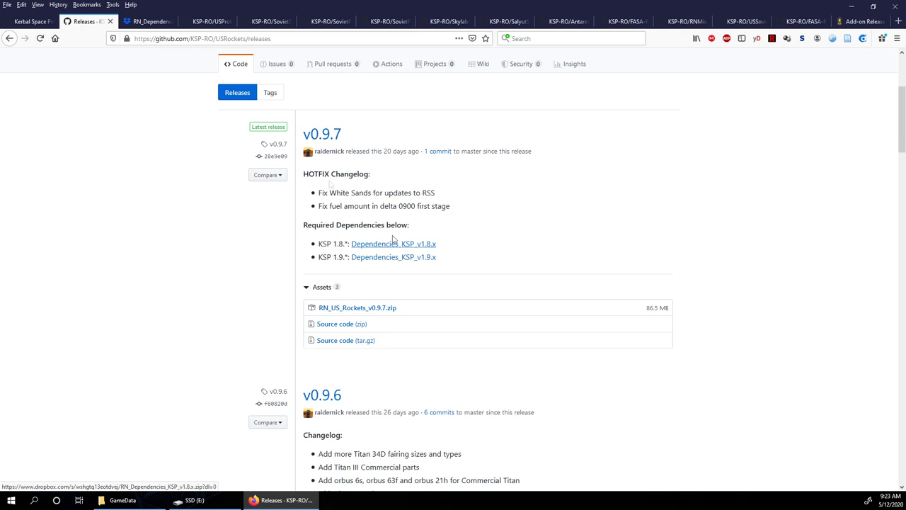
left_click(145, 22)
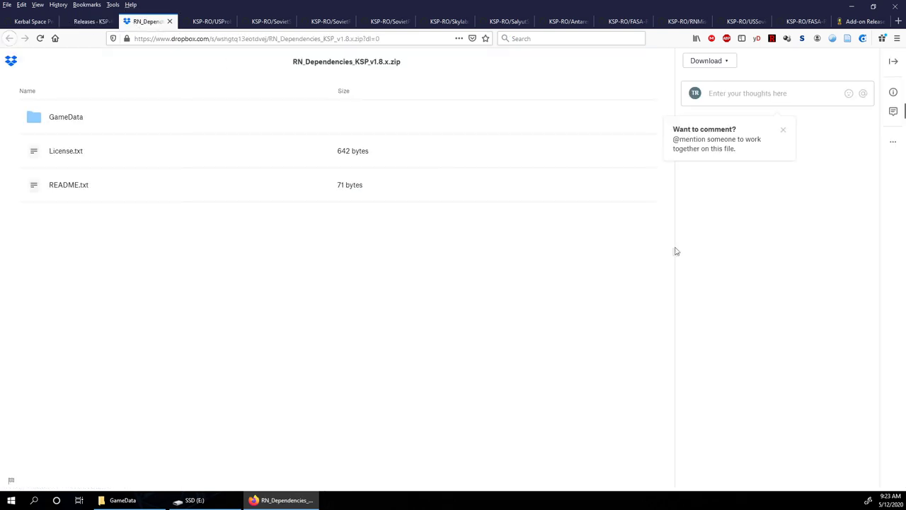
Examine the GameData folder and its BahaSP subfolder inside RN_Dependencies_KSP_v1.8.x.zip.
double_click(71, 117)
left_click(315, 63)
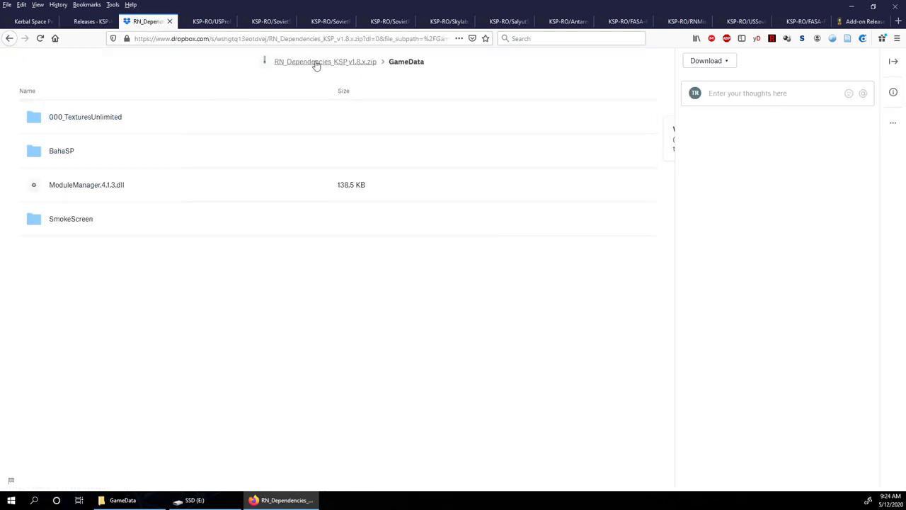
double_click(64, 153)
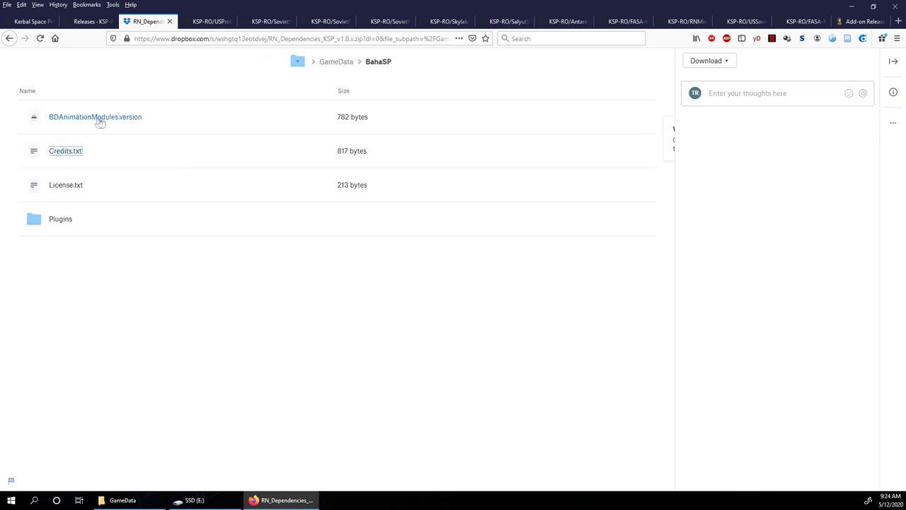
left_click(336, 63)
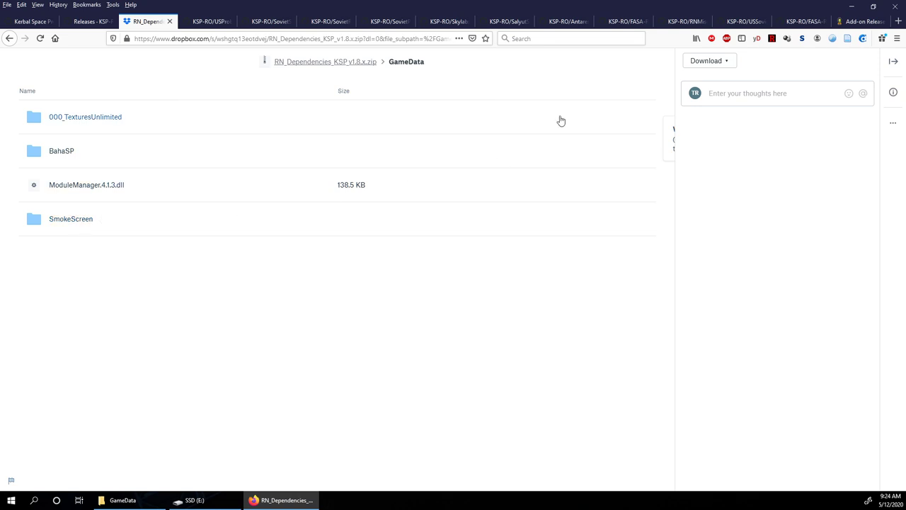
Download RN_Dependencies_KSP_v1.8.x.zip from Dropbox as a saved file.
left_click(710, 66)
left_click(700, 83)
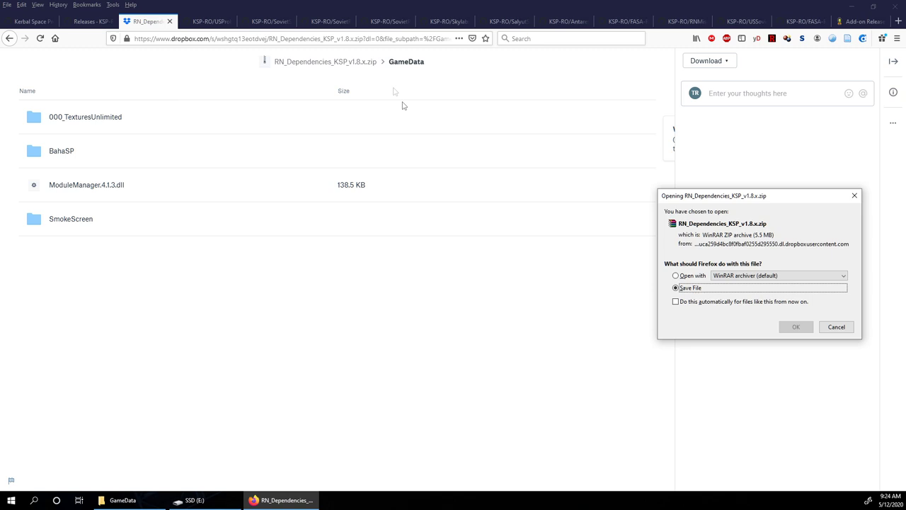
left_click(795, 328)
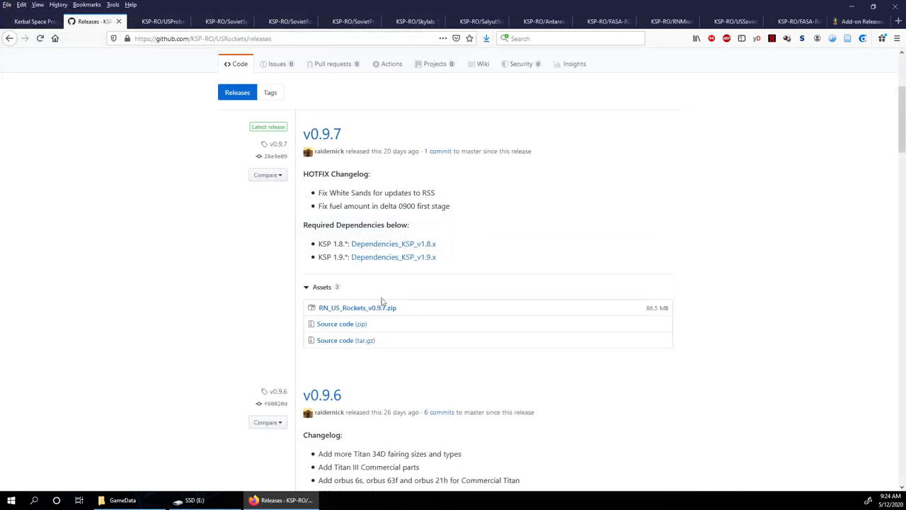
Download RN_US_Rockets_v0.9.7.zip from the USRockets releases and save it in the For 1-81 folder.
left_click(380, 307)
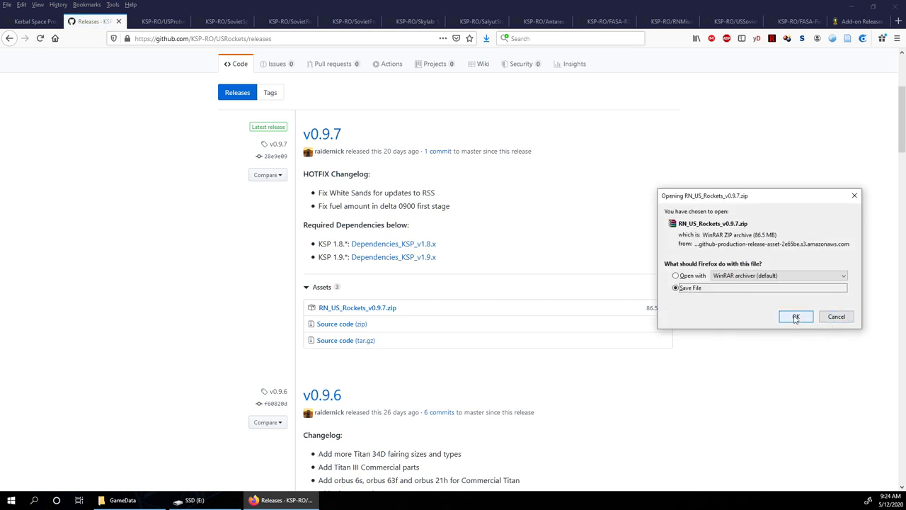
left_click(796, 317)
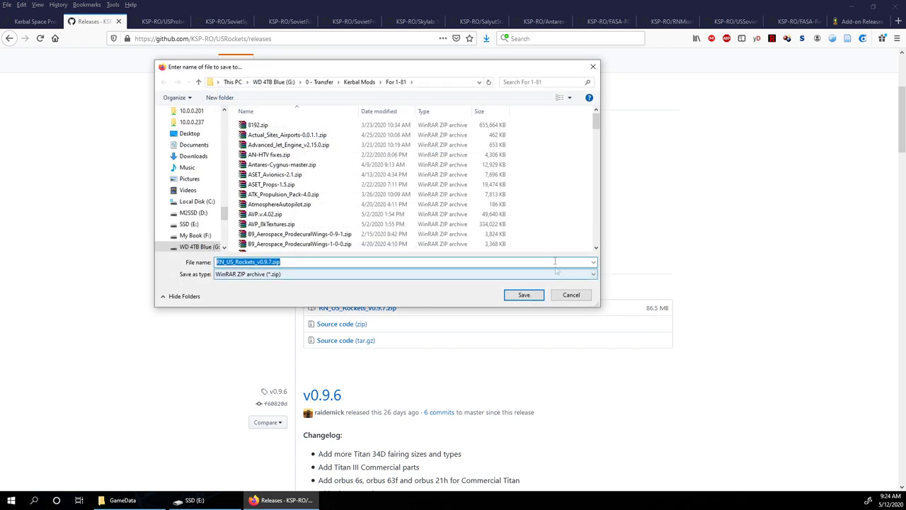
left_click(524, 296)
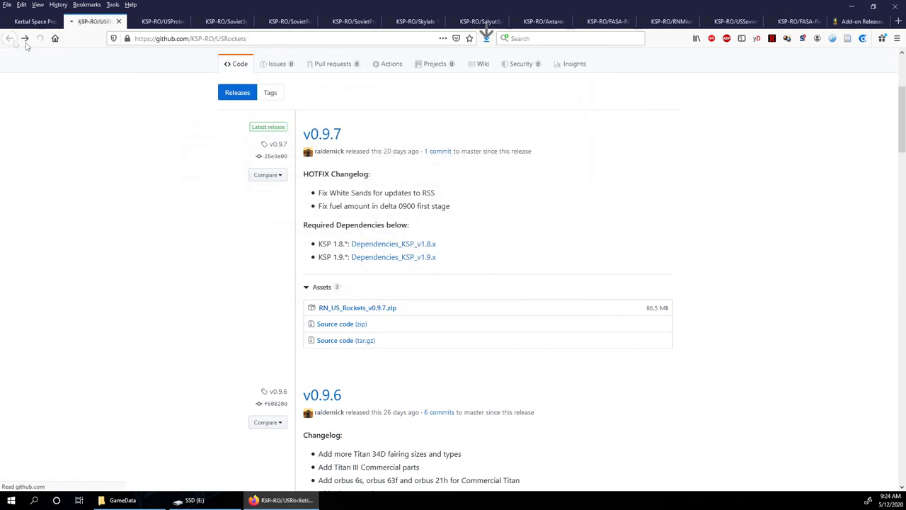
Examine the rocket folders and config files in GameData/RN_US_Rockets of the USRockets repository.
left_click(9, 38)
left_click(274, 292)
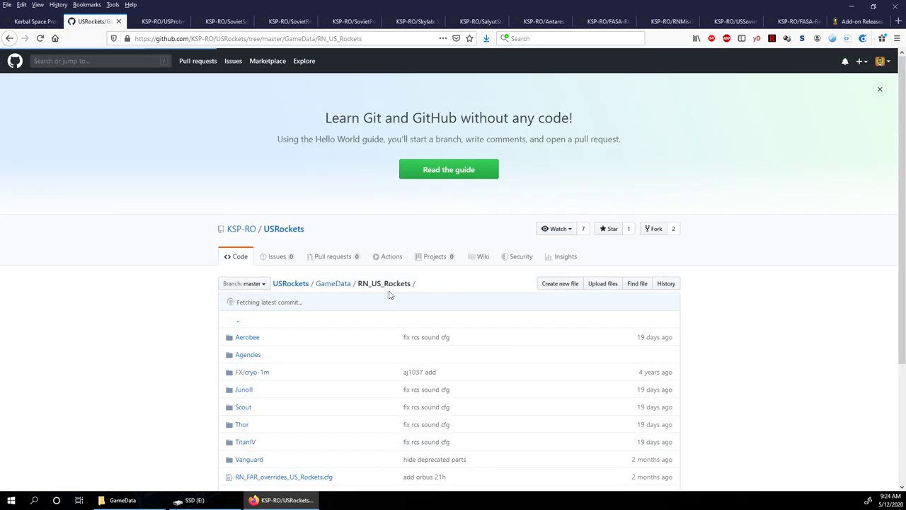
scroll(260, 209, "down", 3)
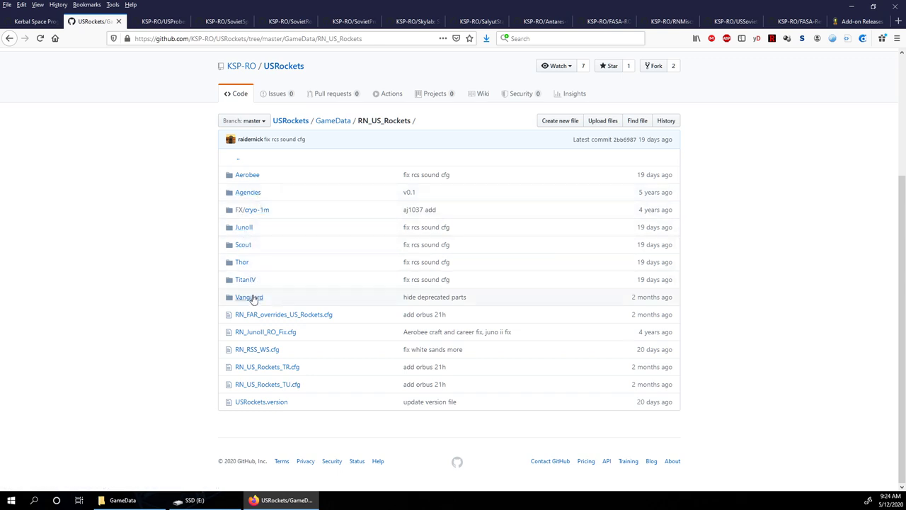
Examine the probe folders in GameData/RN_US_Probes of the USProbesPack repository and return to the repository's main page.
left_click(152, 22)
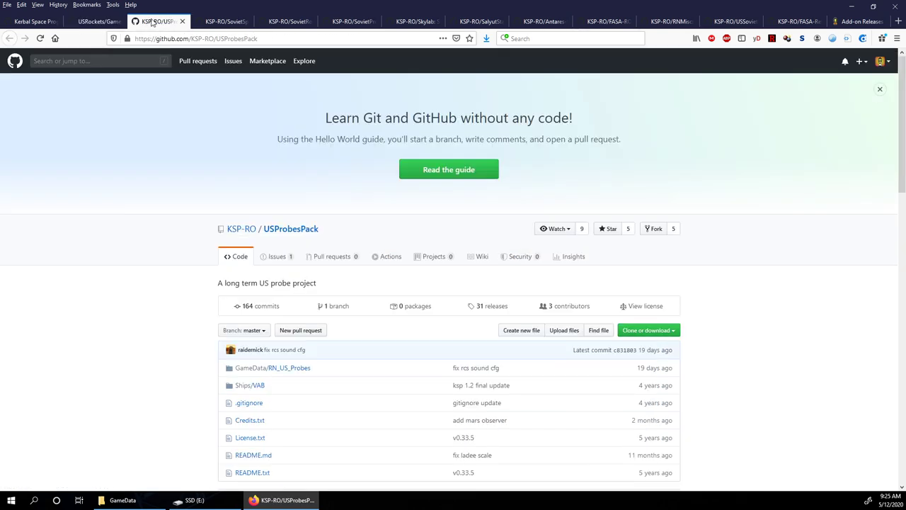
scroll(368, 246, "down", 3)
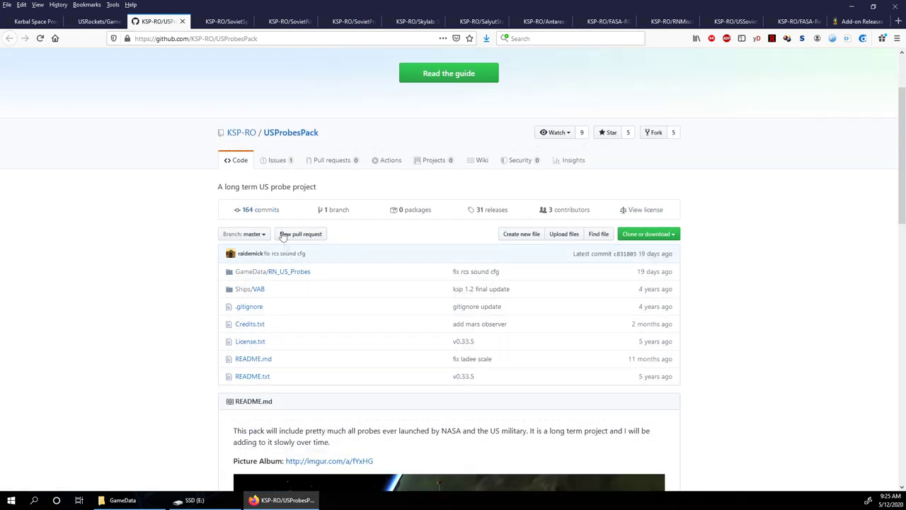
left_click(283, 273)
scroll(268, 151, "down", 5)
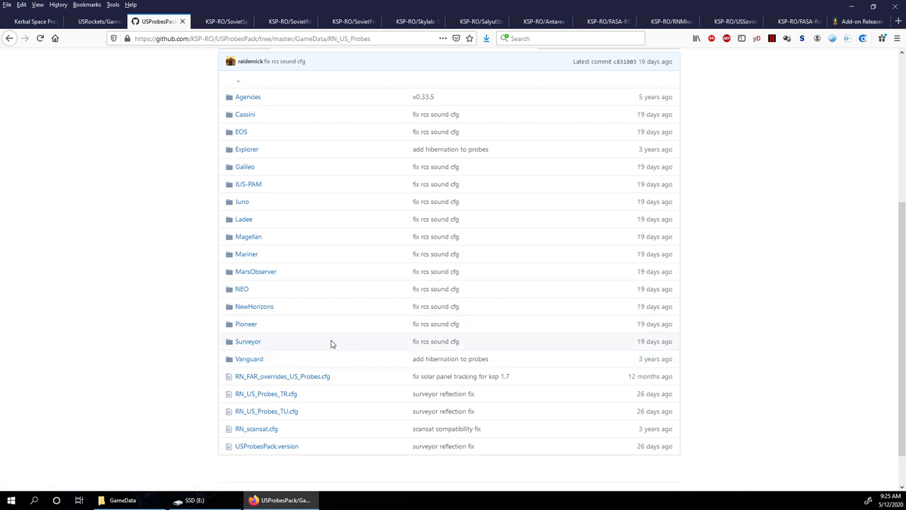
scroll(337, 313, "up", 5)
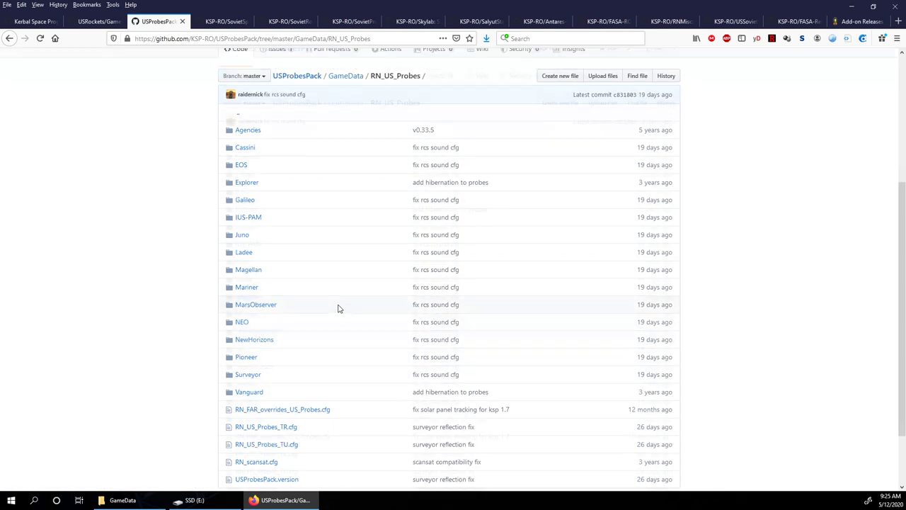
left_click(305, 230)
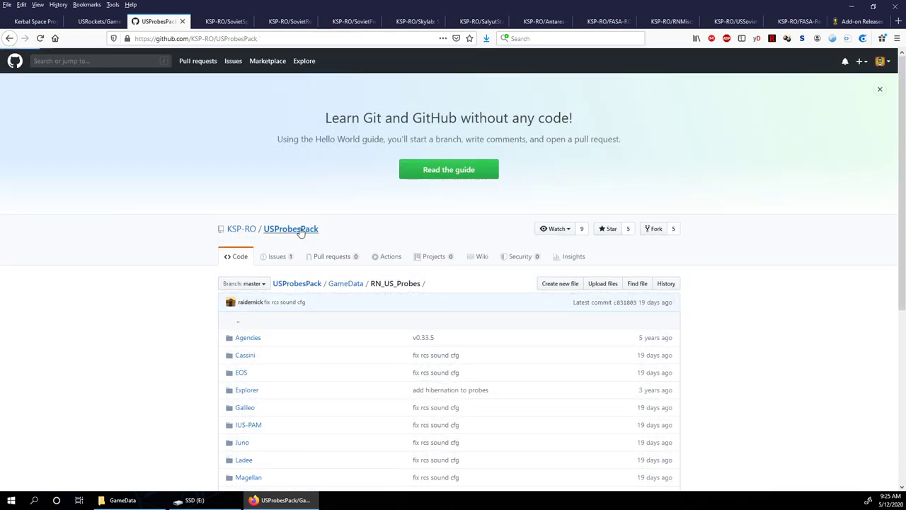
Download RN_SovietSpacecraft_v1.8.6.zip from the SovietSpacecraft releases and save it in the For 1-81 folder.
key("ctrl+Tab")
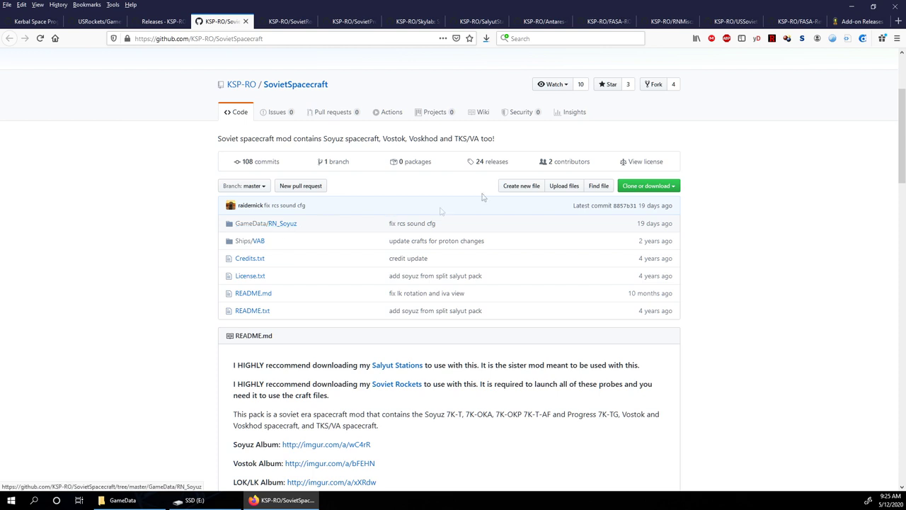
left_click(497, 164)
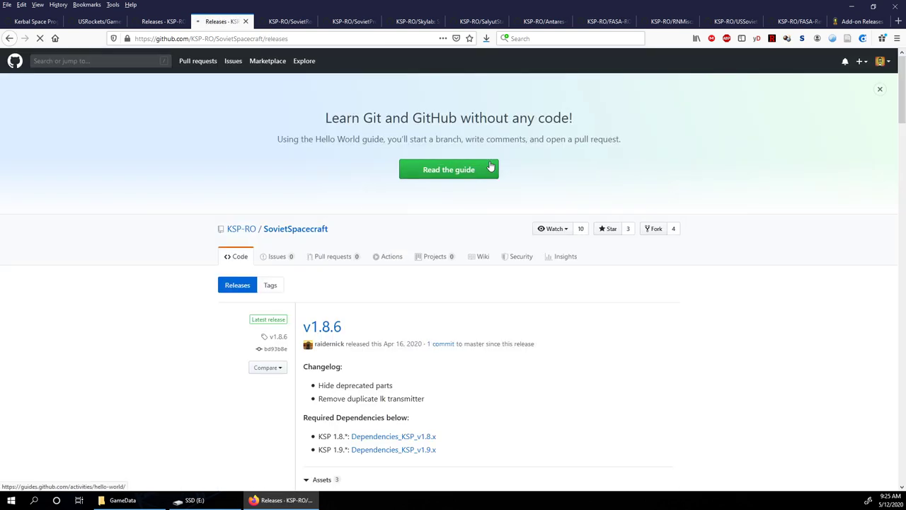
scroll(460, 198, "down", 3)
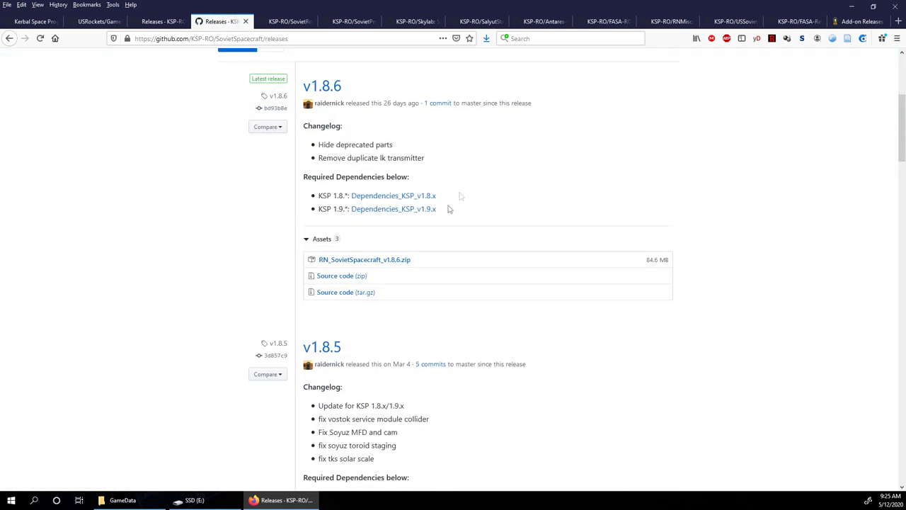
left_click(401, 260)
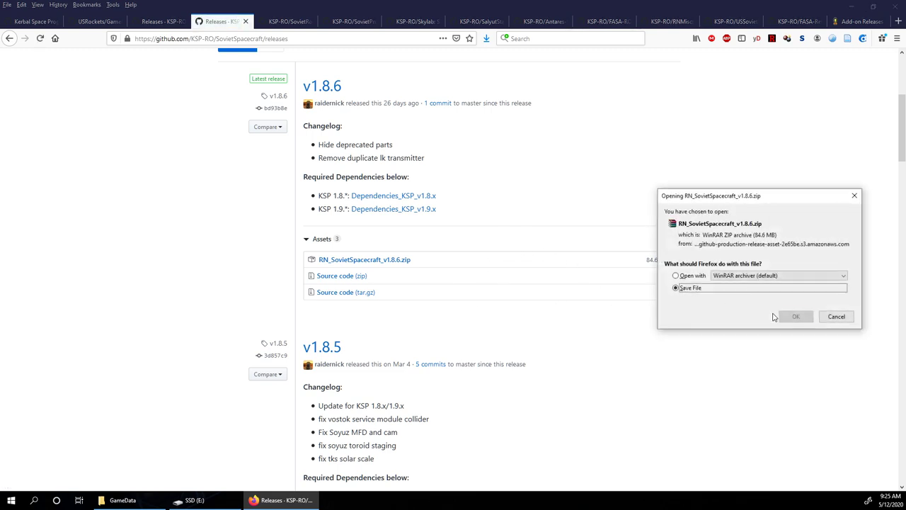
left_click(795, 316)
left_click(524, 294)
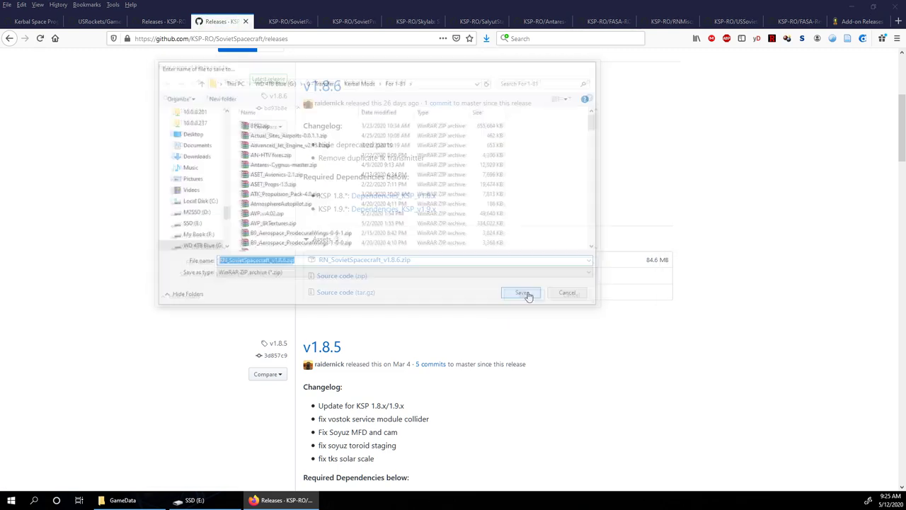
Examine the GameData/RN_Soyuz folder of the SovietSpacecraft repository and the part files in its Parts/7k subfolder.
scroll(281, 168, "up", 3)
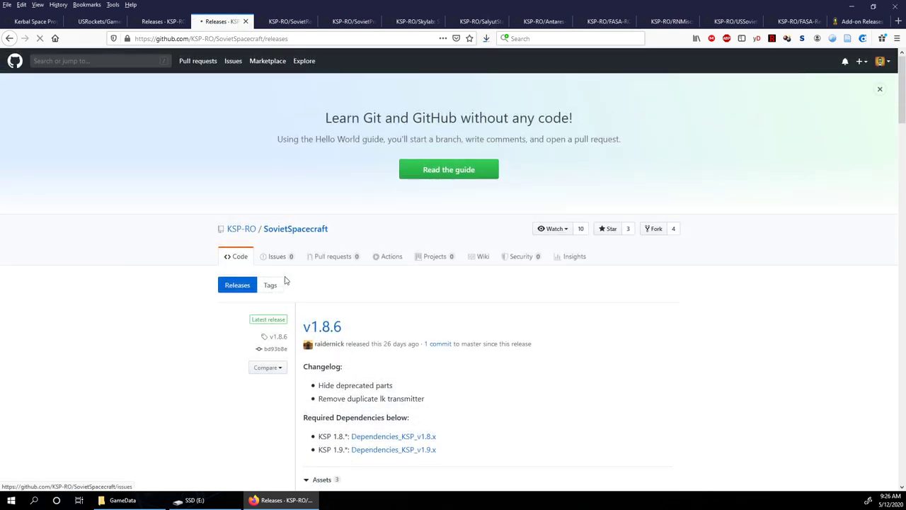
scroll(283, 298, "down", 3)
left_click(281, 224)
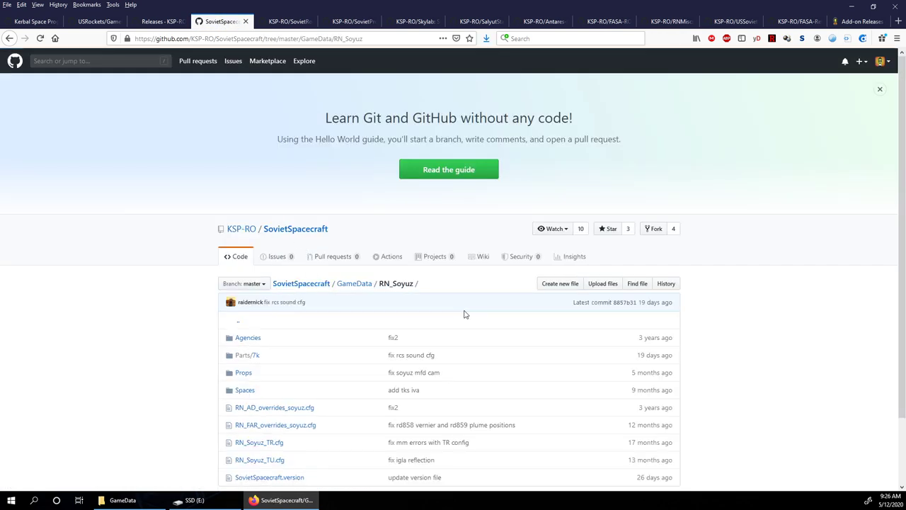
scroll(403, 294, "down", 2)
left_click(253, 282)
scroll(358, 287, "down", 20)
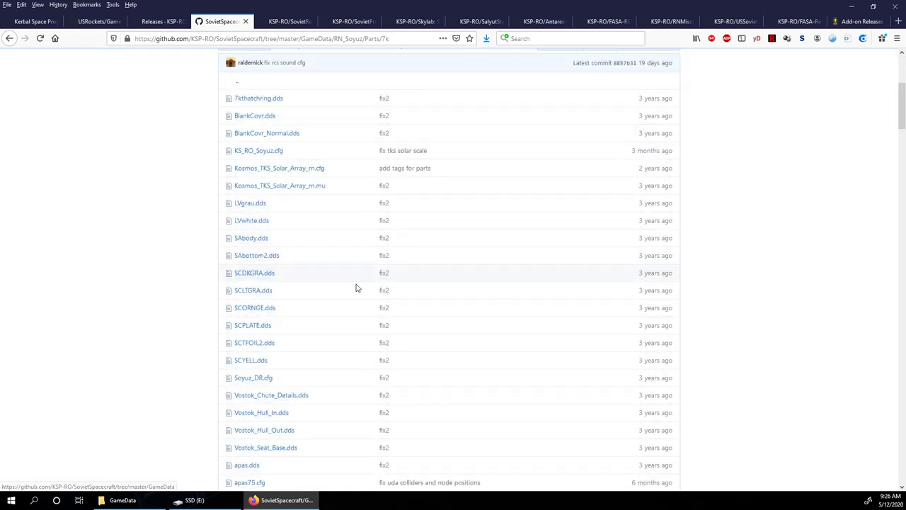
scroll(357, 284, "down", 5)
scroll(227, 178, "up", 3)
scroll(257, 279, "down", 15)
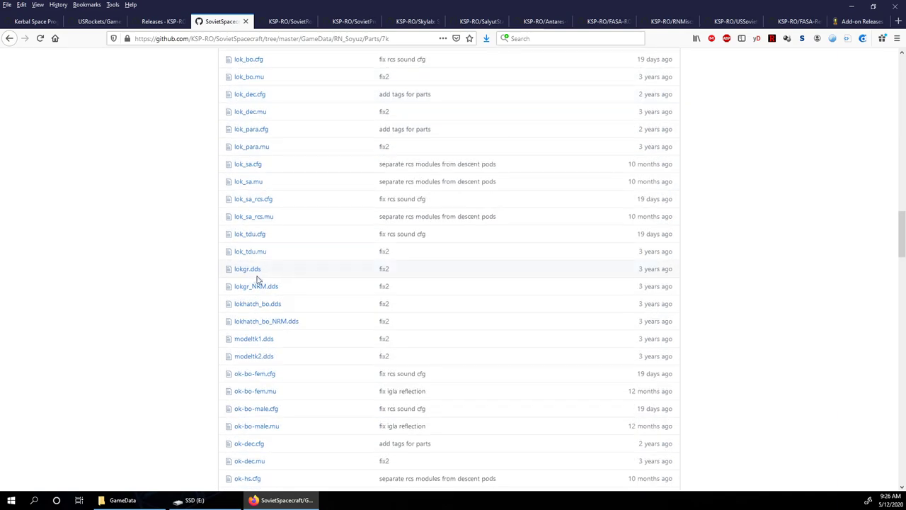
scroll(265, 281, "down", 15)
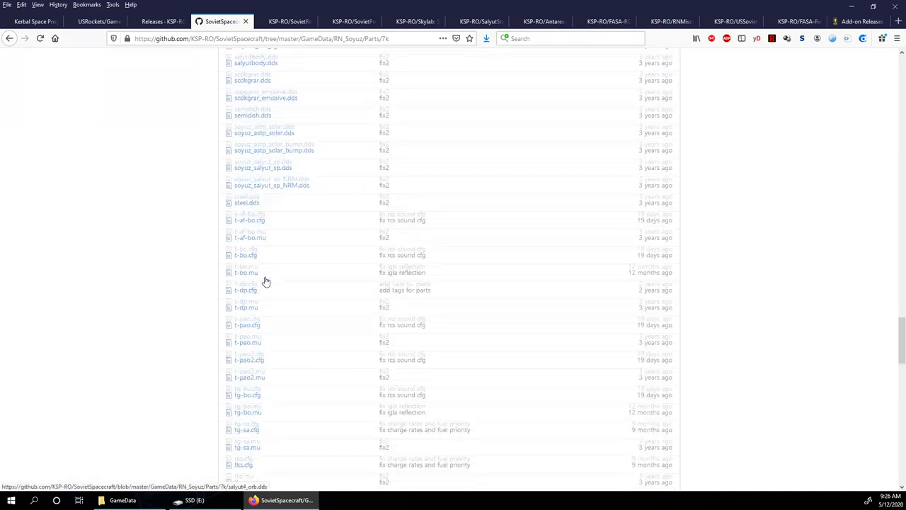
Switch to the SovietRockets repository and examine the rocket folders and config files in GameData/RN_Soviet_Rockets.
scroll(266, 281, "up", 6)
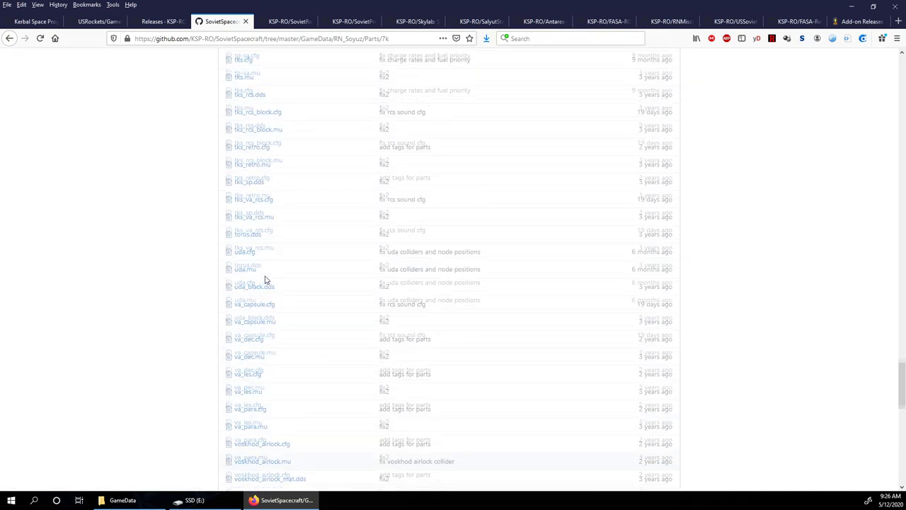
left_click(270, 25)
scroll(337, 271, "down", 2)
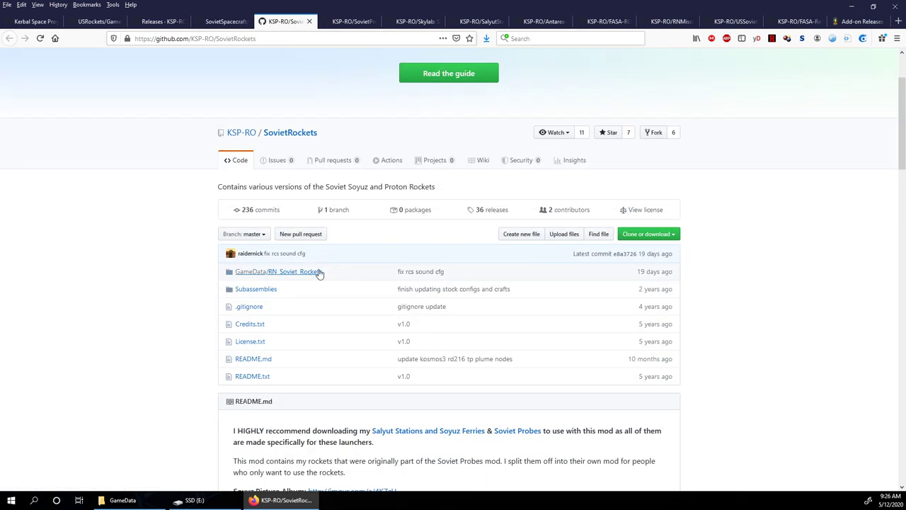
left_click(318, 272)
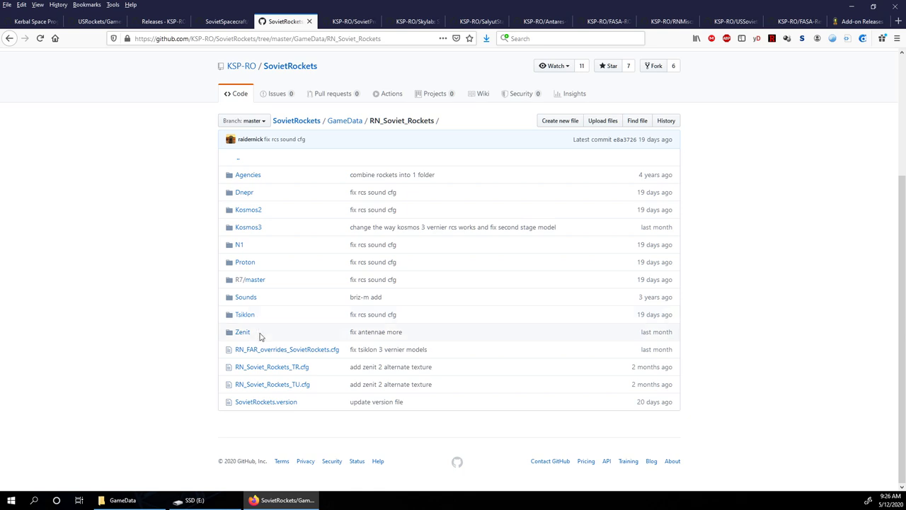
scroll(318, 322, "up", 3)
Download RN_Soviet_Probes_v2.9.zip from the SovietProbes releases and save it in the For 1-81 folder.
scroll(359, 297, "down", 2)
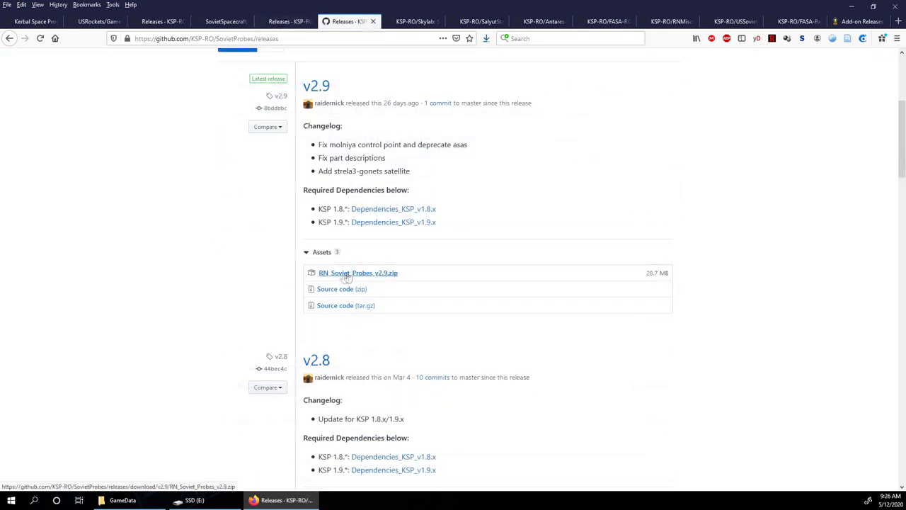
left_click(351, 276)
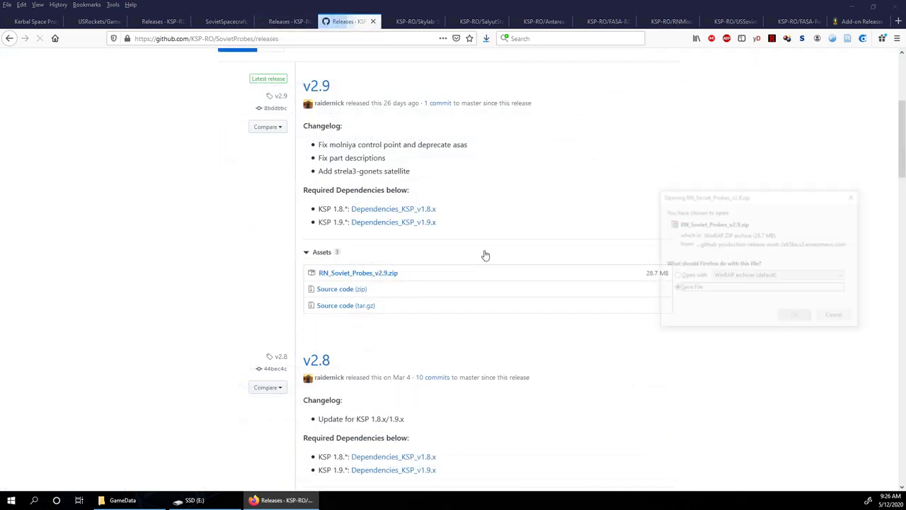
left_click(792, 318)
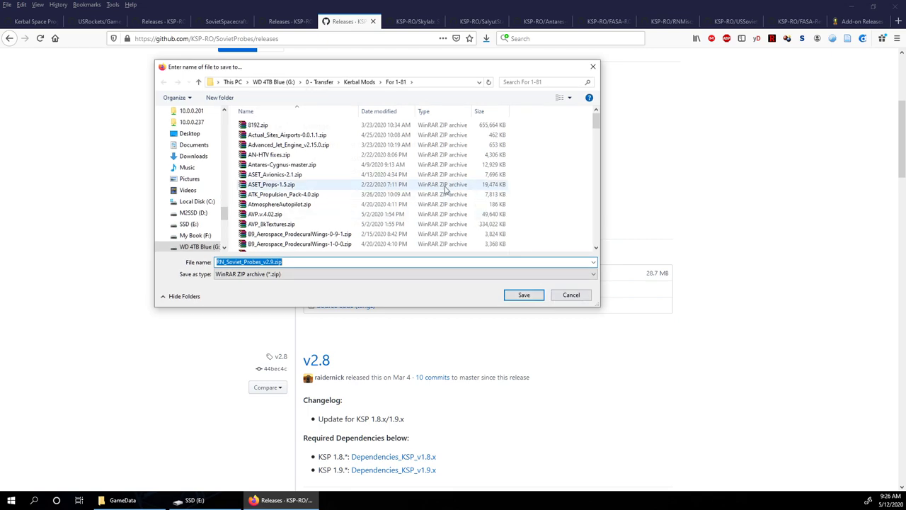
left_click(520, 295)
Examine GameData/RN_Soviet_Probes and its n6 subfolder in the SovietProbes repository, returning to the repository's main page.
scroll(347, 253, "up", 3)
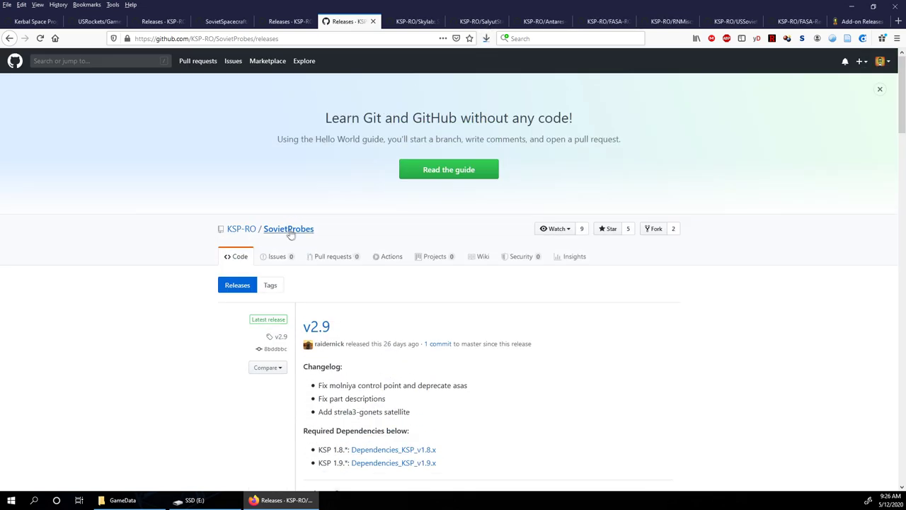
left_click(259, 369)
scroll(440, 296, "down", 3)
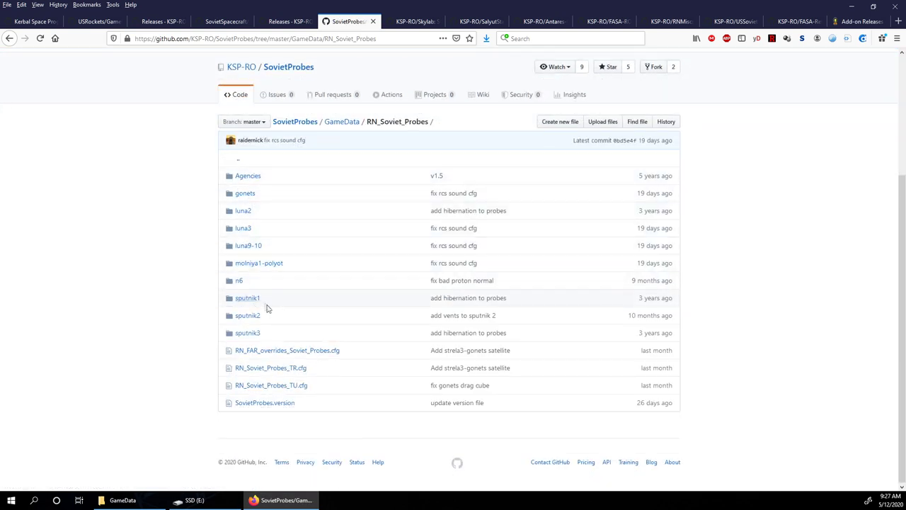
left_click(240, 281)
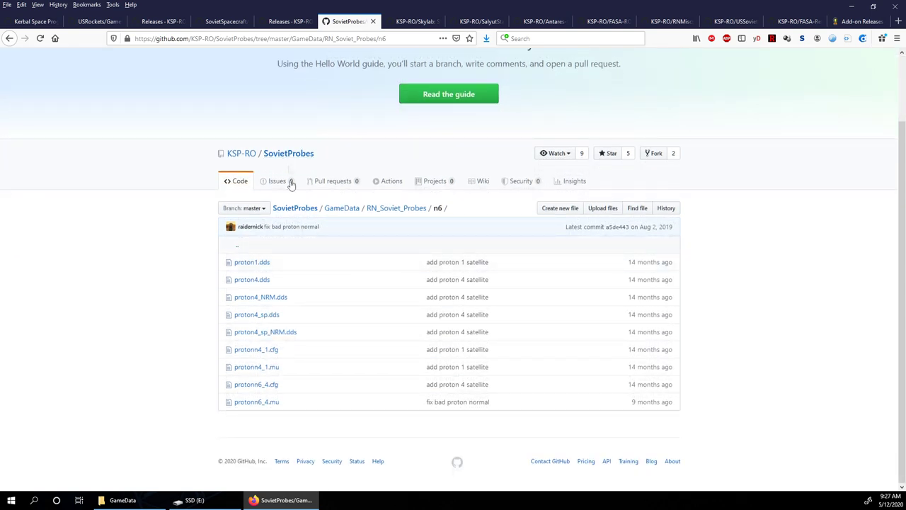
left_click(311, 212)
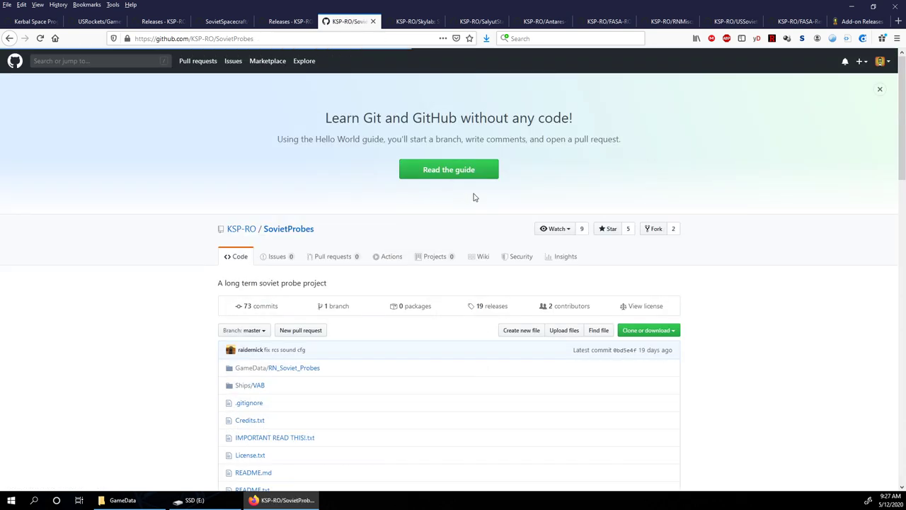
scroll(475, 186, "down", 4)
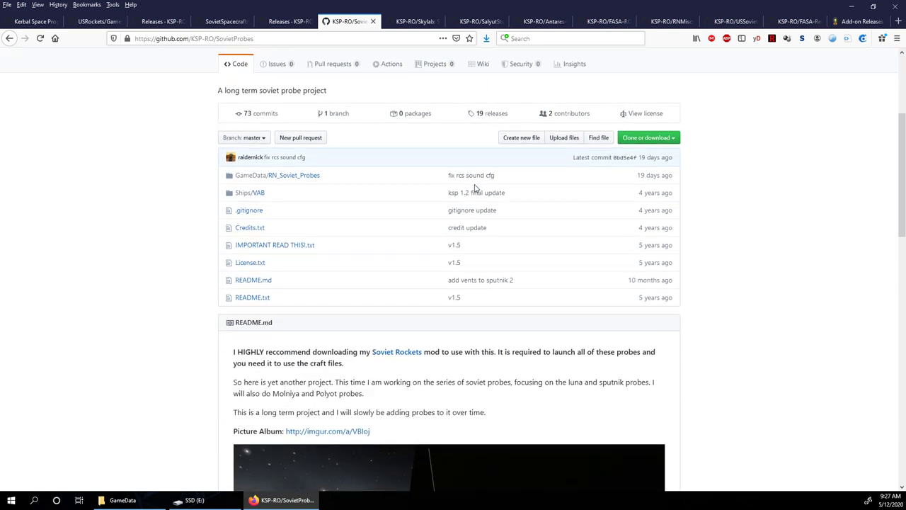
scroll(363, 187, "up", 4)
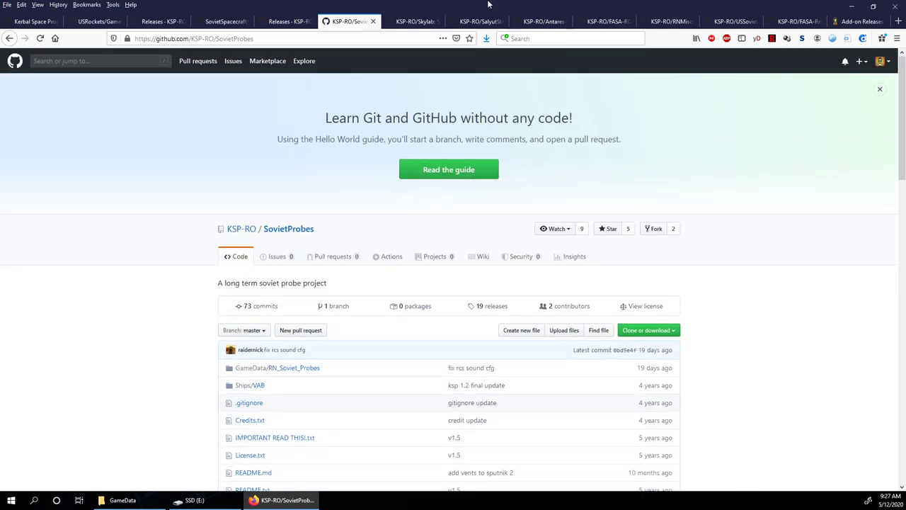
Review the Skylab repository's file list and readme and open its releases page.
left_click(415, 27)
scroll(446, 170, "down", 5)
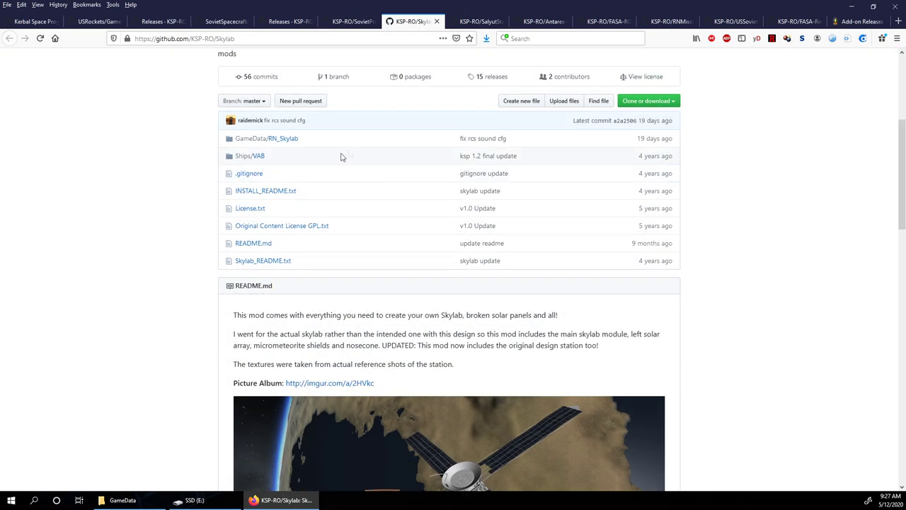
left_click(491, 77)
Review the file lists and readme texts of the SalyutStations and Antares-Cygnus repositories.
left_click(482, 21)
scroll(368, 207, "down", 4)
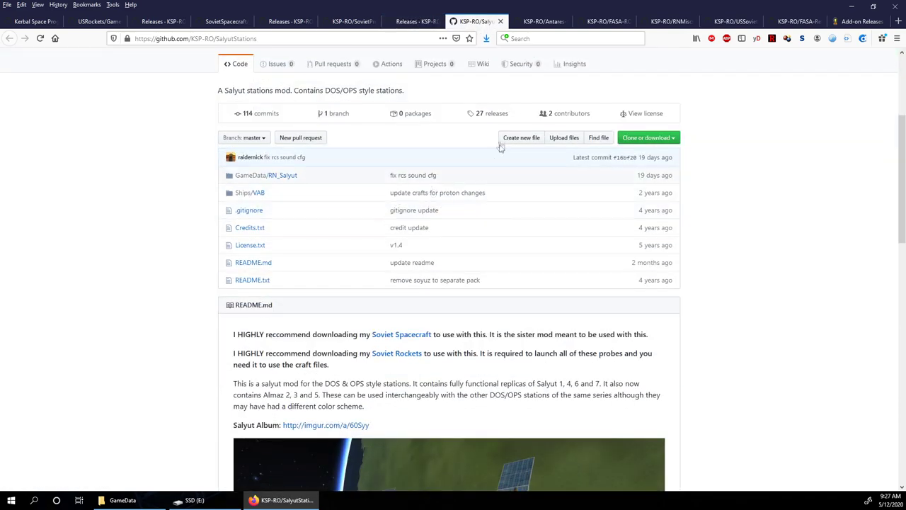
scroll(494, 118, "up", 4)
key("ctrl+Tab")
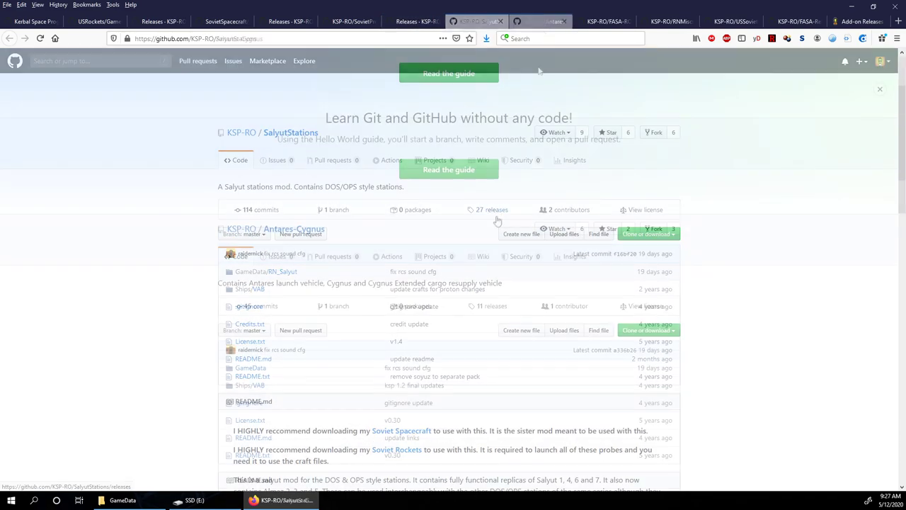
scroll(340, 228, "down", 5)
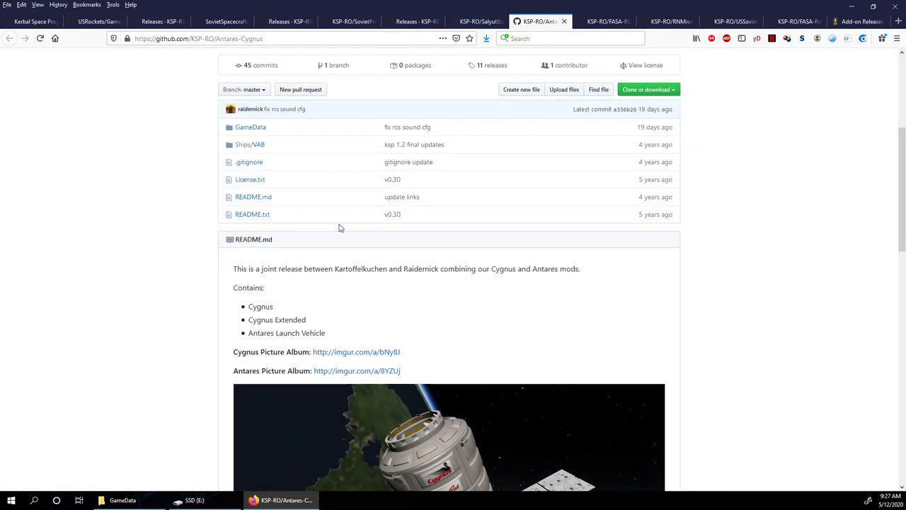
scroll(338, 222, "down", 3)
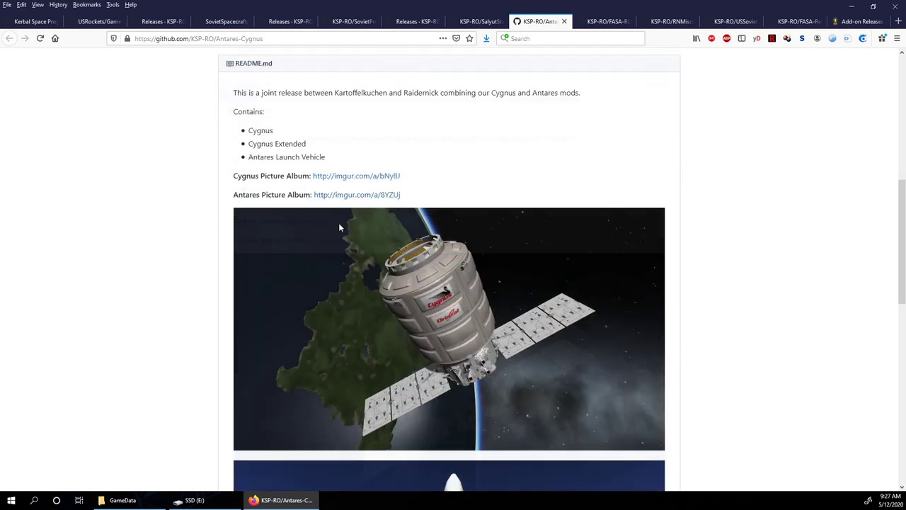
Open the GameData folder of KSP_RO_181_History on SSD (E:) and place its window beside the For 1-81 folder.
left_click(206, 503)
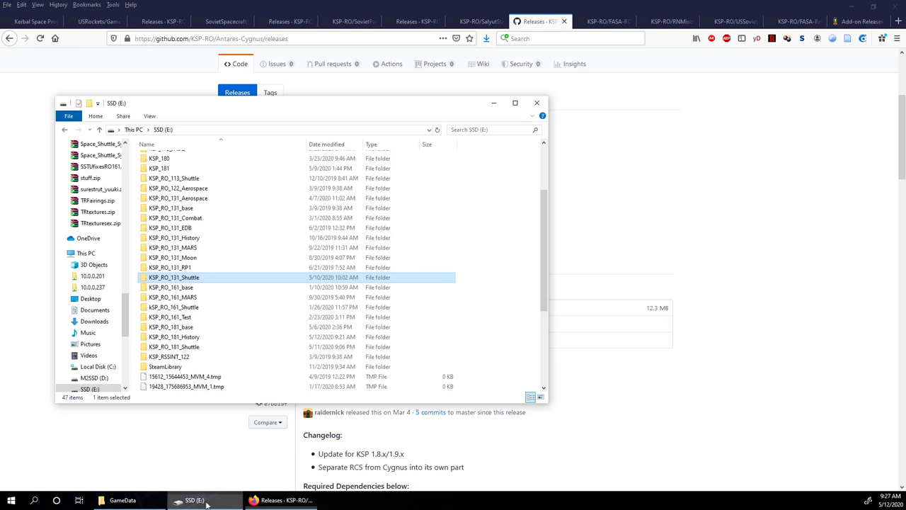
scroll(289, 289, "down", 2)
double_click(191, 281)
double_click(286, 157)
left_click_drag(292, 103, 566, 94)
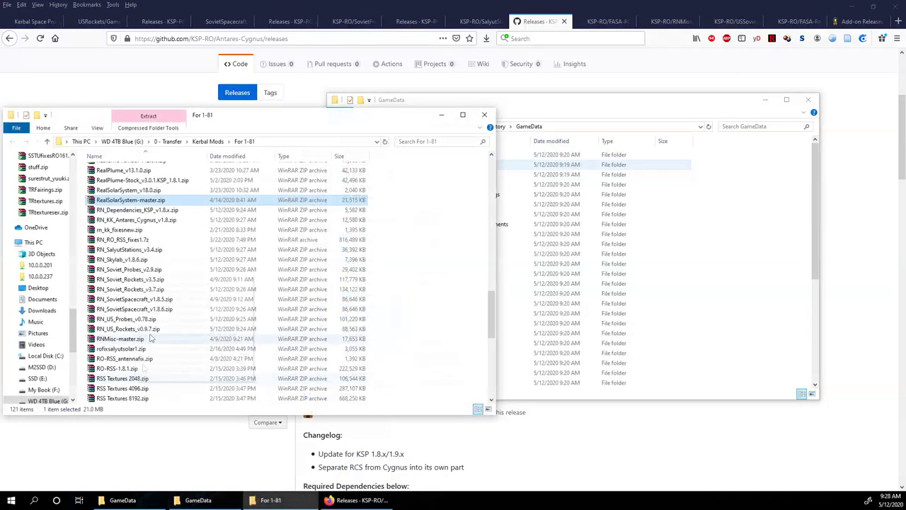
Extract 000_TexturesUnlimited, BahaSP and SmokeScreen from RN_Dependencies_KSP_v1.8.x.zip into the History install's GameData, keeping the archive's versions of conflicting files, and close the archive.
left_click(147, 210)
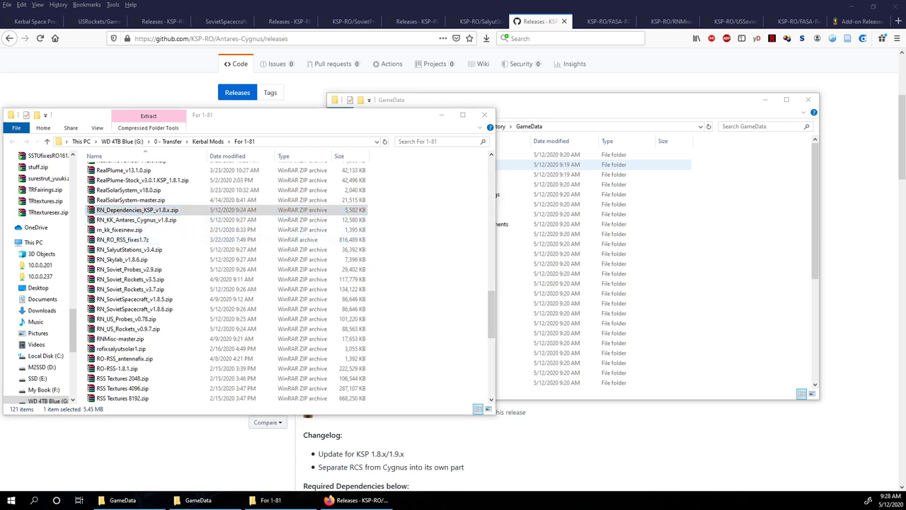
left_click(78, 258)
left_click(76, 275, "shift")
left_click_drag(75, 267, 775, 260)
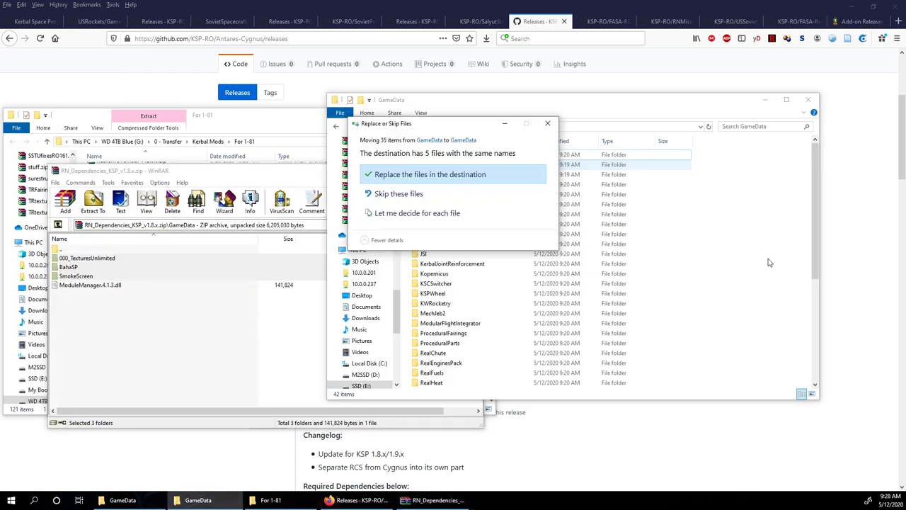
left_click(443, 213)
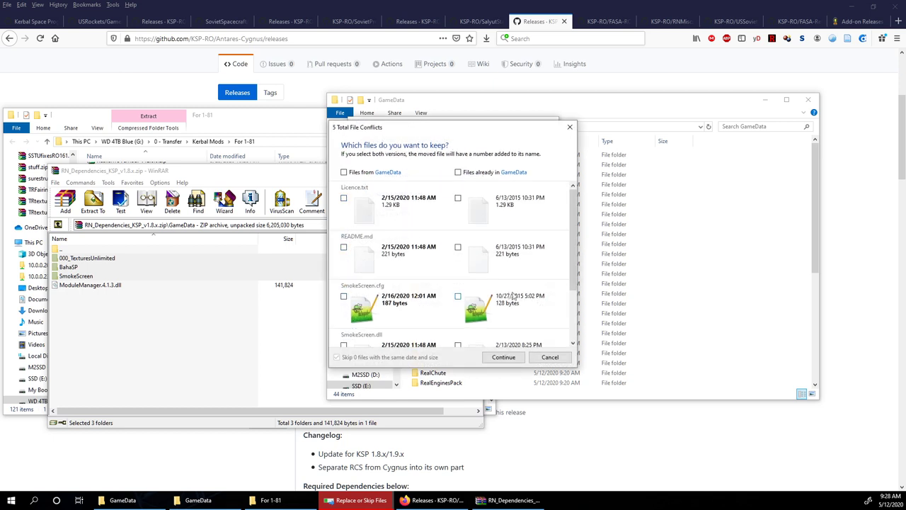
left_click_drag(575, 267, 577, 310)
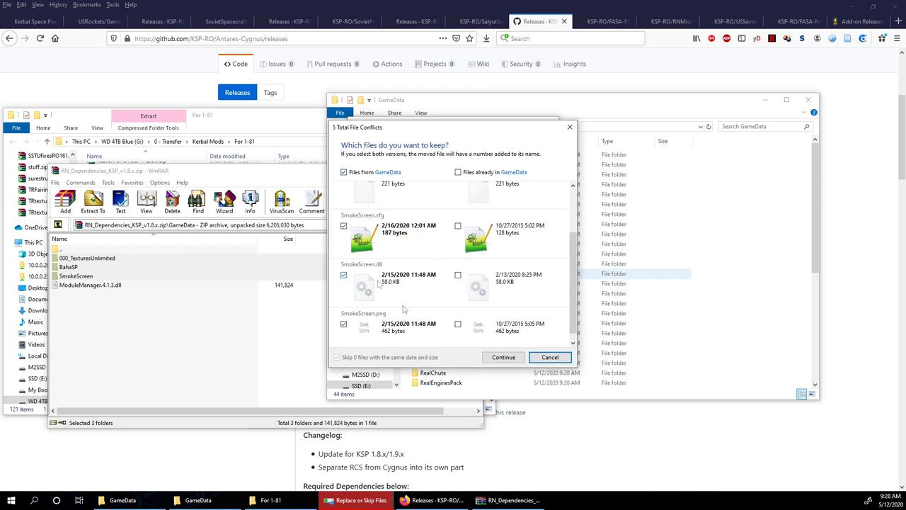
left_click(504, 357)
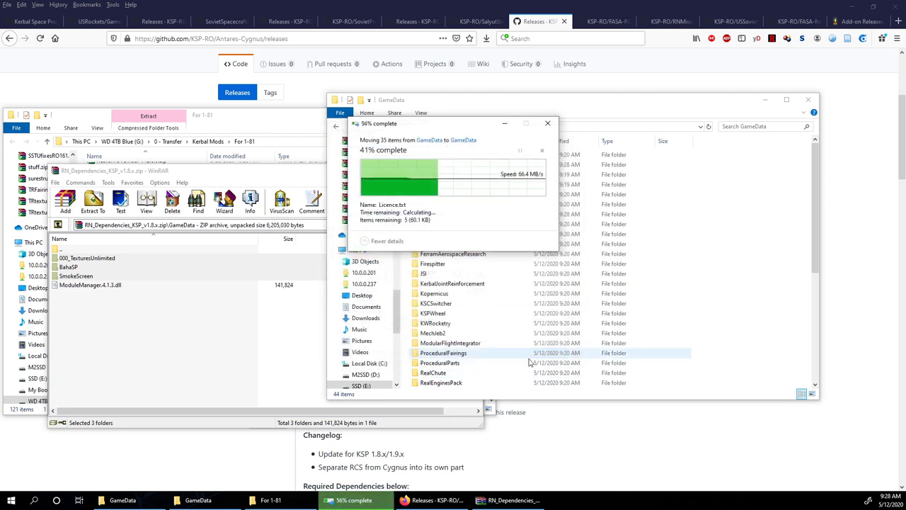
left_click(229, 337)
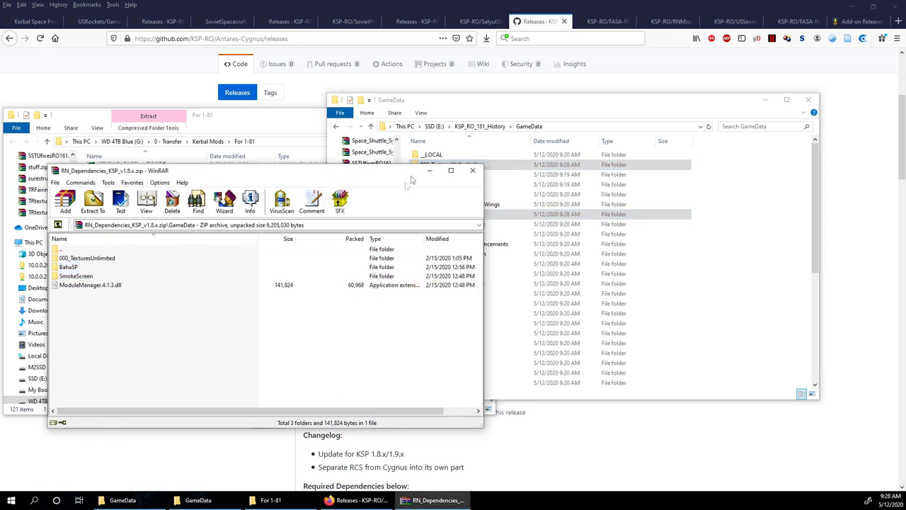
left_click(478, 172)
Open RN_KK_Antares_Cygnus_v1.8.zip and inspect the craft files in its Ships/VAB folder, returning to the archive's root.
left_click(141, 220)
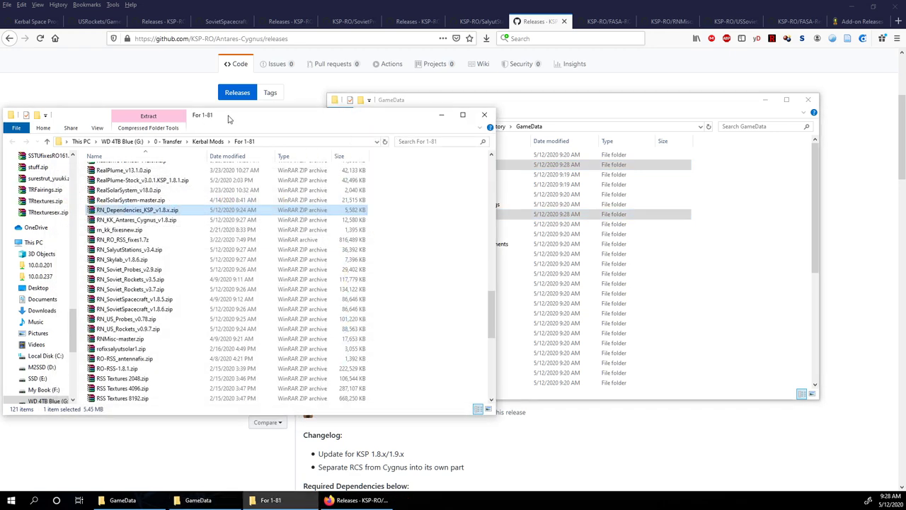
double_click(141, 220)
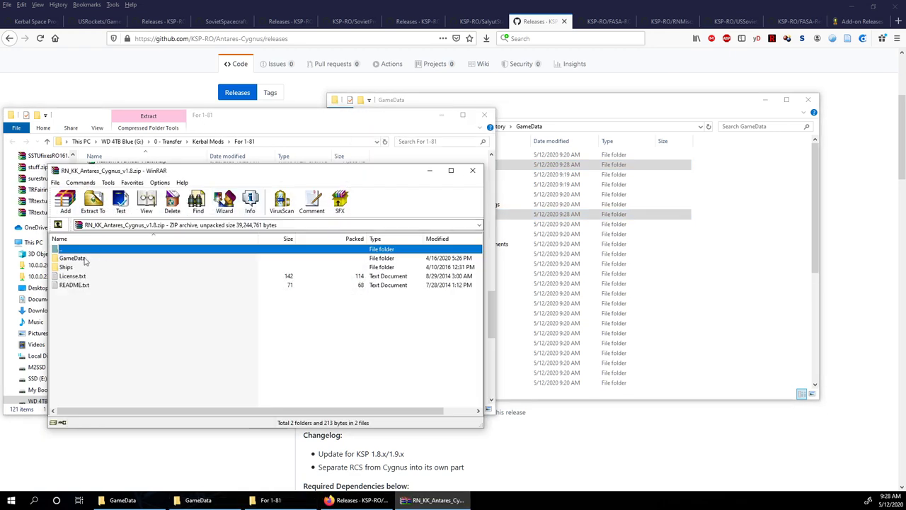
double_click(73, 258)
double_click(88, 250)
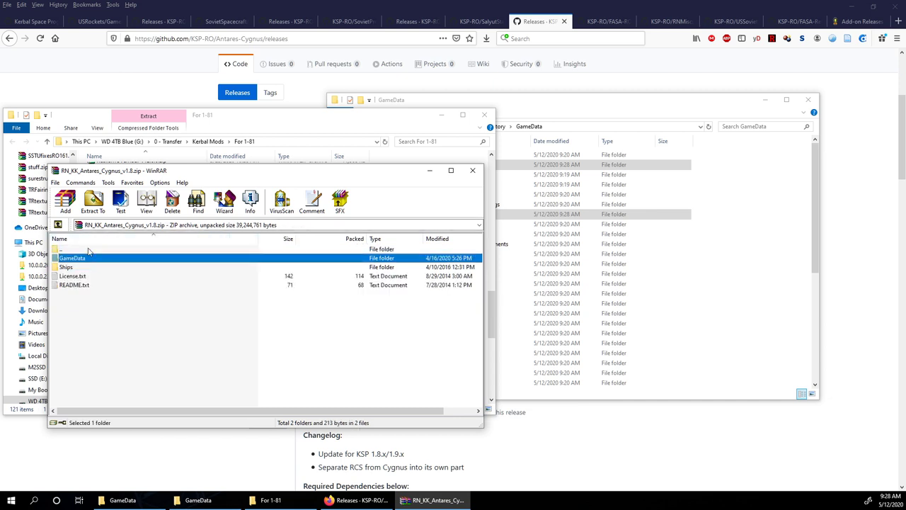
double_click(75, 267)
double_click(83, 258)
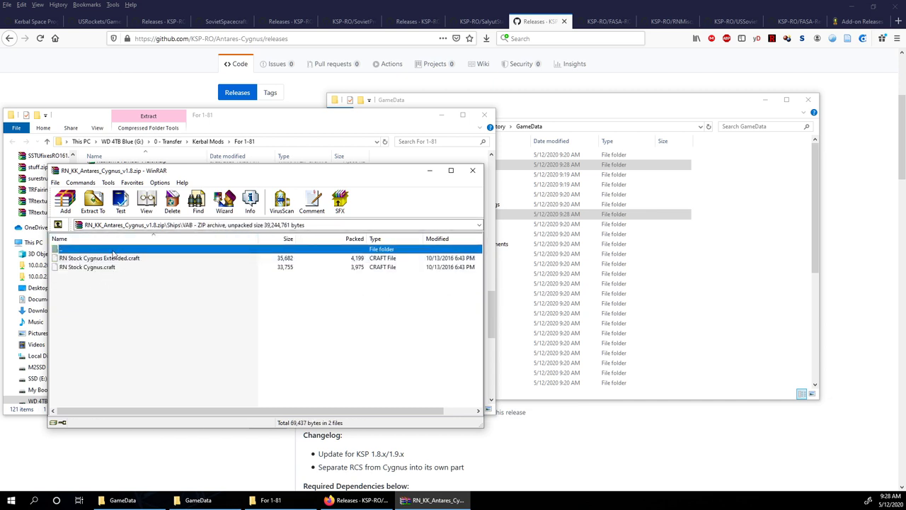
double_click(113, 250)
double_click(113, 251)
Look through the craft files in the SPH and VAB subfolders of KSP_RO_181_History's Ships folder.
left_click(559, 111)
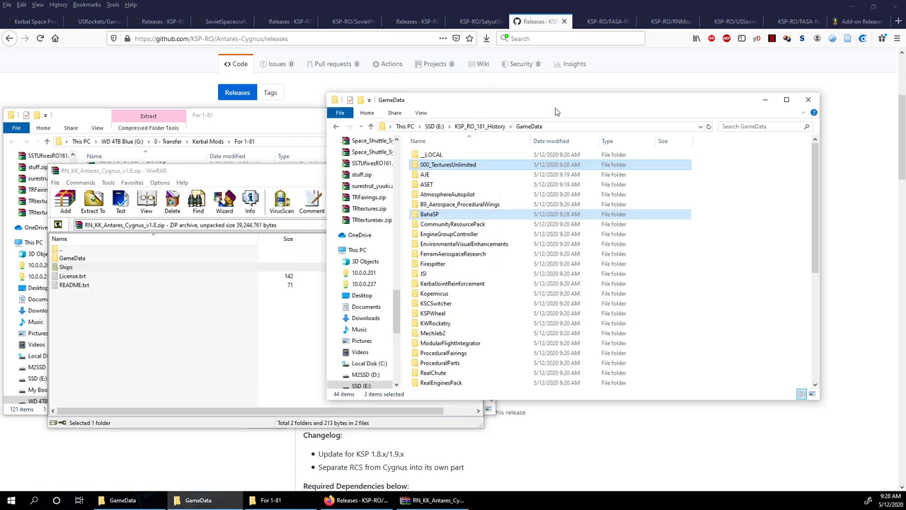
left_click(498, 126)
scroll(498, 255, "down", 1)
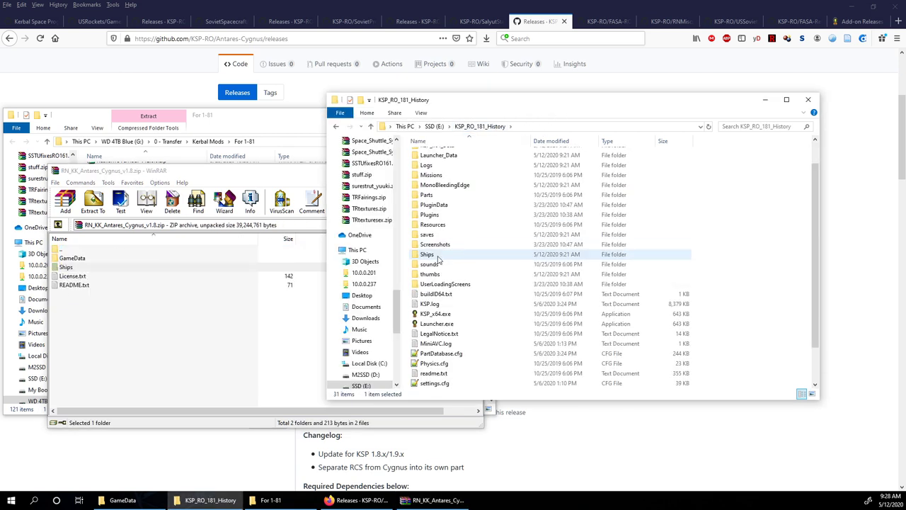
double_click(448, 255)
double_click(433, 166)
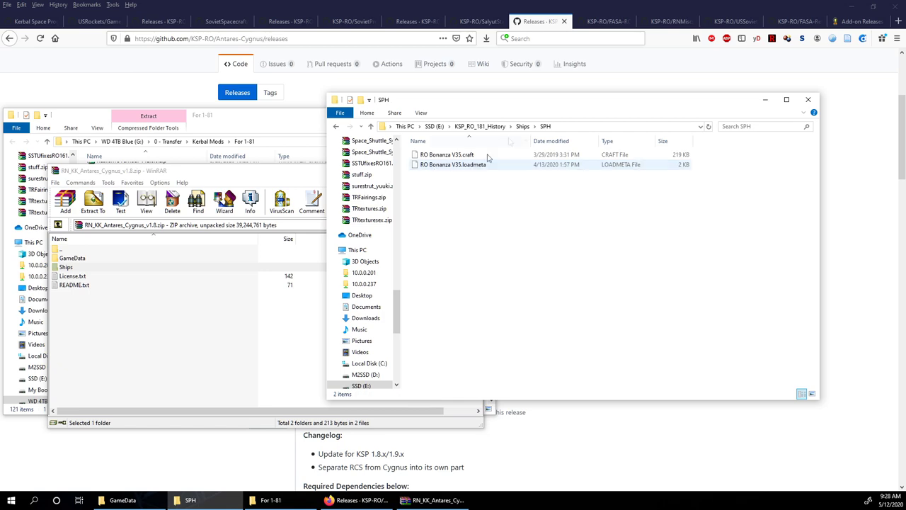
left_click(523, 126)
double_click(436, 175)
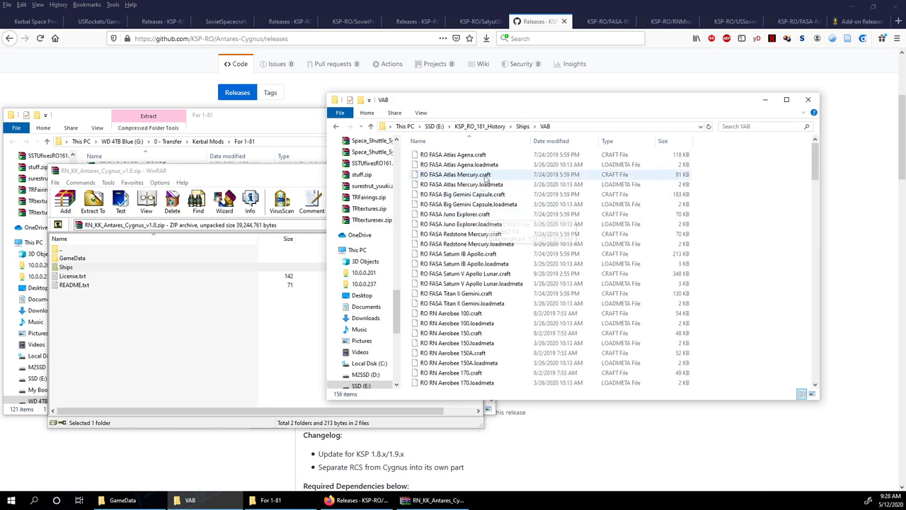
scroll(476, 283, "down", 20)
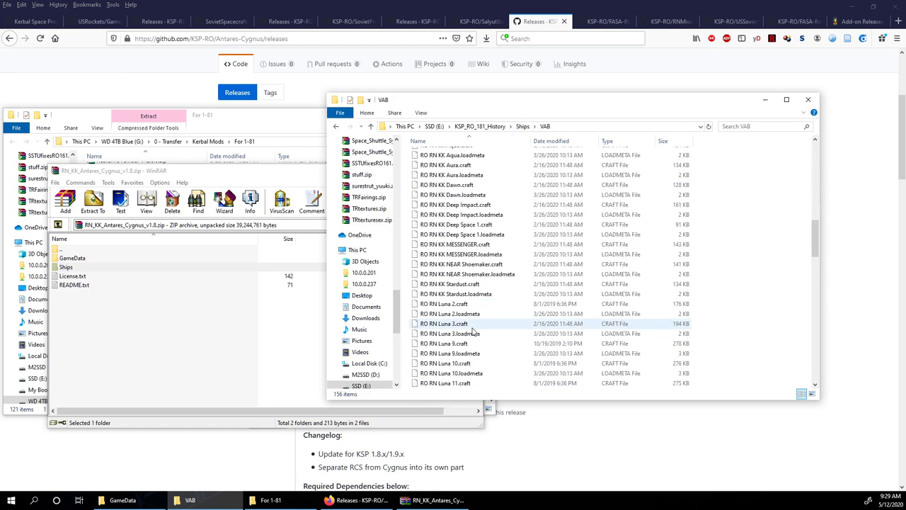
scroll(471, 328, "down", 1)
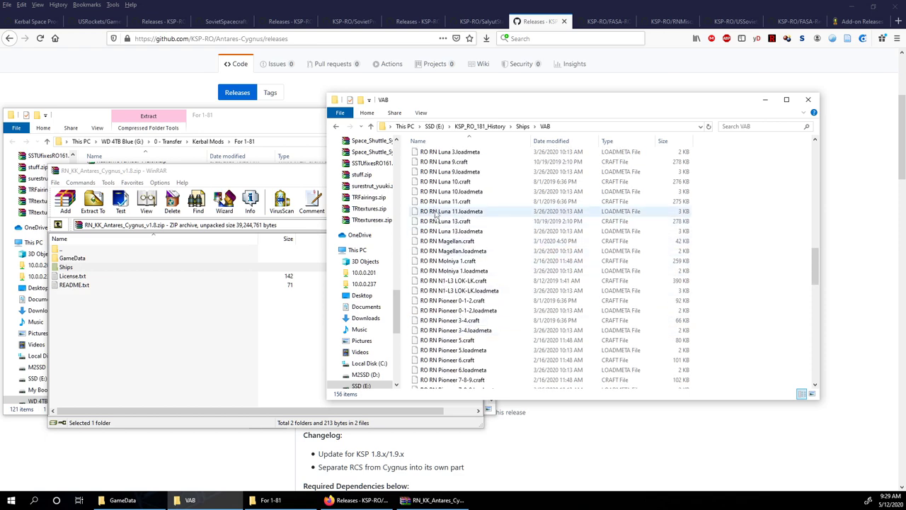
Return to KSP_RO_181_History's GameData folder and extract KK_Antares and RN_Cygnus from RN_KK_Antares_Cygnus_v1.8.zip into it, closing the archive.
scroll(436, 303, "down", 15)
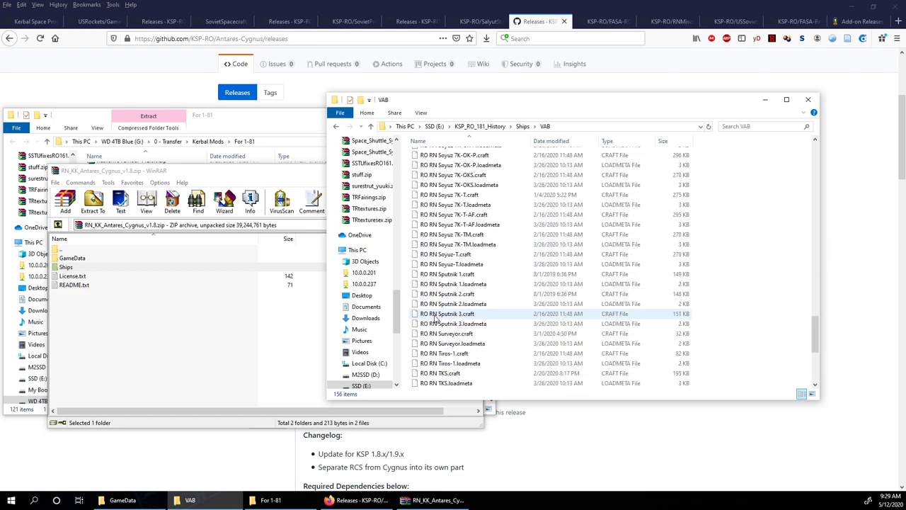
left_click(524, 126)
left_click(493, 128)
double_click(433, 154)
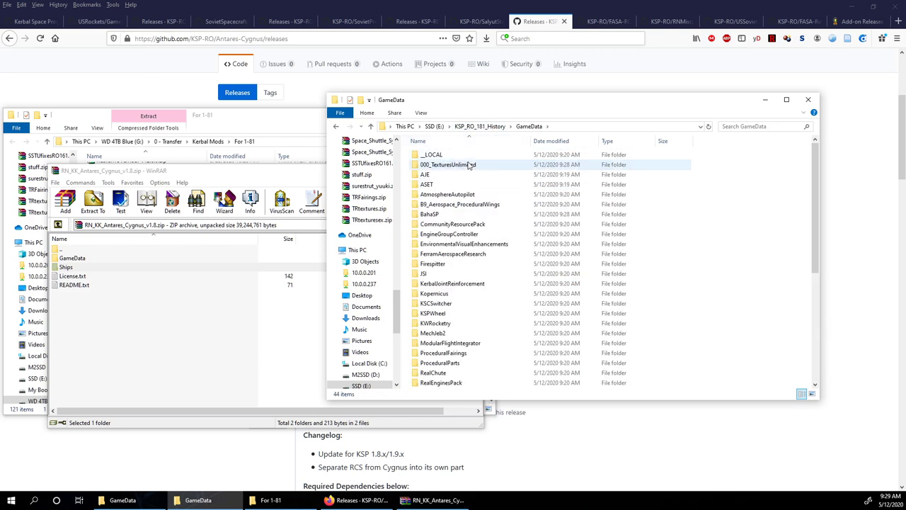
left_click(286, 136)
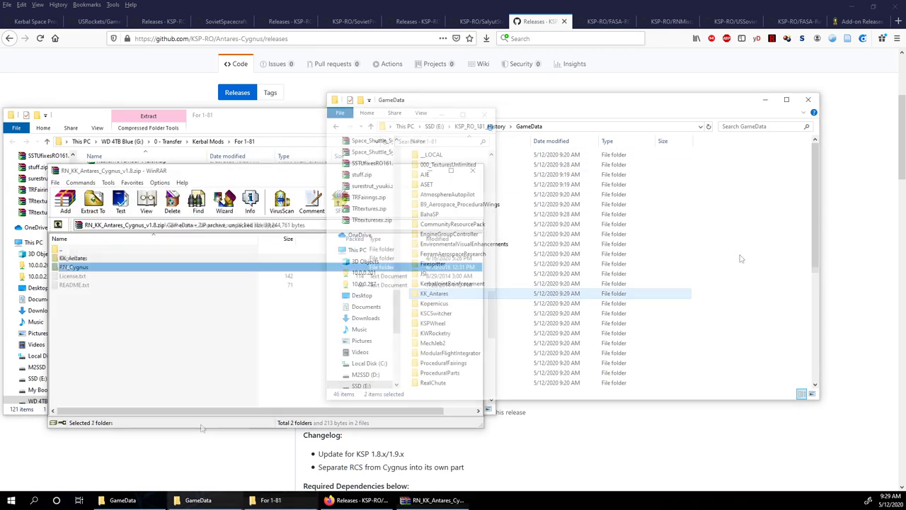
left_click(230, 322)
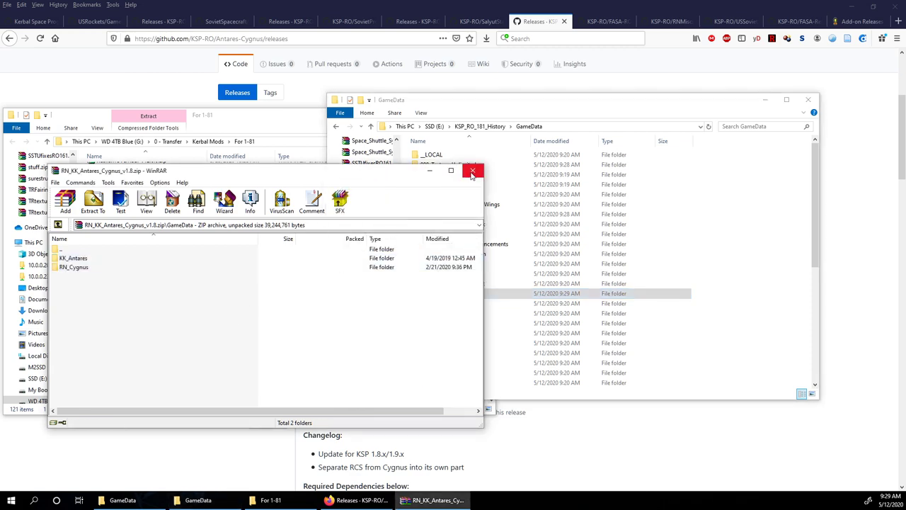
left_click(473, 172)
Extract the GameData contents of RN_SalyutStations_v3.4.zip and RN_Skylab_v1.8.6.zip into the History install's GameData, closing each archive.
left_click(279, 117)
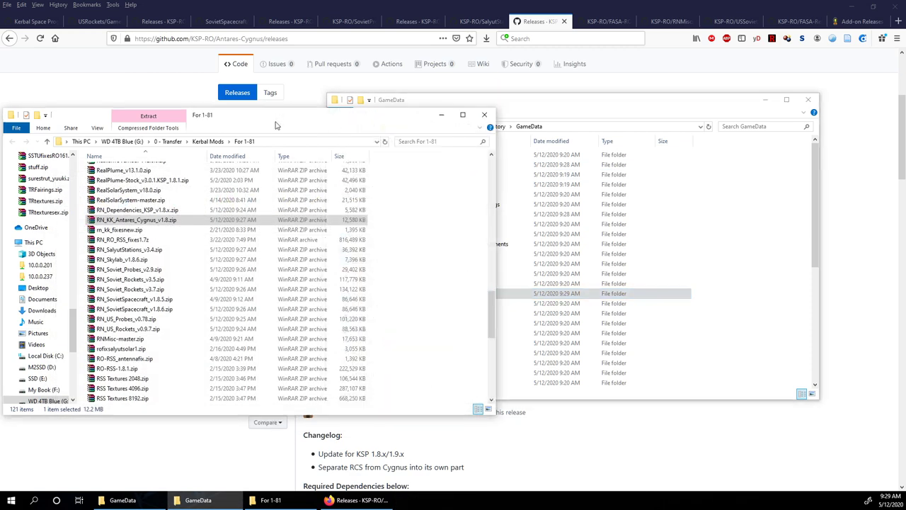
double_click(135, 249)
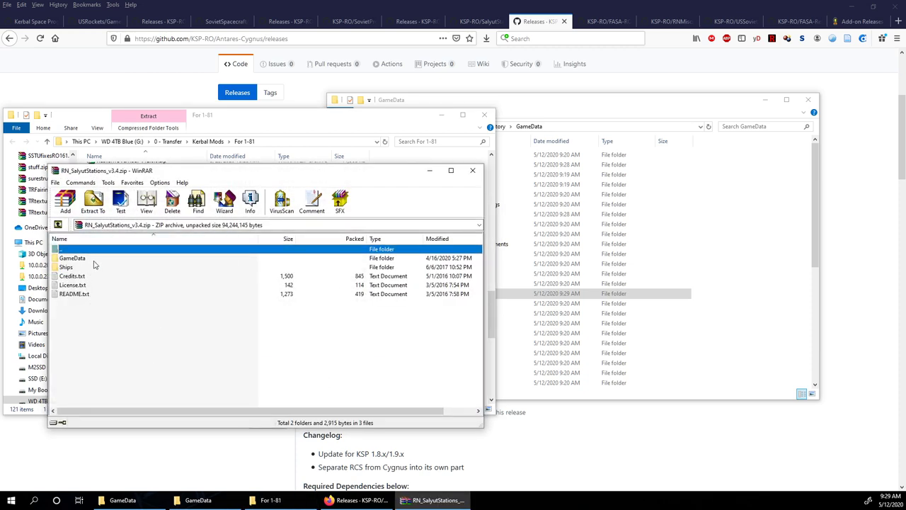
left_click_drag(73, 258, 581, 319)
left_click(176, 260)
double_click(176, 261)
key("Escape")
Extract the mod folders from RN_Soviet_Probes_v2.9.zip and RN_Soviet_Rockets_v3.7.zip into the History install's GameData, closing each archive.
double_click(122, 269)
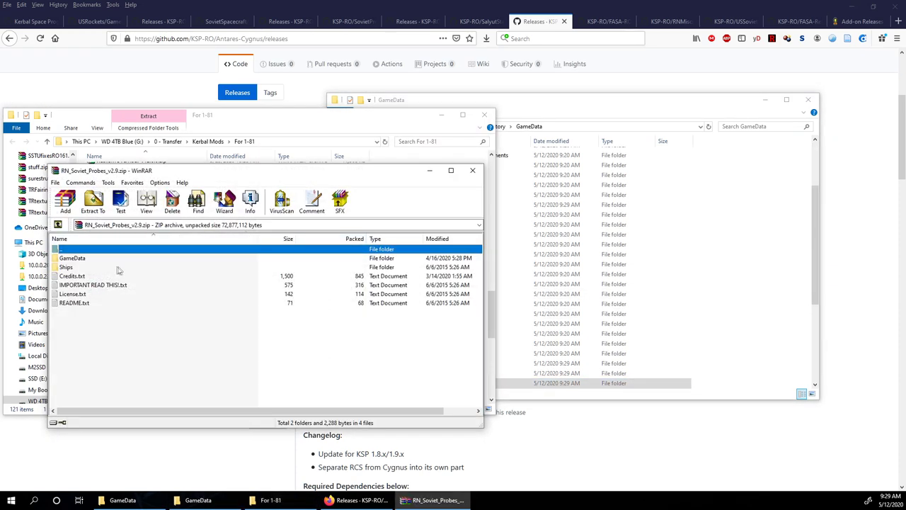
left_click_drag(97, 260, 580, 318)
key("Escape")
left_click(162, 278)
double_click(162, 278)
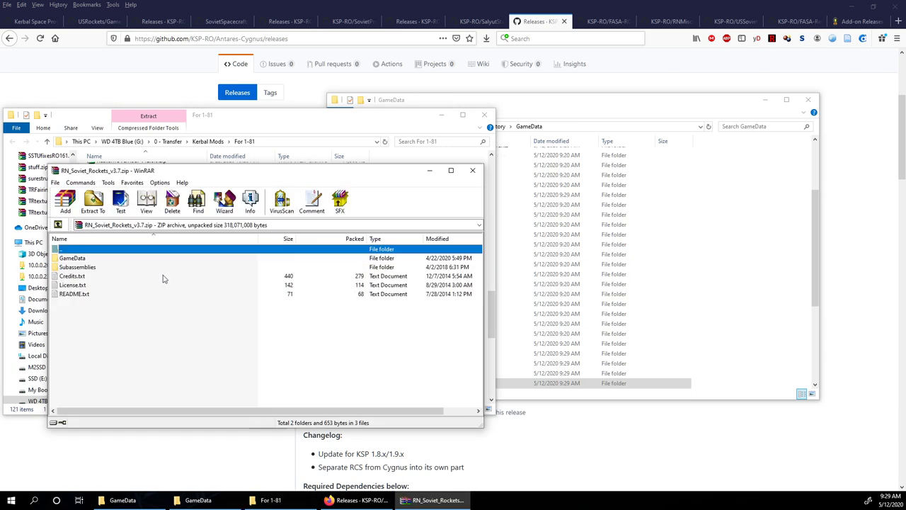
double_click(72, 259)
left_click_drag(77, 261, 586, 283)
key("Escape")
Extract RN_Soyuz from RN_SovietSpacecraft_v1.8.6.zip into the History install's GameData and close the archive.
double_click(149, 309)
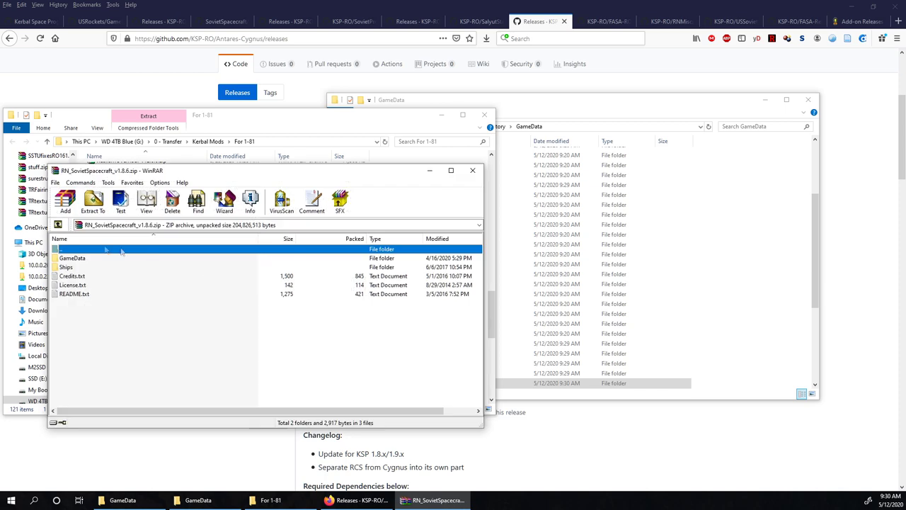
double_click(72, 258)
left_click_drag(71, 256, 581, 283)
key("Escape")
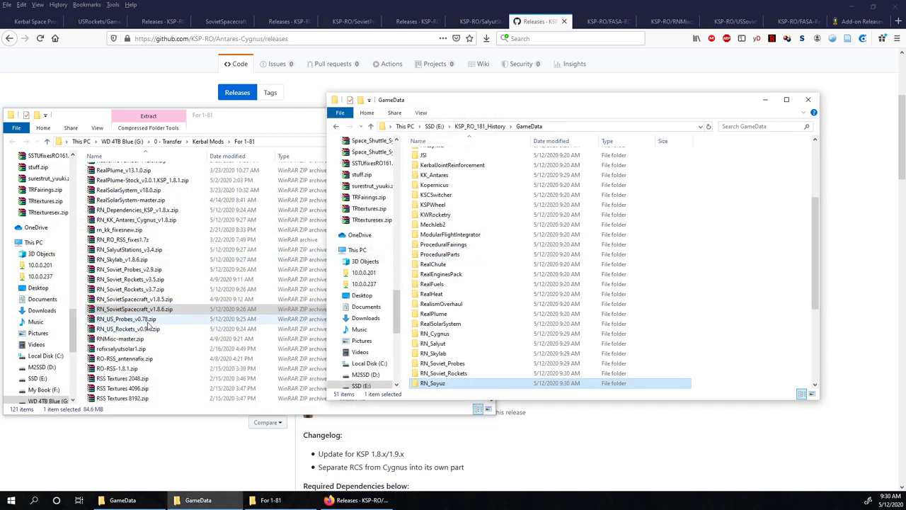
Extract RN_US_Probes from RN_US_Probes_v0.78.zip and RN_US_Rockets from RN_US_Rockets_v0.9.7.zip into the History install's GameData, closing both archives.
left_click(131, 320)
double_click(89, 260)
key("Escape")
left_click(180, 330)
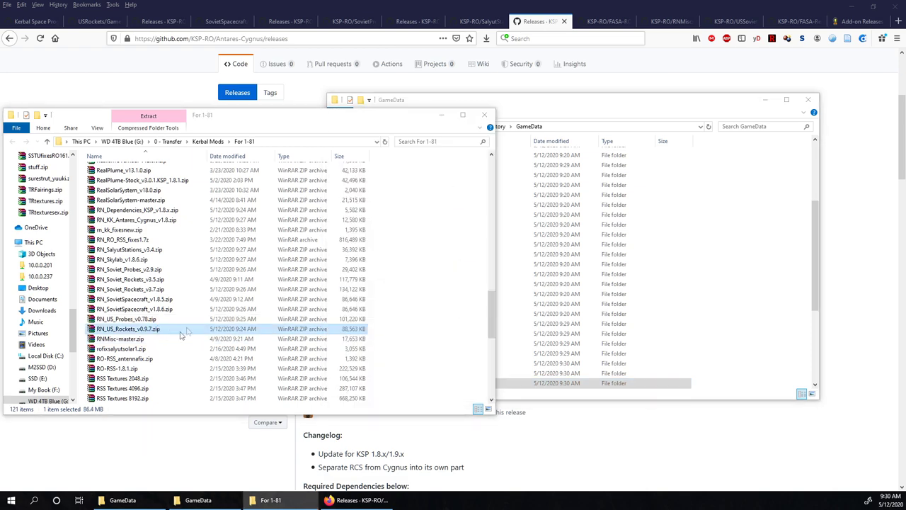
double_click(180, 330)
double_click(72, 259)
left_click_drag(71, 257, 581, 283)
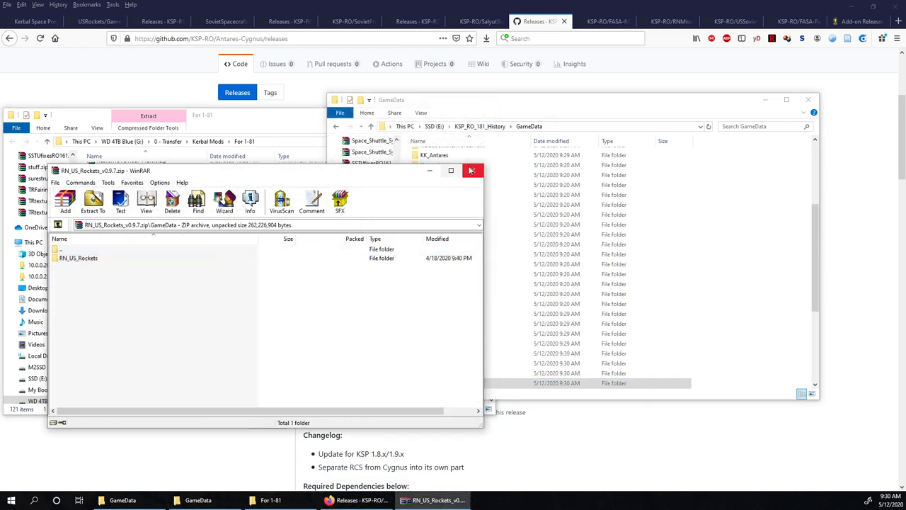
left_click(472, 170)
Open RNMisc-master.zip and inspect the contents of its RN_Misc folder, including MIR, returning to the archive's GameData folder.
left_click(152, 342)
double_click(152, 341)
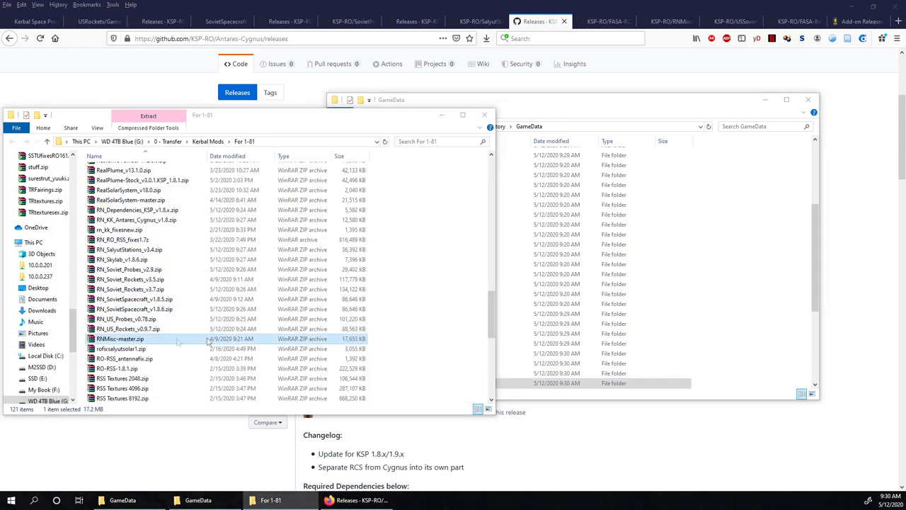
double_click(83, 260)
double_click(84, 260)
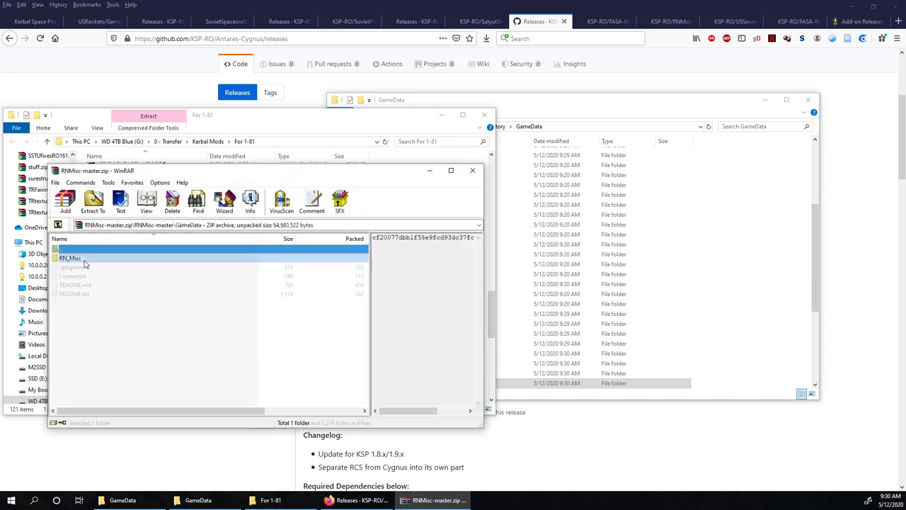
double_click(84, 260)
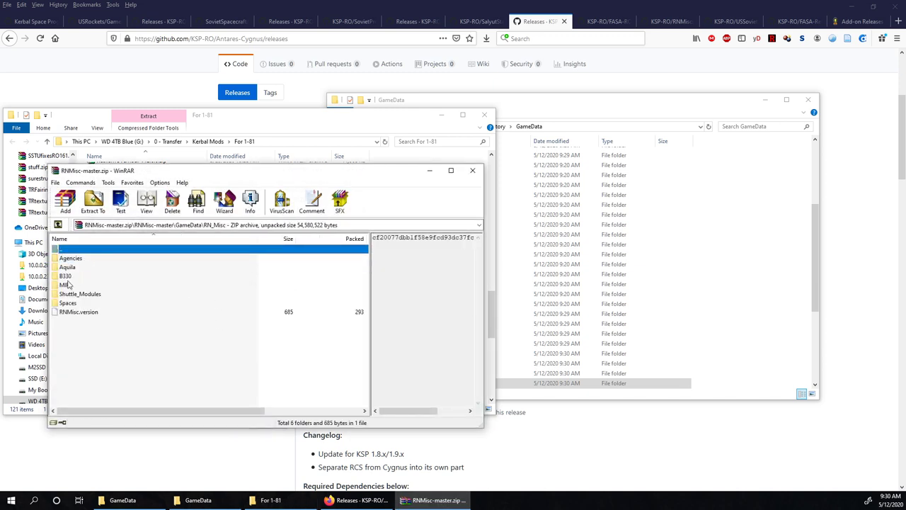
left_click(66, 277)
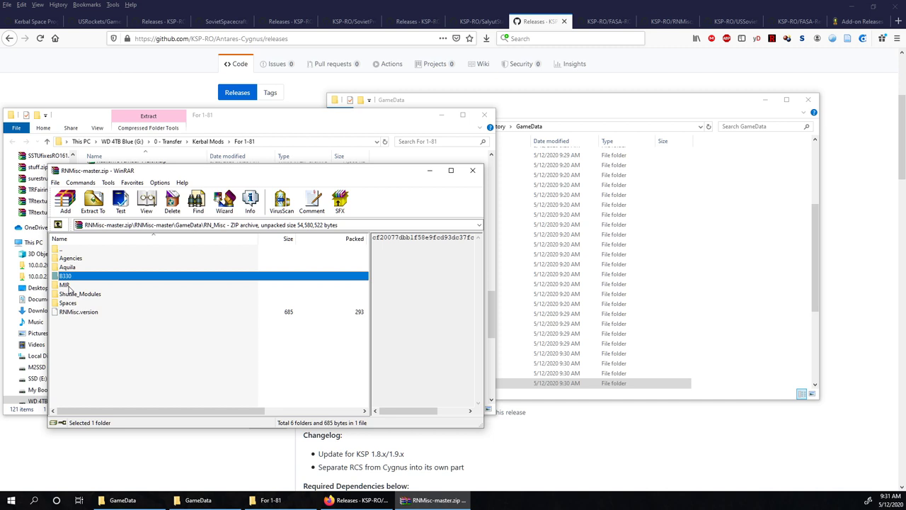
double_click(65, 284)
double_click(80, 251)
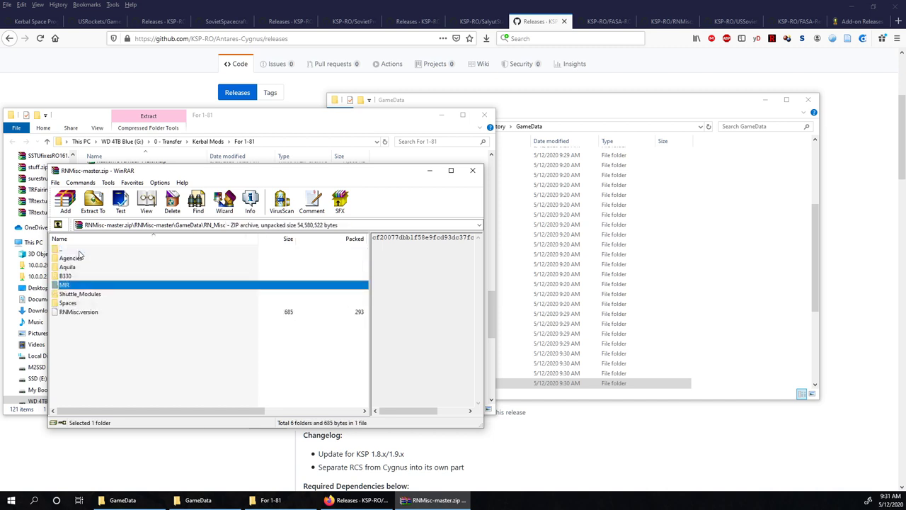
double_click(80, 252)
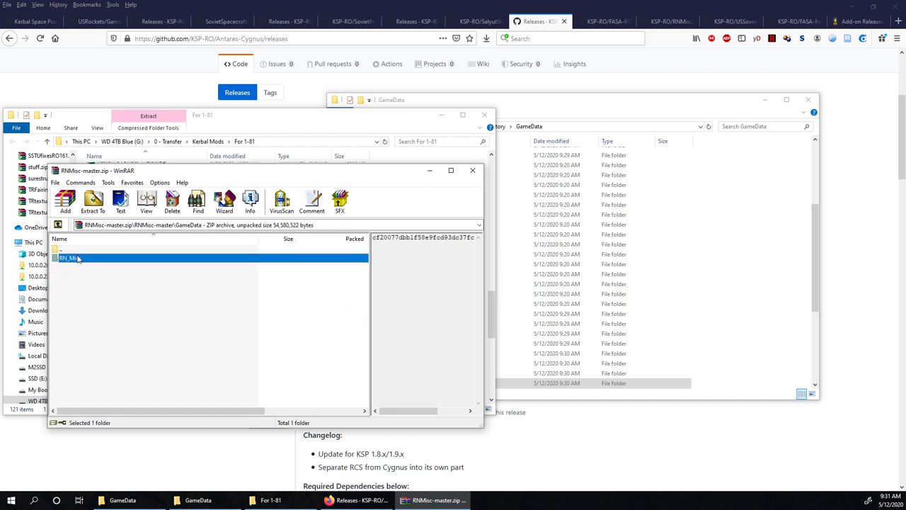
Extract the RN_Misc folder from RNMisc-master.zip into the History install's GameData and close the archive.
double_click(77, 251)
double_click(74, 257)
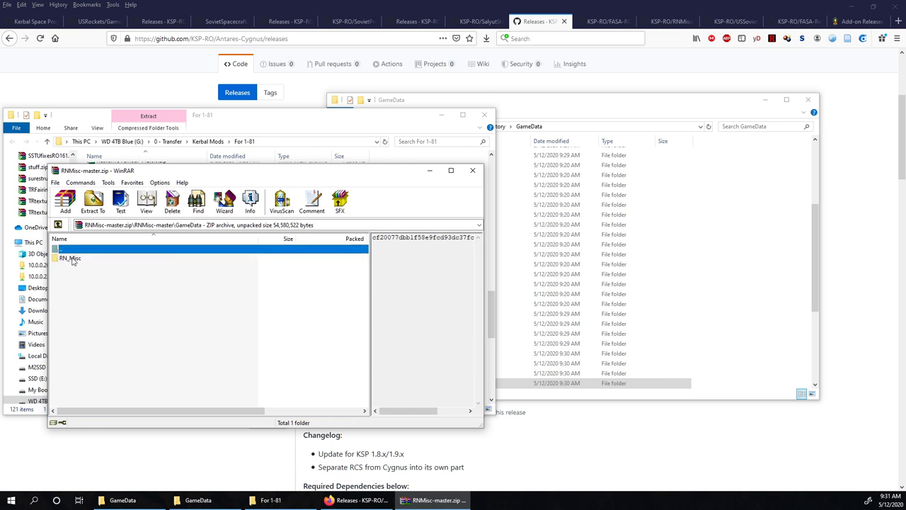
left_click(73, 259)
left_click_drag(711, 268, 710, 268)
key("Escape")
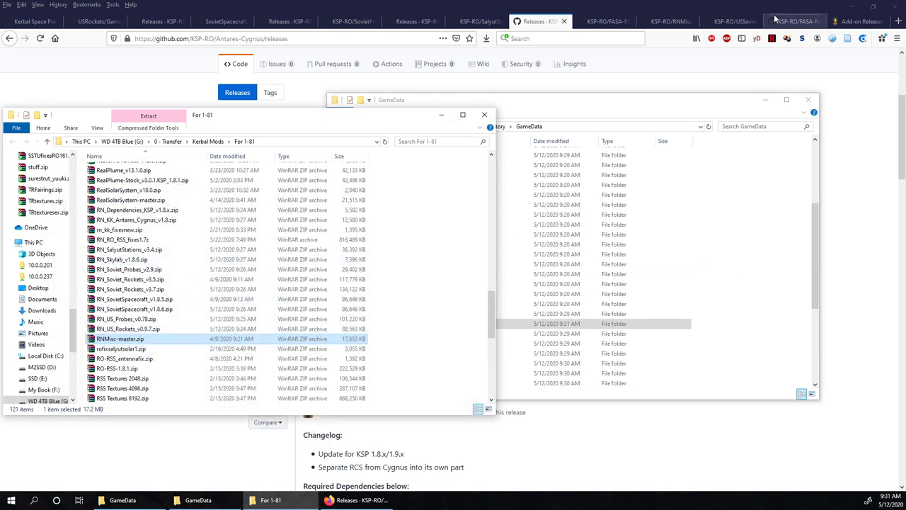
Close the RNMisc page and download RN_US_Soviet_SPP_v1.6.zip from the USSovietSolarPanelsPack releases into the For 1-81 folder.
left_click(678, 23)
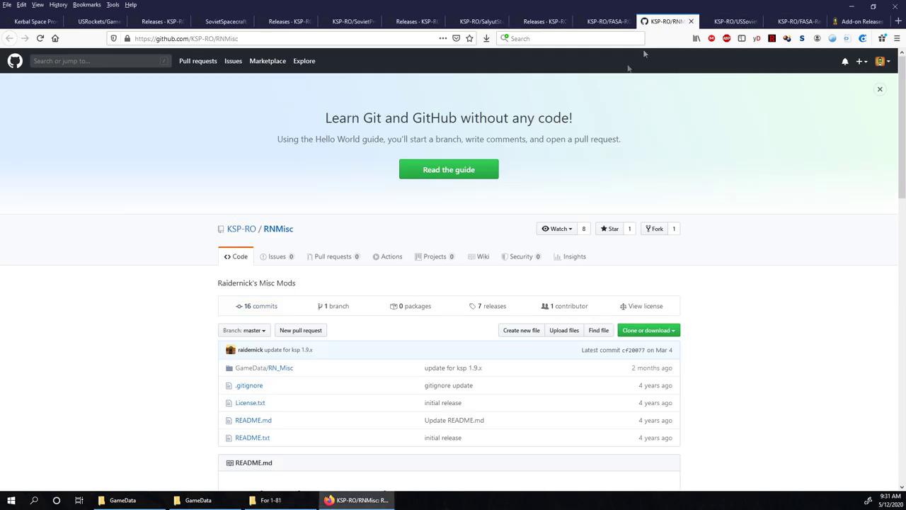
left_click(692, 22)
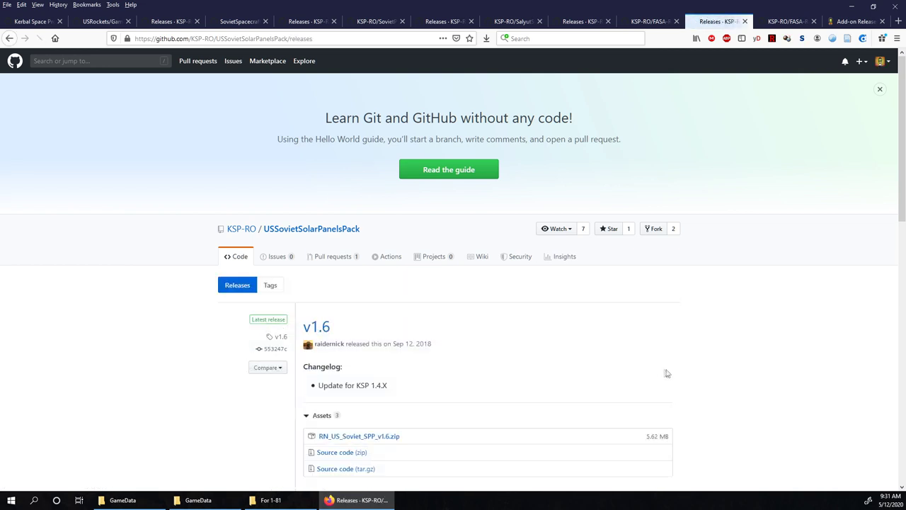
scroll(481, 326, "down", 3)
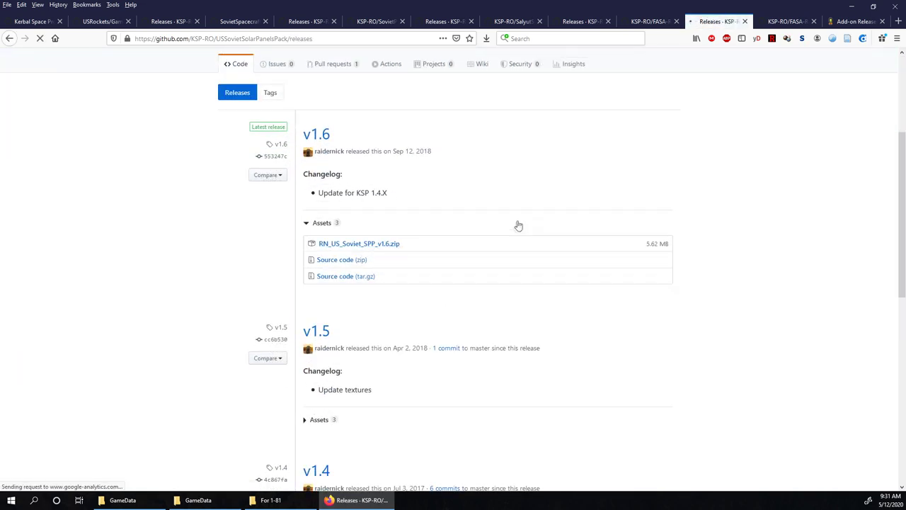
left_click(795, 317)
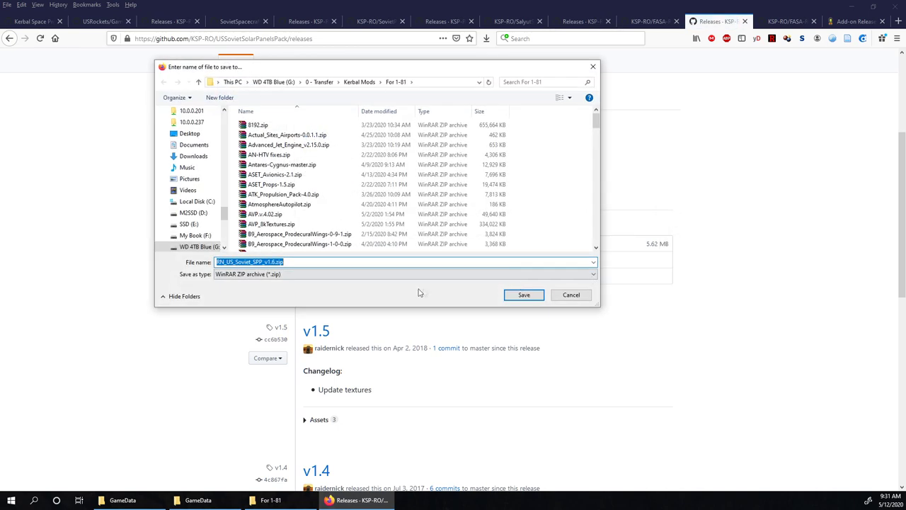
left_click(524, 295)
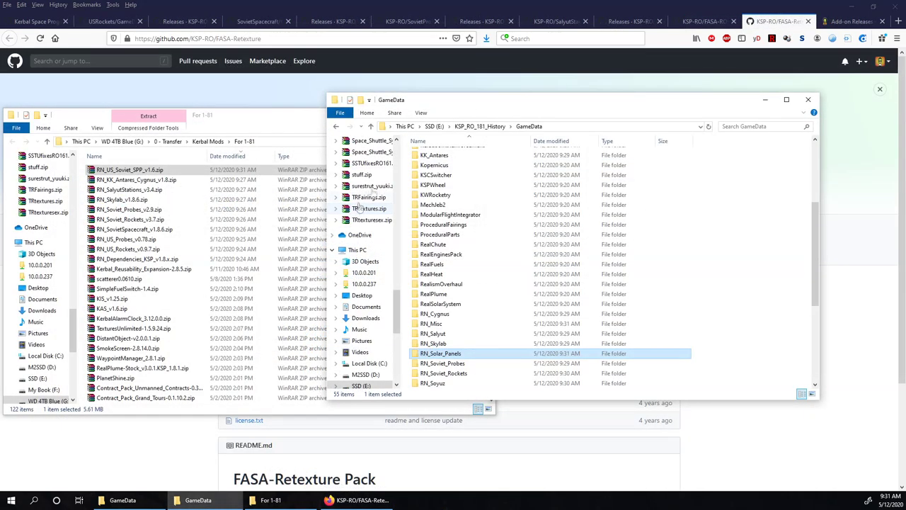
Check the combined size of all RN_ folders from RN_Cygnus to RN_US_Rockets in the History install's GameData.
scroll(496, 231, "down", 4)
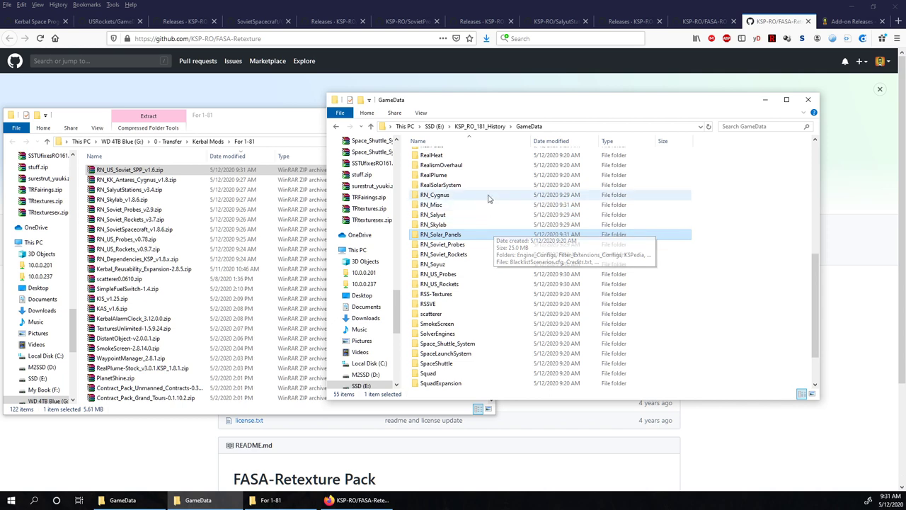
left_click_drag(488, 195, 429, 287)
right_click(435, 282)
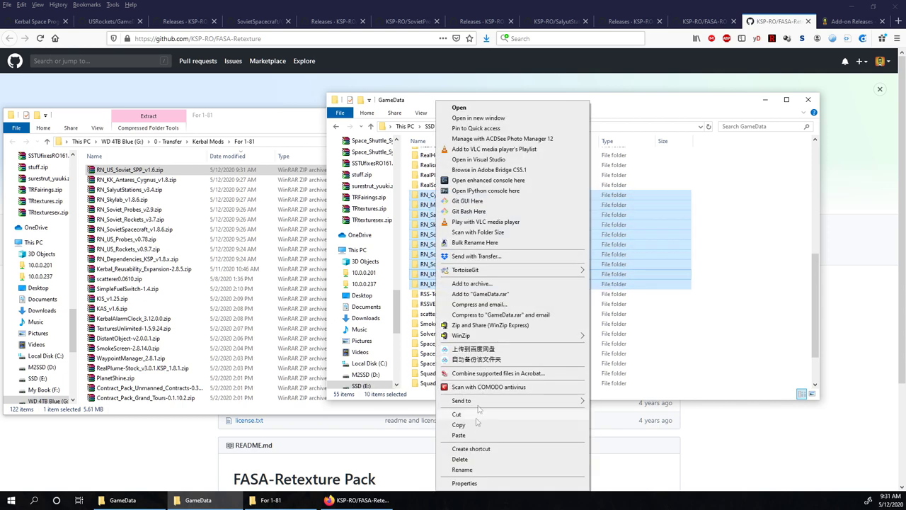
left_click(465, 483)
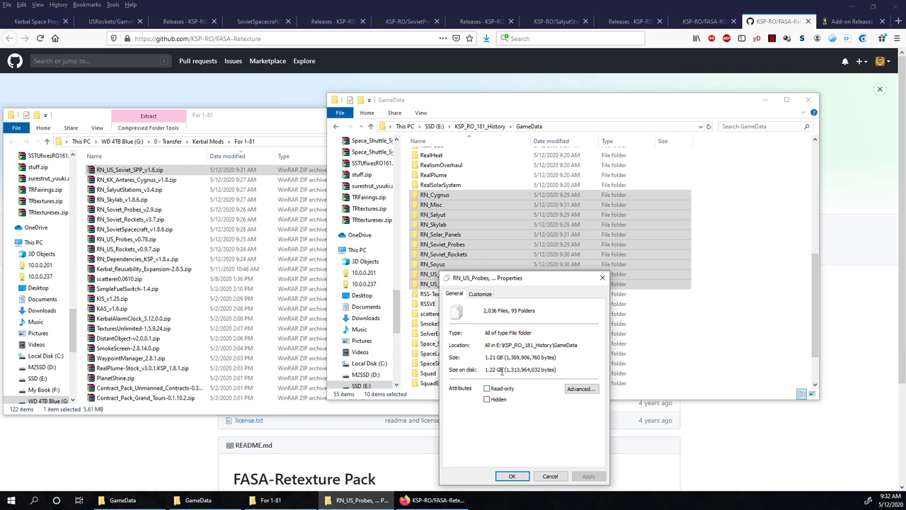
left_click(550, 475)
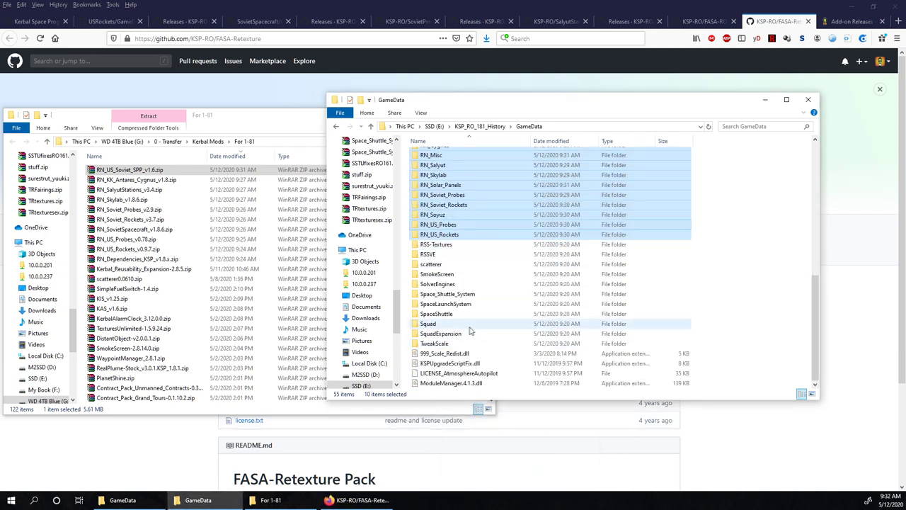
Check the combined size of the Squad and SquadExpansion folders in the History install's GameData.
left_click(469, 333)
left_click(454, 325, "shift")
right_click(454, 327)
left_click(480, 483)
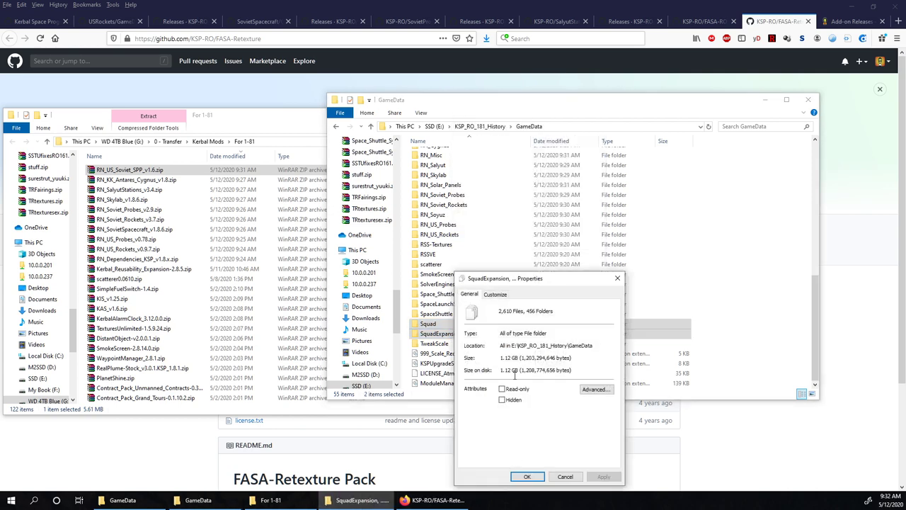
left_click(539, 476)
scroll(492, 336, "up", 1)
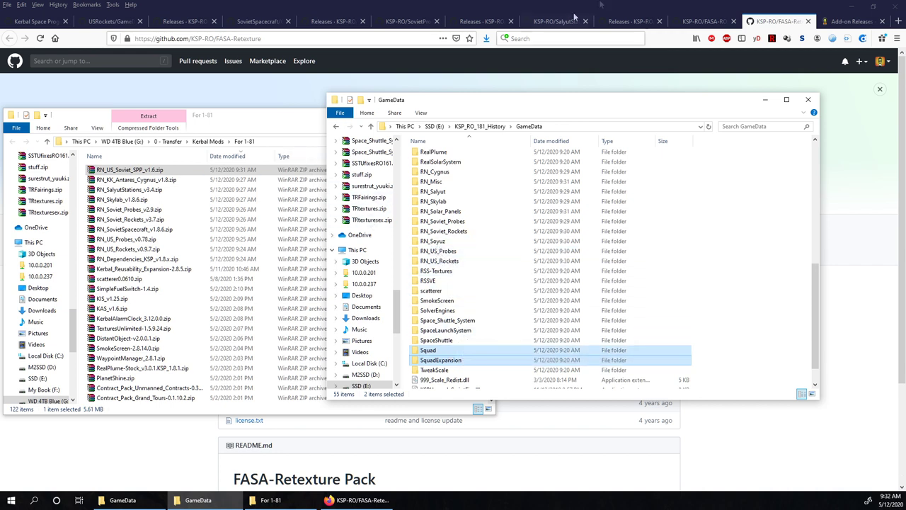
Switch to the FASA-RO repository in the browser and open its releases page at the v7.2.6 release.
left_click(672, 36)
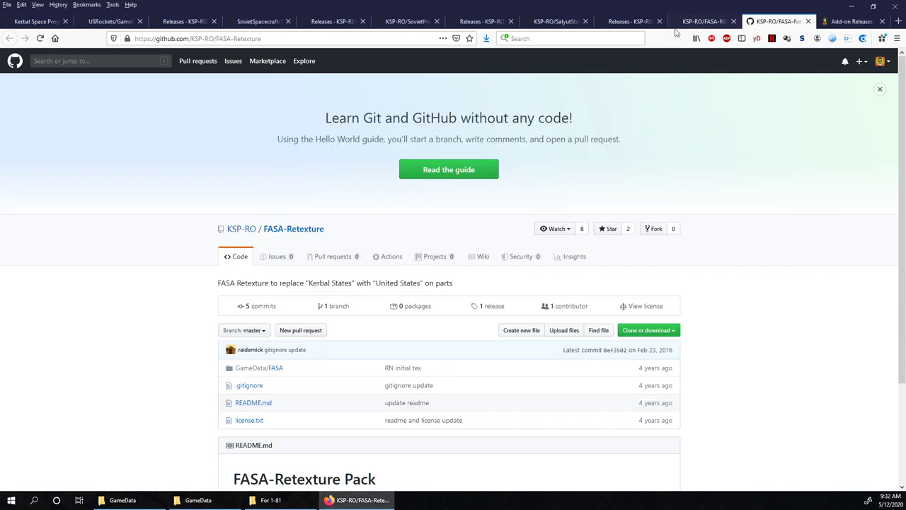
left_click(706, 22)
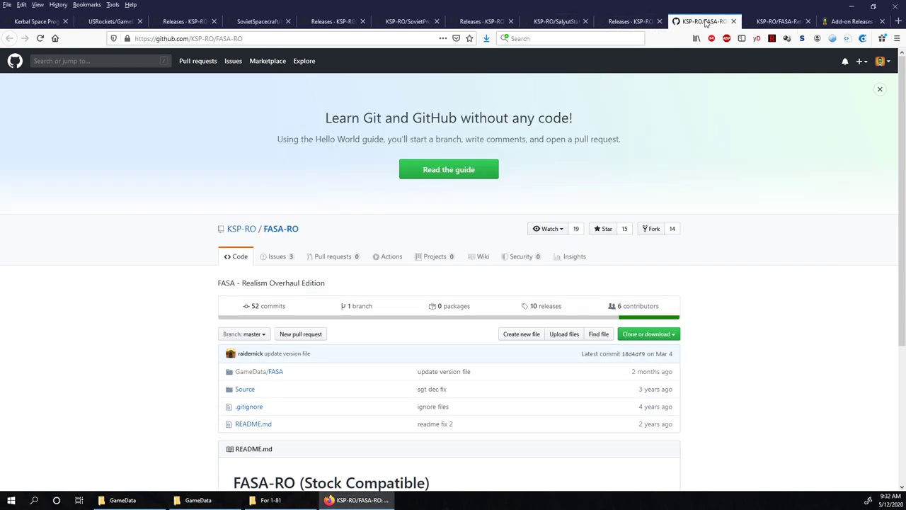
scroll(310, 234, "down", 2)
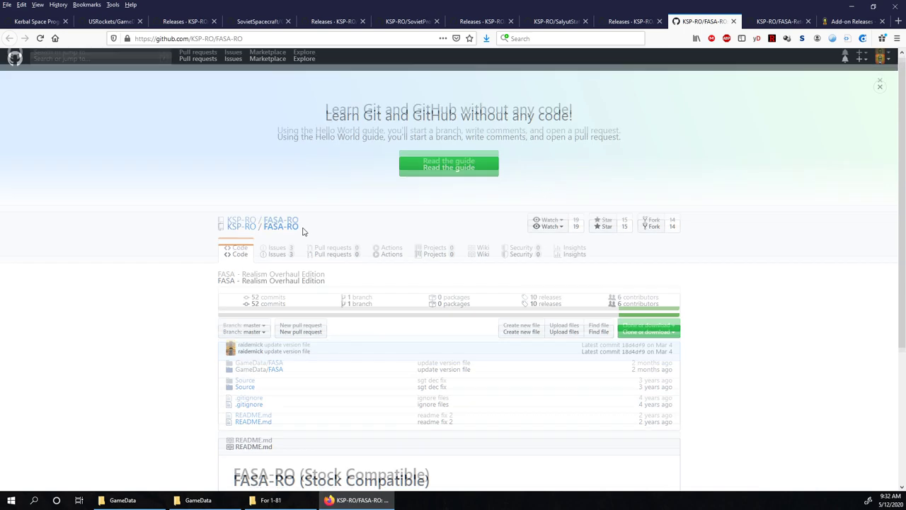
left_click(551, 161)
scroll(452, 214, "down", 3)
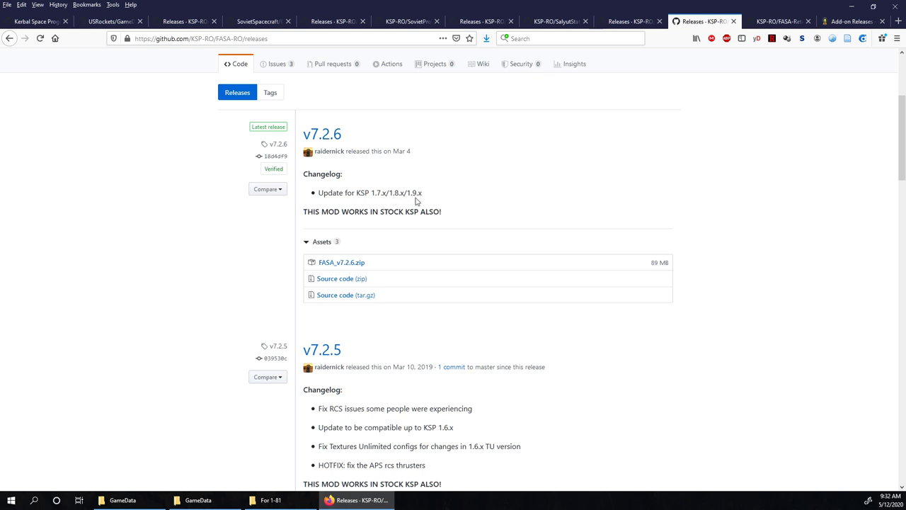
Download FASA_v7.2.6.zip from the FASA-RO v7.2.6 release into the For 1-81 folder.
left_click(359, 263)
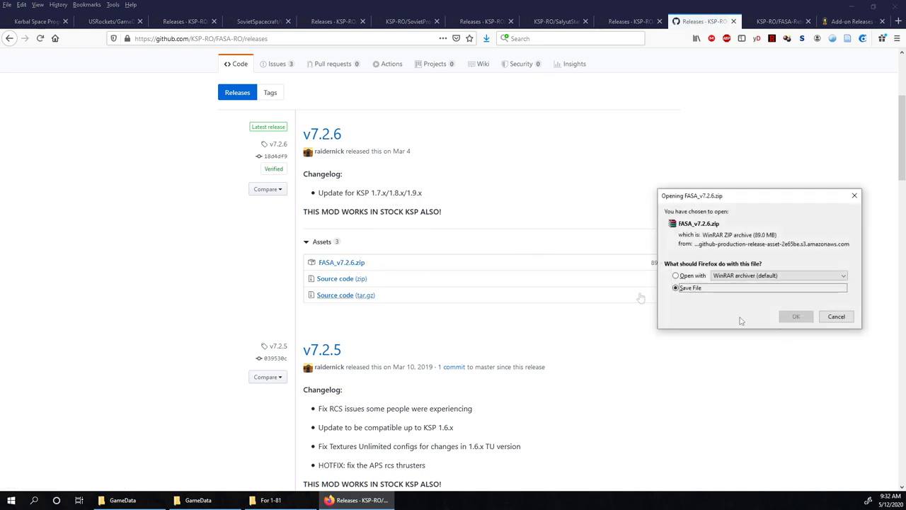
left_click(796, 316)
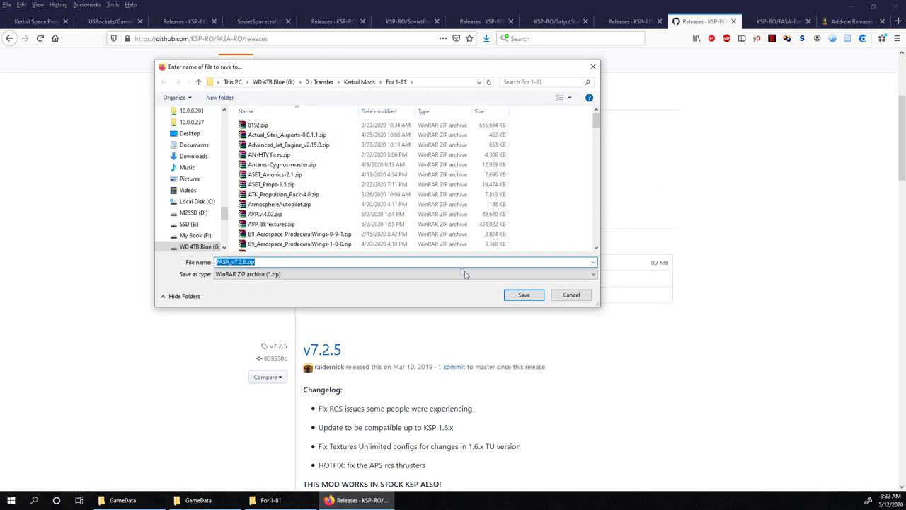
left_click(523, 295)
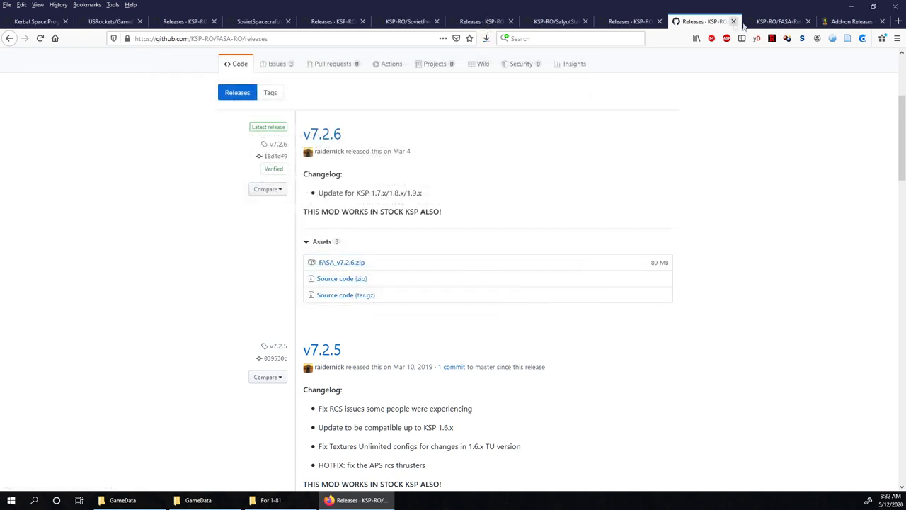
Switch to the FASA-Retexture repository, open its releases page and download FASA-Retexture_v1.0.zip into the For 1-81 folder.
left_click(777, 21)
scroll(248, 181, "down", 3)
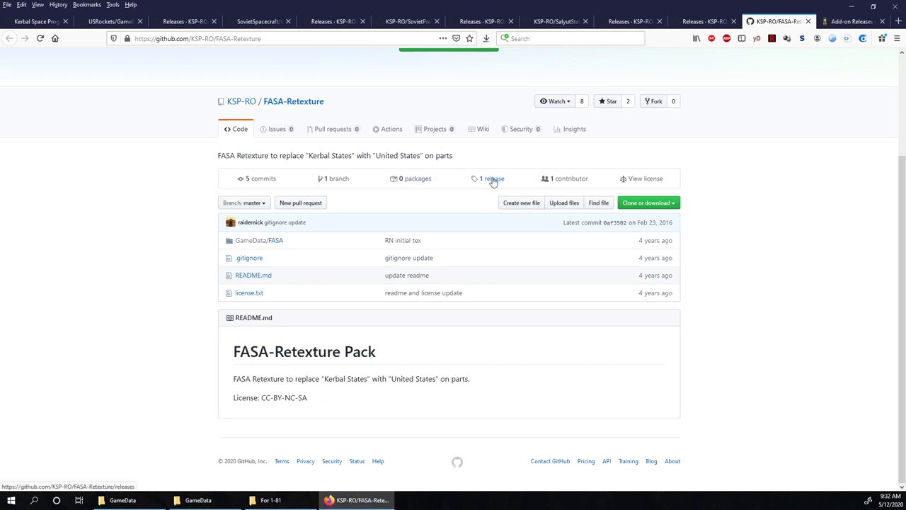
scroll(528, 257, "down", 2)
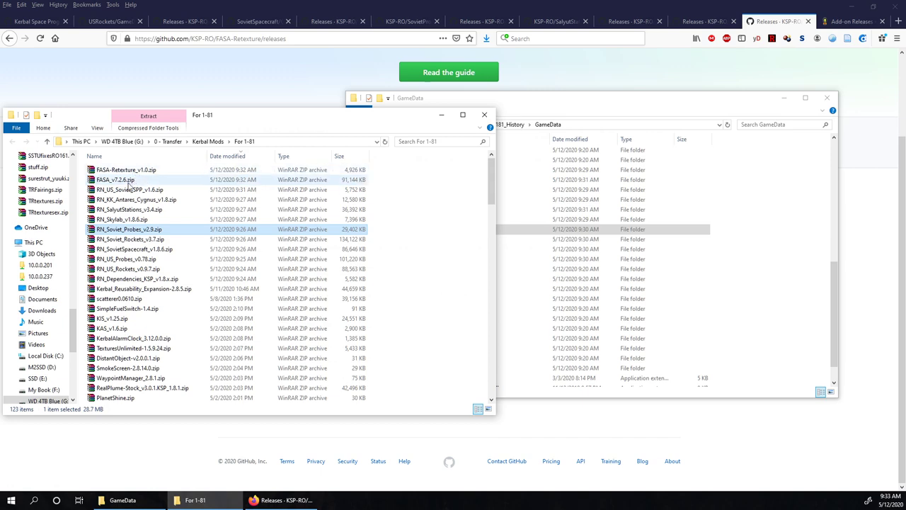
Extract the FASA folder from GameData in FASA_v7.2.6.zip into the History install's GameData folder and close the archive.
double_click(149, 180)
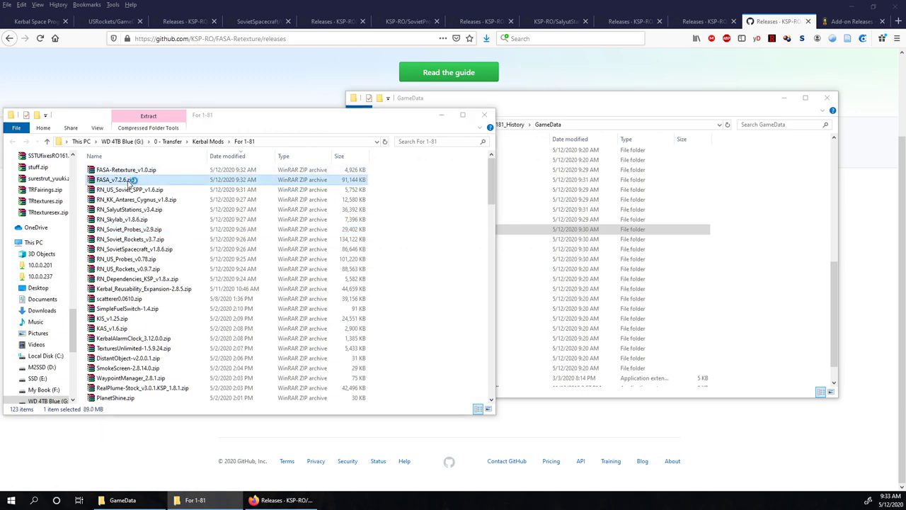
double_click(79, 259)
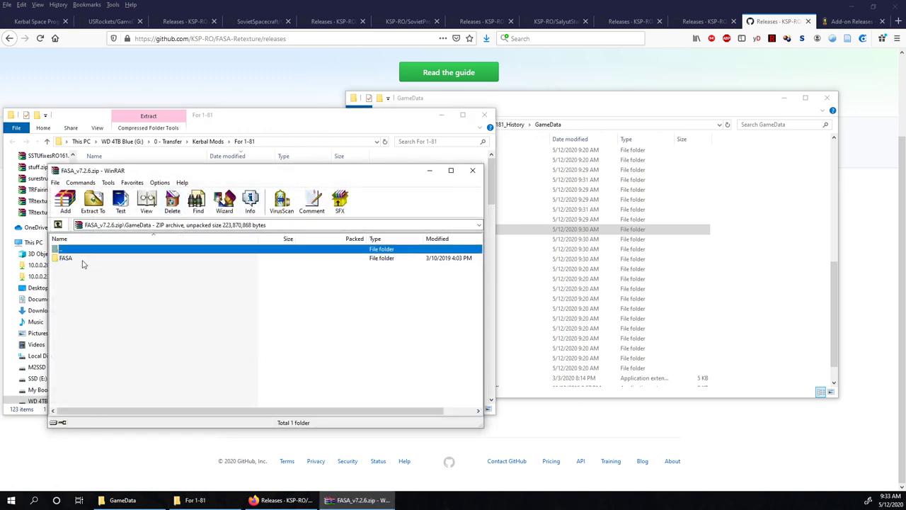
left_click_drag(68, 260, 790, 268)
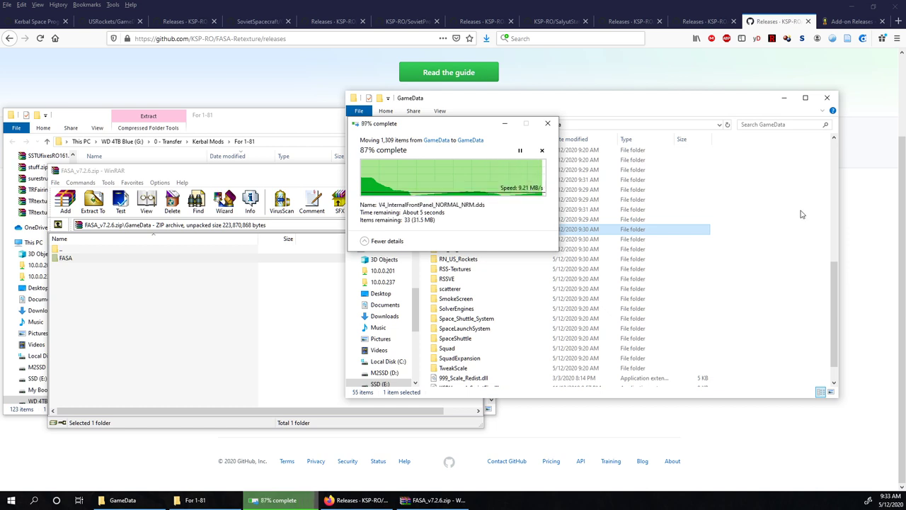
left_click(247, 263)
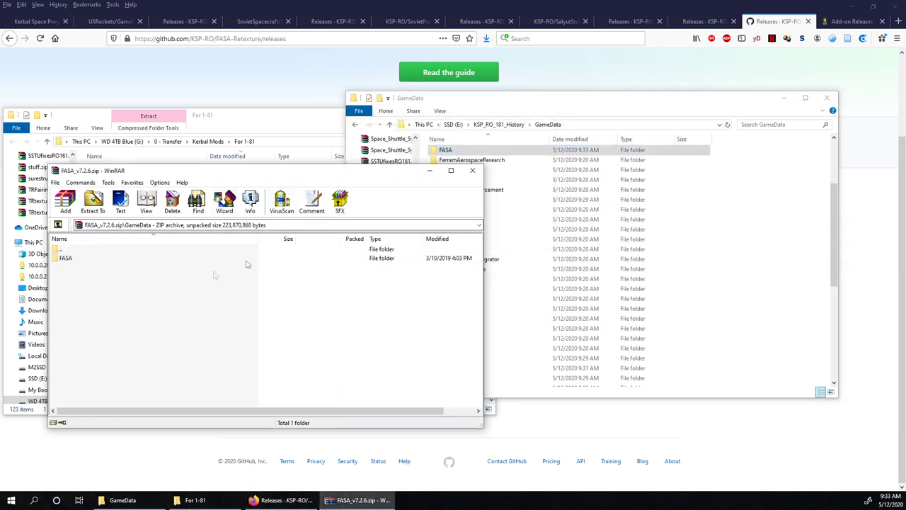
left_click(473, 170)
Extract the FASA folder from FASA-Retexture_v1.0.zip into the History install's GameData, replacing the files with the same names, and close the archive.
double_click(121, 175)
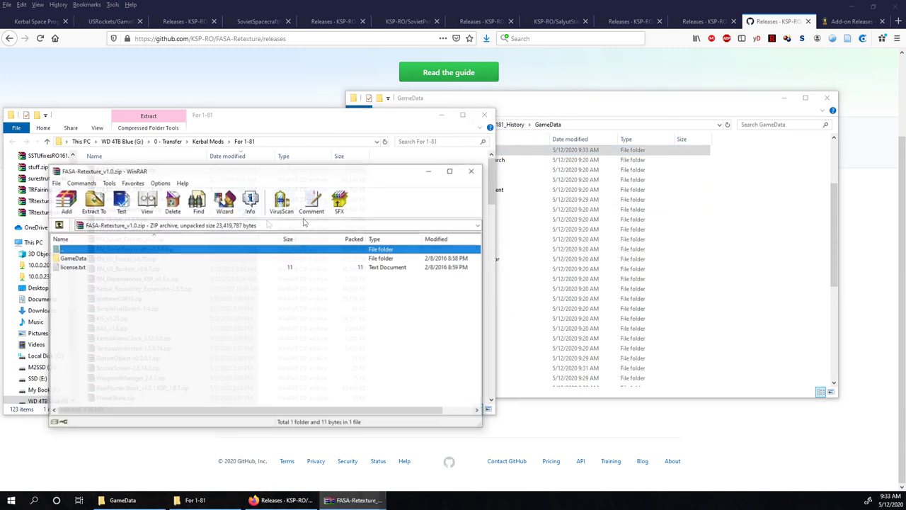
double_click(73, 259)
left_click_drag(78, 259, 810, 281)
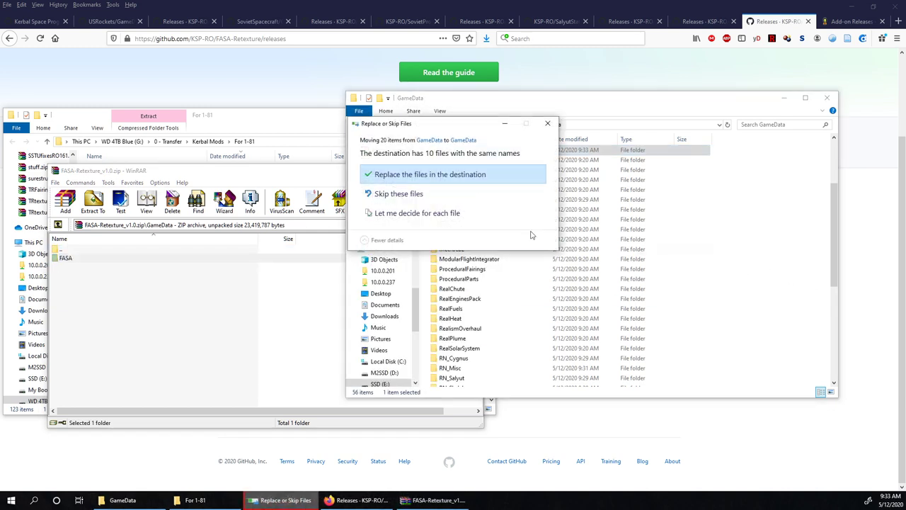
left_click(405, 177)
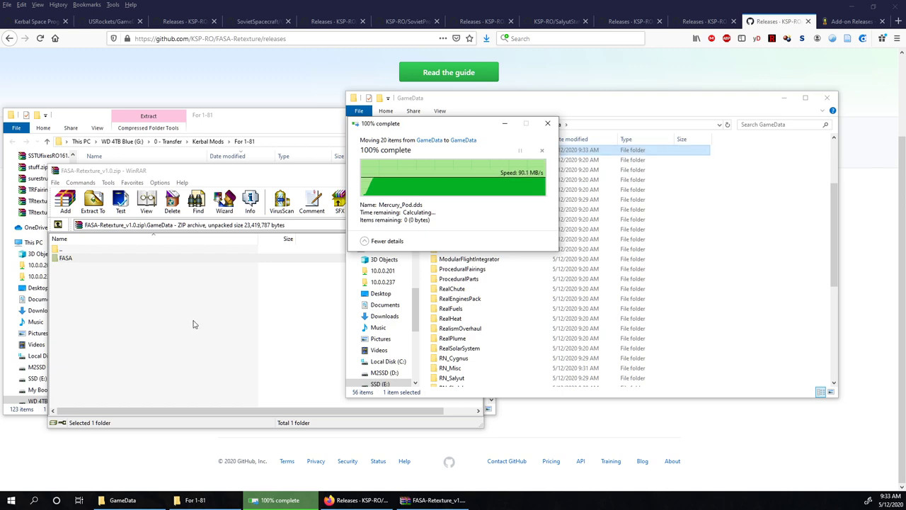
left_click(475, 170)
Open the FASA folder in the History install's GameData and delete its ICBM folder.
double_click(445, 153)
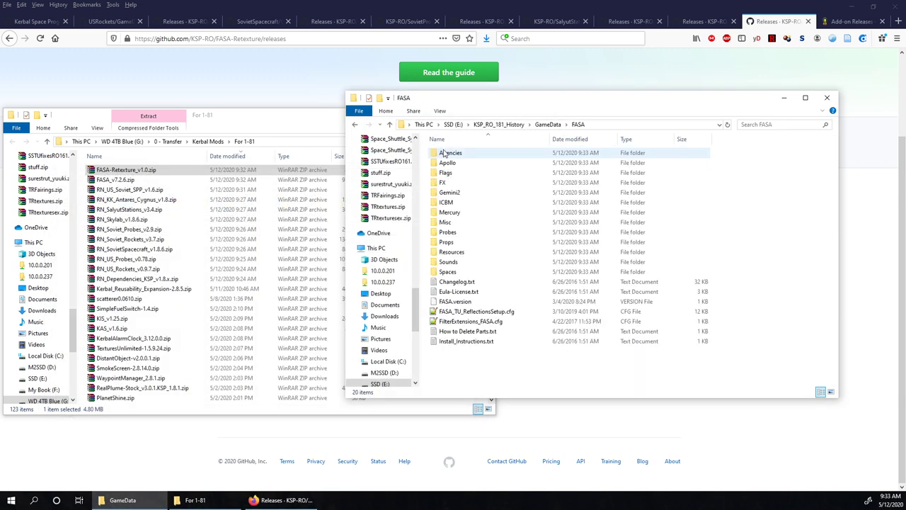
left_click(456, 163)
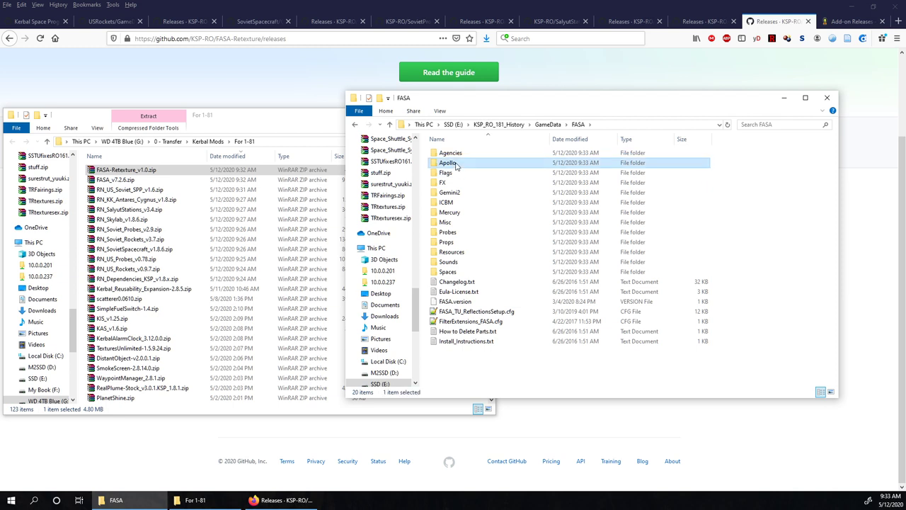
left_click(453, 193)
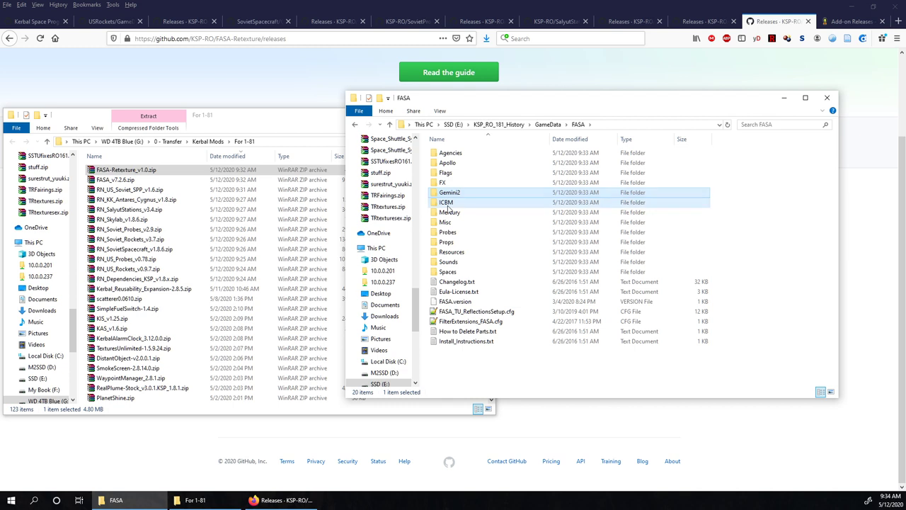
left_click(451, 203)
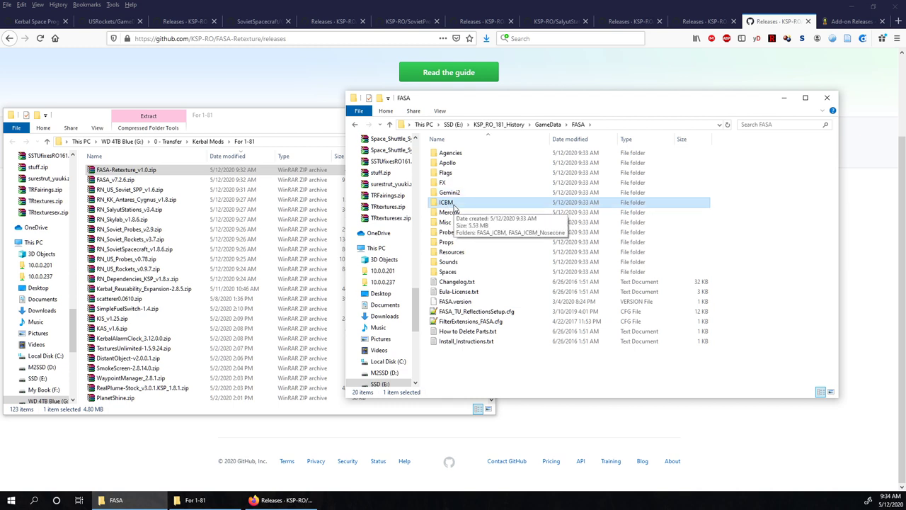
key("Delete")
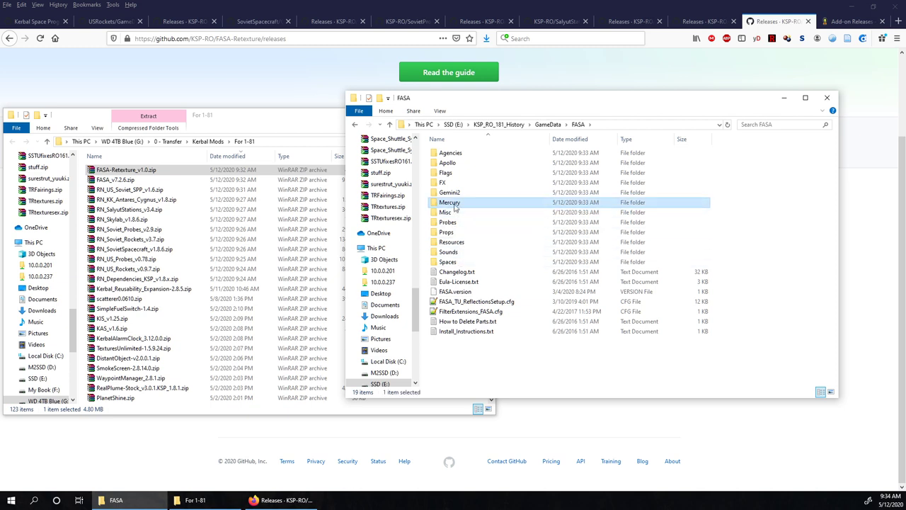
Examine the interior folders inside FASA's Spaces folder and check the size of LM_Interior.
double_click(449, 262)
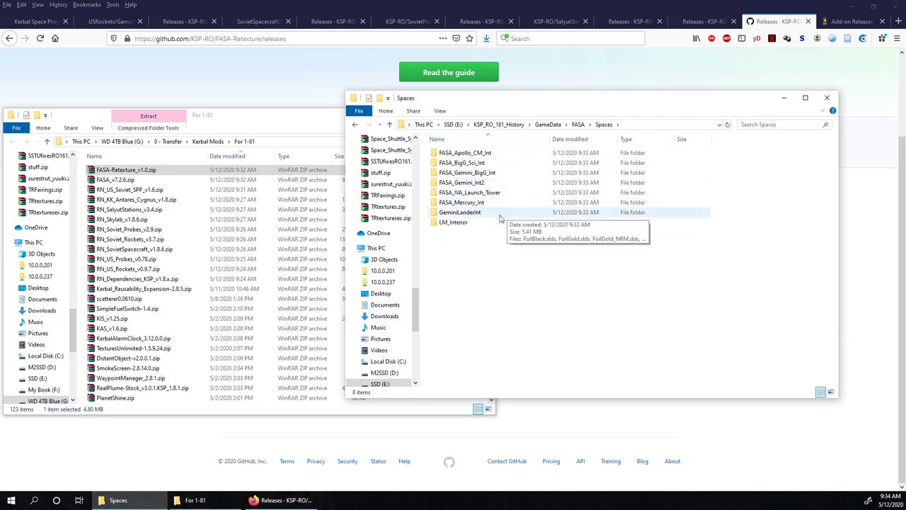
left_click(469, 204)
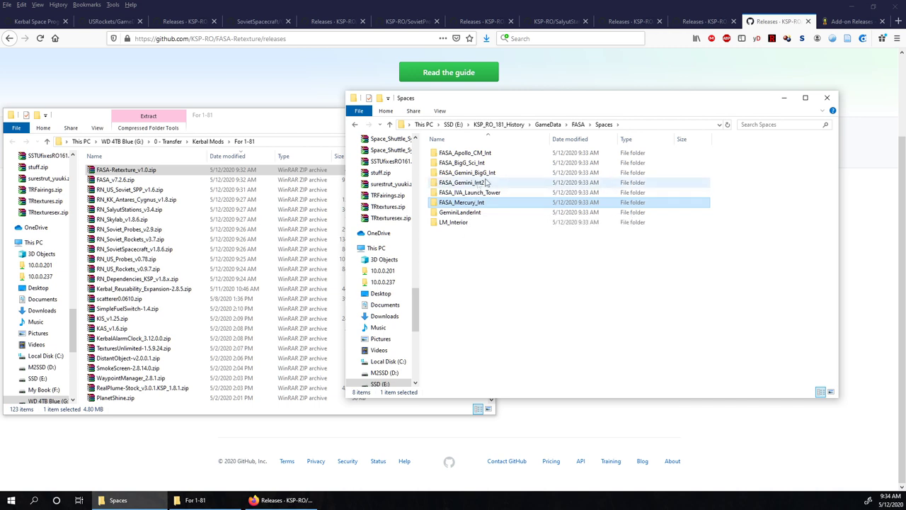
left_click_drag(509, 165, 481, 183)
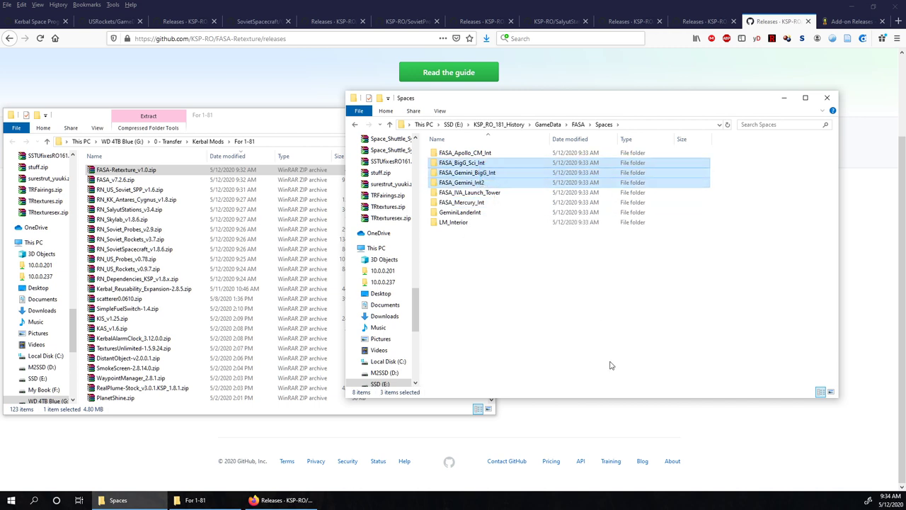
left_click(469, 213)
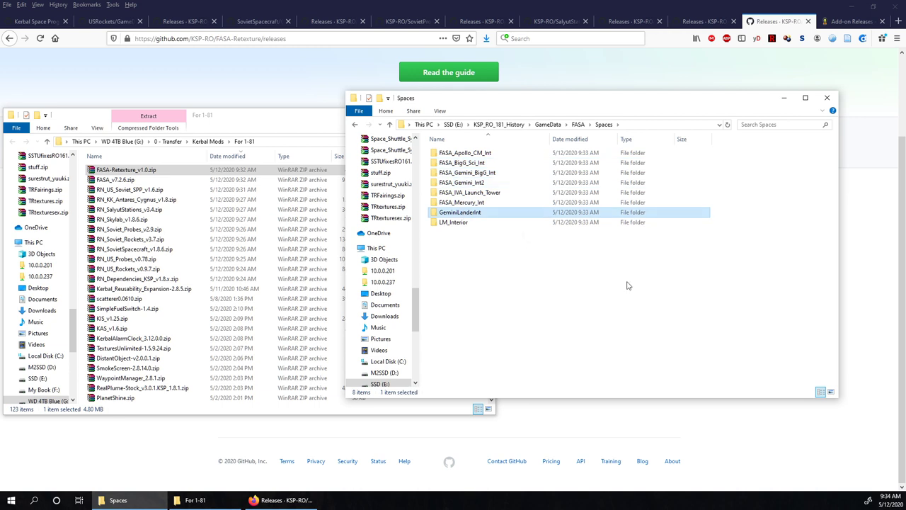
left_click(472, 152)
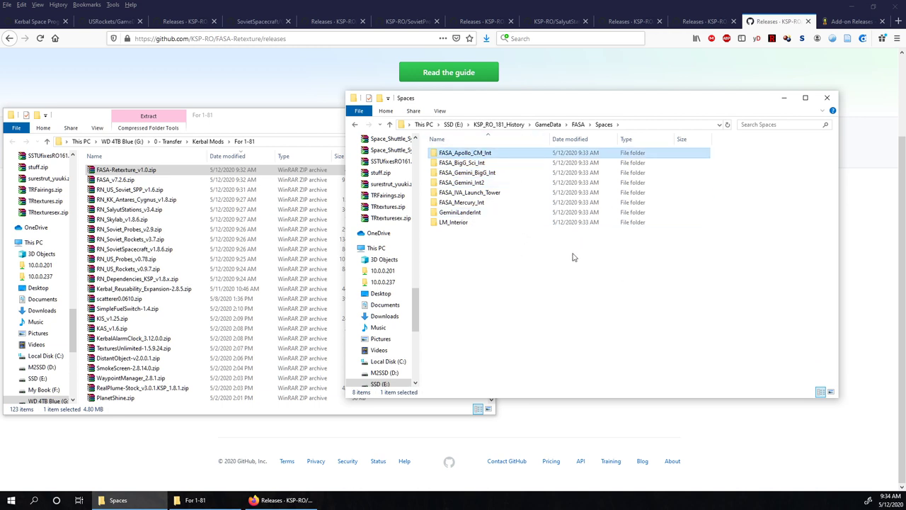
left_click(457, 223)
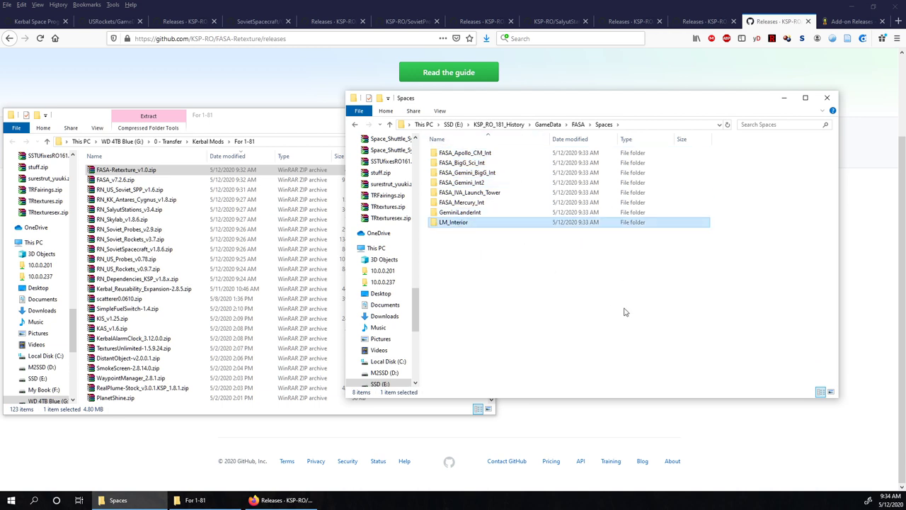
right_click(457, 223)
left_click(497, 483)
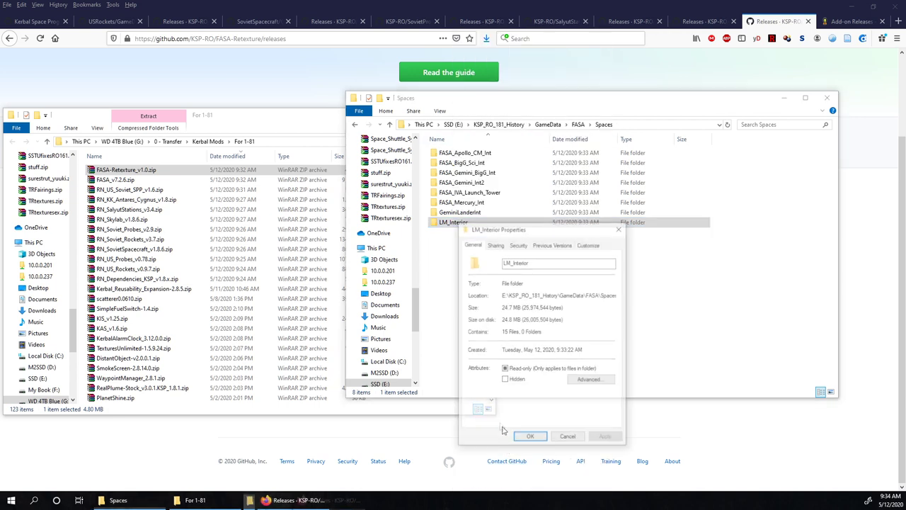
left_click(541, 439)
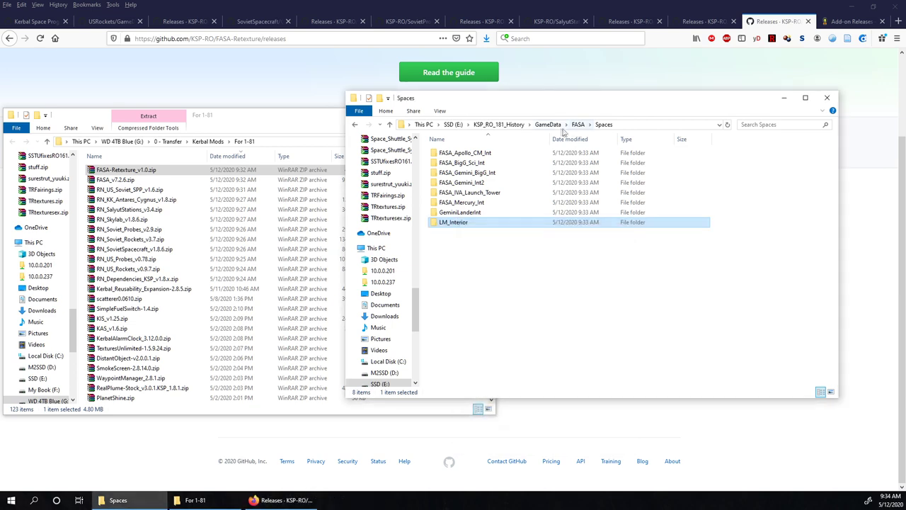
Return to the History install's GameData folder and look through its mod folders down to the RN_ and Squad entries.
left_click(547, 124)
scroll(533, 243, "down", 3)
scroll(533, 243, "down", 5)
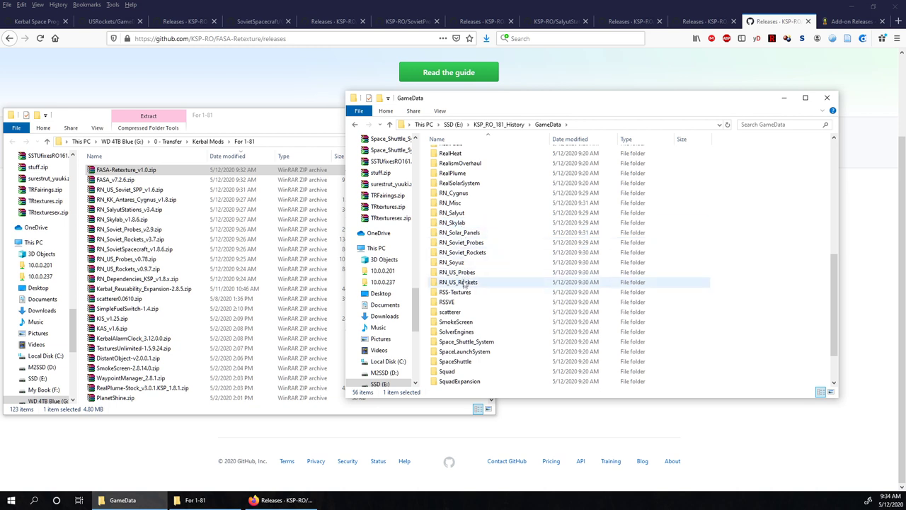
Inspect the Kosmos3 folder inside RN_Soviet_Rockets and return to the GameData folder.
double_click(465, 253)
left_click(460, 173)
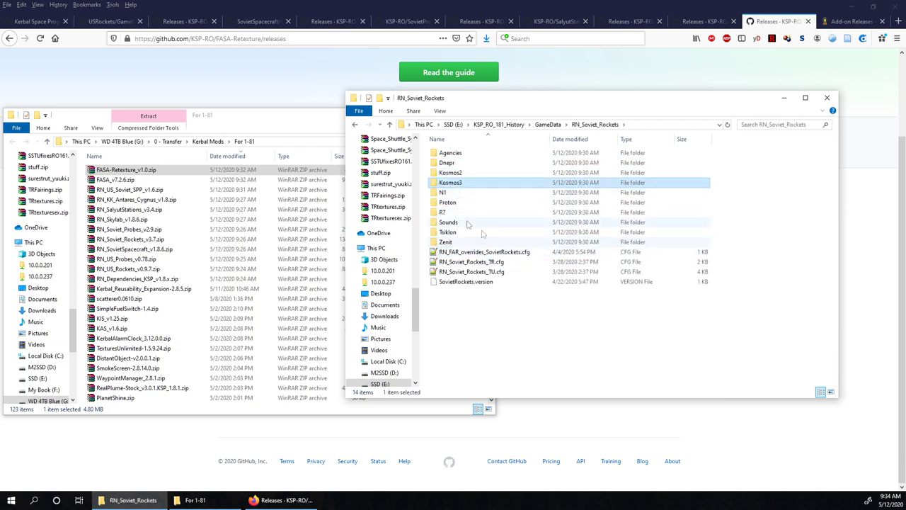
double_click(458, 183)
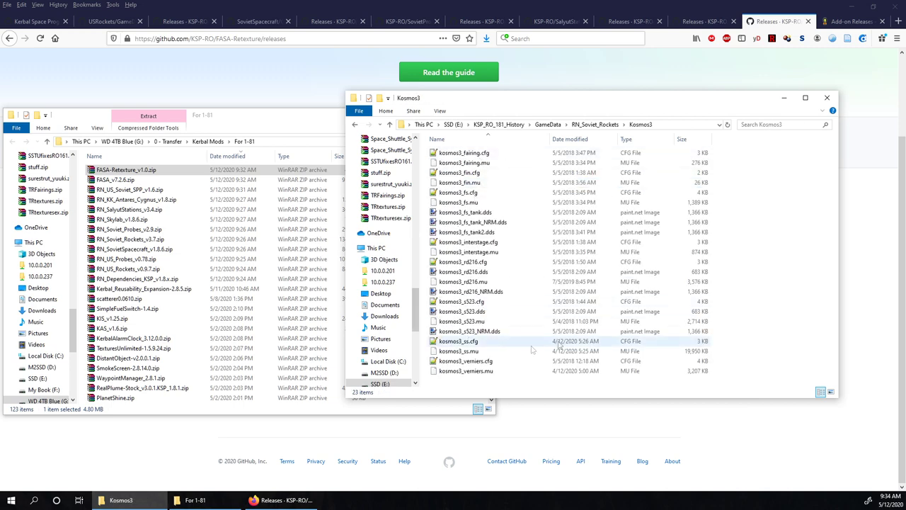
left_click(550, 124)
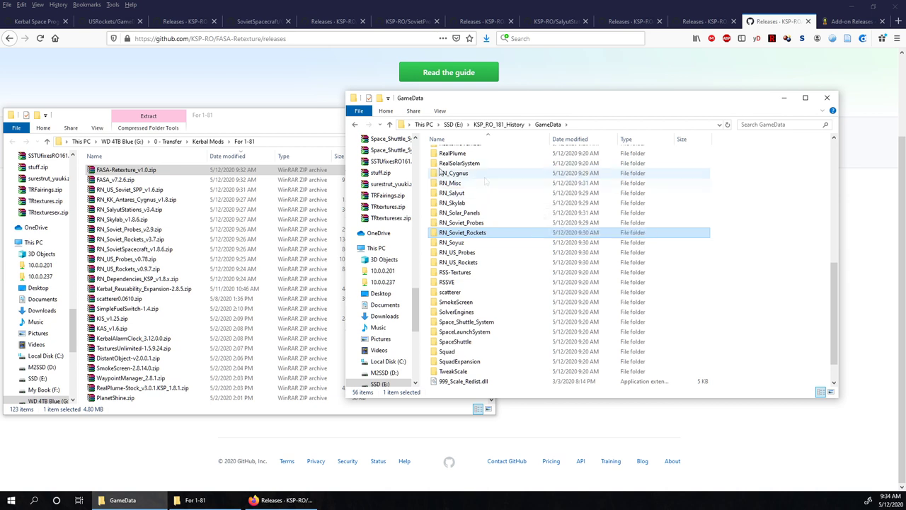
Open the GameData folder of KSP_RO_131_History on SSD (E:) in the second window beside the KSP_RO_181_History GameData window.
left_click(288, 124)
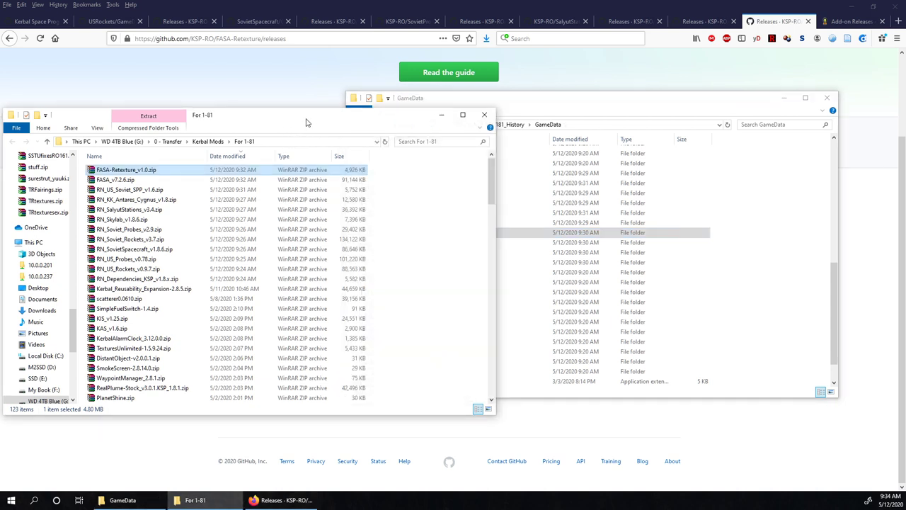
left_click(37, 379)
double_click(134, 338)
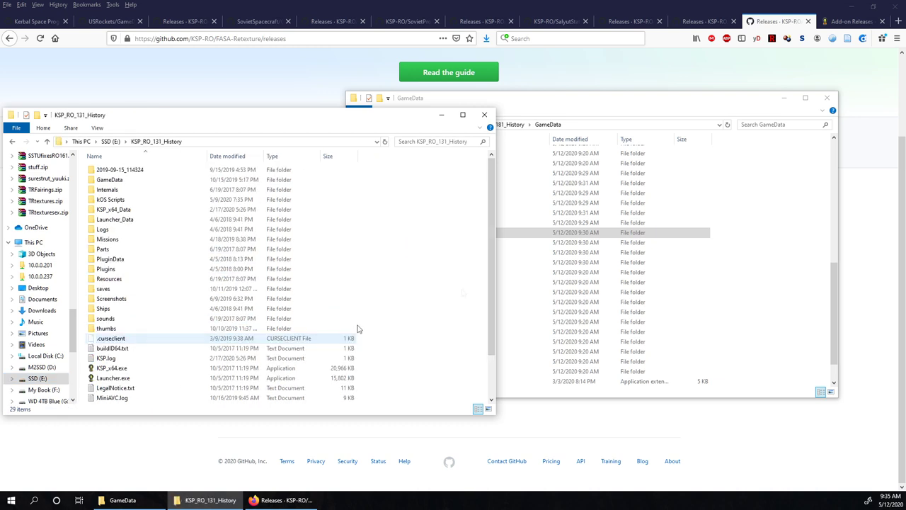
left_click(647, 112)
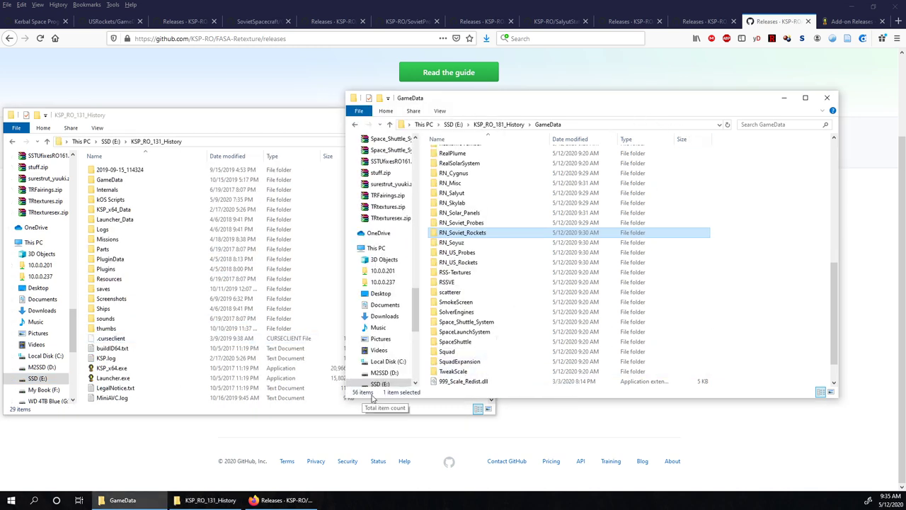
double_click(109, 180)
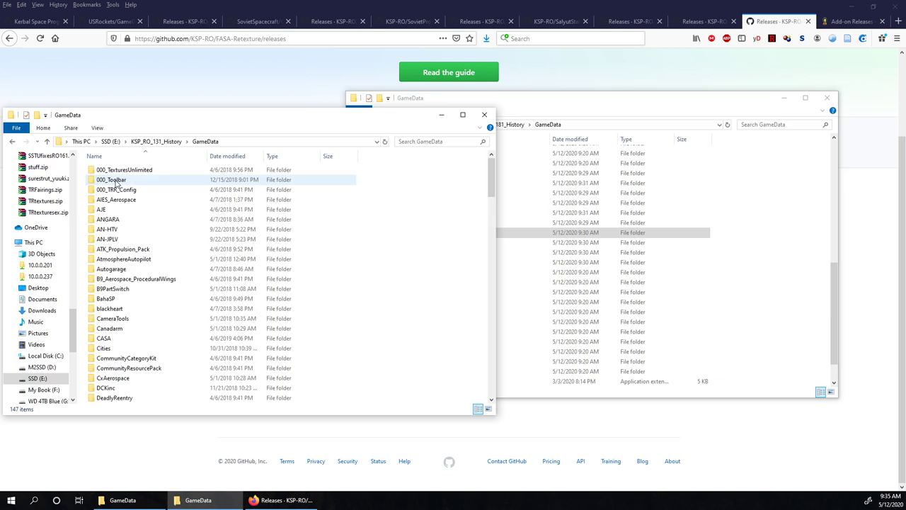
left_click_drag(225, 120, 264, 110)
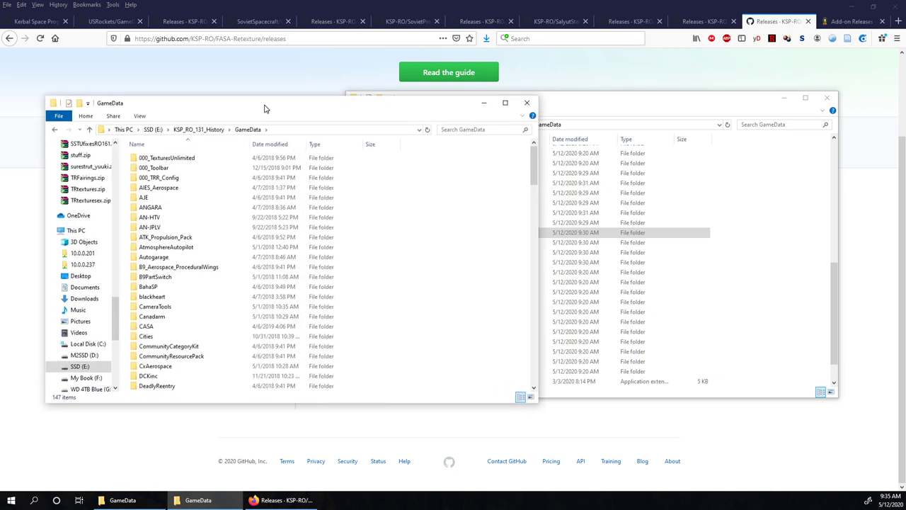
Check the AIES_Aerospace folder entry and view the ANGARA folder's contents in the 1.3.1 GameData.
left_click(198, 187)
left_click(657, 107)
left_click(192, 108)
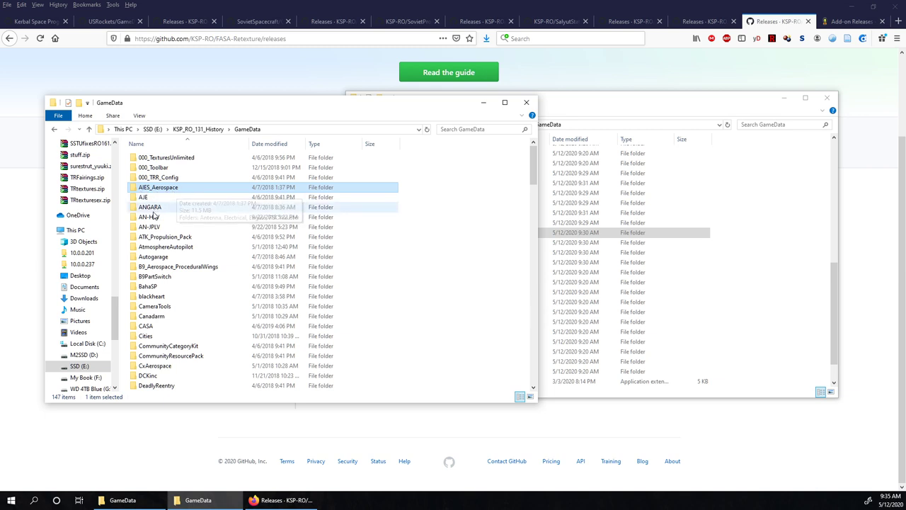
left_click(152, 207)
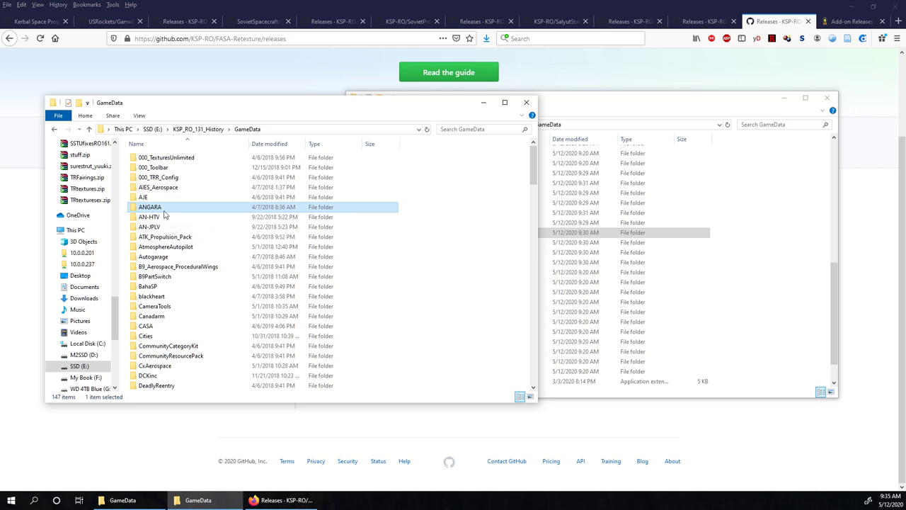
double_click(164, 210)
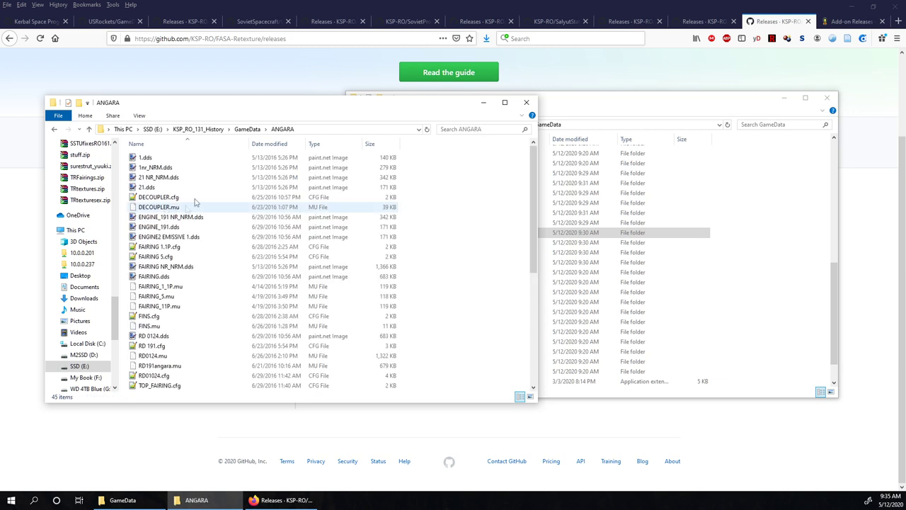
left_click(248, 129)
View the contents of the AN-HTV folder and return to GameData.
left_click(154, 219)
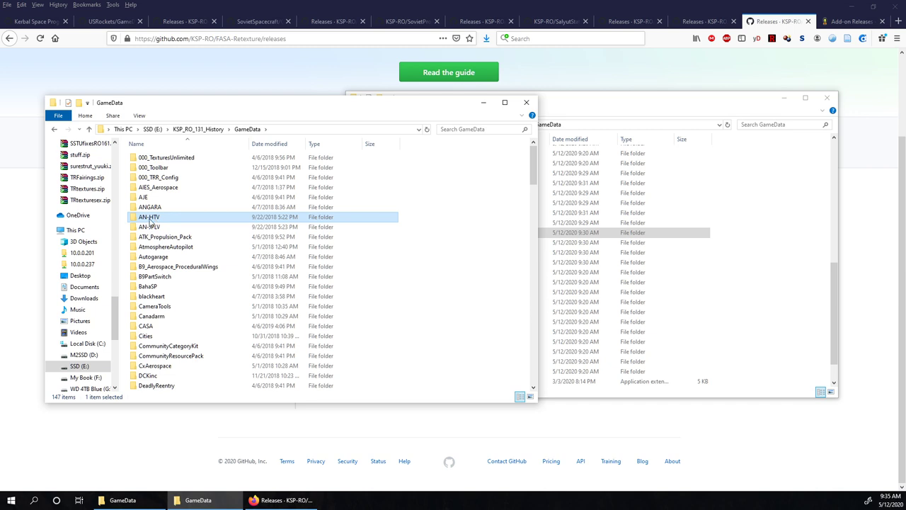
double_click(150, 221)
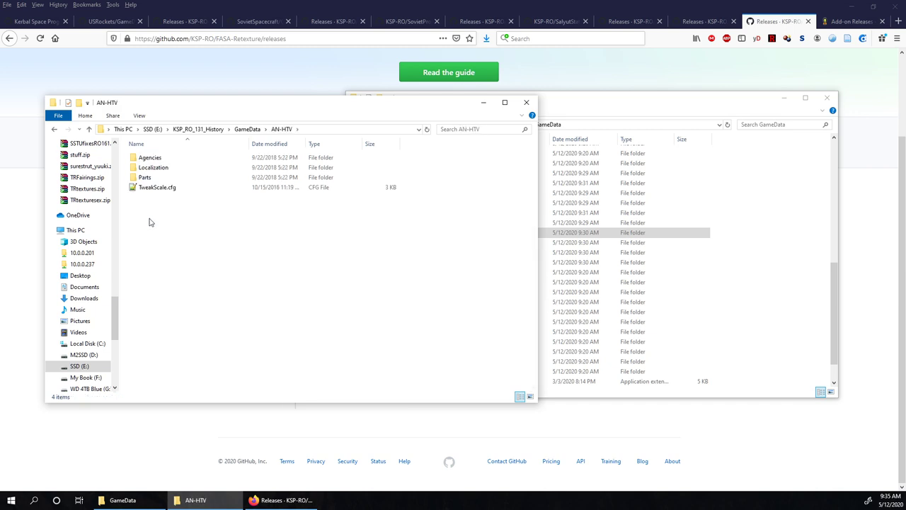
left_click(248, 129)
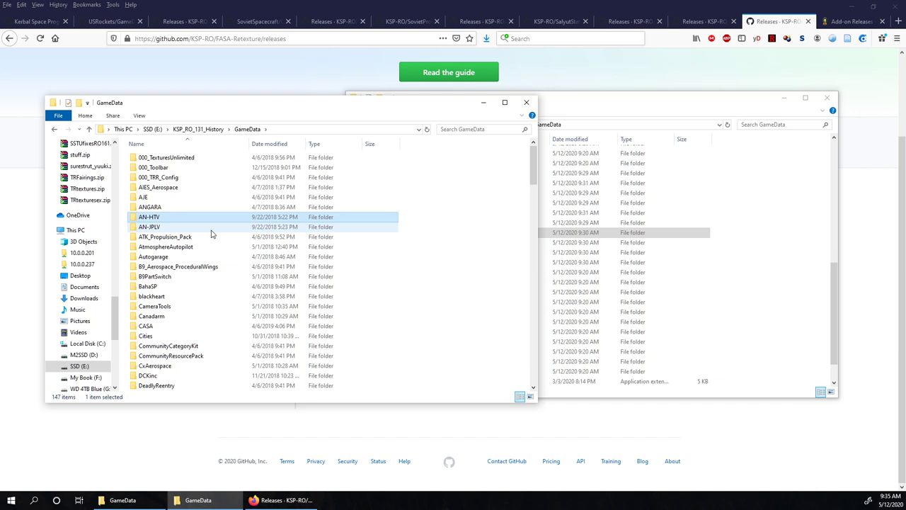
Inspect the AN-JPLV mod folder down to its Parts subfolder H2AB.
left_click(170, 228)
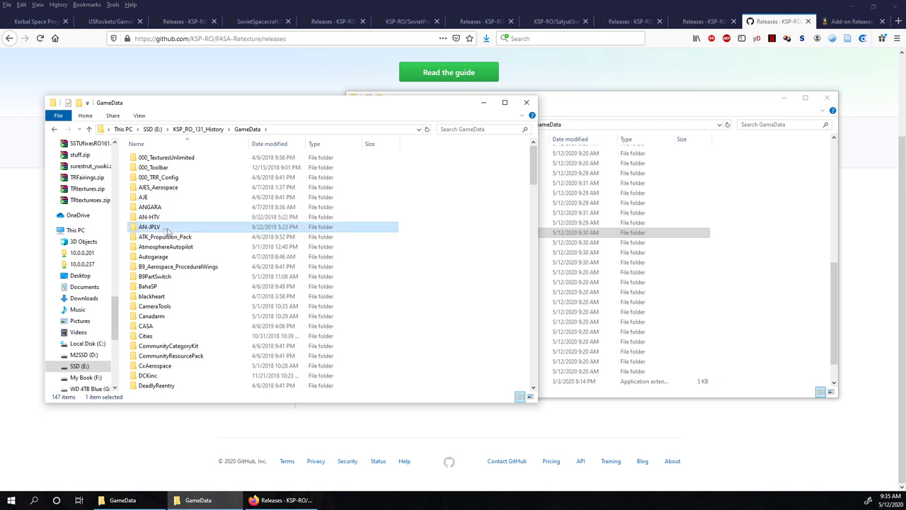
double_click(163, 228)
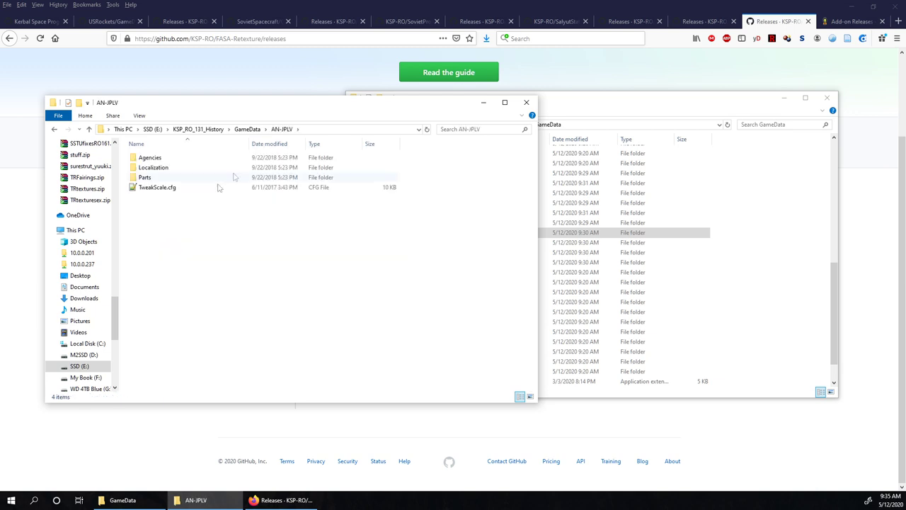
left_click(249, 129)
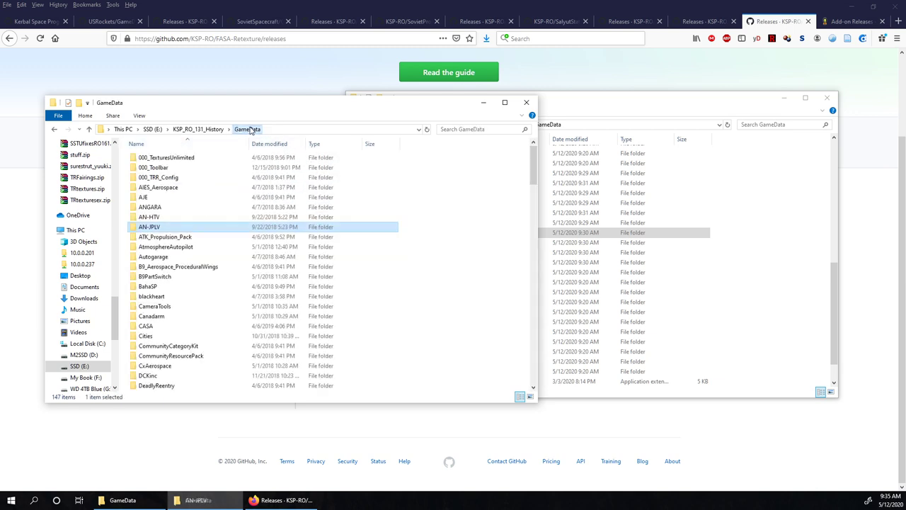
double_click(156, 227)
left_click(151, 179)
double_click(150, 179)
double_click(146, 178)
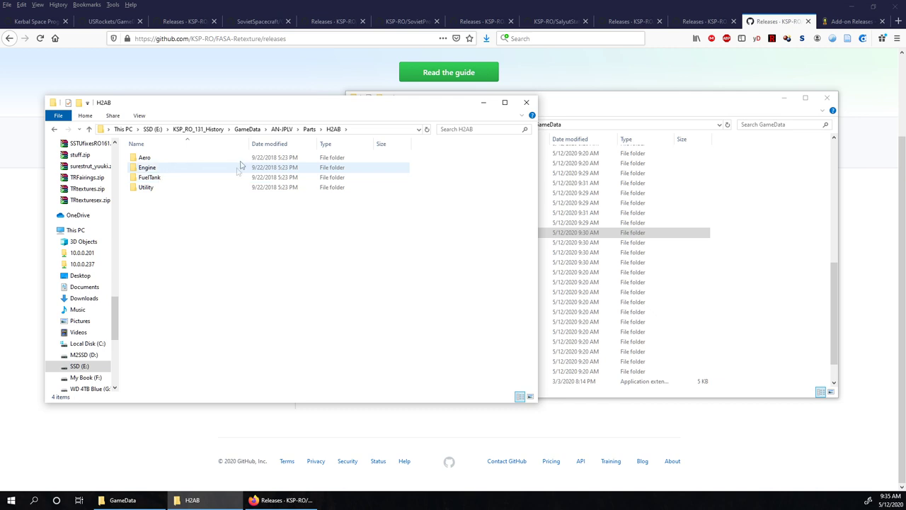
Review the H3, L-4S, M-V, Common and Epsilon folders in AN-JPLV's Parts, and return to GameData.
left_click(309, 129)
left_click(152, 188)
left_click(145, 198)
left_click(153, 208)
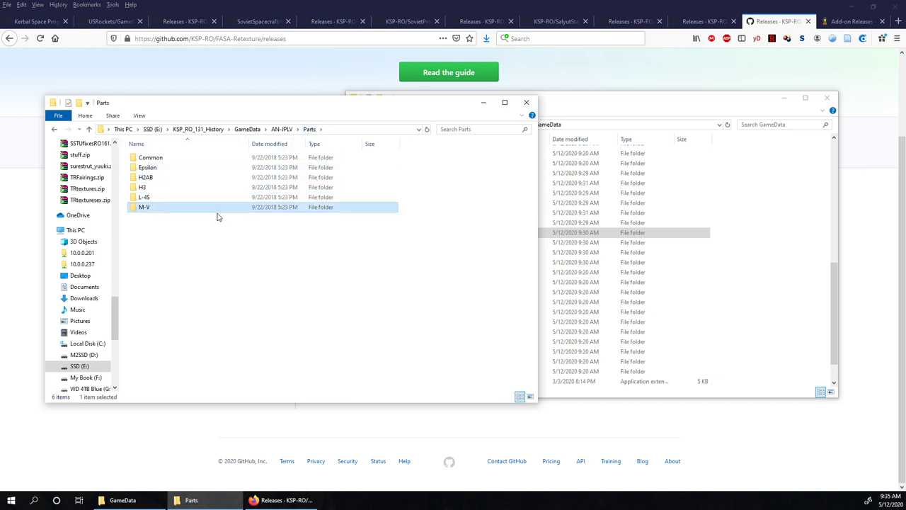
left_click(152, 159)
left_click(155, 169)
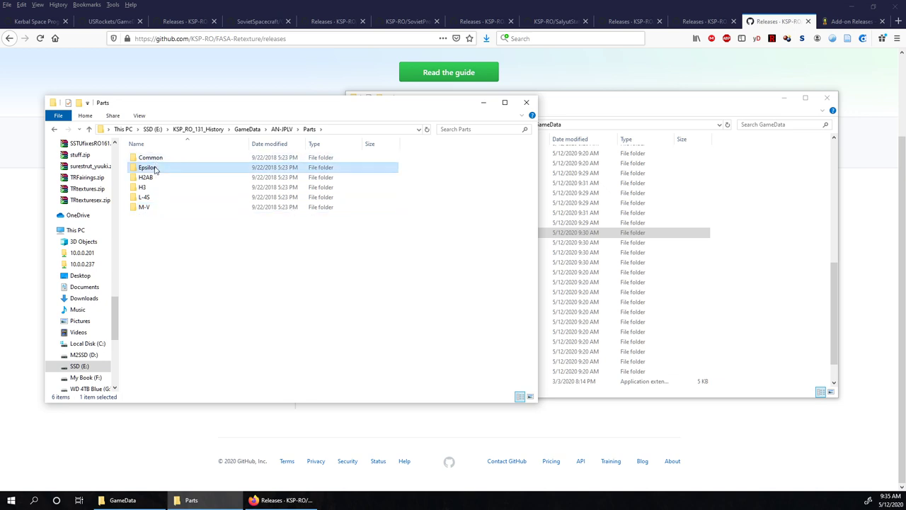
left_click(247, 128)
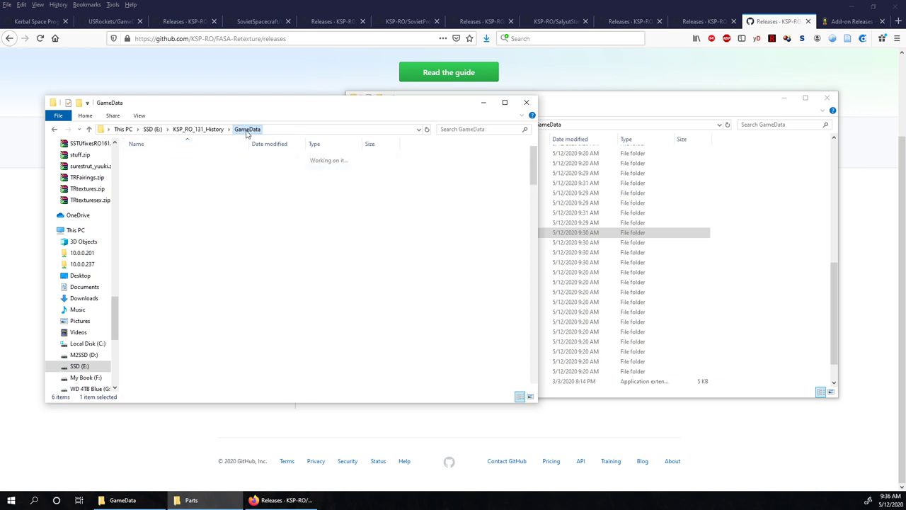
View the motor folders inside ATK_Propulsion_Pack and return to GameData.
left_click(172, 240)
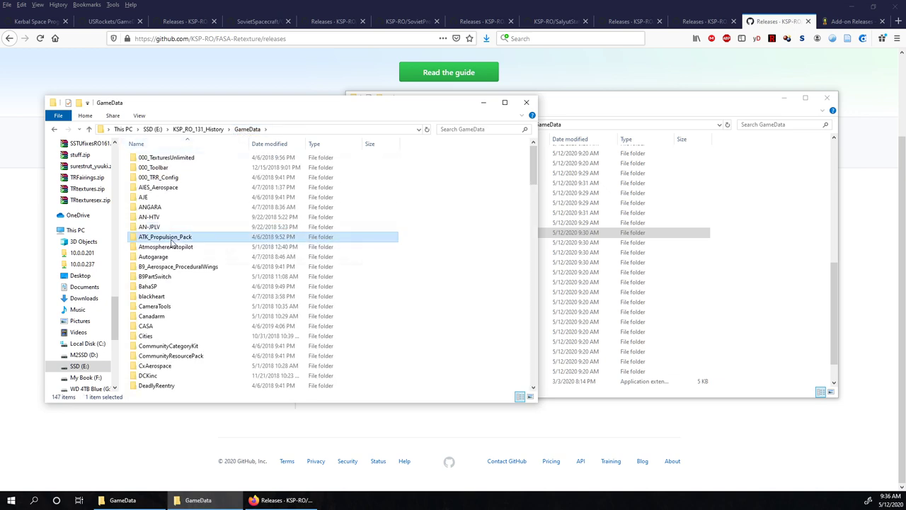
double_click(238, 239)
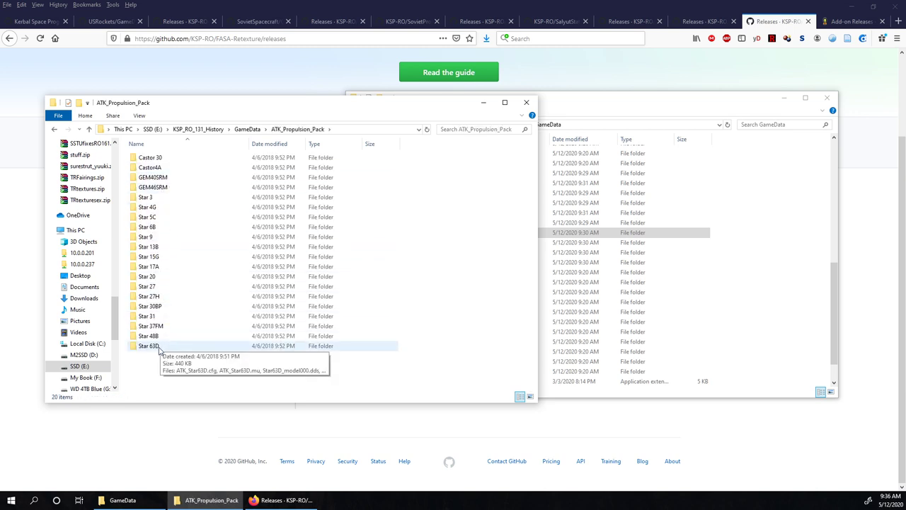
left_click(253, 129)
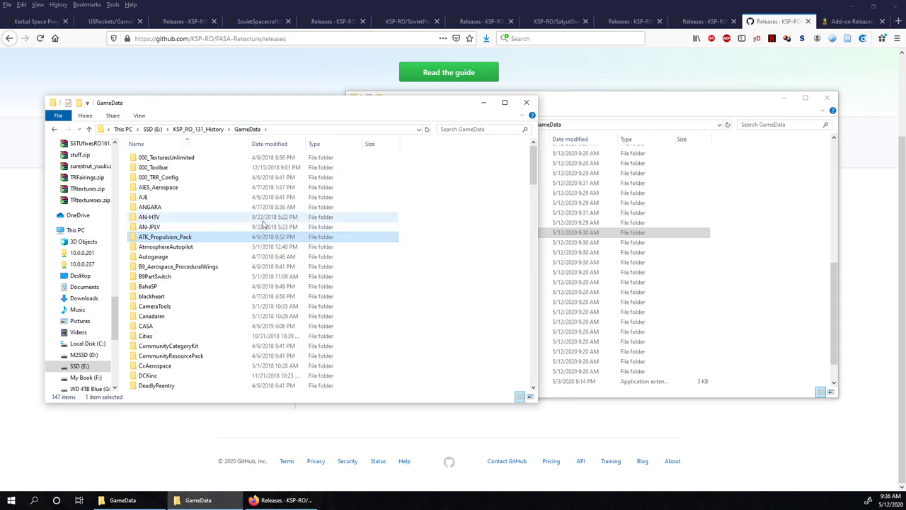
Check the AtmosphereAutopilot entry, look inside the Autogarage folder, and return to GameData.
left_click(203, 248)
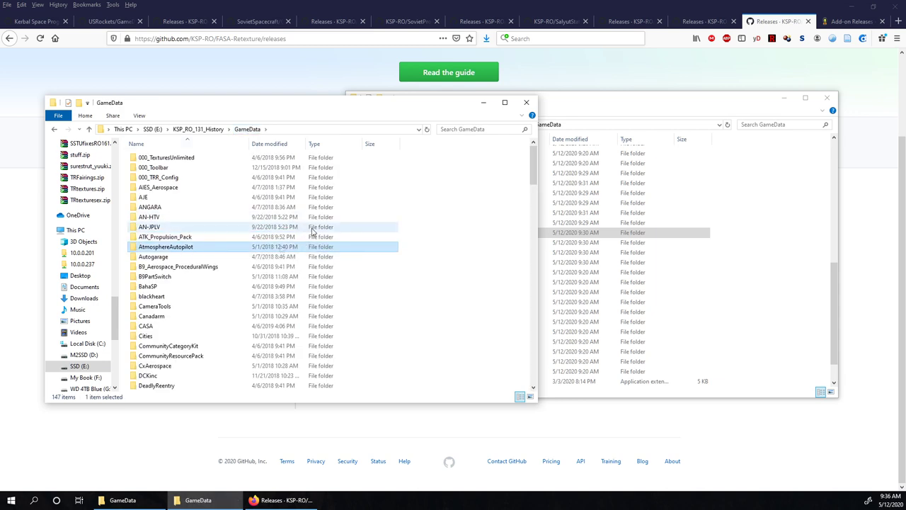
scroll(313, 229, "down", 1)
left_click(187, 230)
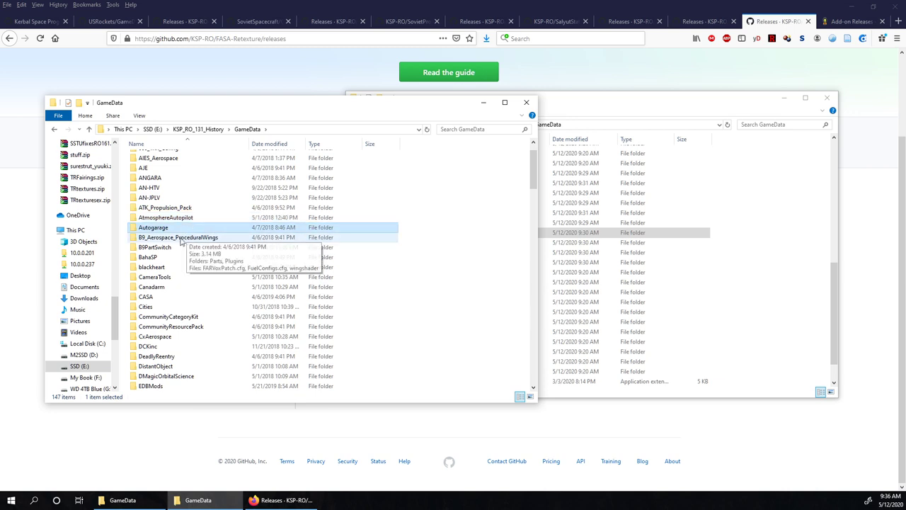
double_click(158, 229)
left_click(241, 130)
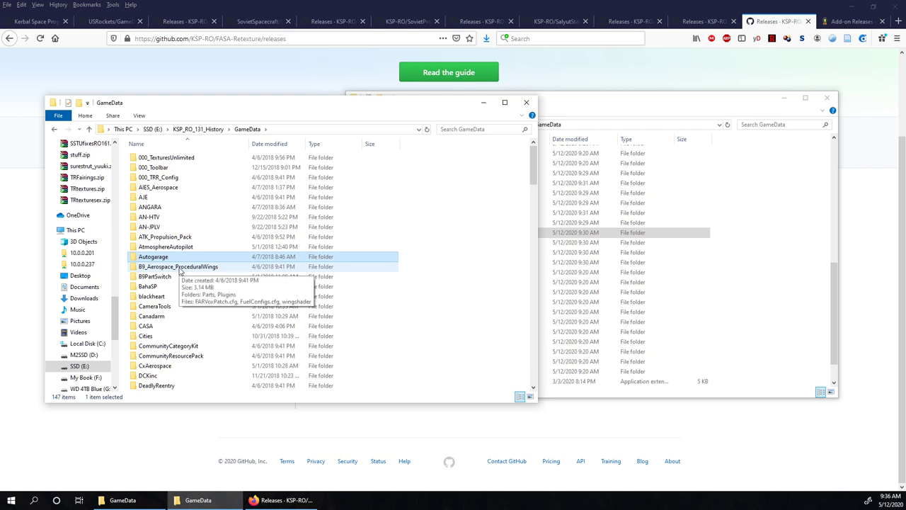
Review the BahaSP, blackheart and CameraTools folder entries in the 1.3.1 GameData.
left_click(157, 286)
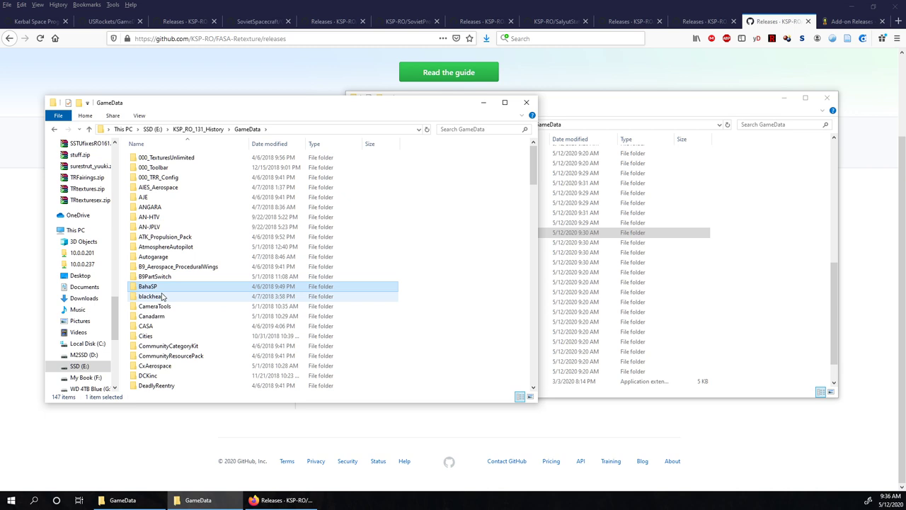
scroll(158, 294, "down", 3)
left_click(159, 209)
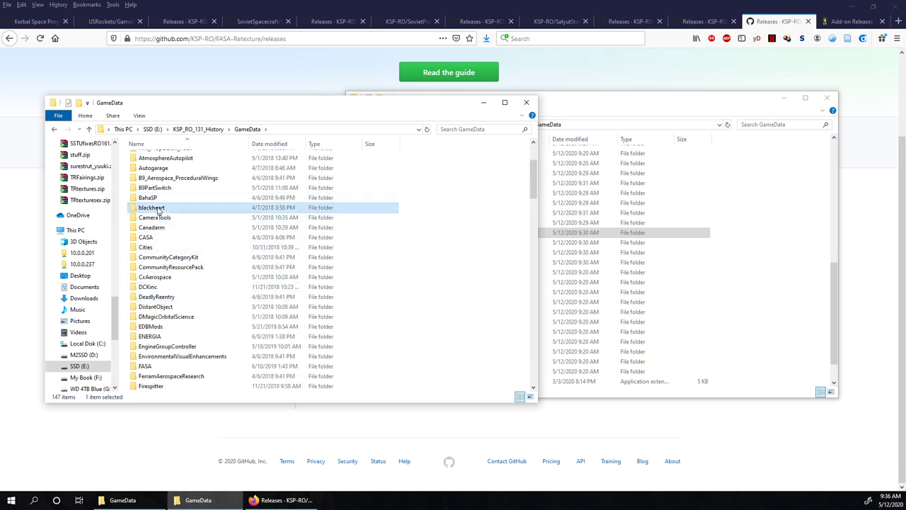
left_click(160, 220)
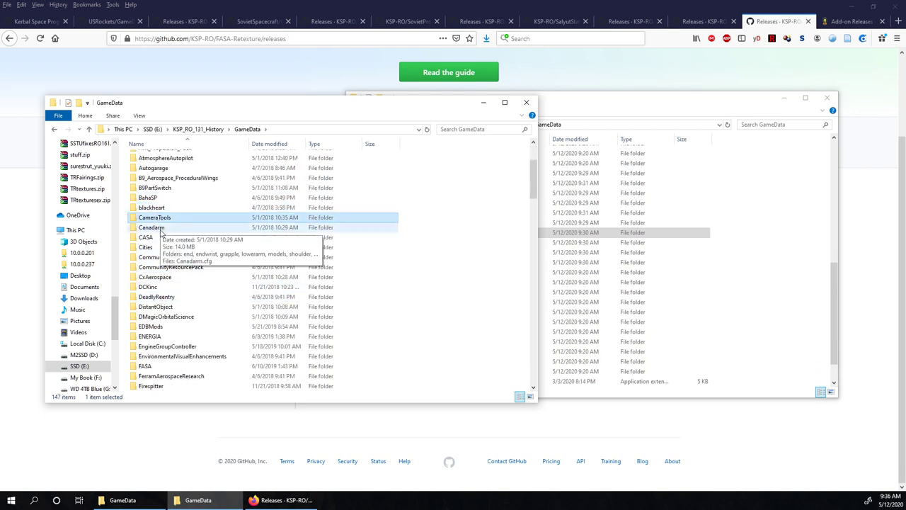
Check the Canadarm entry, view the part folders inside CASA, and return to GameData.
left_click(161, 228)
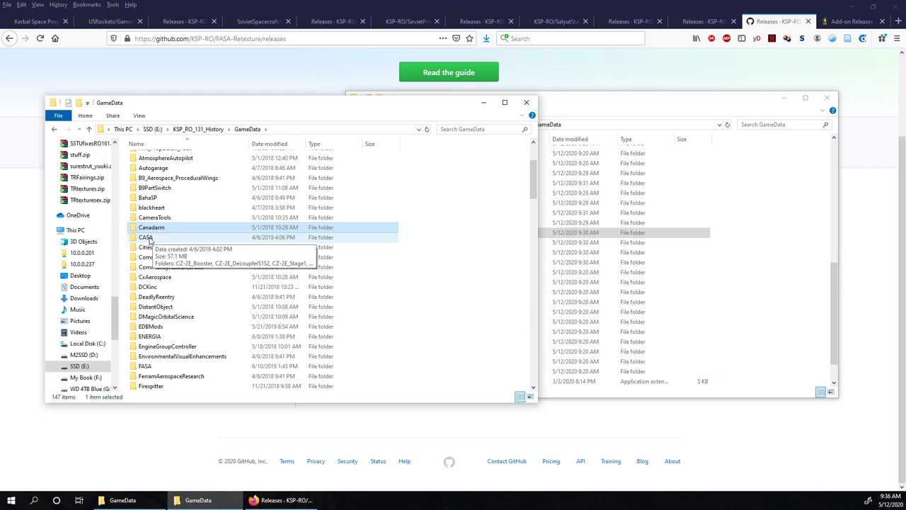
double_click(150, 239)
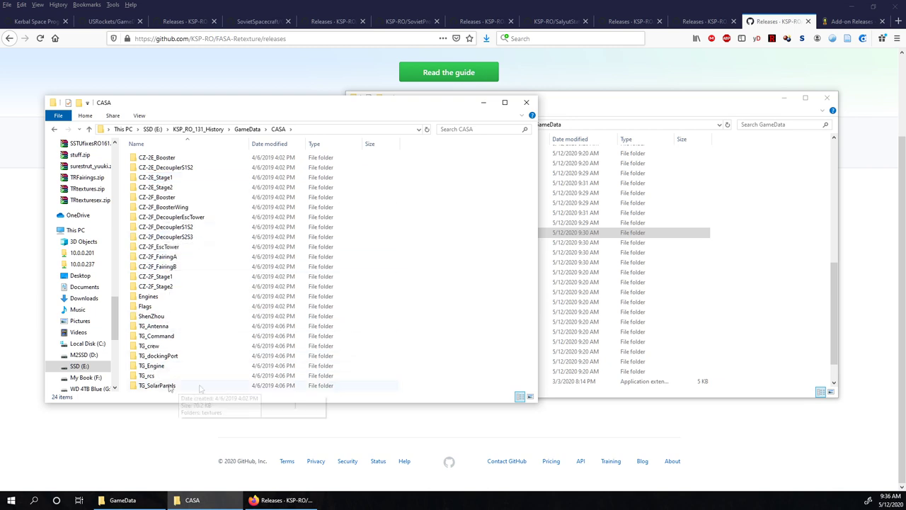
left_click(247, 129)
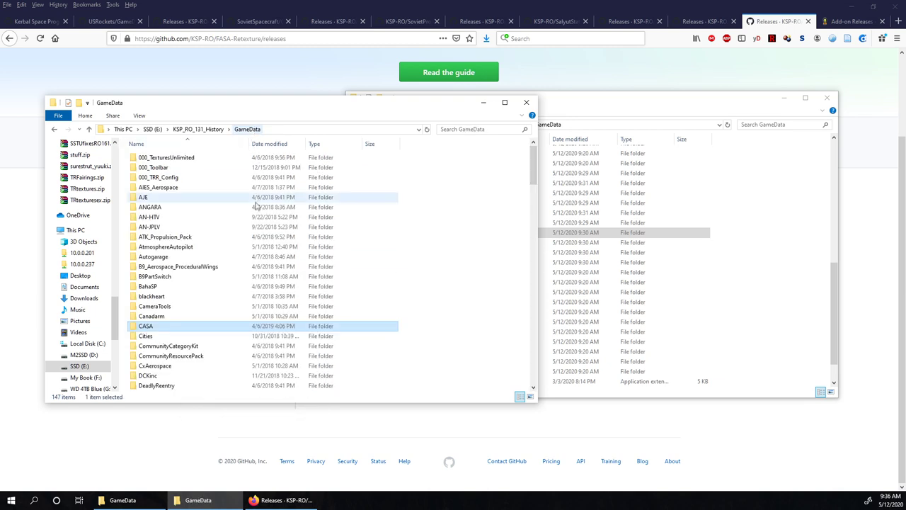
Go through the folder entries after CASA and select the CxAerospace folder.
scroll(256, 202, "down", 3)
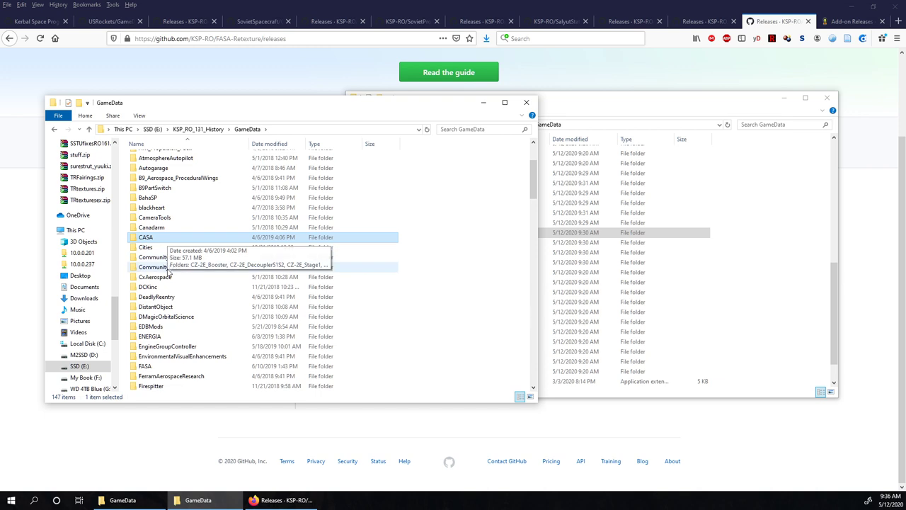
key("Down")
key("Down")
key("Down")
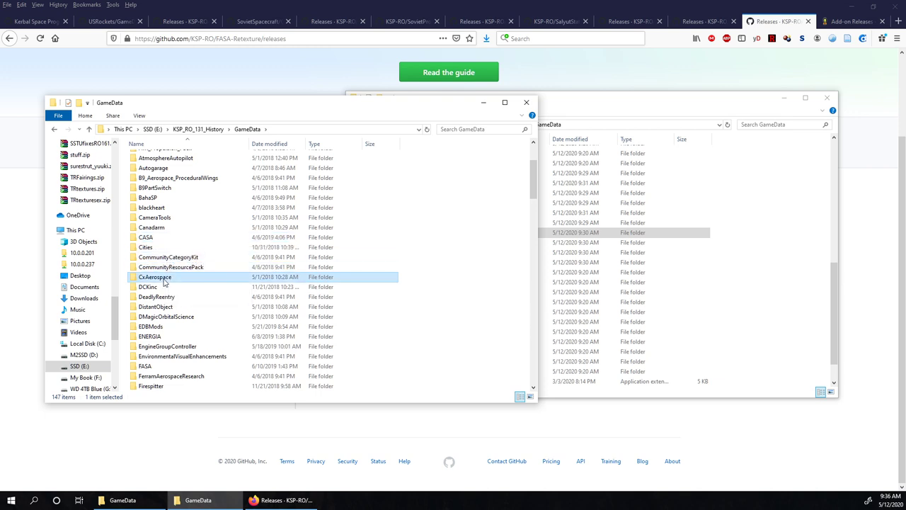
Look inside the DCKinc folder and its Parts subfolder, and return to GameData.
scroll(213, 279, "down", 2)
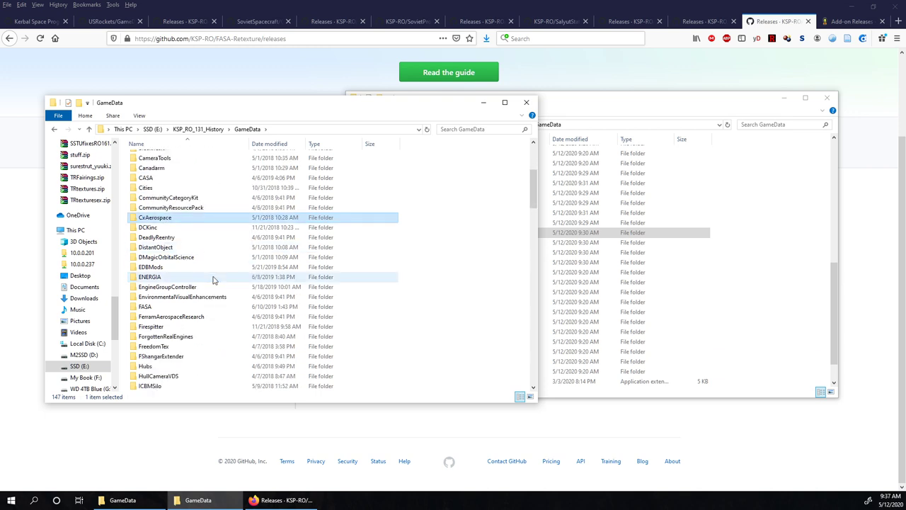
left_click(187, 229)
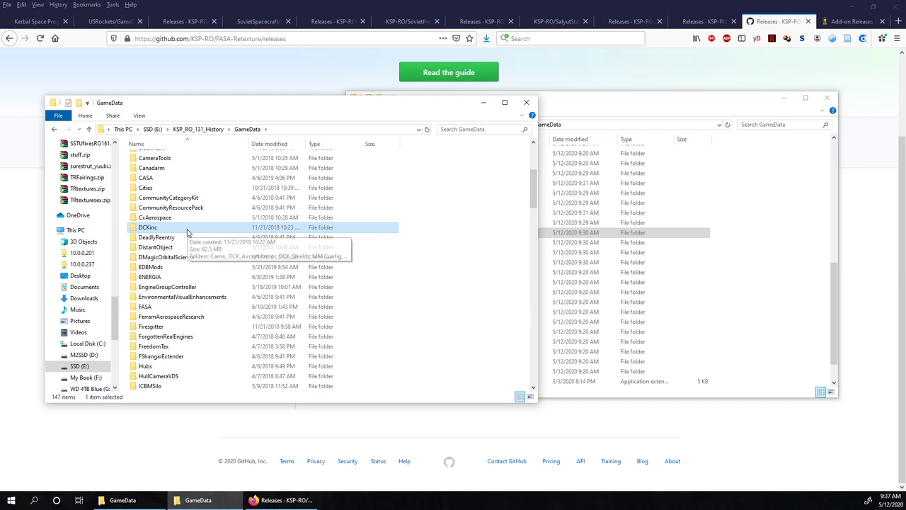
double_click(188, 229)
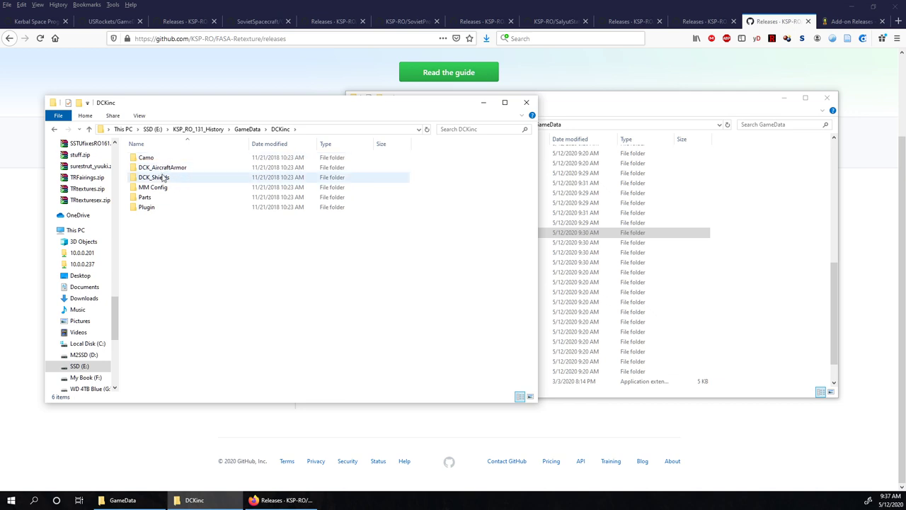
double_click(157, 197)
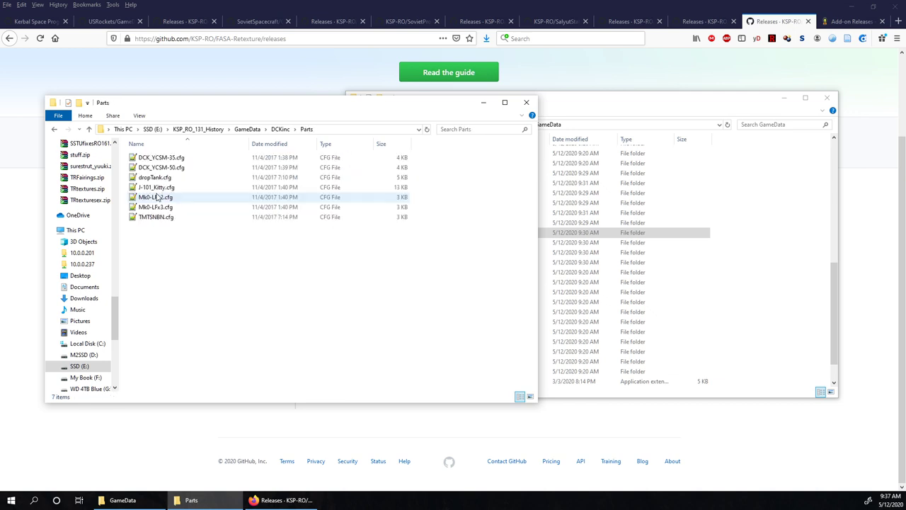
left_click(280, 128)
left_click(254, 129)
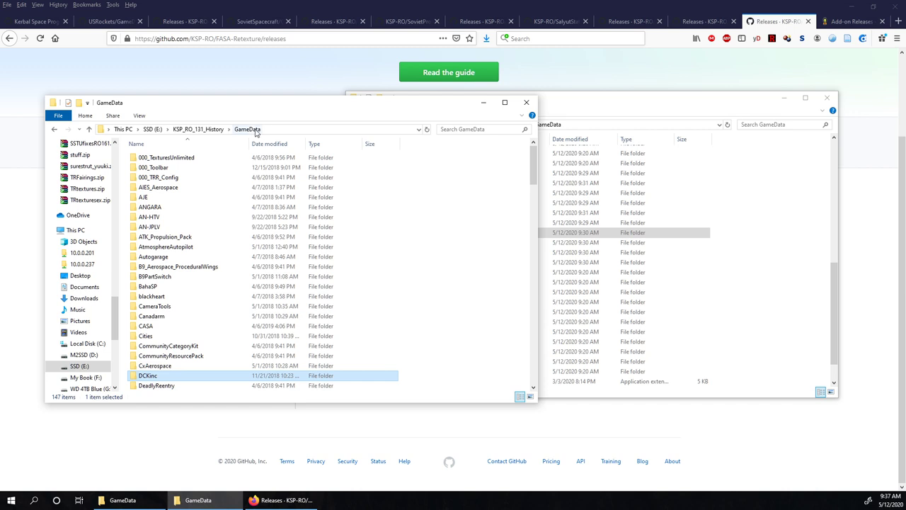
Open the Parts folder inside EDBMods and check the GSLVMkIII, LongMarch3 and Pegasus folder entries.
scroll(201, 239, "down", 5)
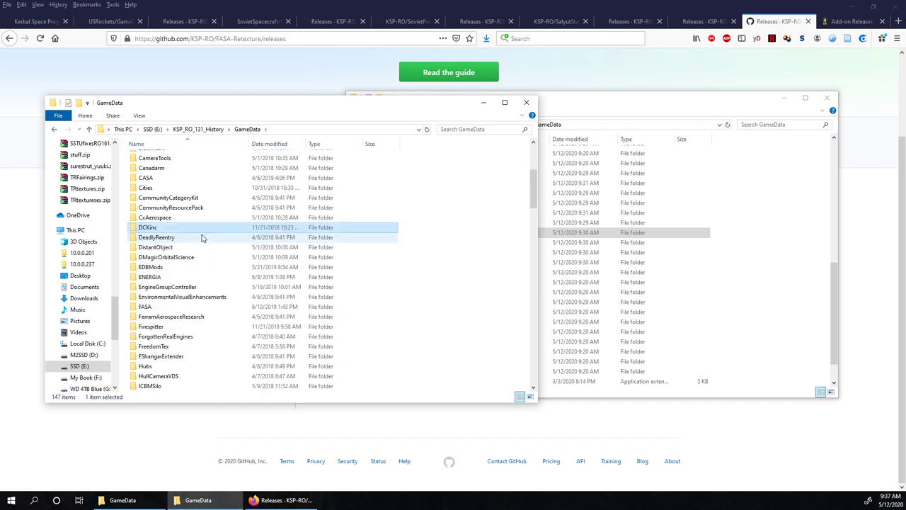
left_click(168, 270)
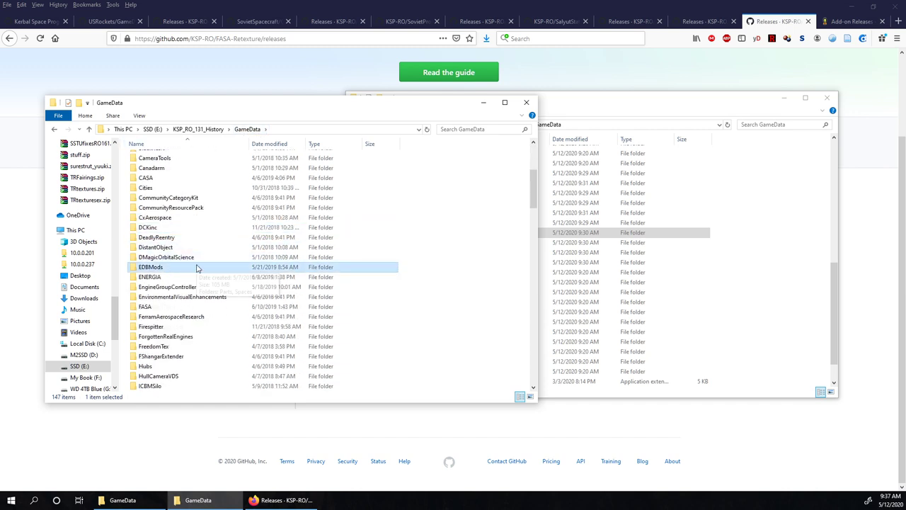
double_click(192, 267)
left_click(149, 159)
double_click(149, 158)
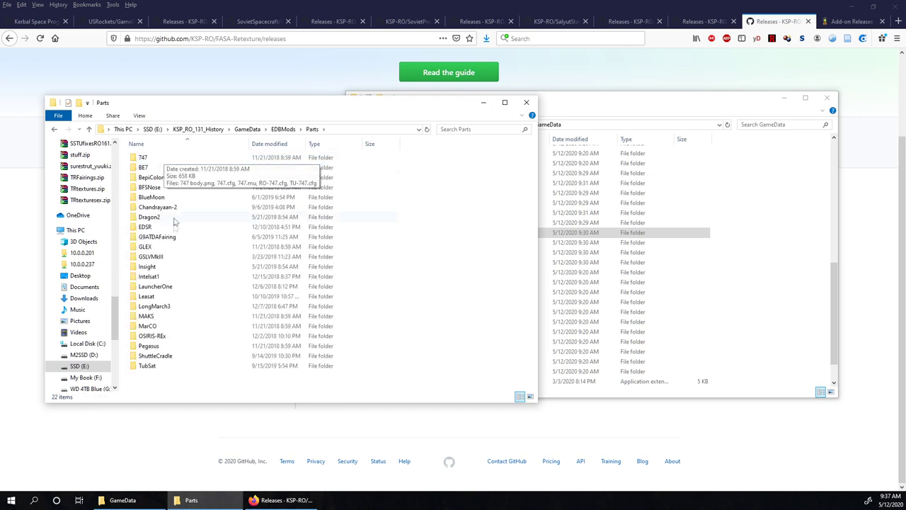
left_click(168, 259)
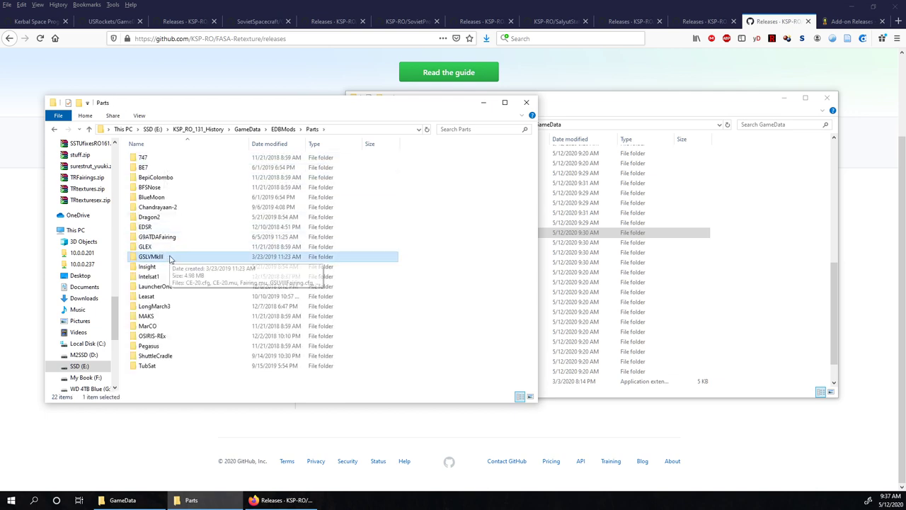
left_click(169, 307)
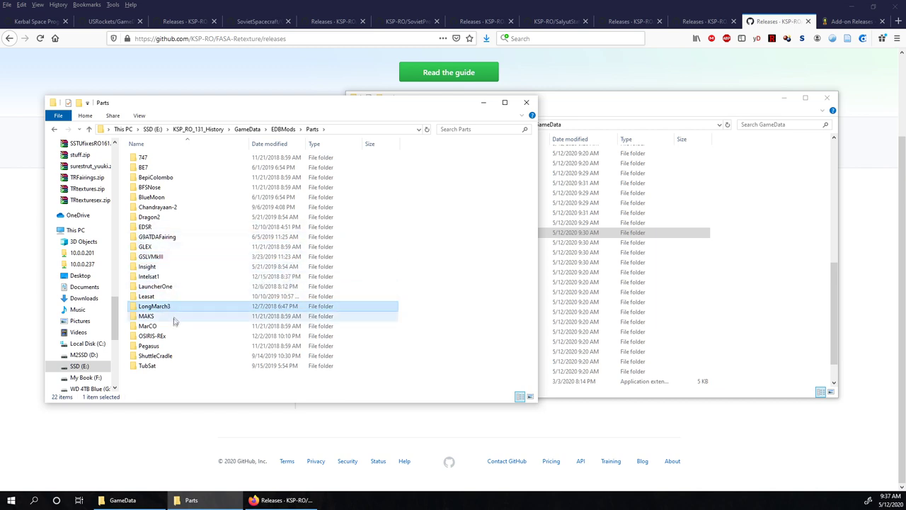
left_click(163, 346)
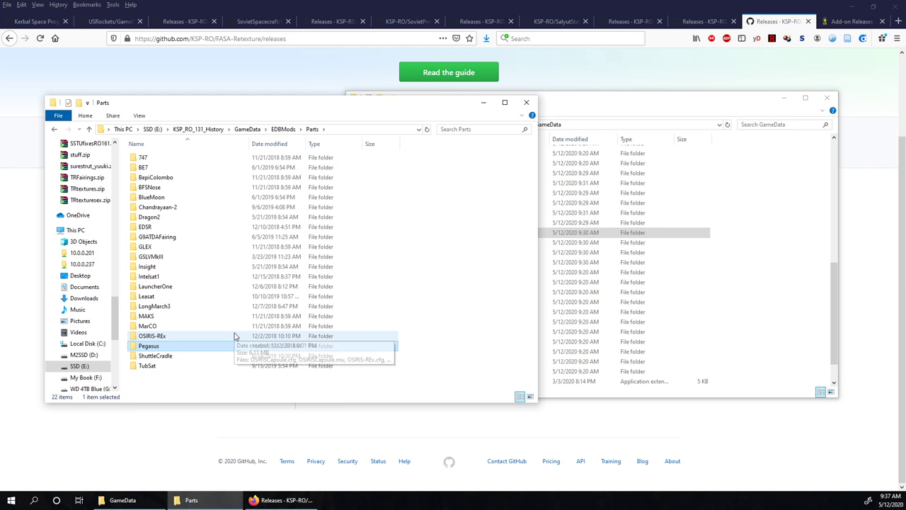
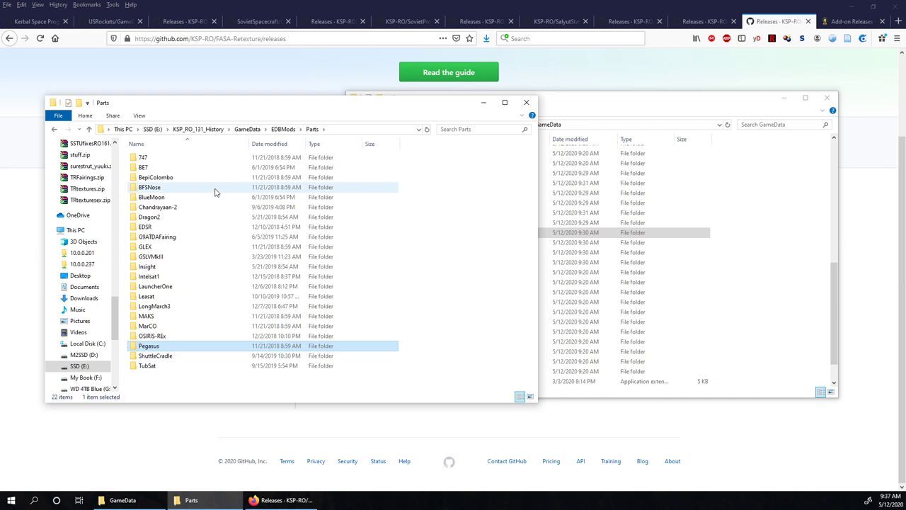
Review the Chandrayaan-2, GSLVMkIII, LauncherOne, Pegasus and BepiColombo entries in EDBMods Parts, and return to GameData.
mouse_move(190, 214)
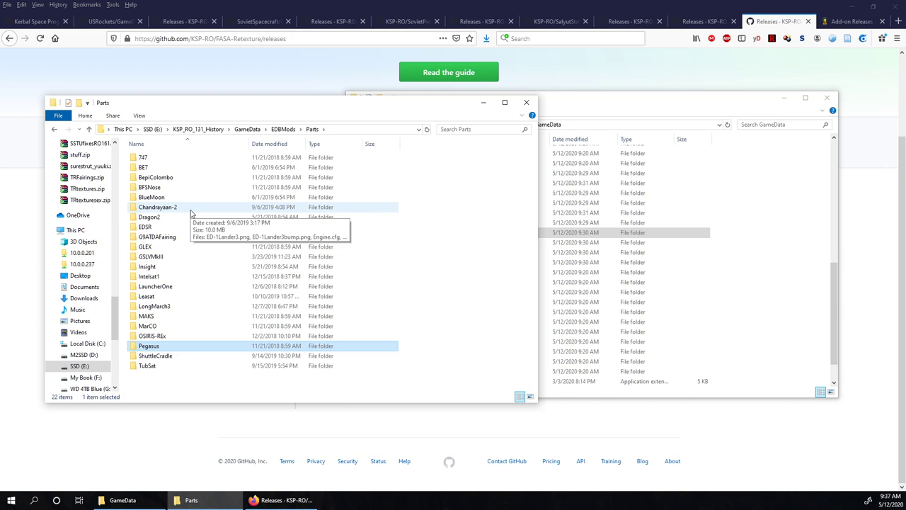
left_click(170, 259)
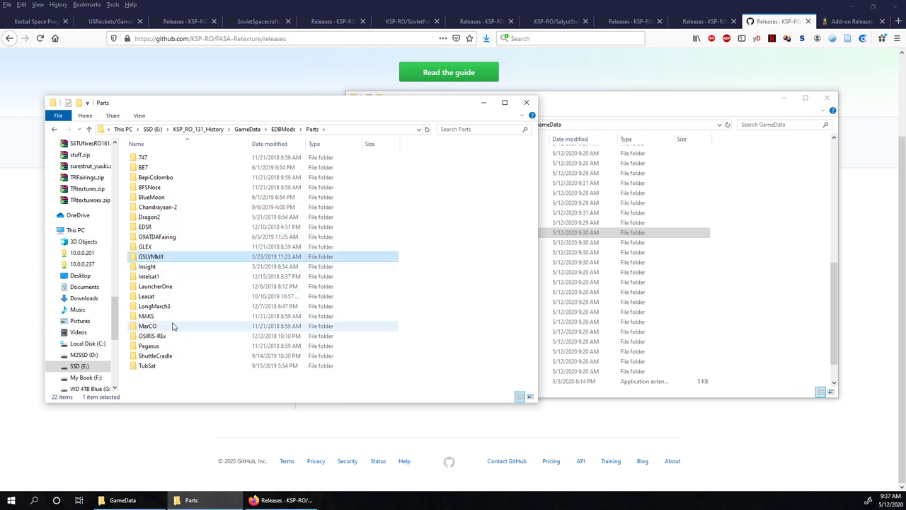
left_click(157, 287)
left_click(152, 347)
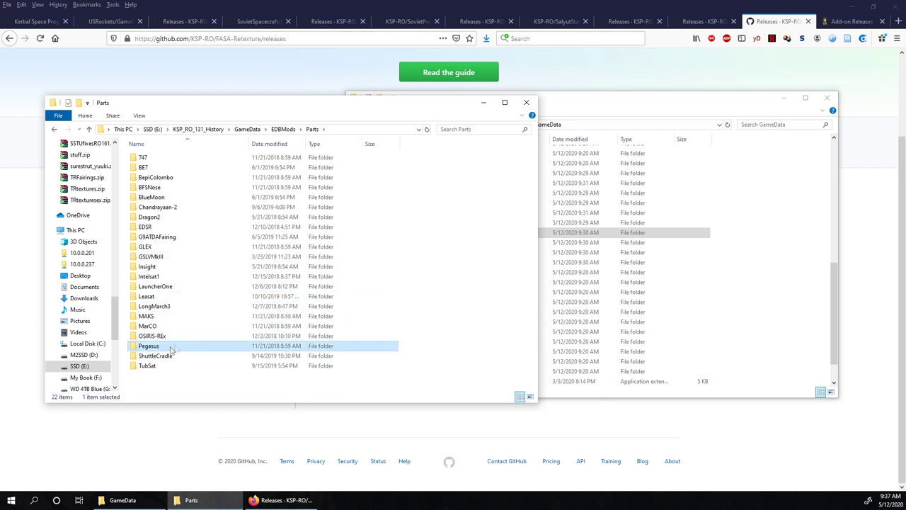
left_click(181, 178)
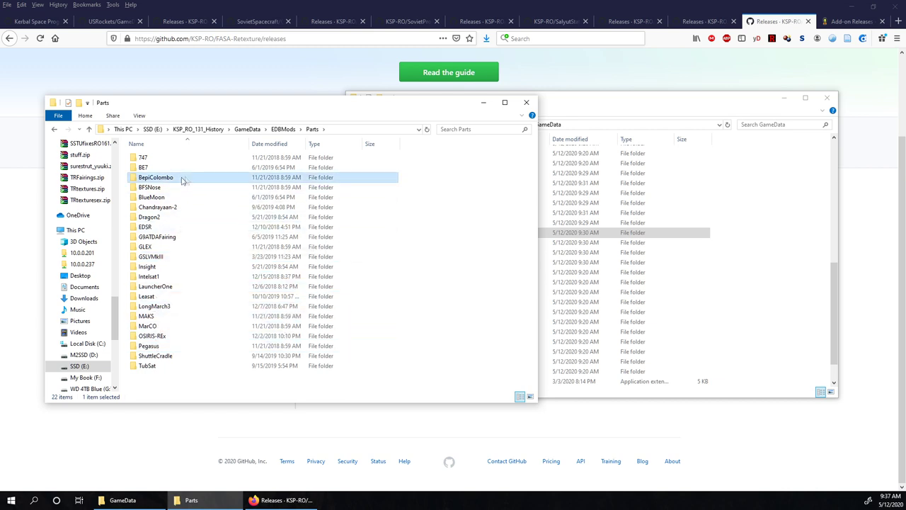
left_click(282, 129)
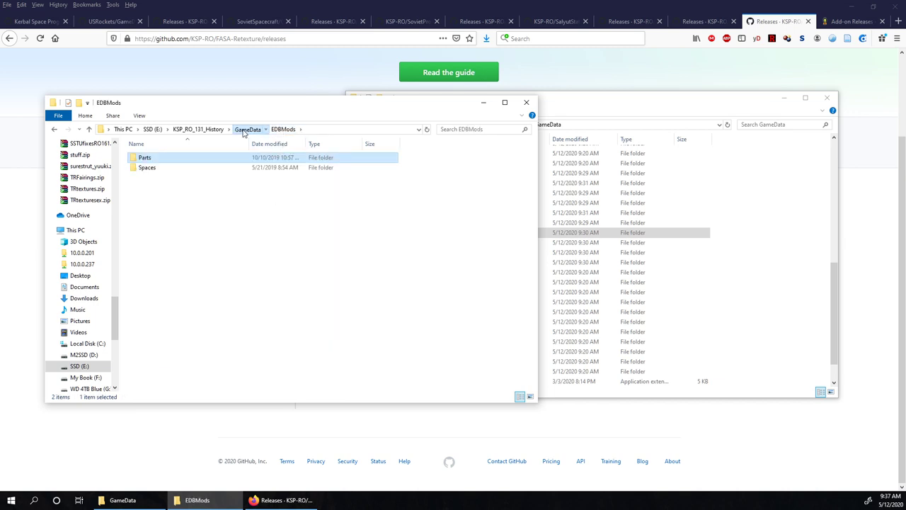
left_click(246, 129)
Check the ENERGIA entry, view the folder's contents, and return to GameData.
scroll(195, 233, "down", 6)
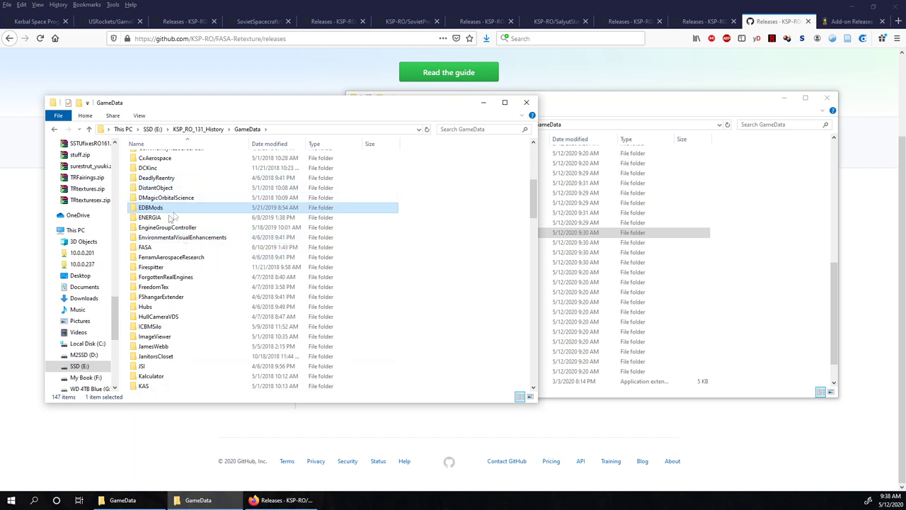
left_click(182, 218)
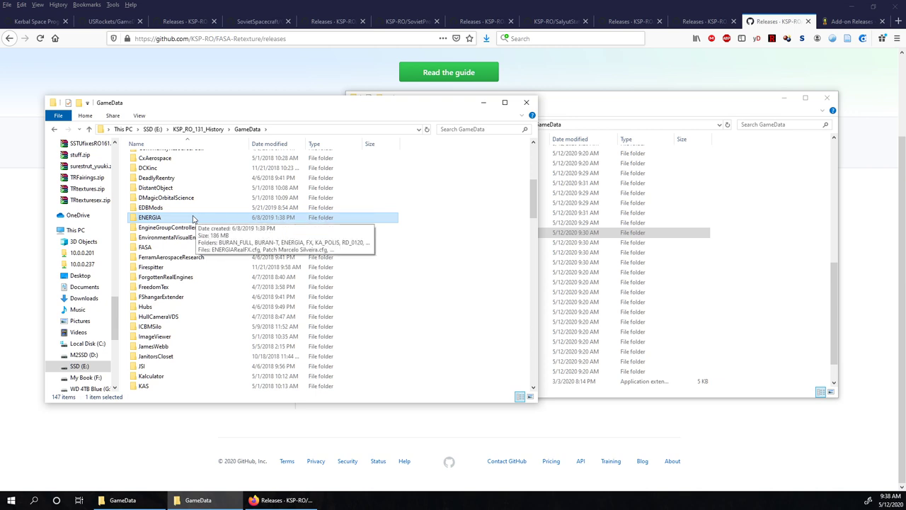
double_click(193, 218)
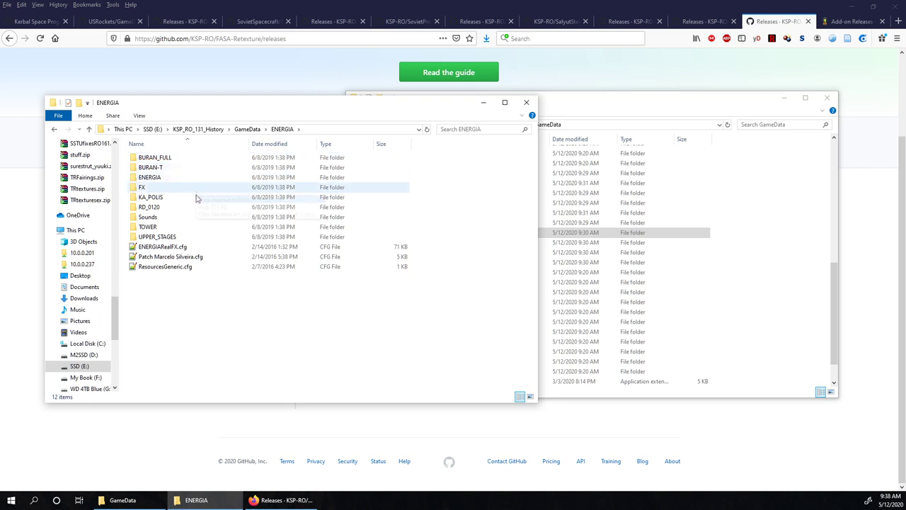
left_click(247, 129)
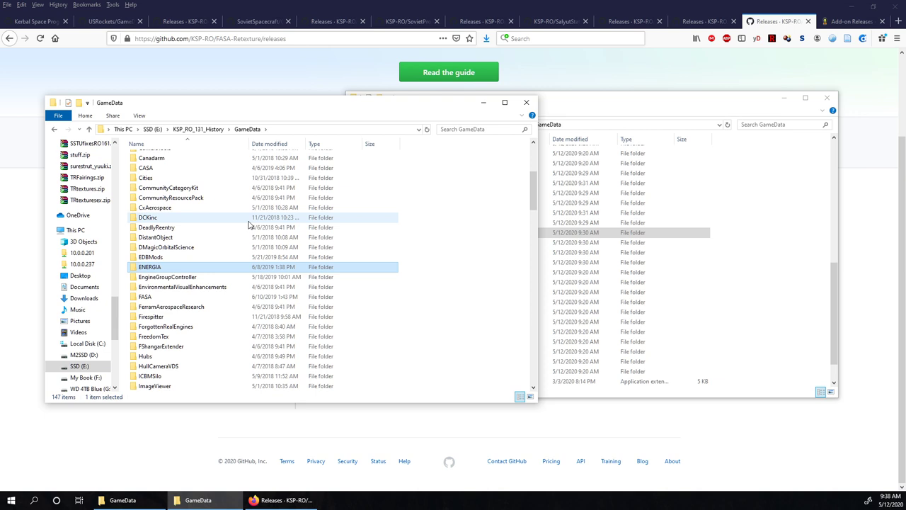
Go through the GameData entries from EngineGroupController and EnvironmentalVisualEnhancements to FerramAerospaceResearch, Firespitter and ForgottenRealEngines.
left_click_drag(531, 201, 554, 209)
left_click(229, 351)
left_click(244, 210)
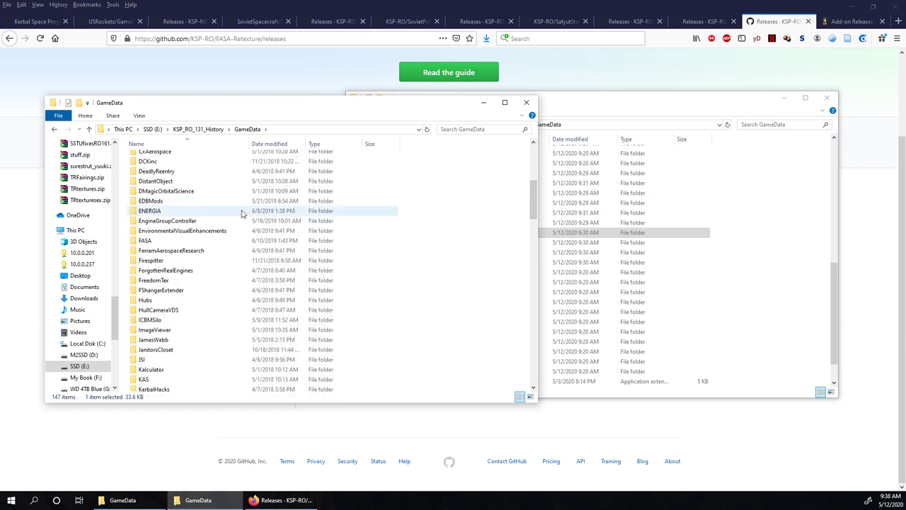
left_click(179, 224)
left_click(182, 231)
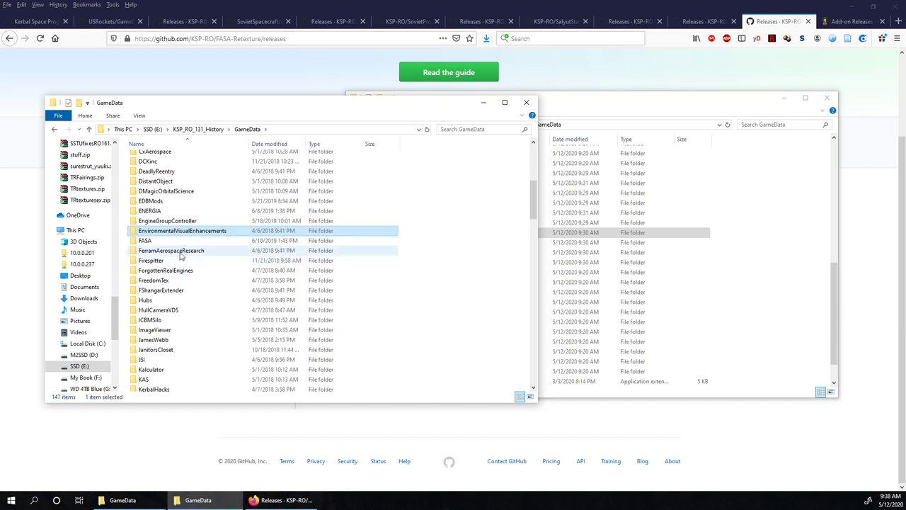
left_click(179, 254)
left_click(165, 262)
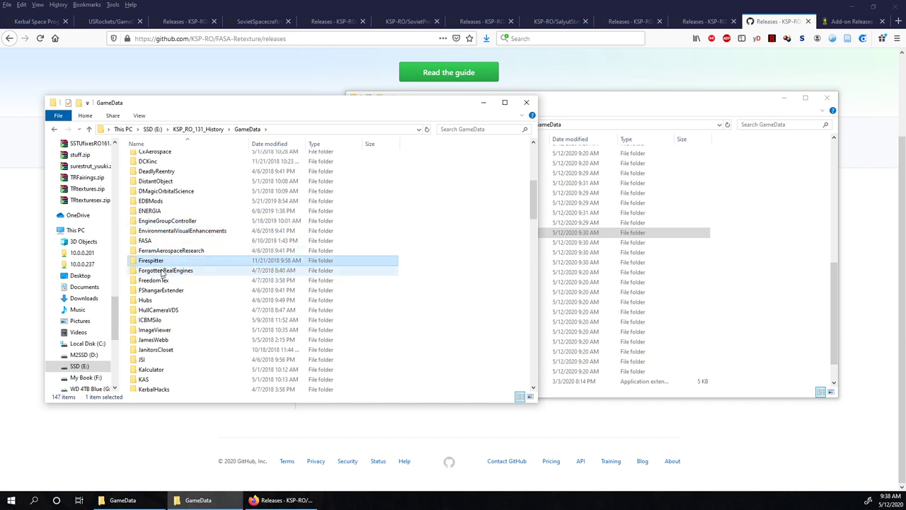
left_click(194, 272)
Look inside the Firespitter folder and return to GameData.
scroll(205, 273, "down", 1)
double_click(156, 238)
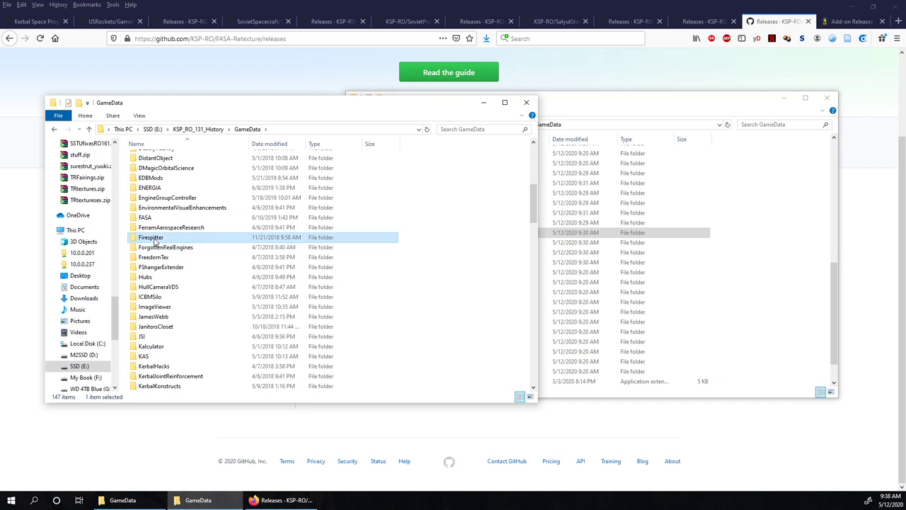
left_click(253, 129)
Open the ForgottenRealEngines folder and view the engine folders inside its Assets subfolder.
scroll(198, 247, "down", 6)
left_click(177, 218)
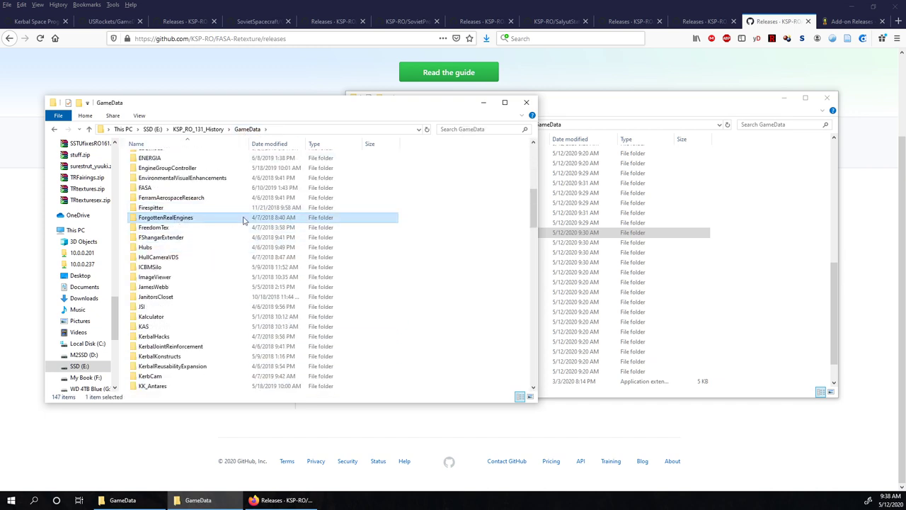
double_click(213, 221)
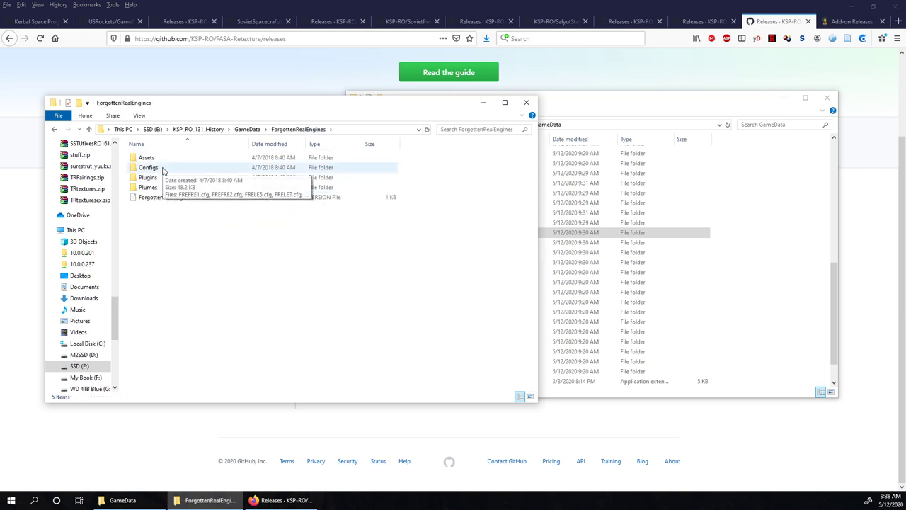
double_click(165, 159)
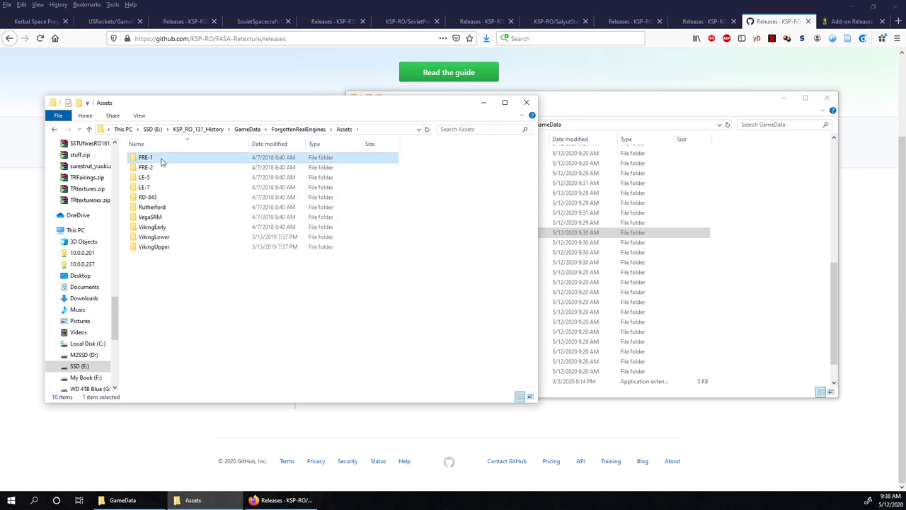
Review the engine folders from FRE-2 through the Viking ones in Assets, and return to the ForgottenRealEngines folder.
left_click(165, 170)
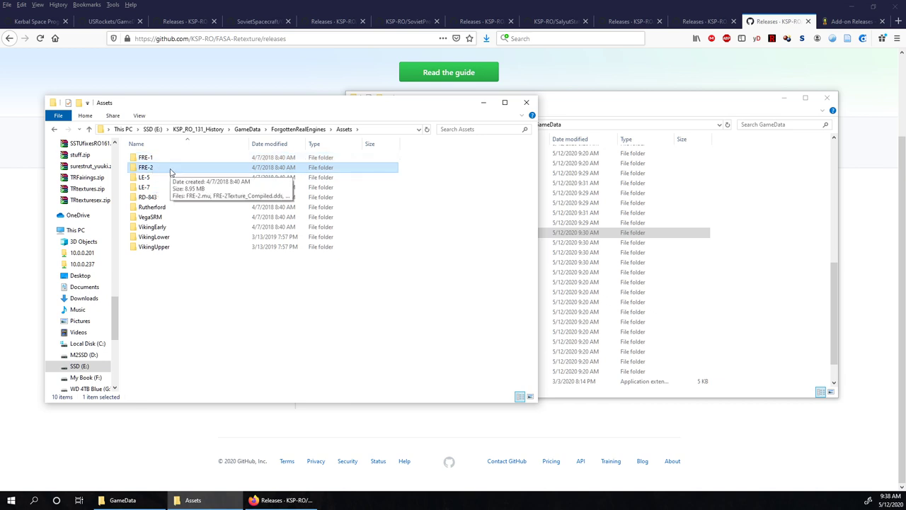
left_click(155, 178)
left_click(151, 188)
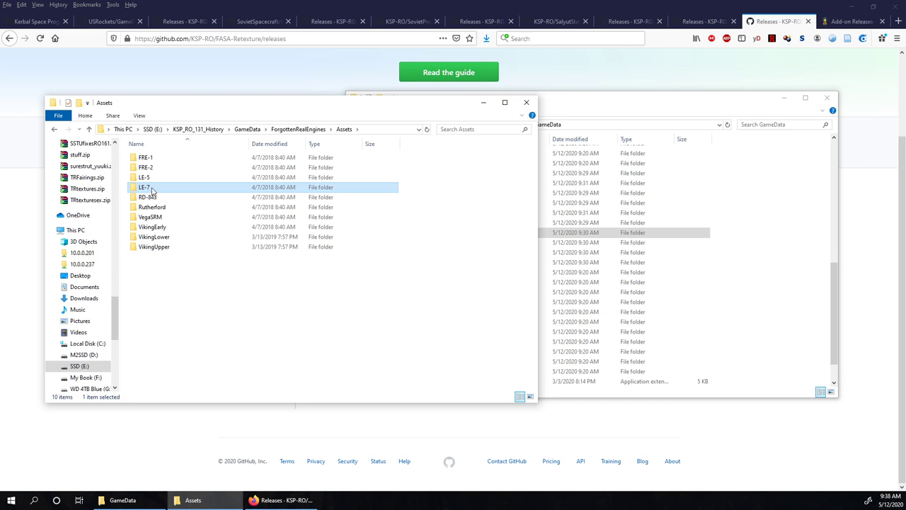
left_click(156, 198)
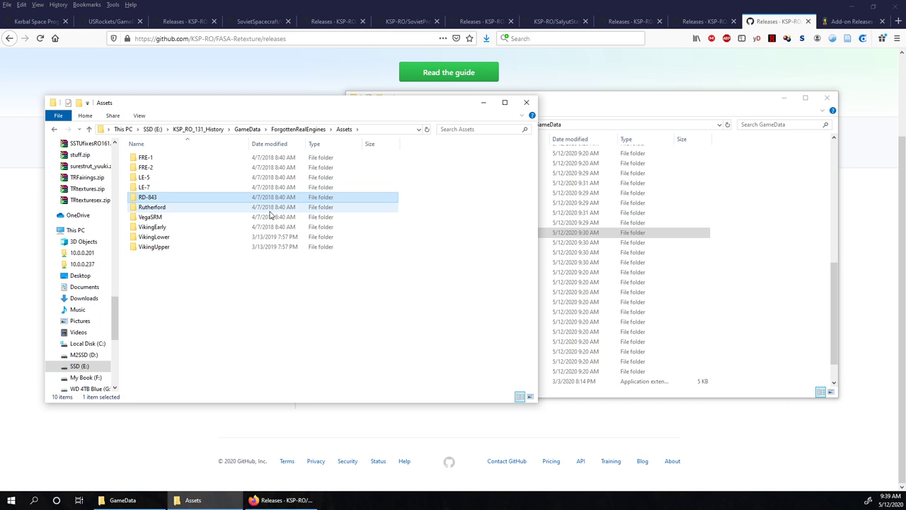
left_click(182, 211)
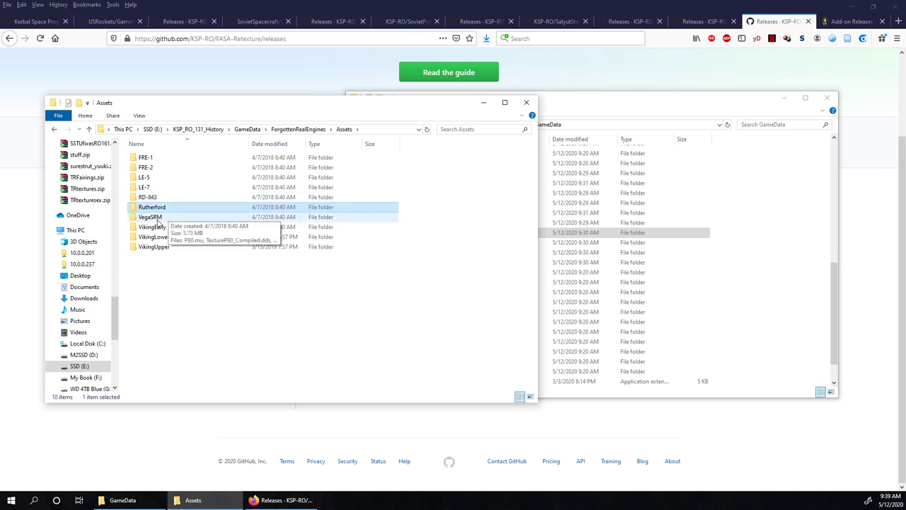
left_click(158, 218)
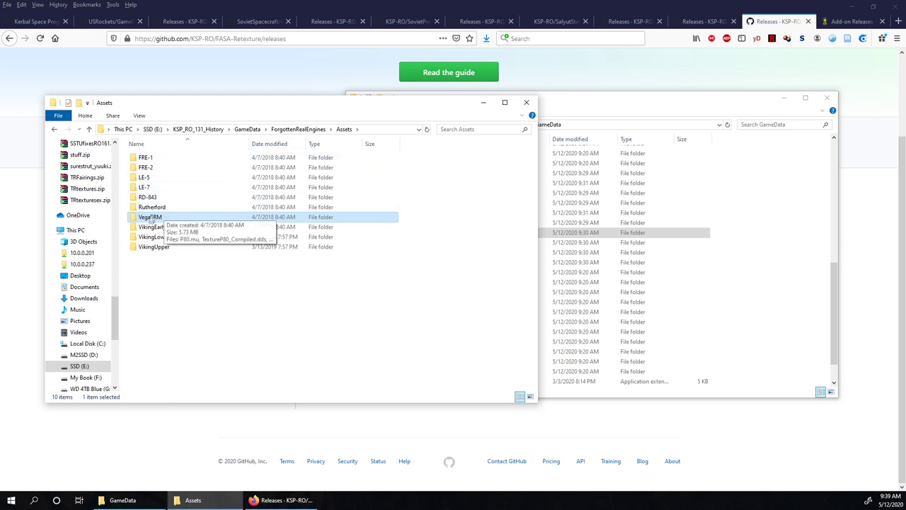
left_click_drag(170, 272, 138, 225)
left_click(200, 277)
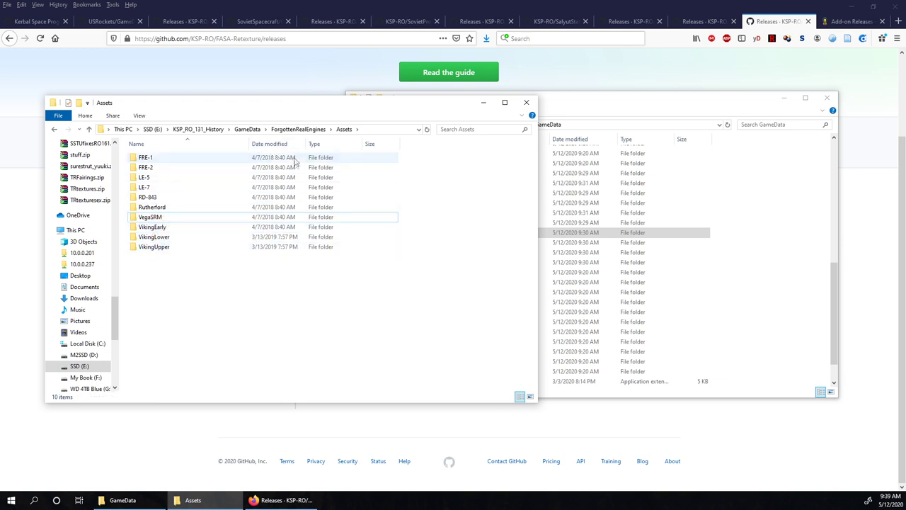
left_click(295, 130)
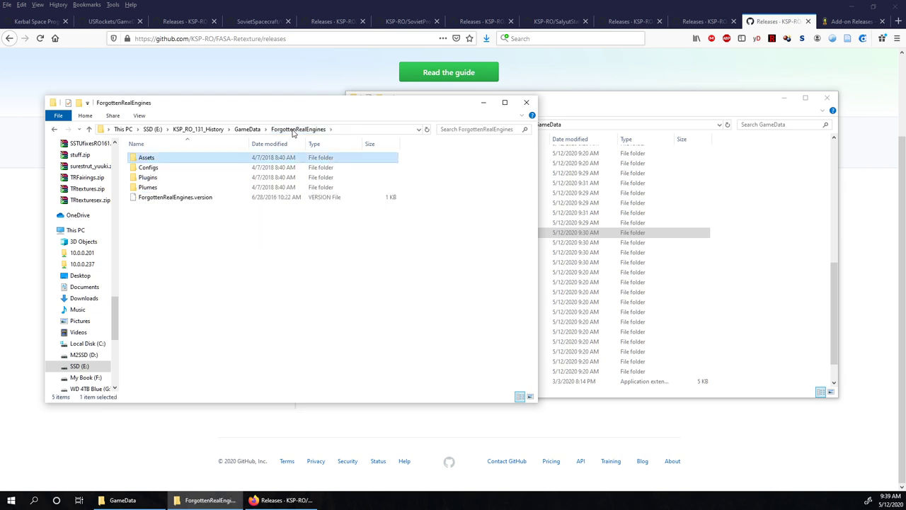
Return to the KSP_RO_131_History GameData folder and go through the entries from FreedomTex and FShangarExtender to HullCameraVDS and KAS.
left_click(248, 129)
scroll(251, 213, "down", 6)
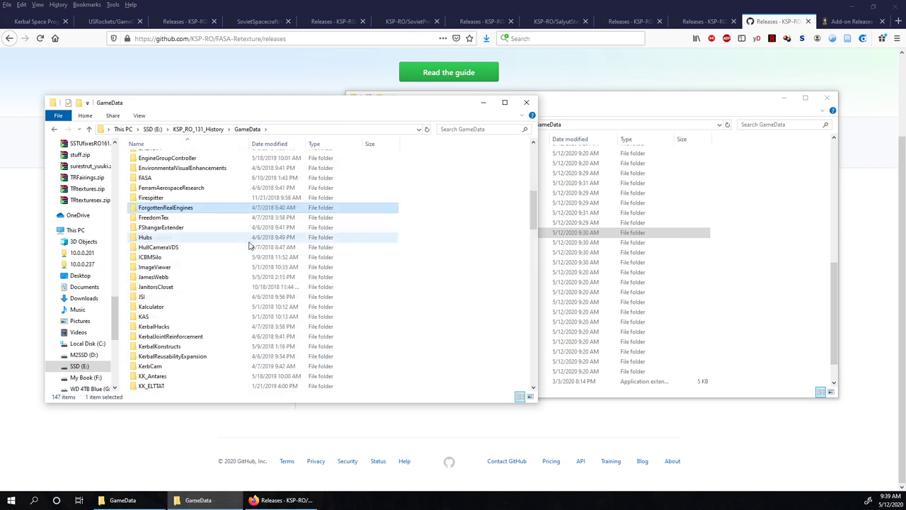
left_click(166, 218)
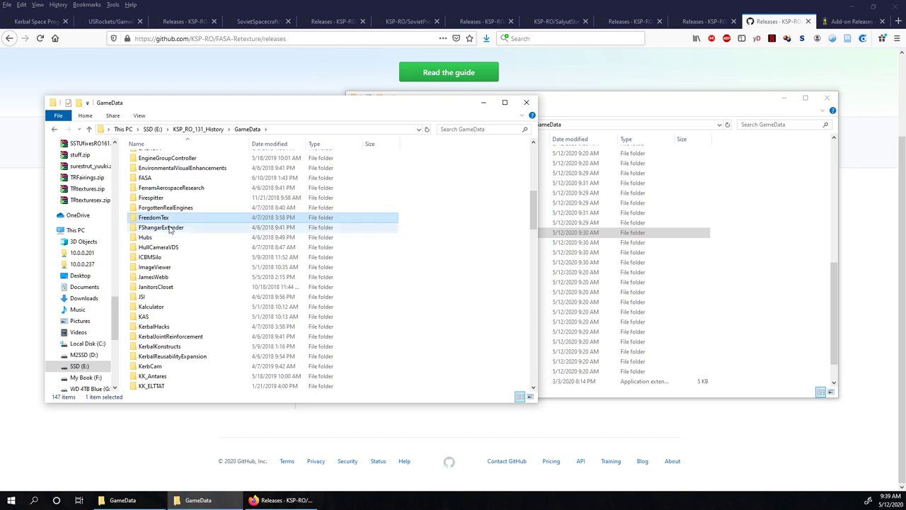
left_click(169, 227)
left_click(173, 247)
scroll(178, 257, "down", 1)
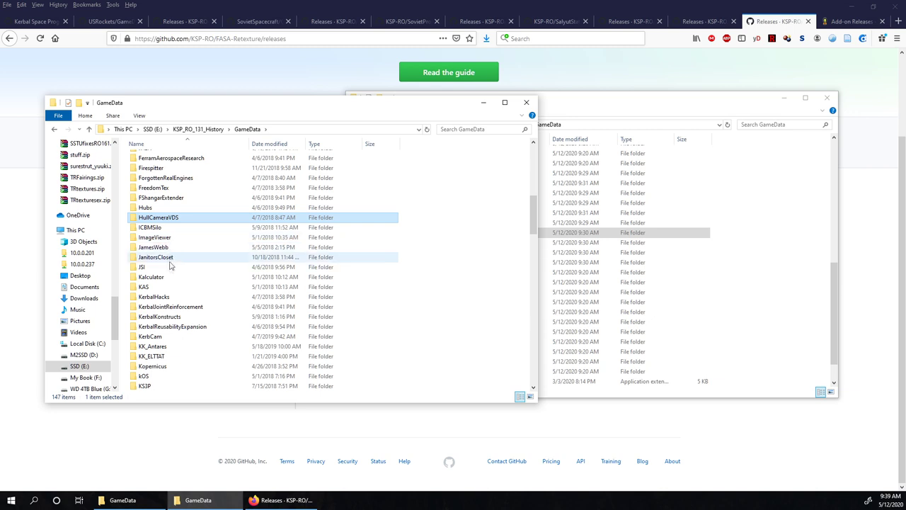
left_click(170, 286)
scroll(172, 289, "down", 1)
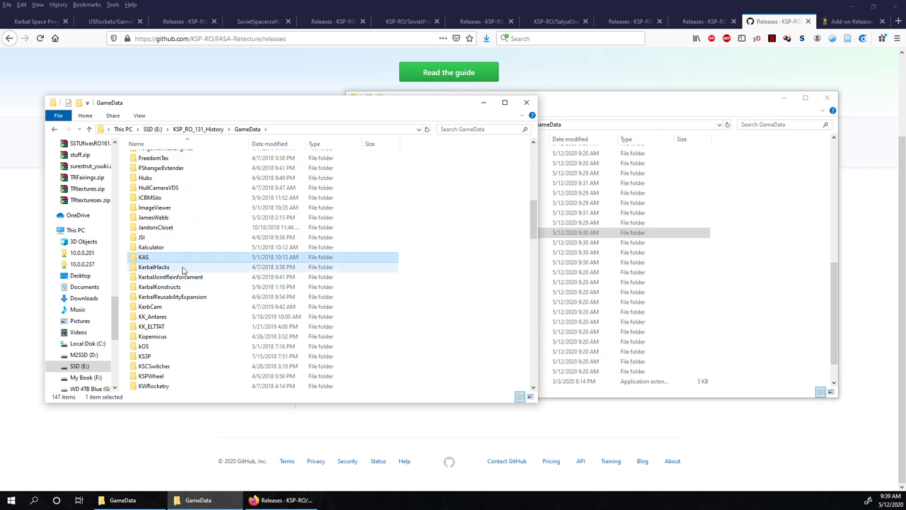
Go through the GameData entries from KerbalHacks and KerbalJointReinforcement to KerbalKonstructs, KerbalReusabilityExpansion and KerbCam.
left_click(180, 270)
left_click(180, 277)
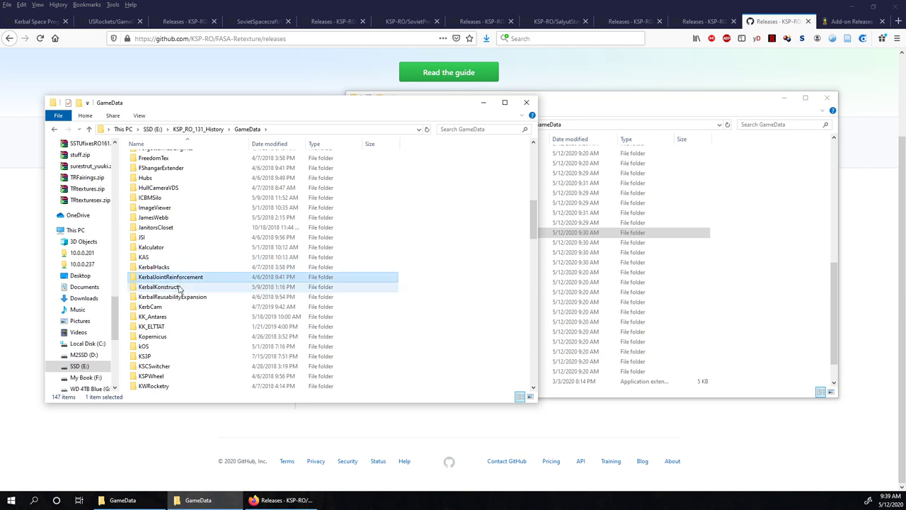
left_click(180, 287)
left_click(180, 297)
scroll(180, 299, "down", 3)
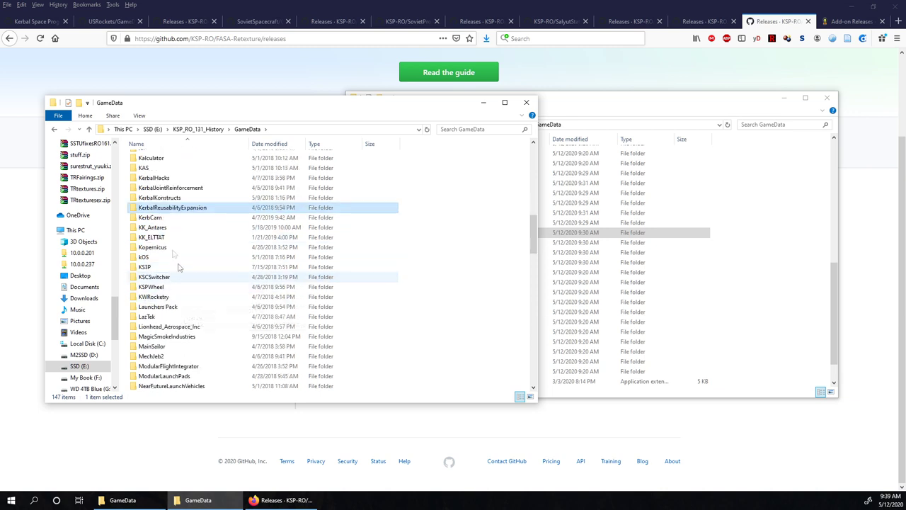
left_click(169, 219)
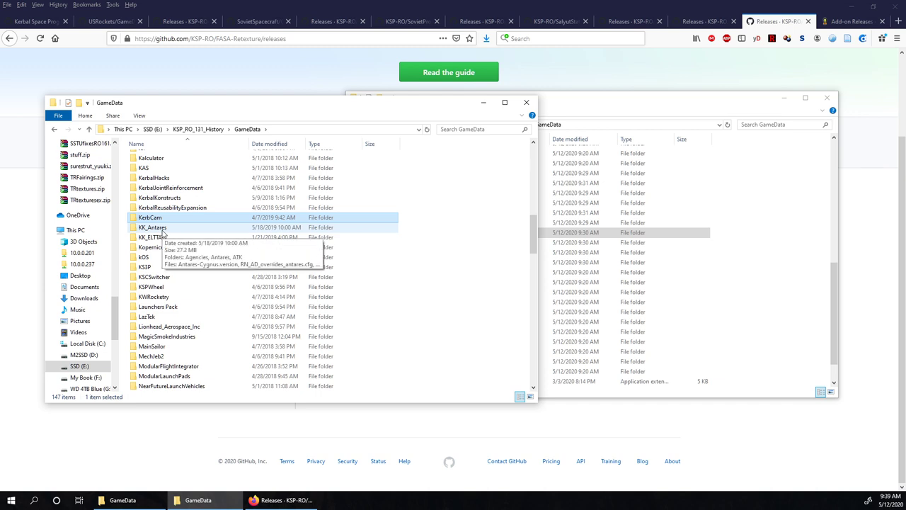
Check the old install's KK_Antares folder against the matching entry in the KSP_RO_181_History GameData folder.
left_click(162, 229)
left_click(626, 124)
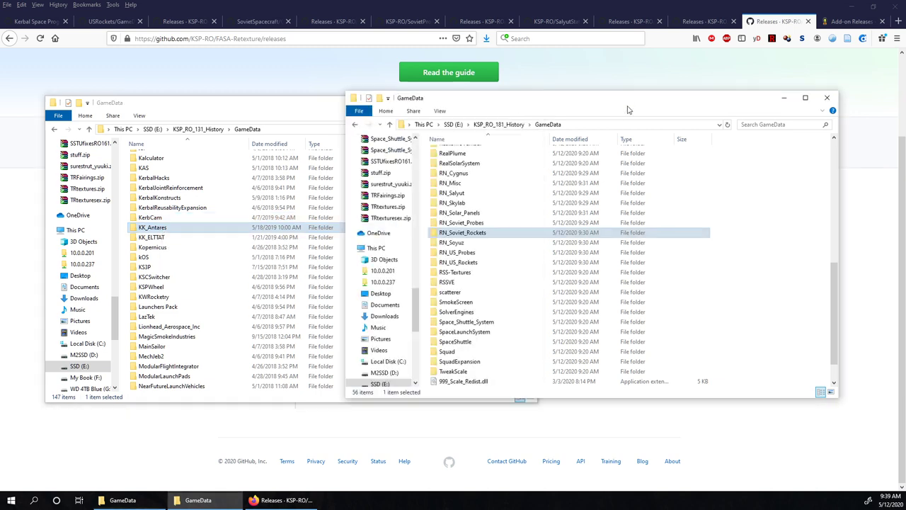
scroll(588, 204, "up", 10)
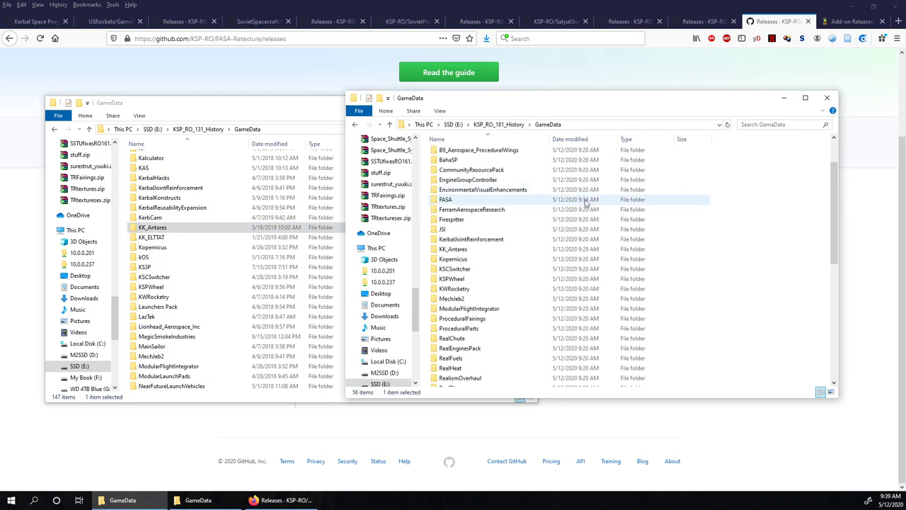
left_click(468, 252)
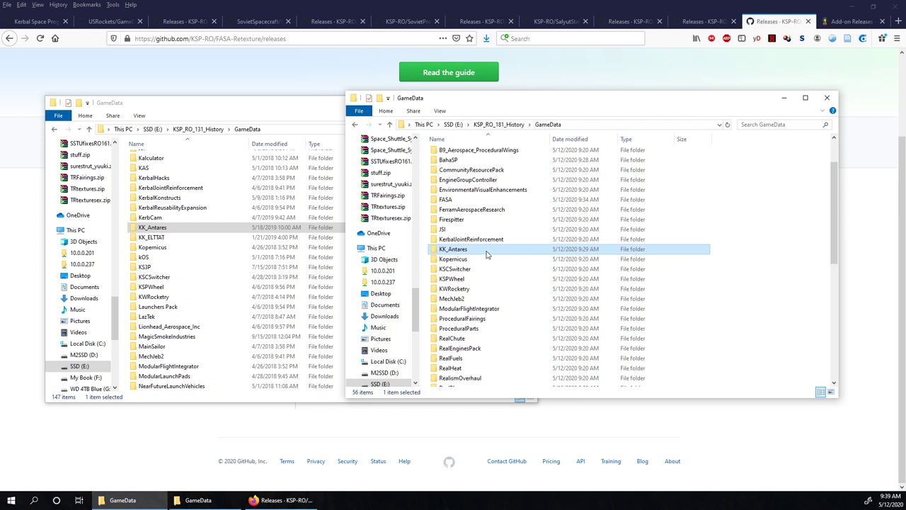
Look for the KK_ELTTAT parts in the Thor folder of RN_US_Rockets in KSP_RO_181_History, and return to that install's GameData.
left_click(196, 239)
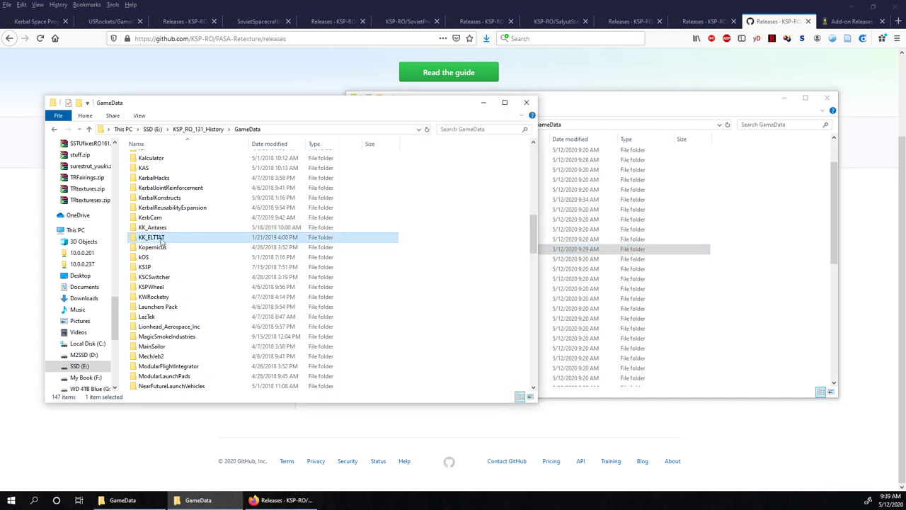
left_click(676, 292)
scroll(675, 290, "down", 5)
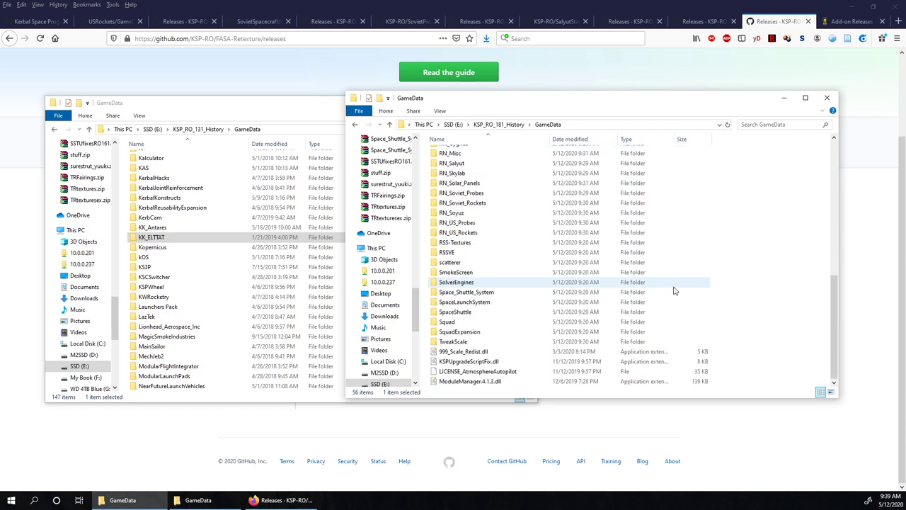
double_click(467, 233)
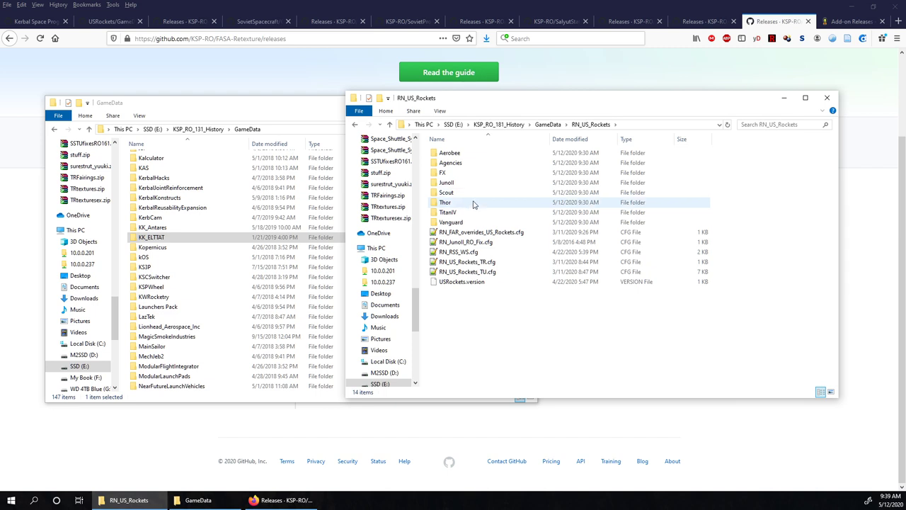
double_click(475, 205)
scroll(472, 212, "down", 3)
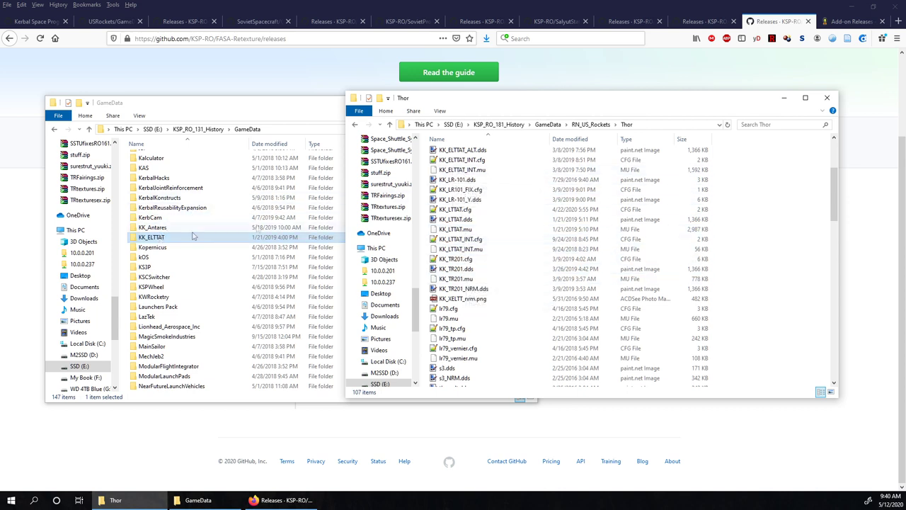
left_click(556, 125)
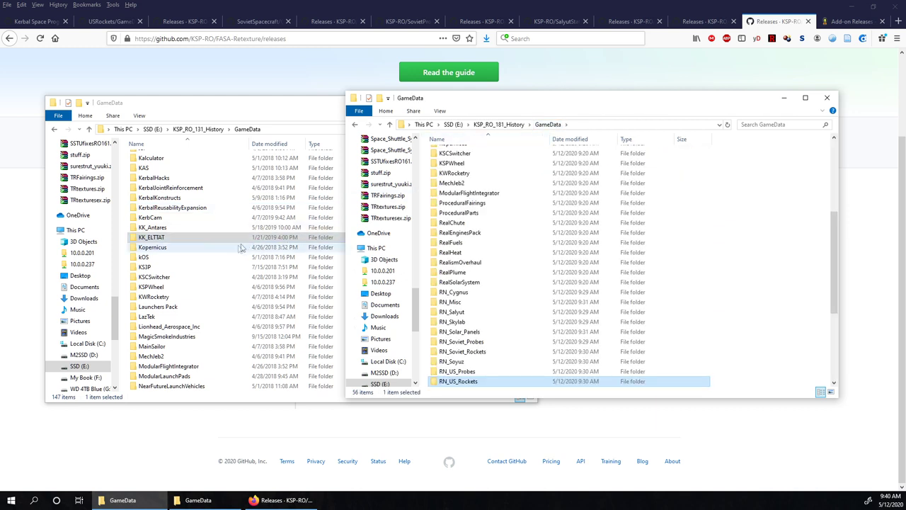
Move past kOS in the old GameData folder and open the Rockets folder inside Launchers Pack.
left_click(170, 261)
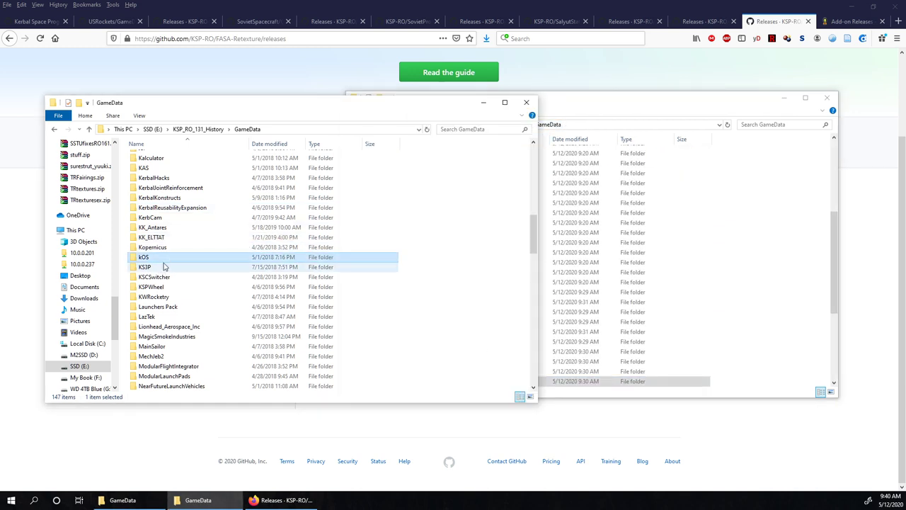
scroll(164, 267, "down", 2)
left_click(171, 248)
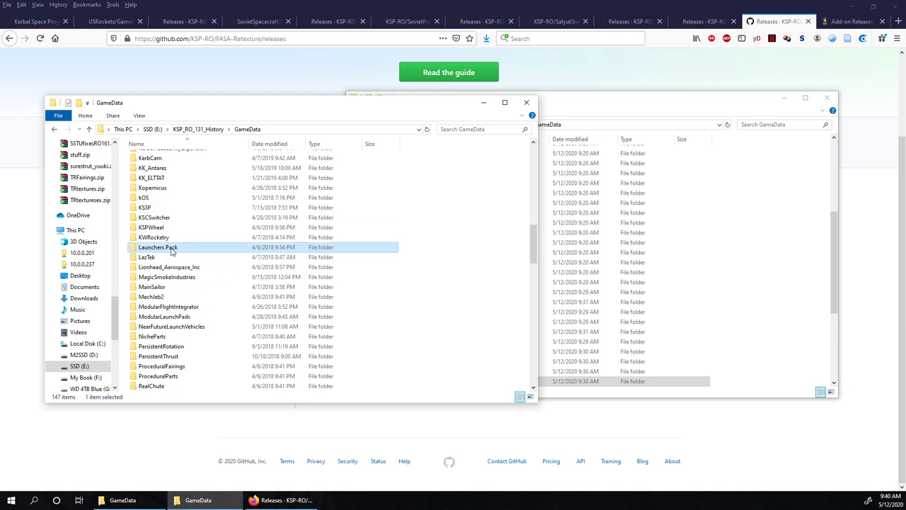
double_click(171, 248)
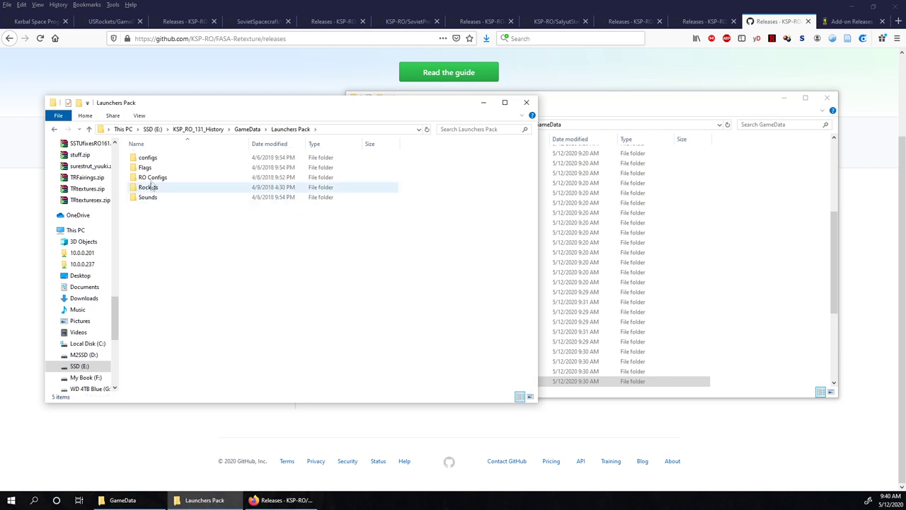
double_click(149, 186)
Review the Atlas V, Delta and SpaceX_ITS rocket folders in Launchers Pack, and return to GameData.
left_click(164, 159)
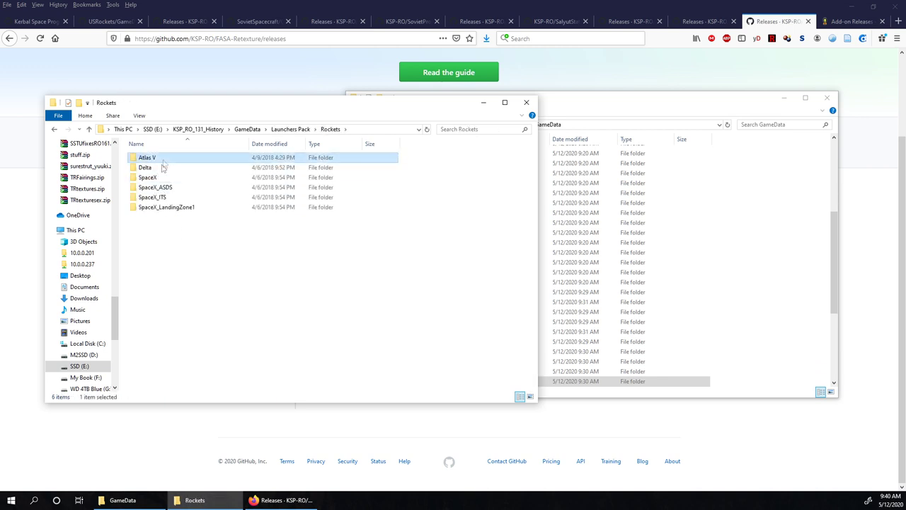
left_click(160, 169)
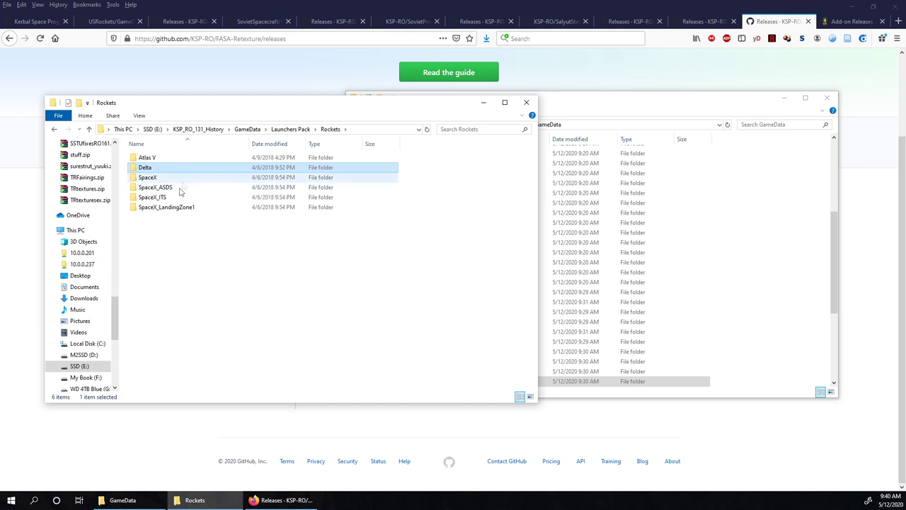
left_click(170, 198)
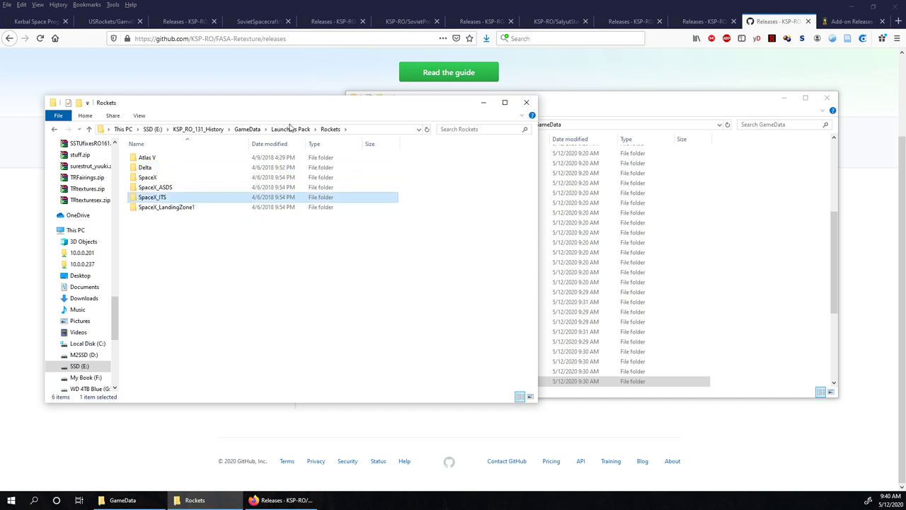
left_click(160, 158)
left_click(337, 305)
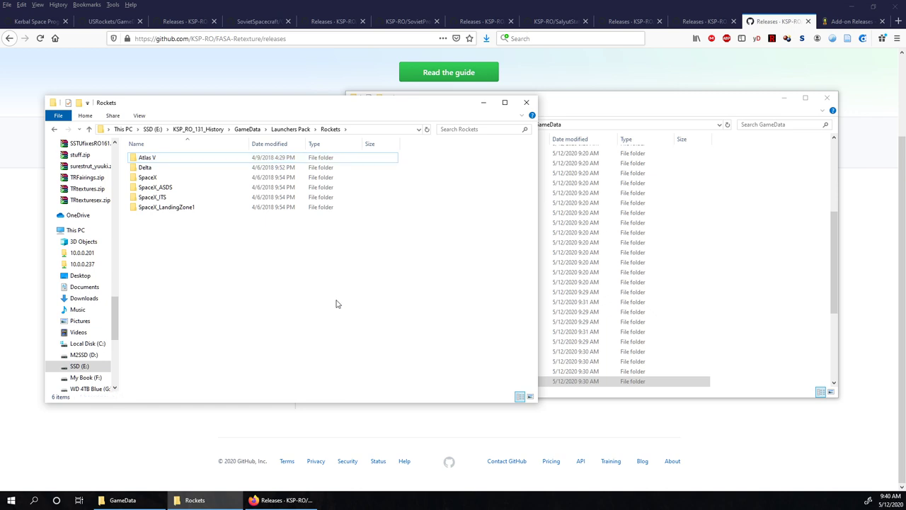
left_click(253, 130)
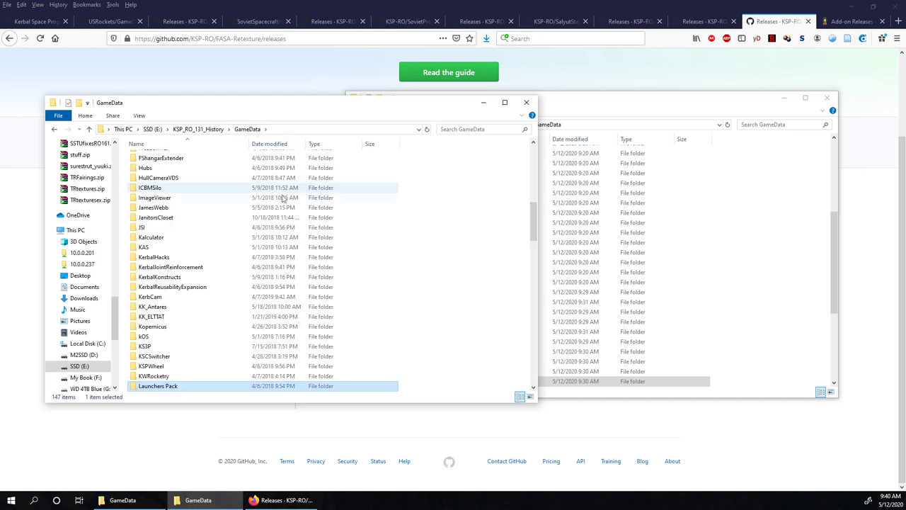
Look inside the Parts folder of LazTek and return to GameData.
scroll(163, 284, "down", 4)
left_click(171, 279)
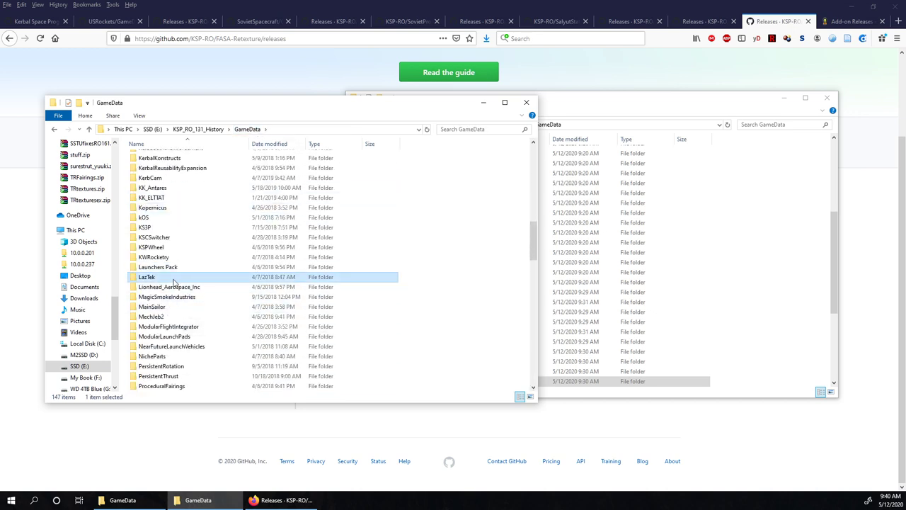
double_click(174, 281)
double_click(153, 157)
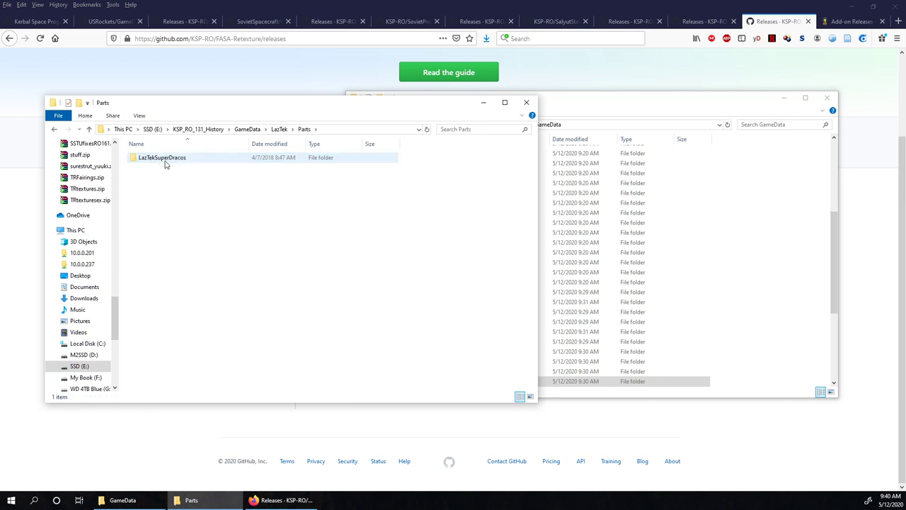
left_click(247, 129)
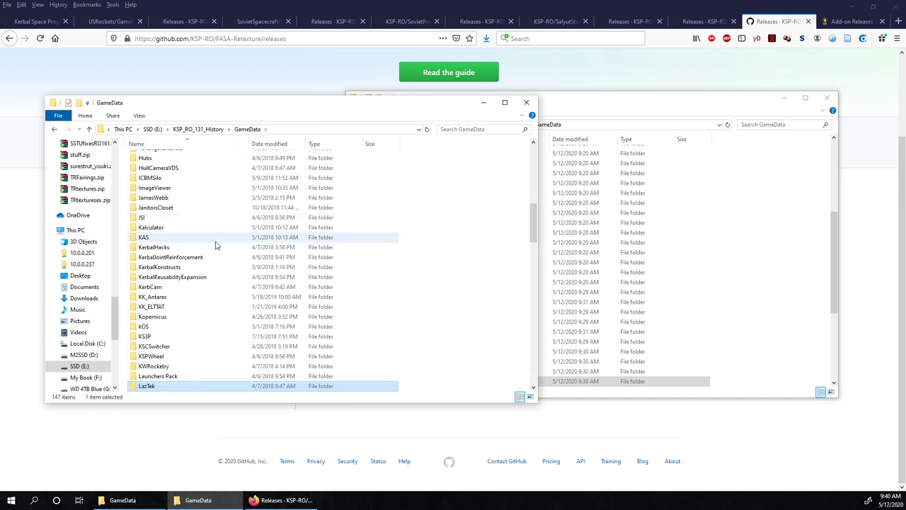
View the contents of the Lionhead_Aerospace_Inc folder and return to GameData.
scroll(216, 246, "down", 5)
left_click(189, 248)
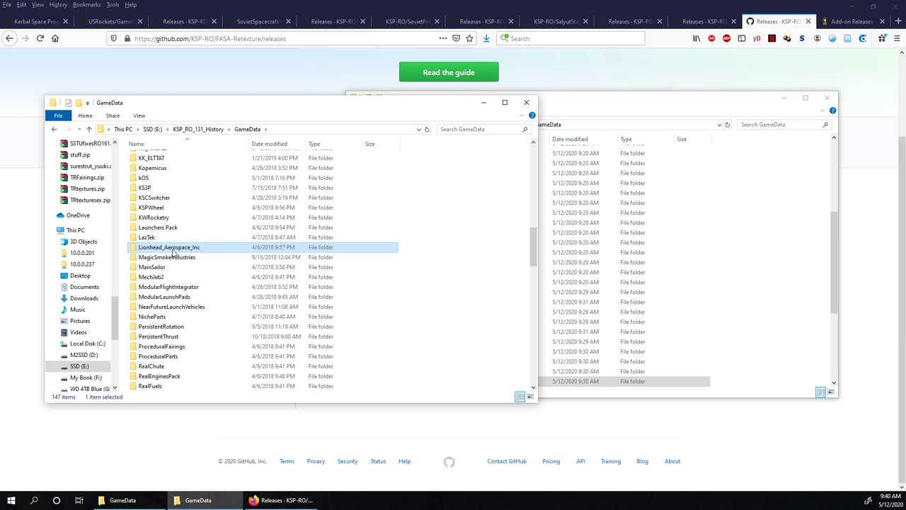
double_click(174, 249)
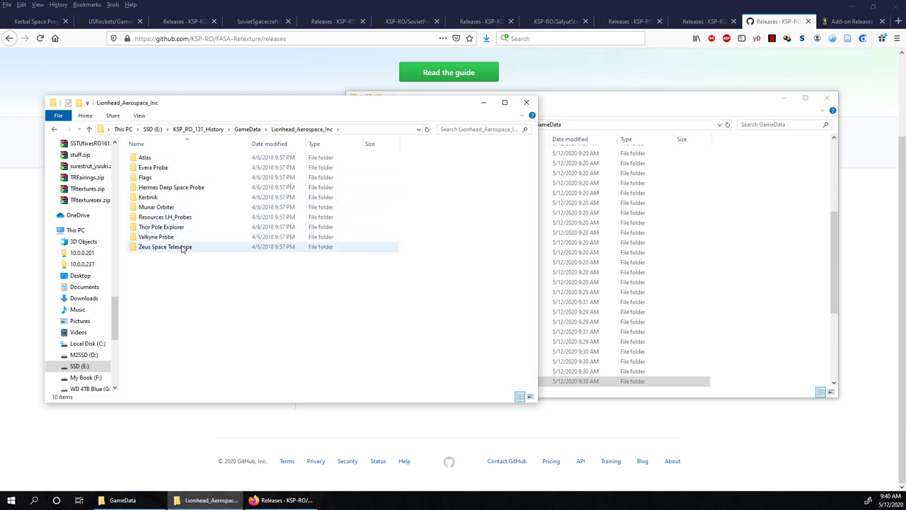
left_click(248, 129)
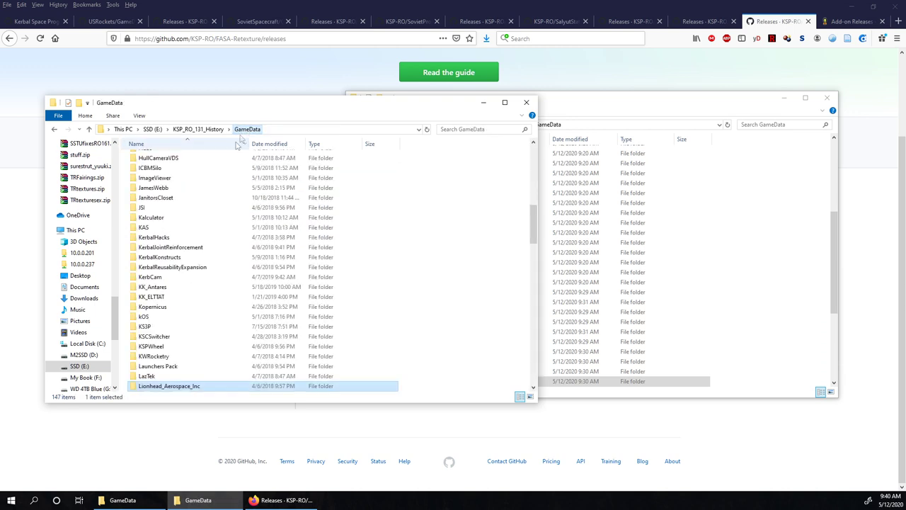
Look inside the NearFutureLaunchVehicles folder, return to GameData and bring the entries after it into view.
scroll(236, 229, "down", 5)
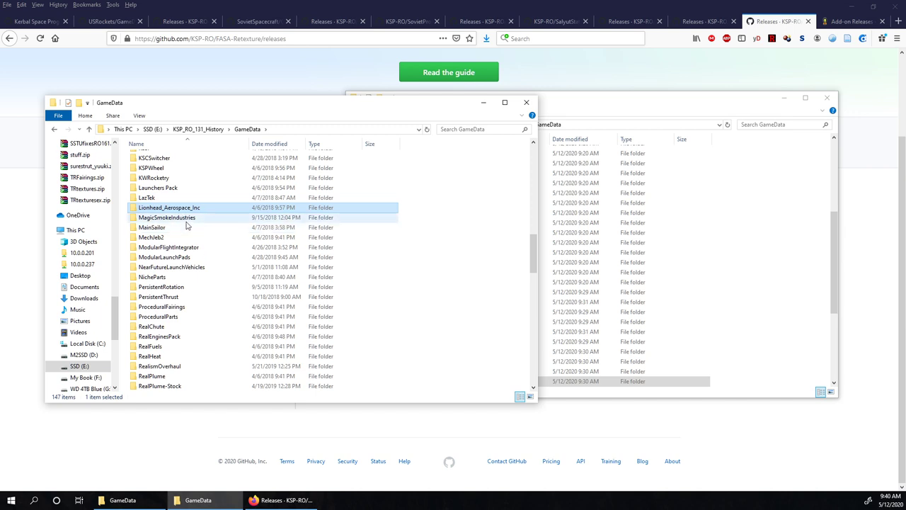
left_click(174, 270)
scroll(174, 272, "down", 2)
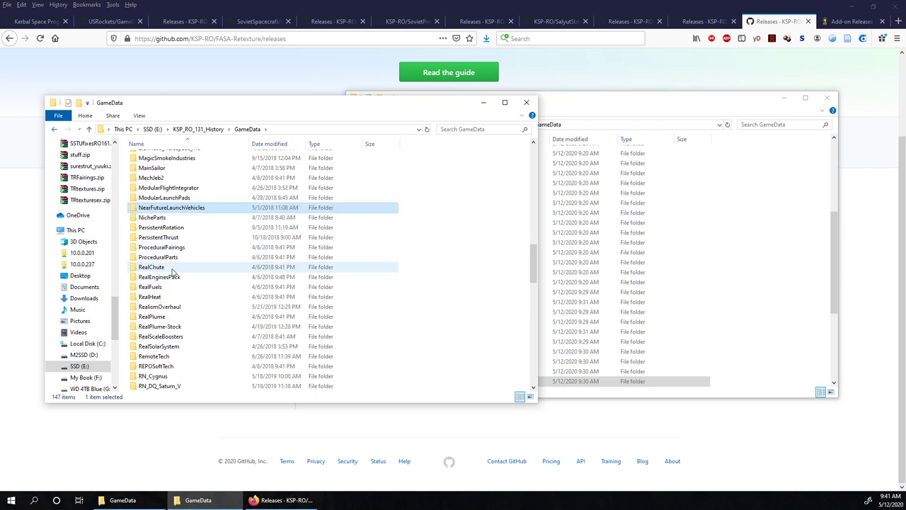
double_click(180, 210)
left_click(247, 128)
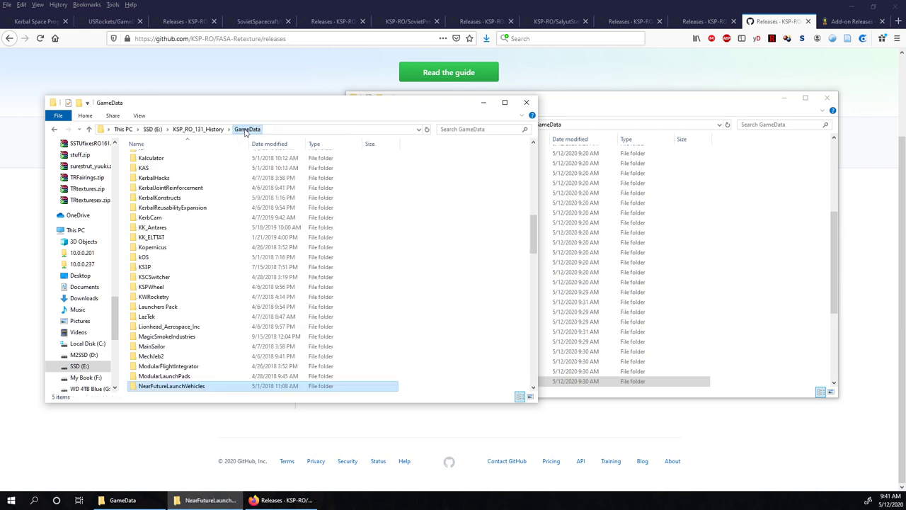
scroll(186, 279, "down", 4)
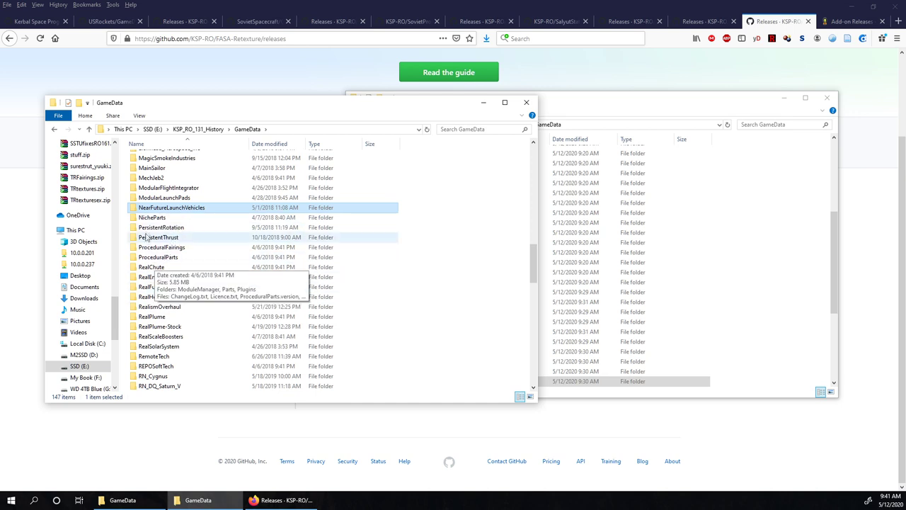
Open the NicheParts folder and view the engine folders inside its Parts subfolder.
double_click(152, 218)
double_click(156, 158)
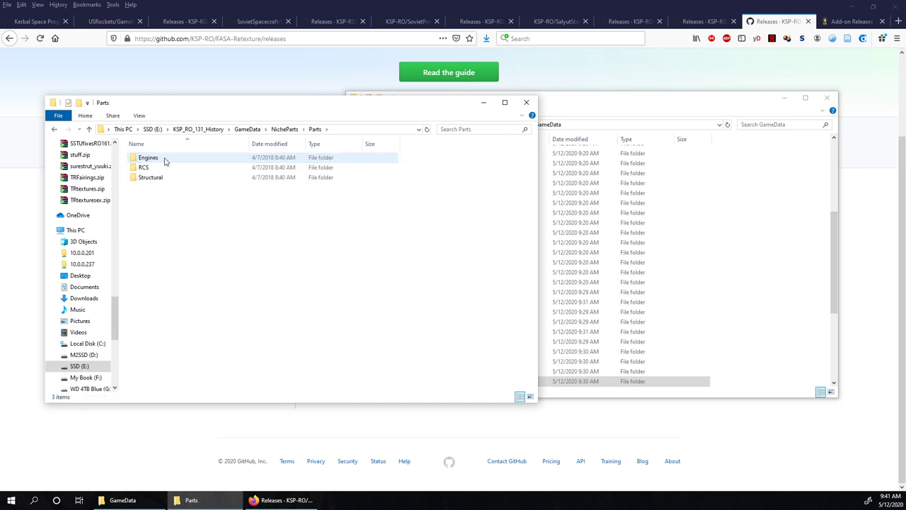
double_click(165, 159)
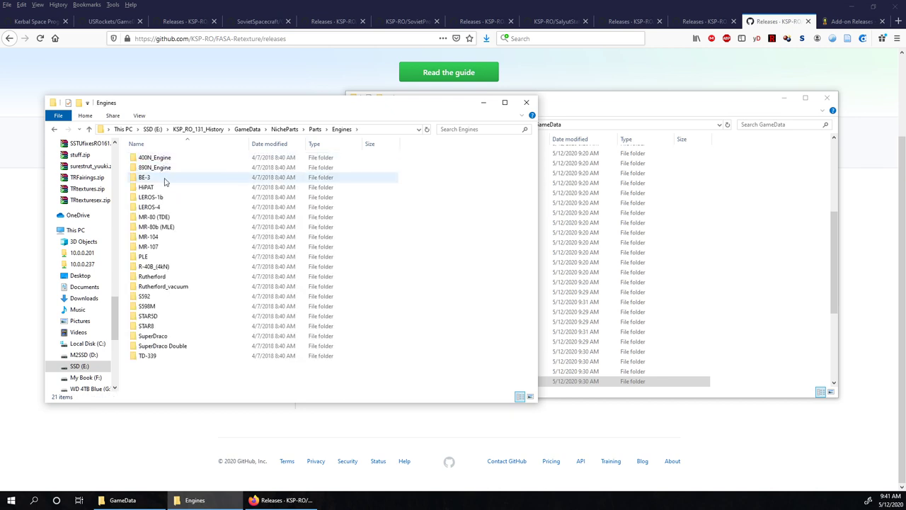
Single out the Rutherford, SuperDraco and BE-3 engine folders of NicheParts and return to GameData.
left_click(179, 277)
left_click(175, 287, "shift")
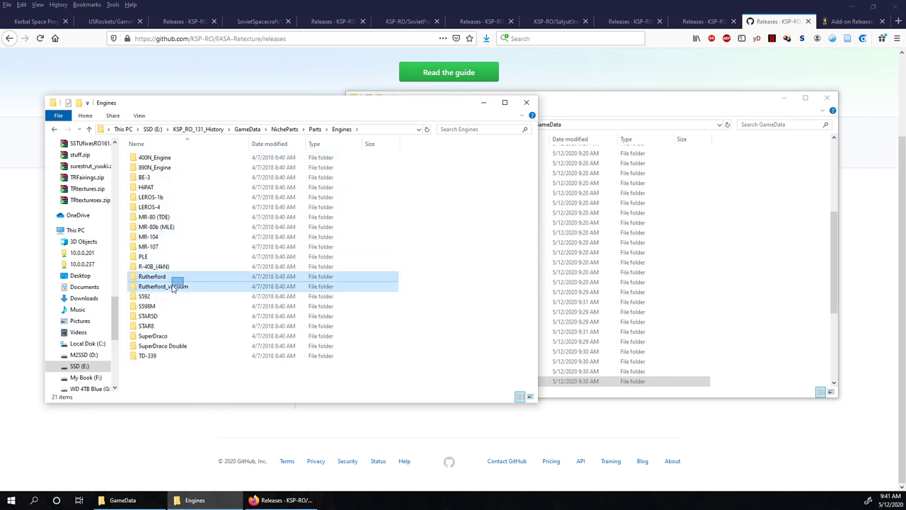
left_click(172, 336)
left_click(172, 346, "shift")
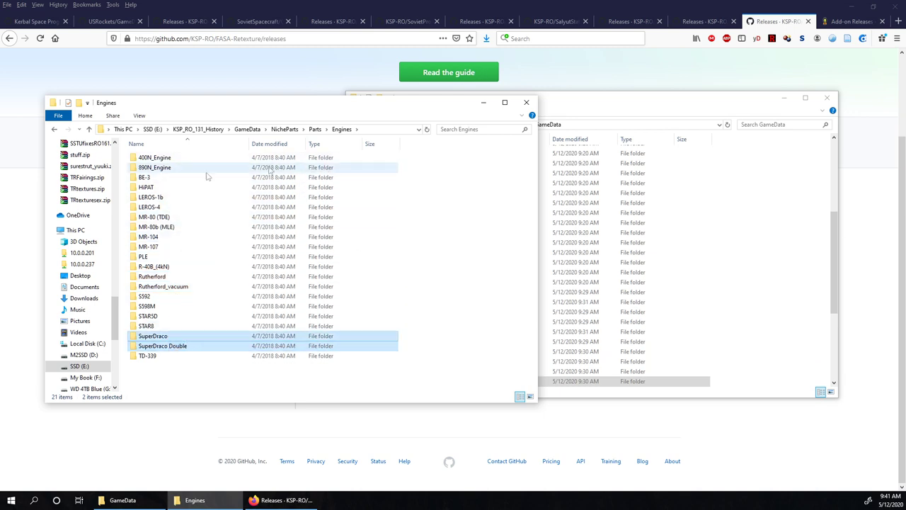
left_click(290, 178)
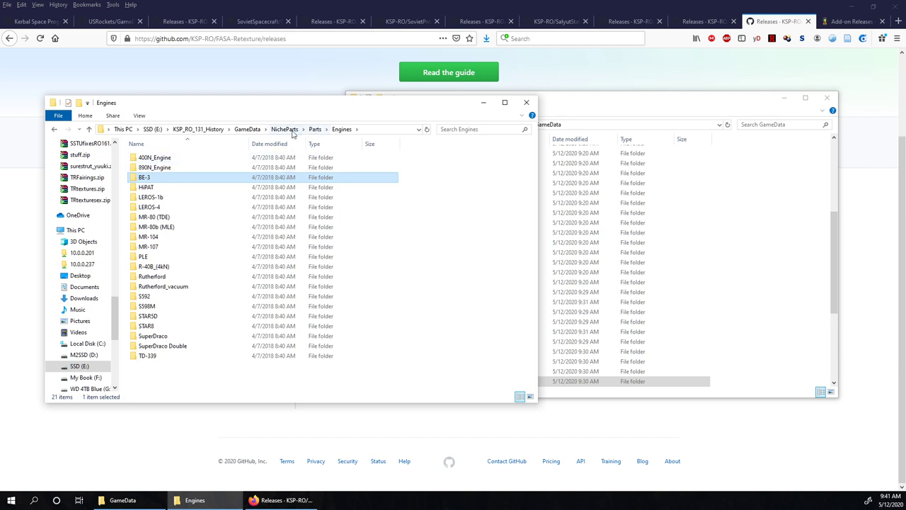
left_click(250, 130)
Check the PersistentRotation and RealEnginesPack folders, and find RealEnginesPack in the KSP_RO_181_History GameData for comparison.
scroll(253, 270, "down", 2)
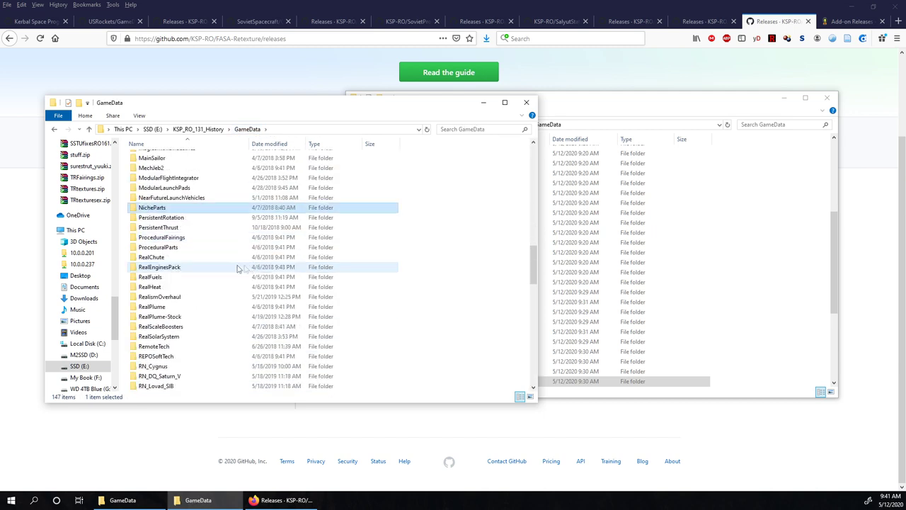
left_click(185, 218)
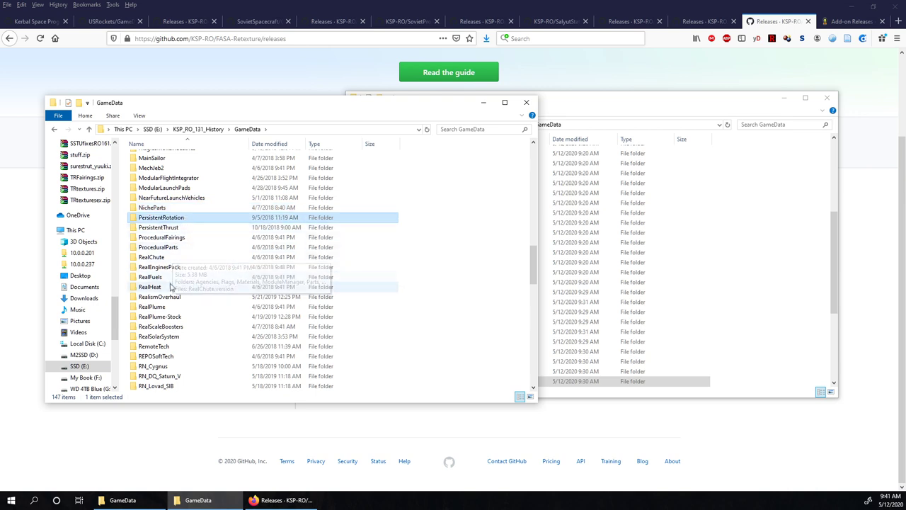
scroll(170, 290, "down", 1)
left_click(172, 240)
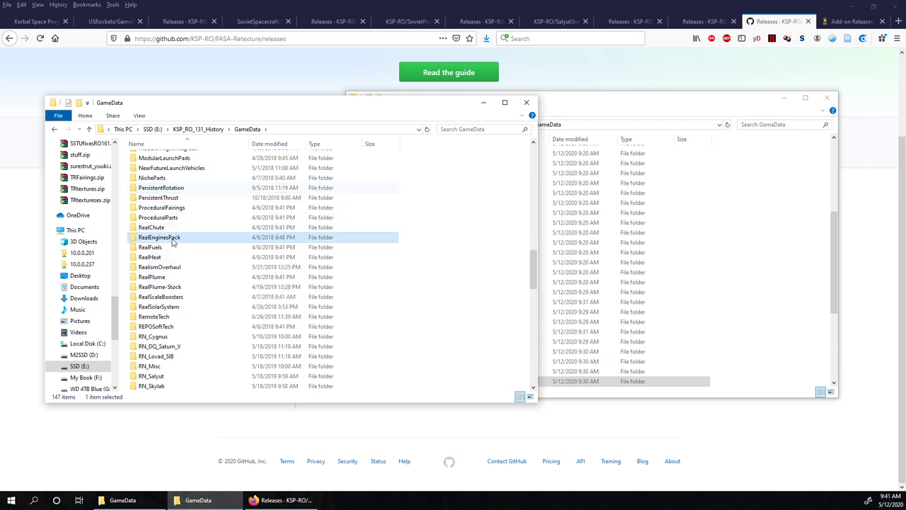
left_click(642, 99)
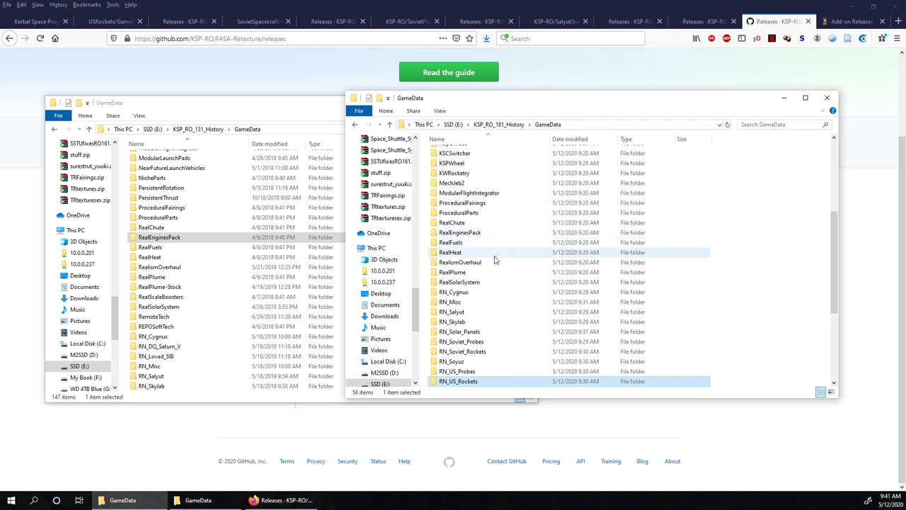
left_click(486, 235)
Look through the PostSovietPack folder inside the old install's RealEnginesPack and return to GameData.
double_click(160, 237)
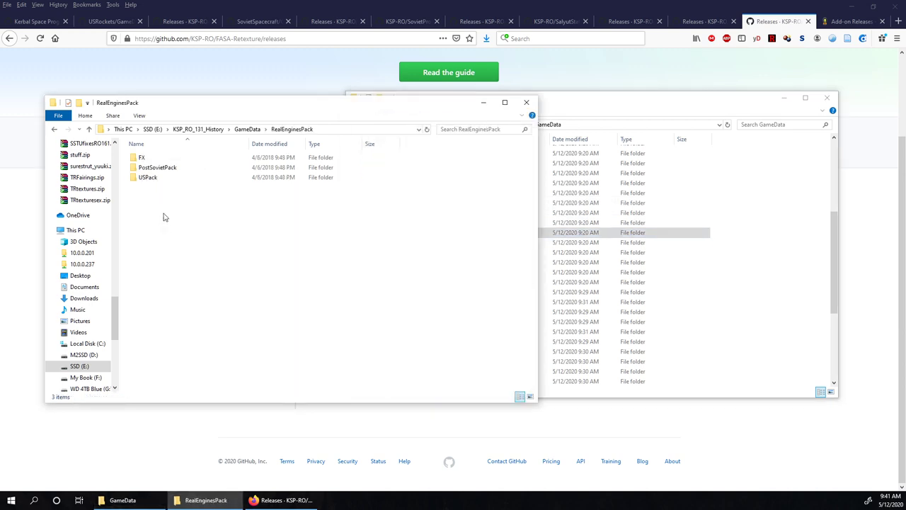
double_click(157, 167)
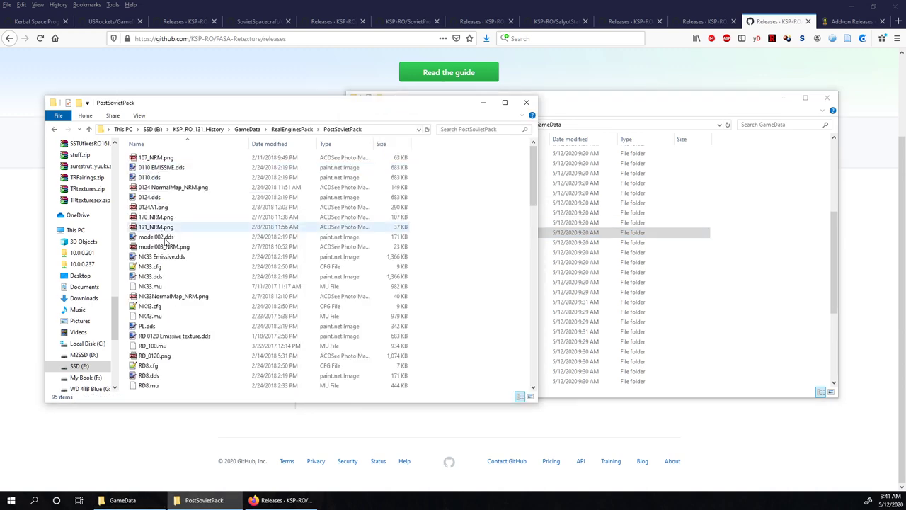
scroll(170, 255, "down", 5)
Select the RN folders from RN_Cygnus through RN_US_Rockets and look over the entries after them.
left_click_drag(185, 215, 258, 284)
scroll(258, 284, "down", 1)
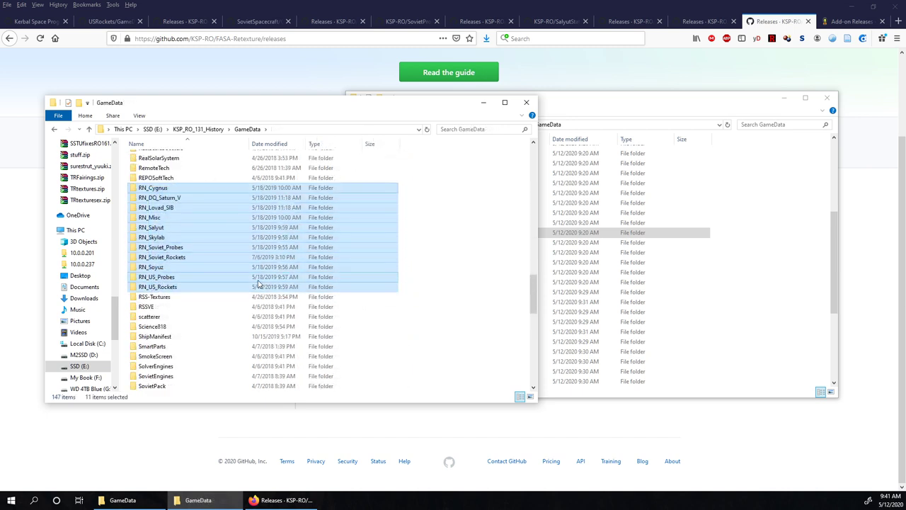
scroll(258, 283, "down", 3)
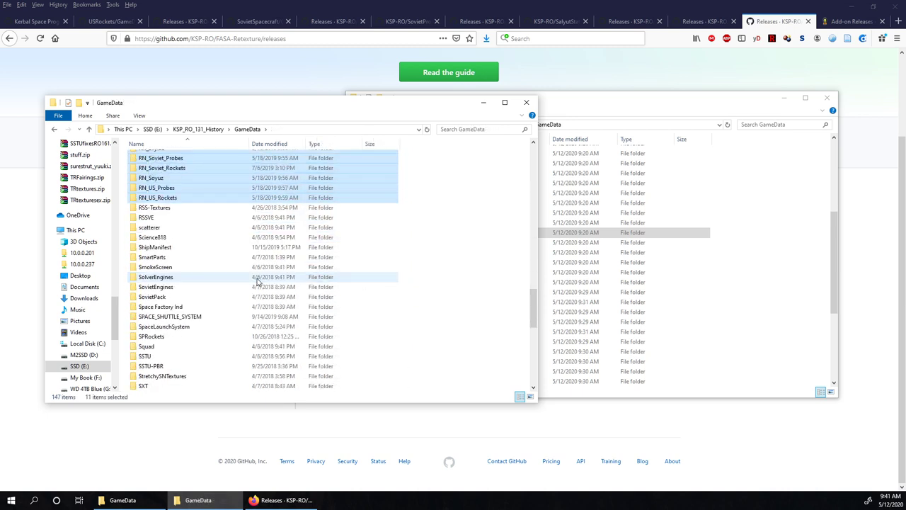
Review the entries after the RN folders and select the SovietPack and Space Factory Ind folders together.
left_click(198, 231)
scroll(198, 233, "down", 1)
left_click_drag(198, 232, 170, 280)
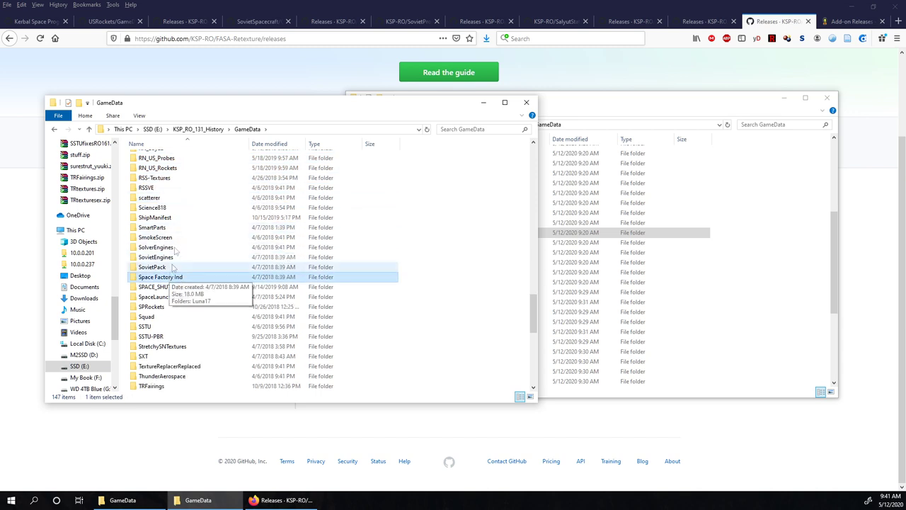
scroll(176, 239, "up", 2)
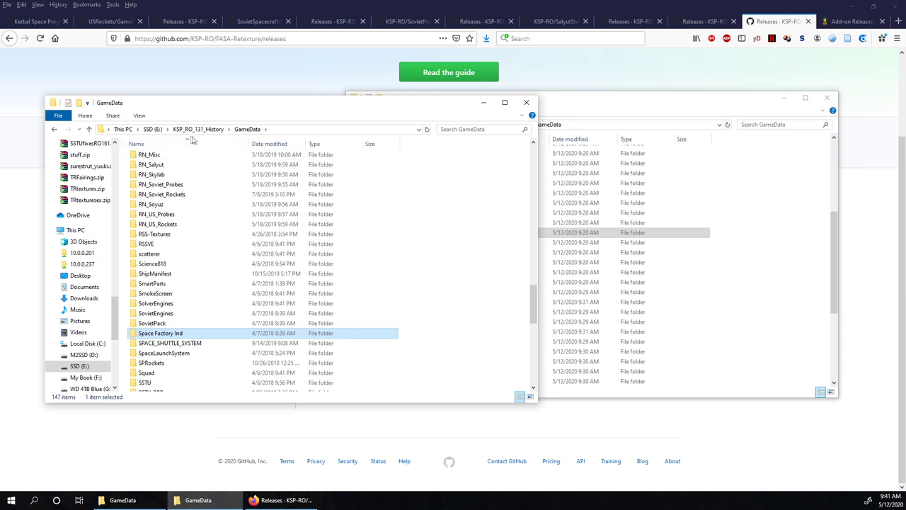
scroll(223, 247, "down", 2)
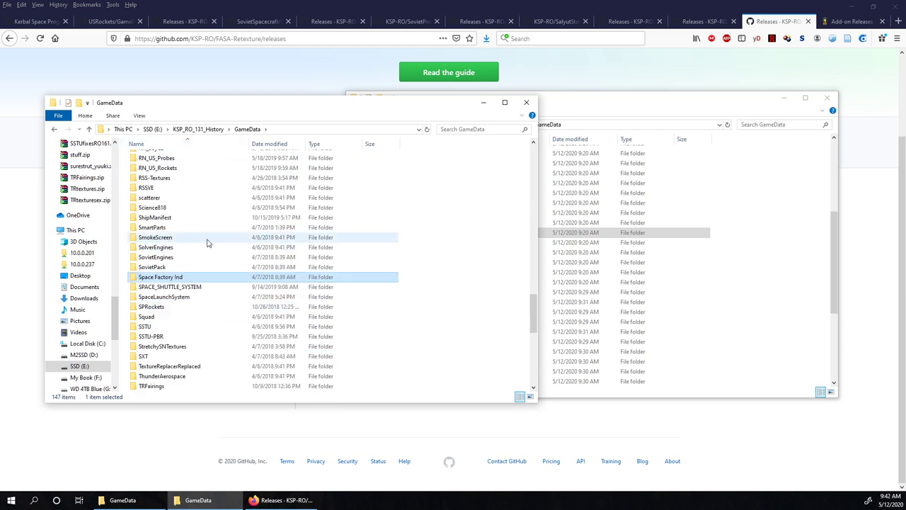
left_click(178, 267, "ctrl")
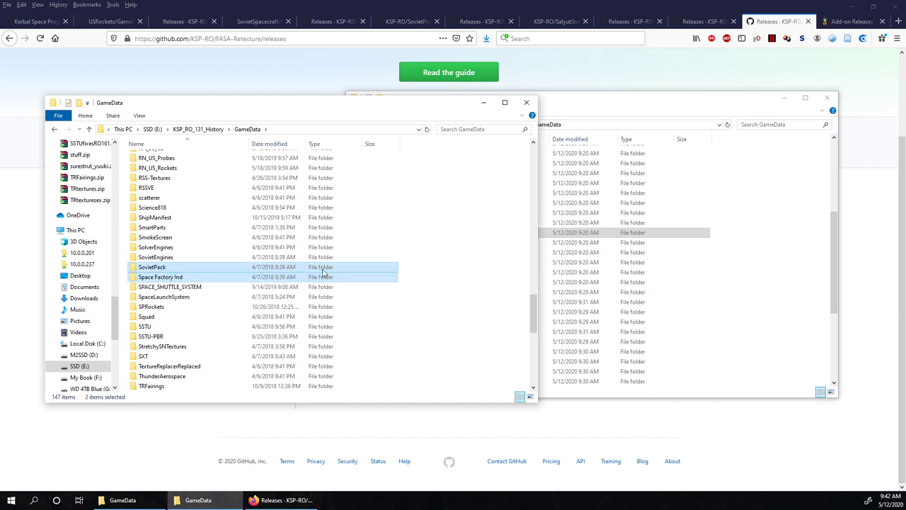
Look inside the Parts folder of SovietPack and return to GameData.
double_click(179, 271)
double_click(163, 158)
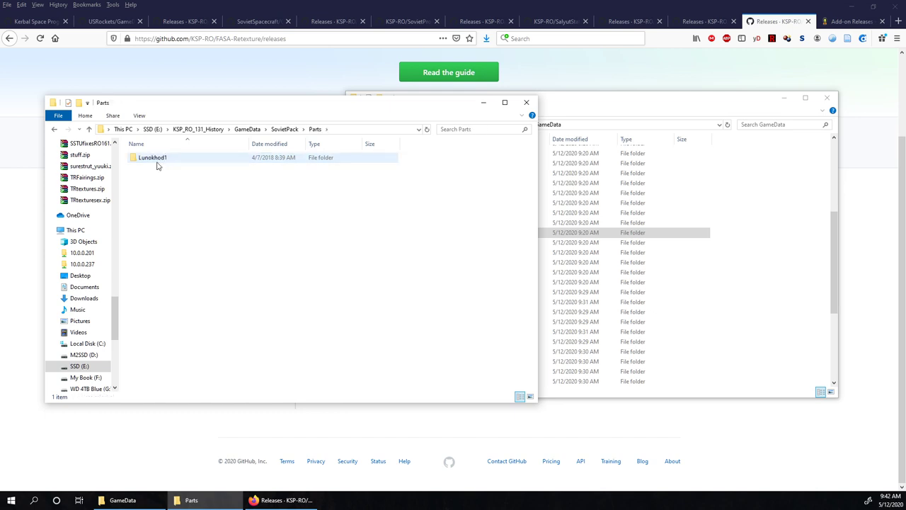
left_click(247, 129)
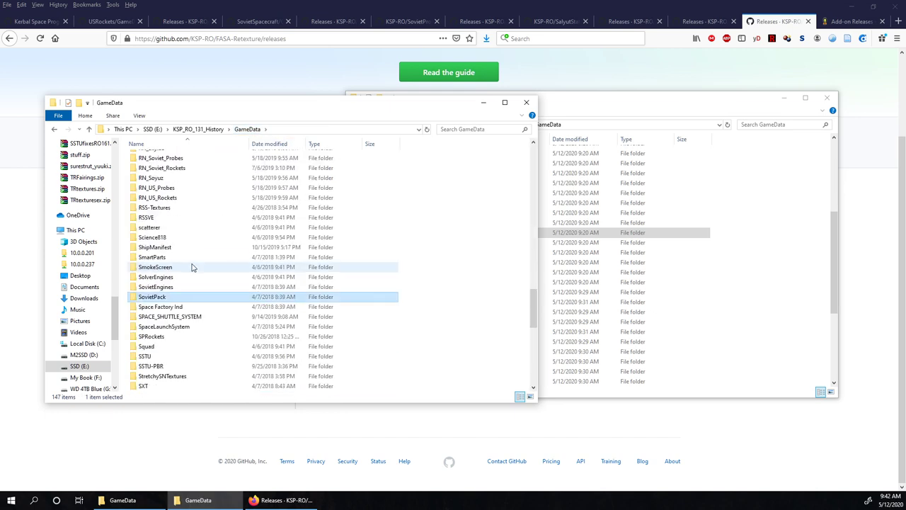
View the contents of Space Factory Ind, return to GameData and select it together with SovietPack.
double_click(170, 305)
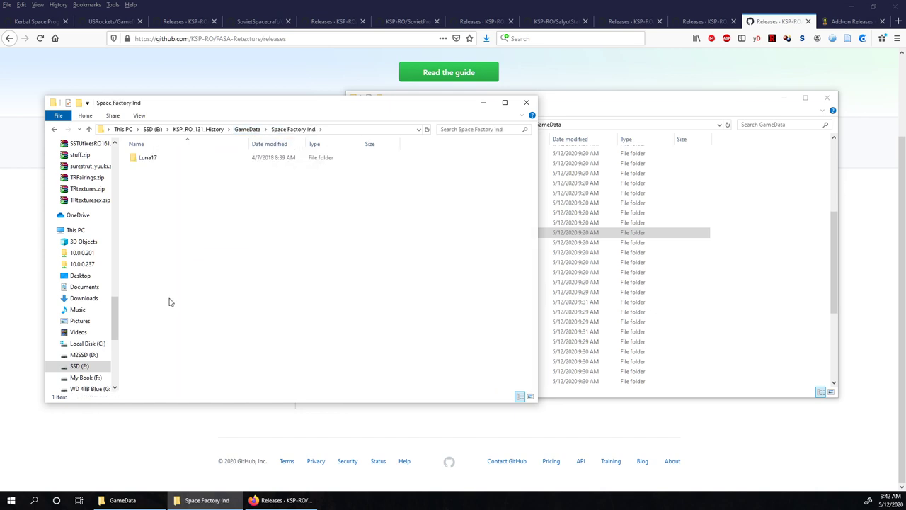
double_click(158, 163)
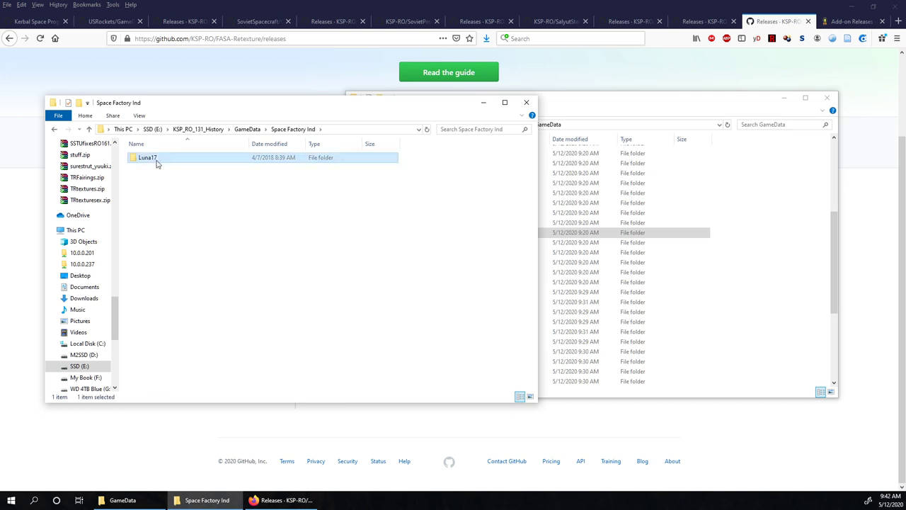
left_click(246, 129)
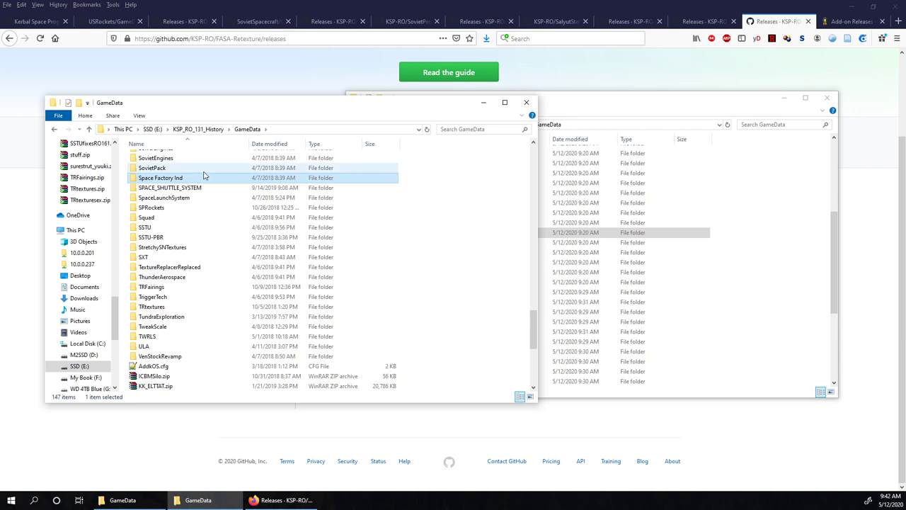
left_click(203, 170, "ctrl")
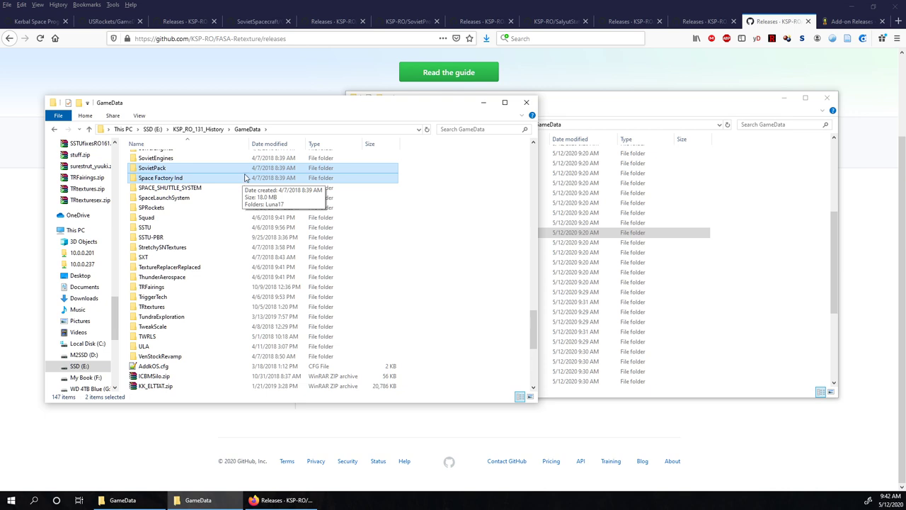
Check the SpaceLaunchSystem entry, look at the Electron folder inside SPRockets and return to GameData.
left_click(183, 198)
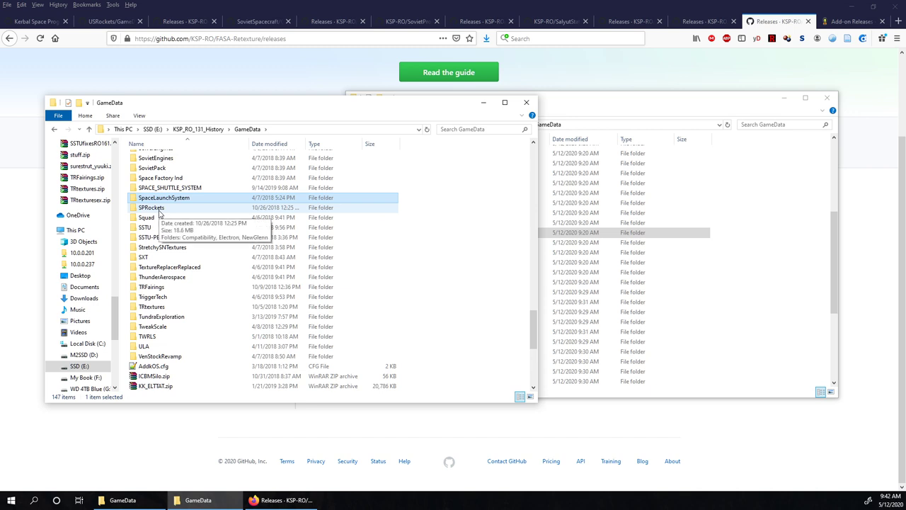
left_click(151, 208)
double_click(159, 211)
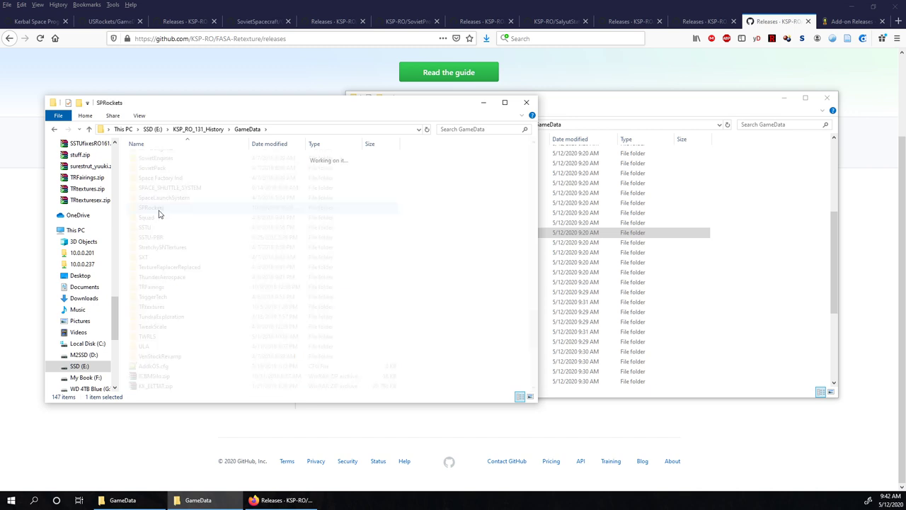
left_click(160, 170)
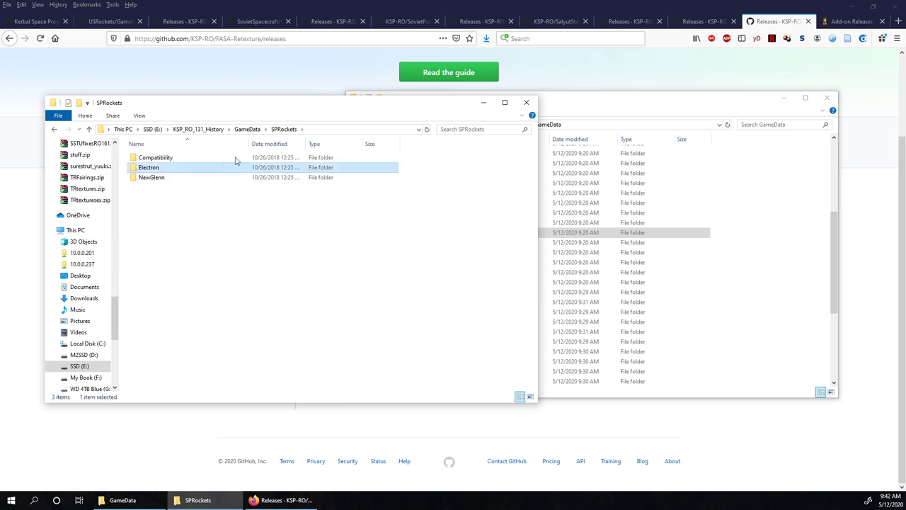
left_click(247, 129)
Check the TRFairings, TundraExploration, ULA and VenStockRevamp folders, and look back over the GameData entries up to KerbalKonstructs.
left_click(174, 267)
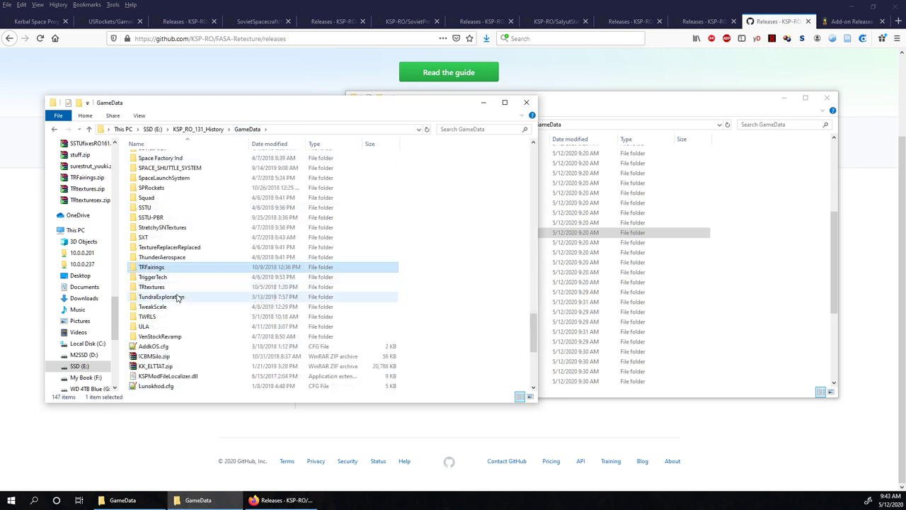
left_click(178, 298)
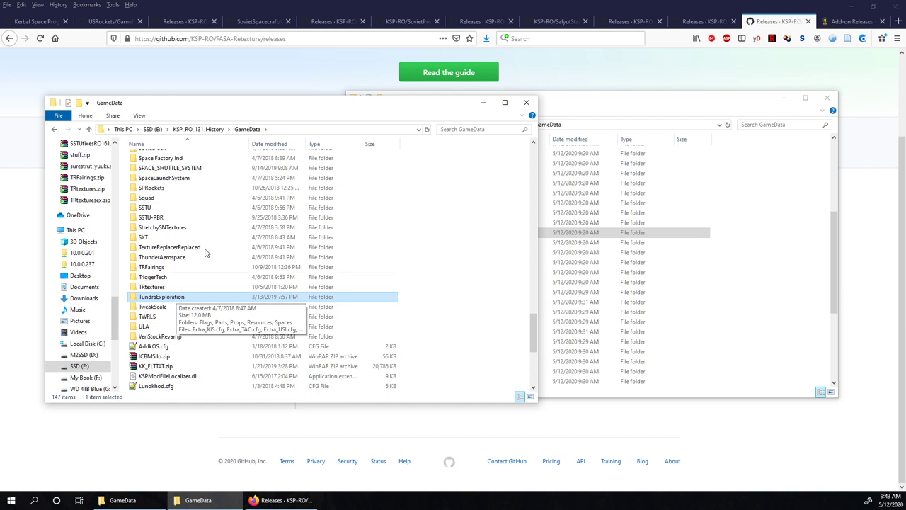
key("u")
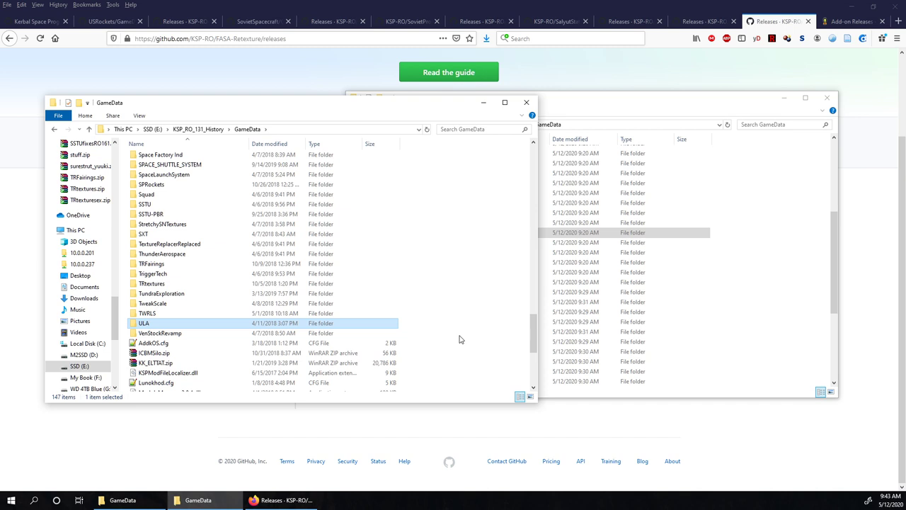
left_click(262, 336)
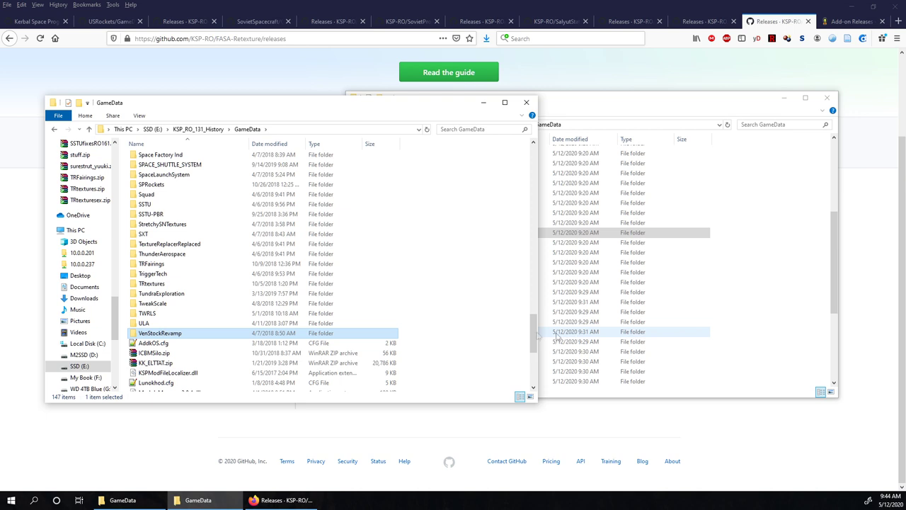
scroll(492, 333, "down", 2)
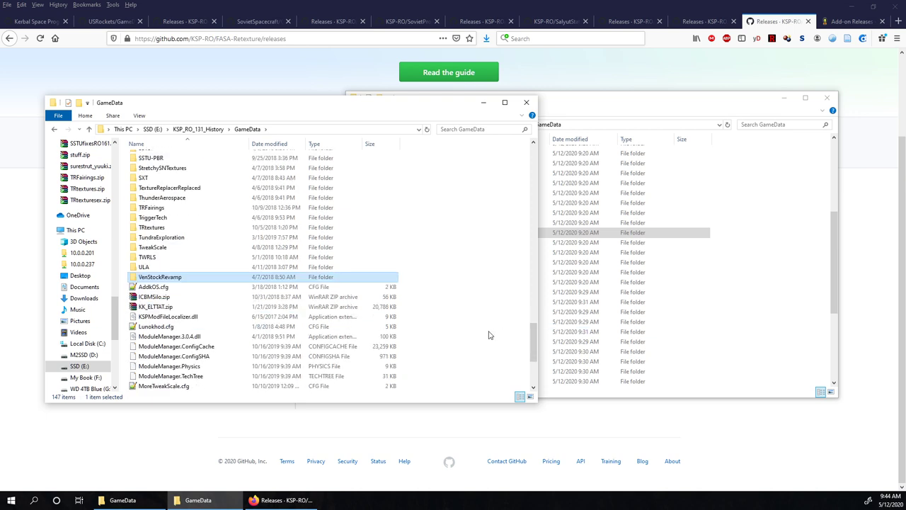
scroll(476, 338, "up", 8)
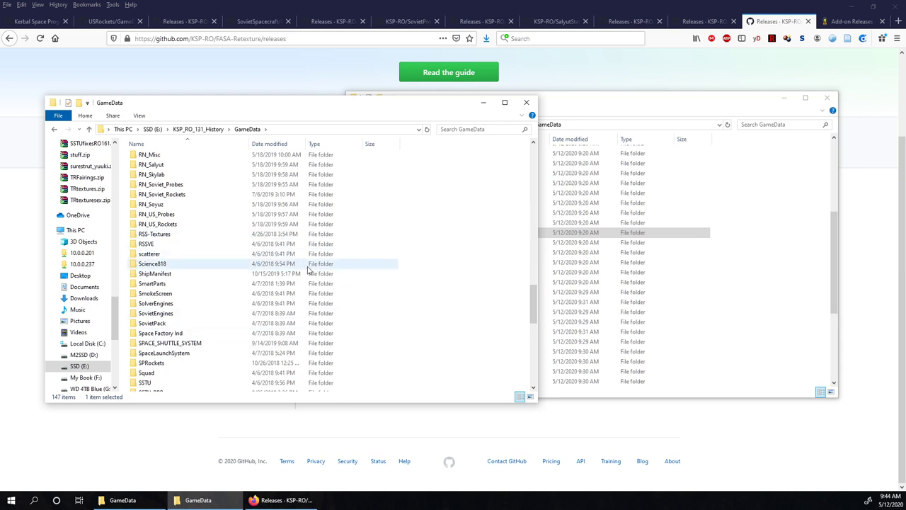
scroll(307, 256, "up", 7)
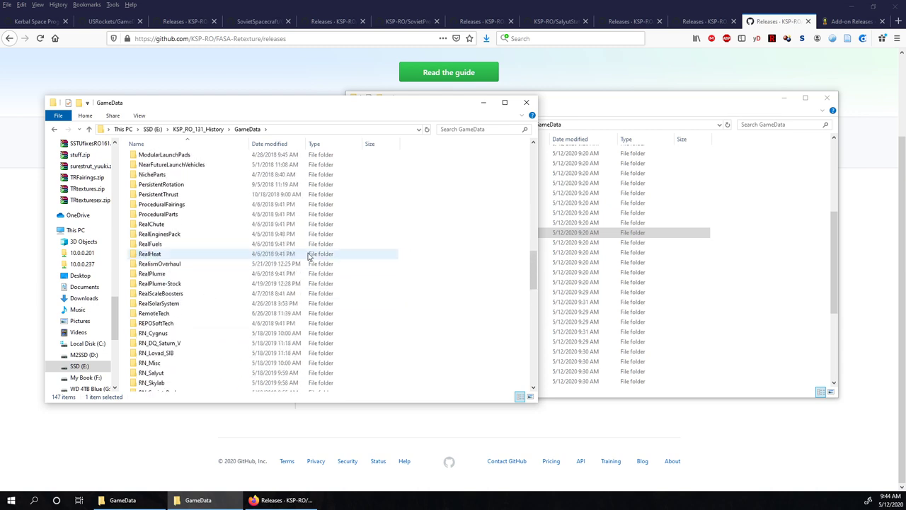
scroll(308, 256, "up", 4)
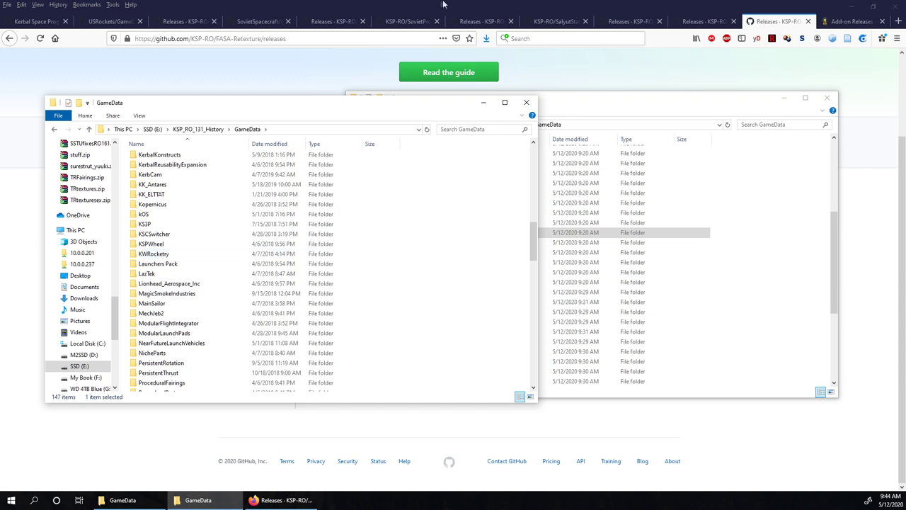
Switch to Firefox and browse the topic list of the Kerbal Space Program forum's Add-on Releases page.
left_click(287, 6)
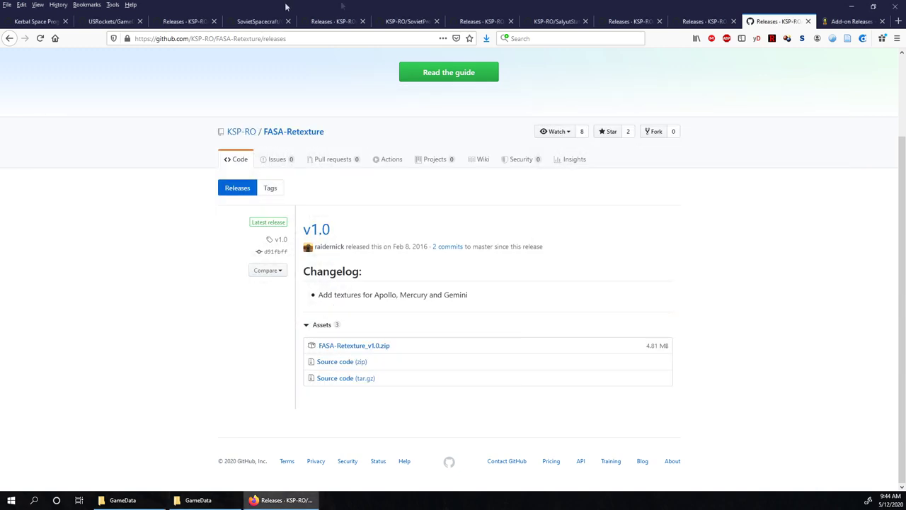
left_click(850, 21)
scroll(534, 263, "down", 7)
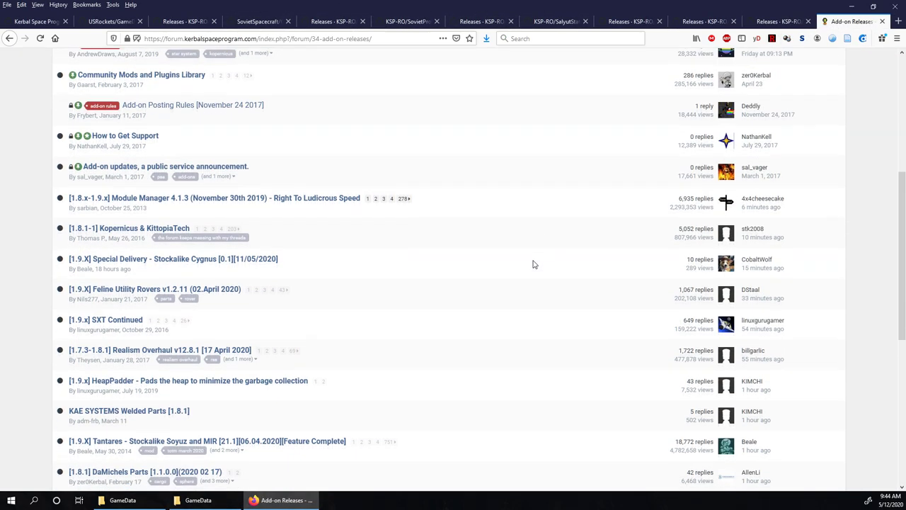
scroll(419, 250, "up", 8)
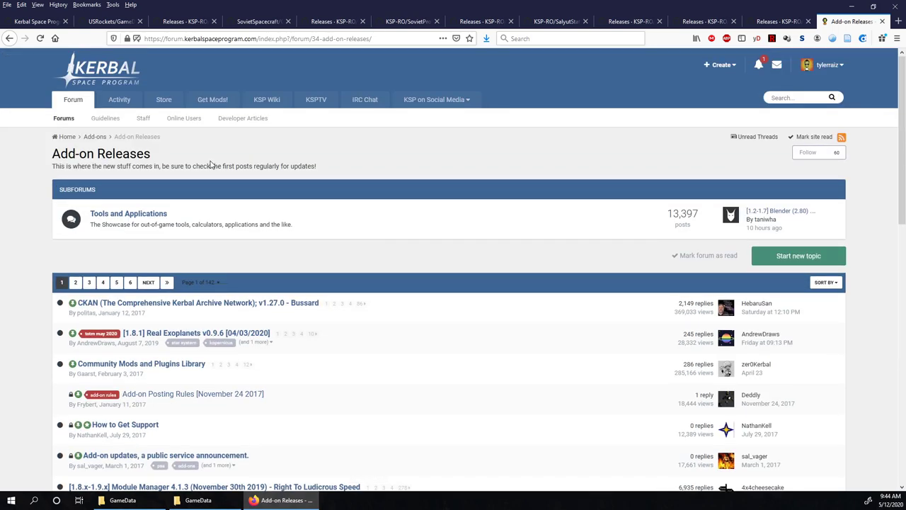
Browse the first two pages of Add-on Releases topics and bring up the KSP_RO_131_History and KSP_RO_181_History GameData folders.
scroll(210, 165, "down", 3)
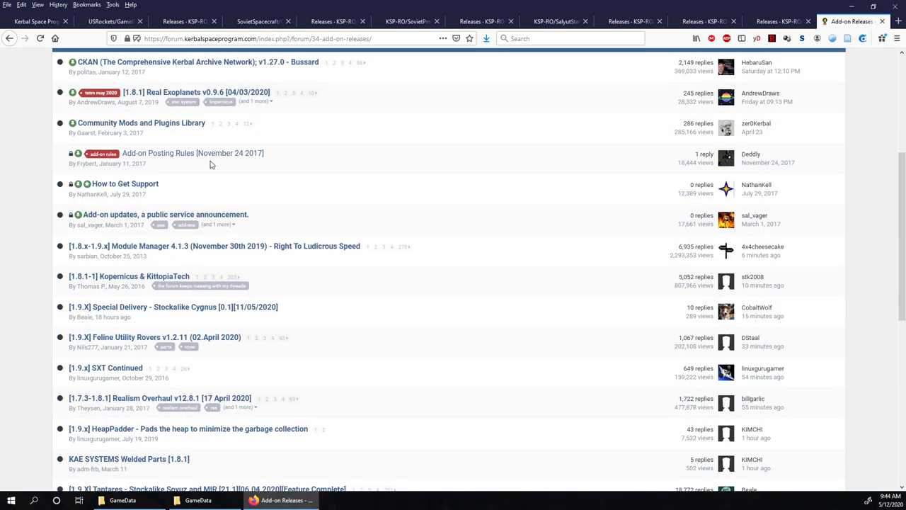
scroll(210, 164, "down", 3)
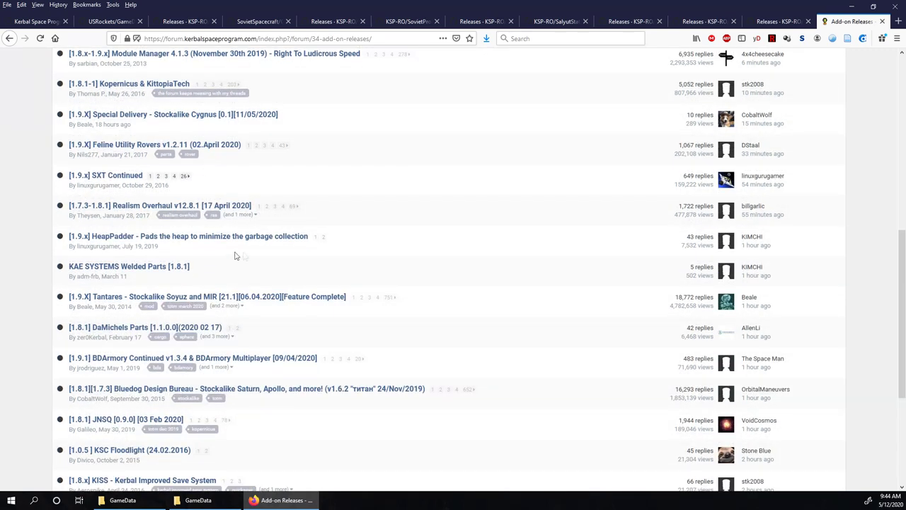
scroll(233, 253, "down", 3)
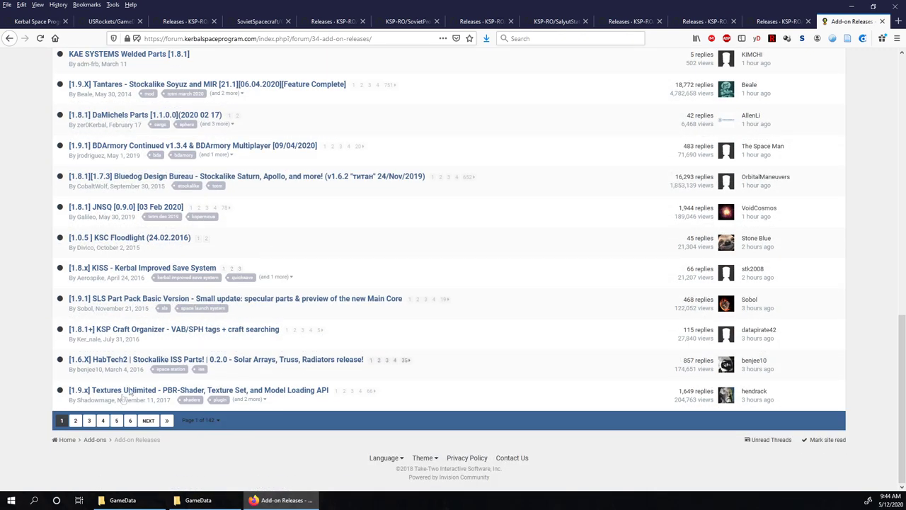
left_click(75, 421)
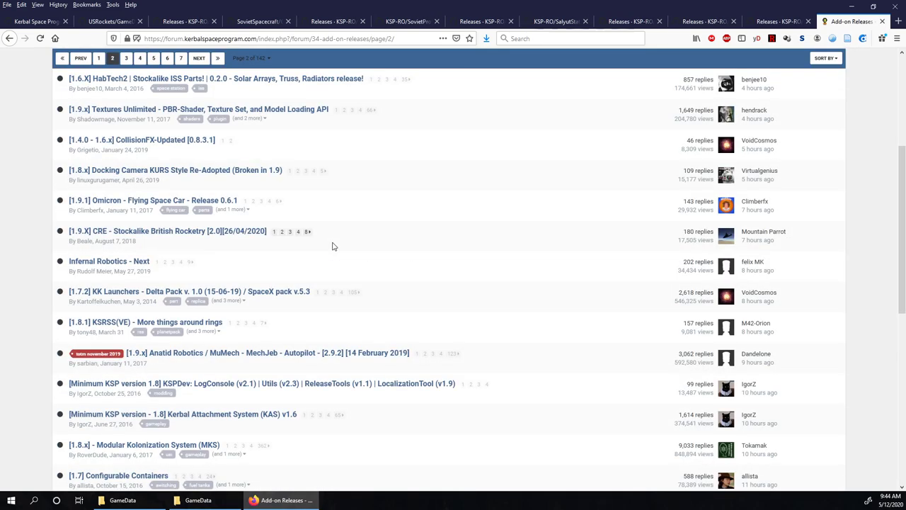
scroll(334, 246, "down", 1)
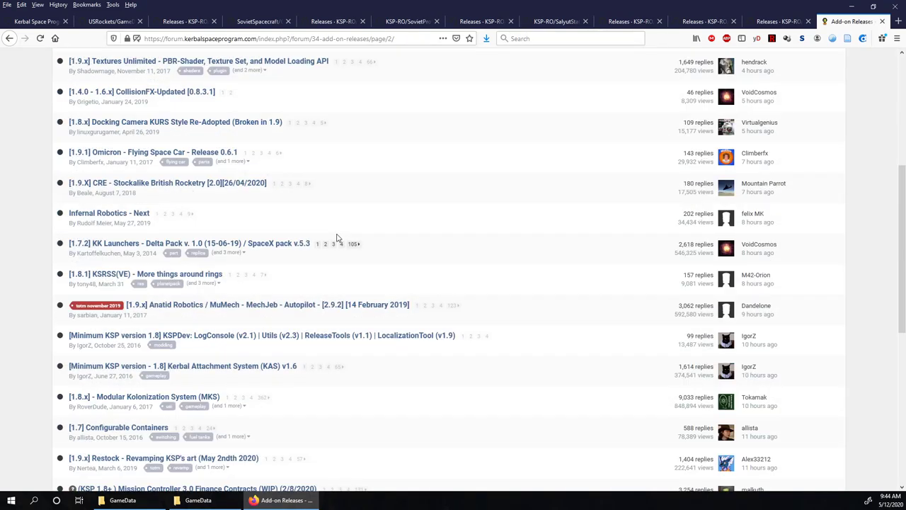
scroll(337, 239, "down", 5)
scroll(336, 235, "down", 2)
left_click(199, 500)
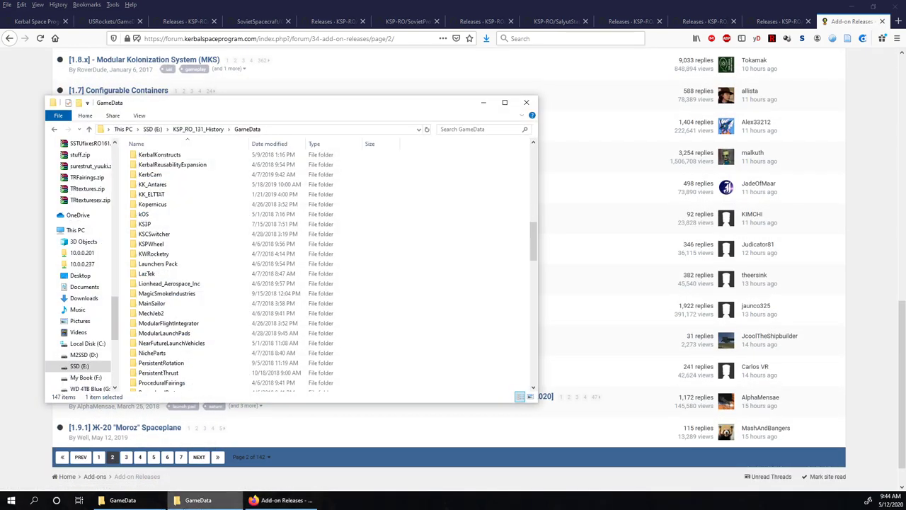
left_click(120, 500)
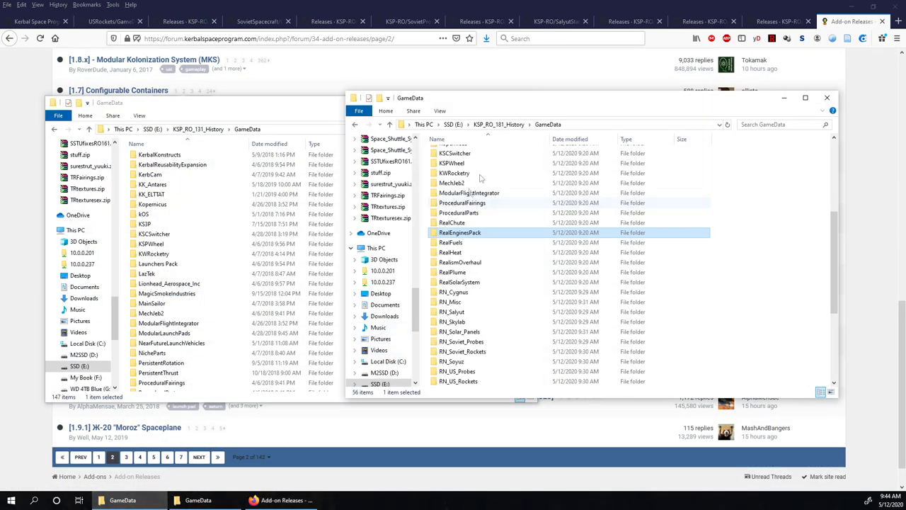
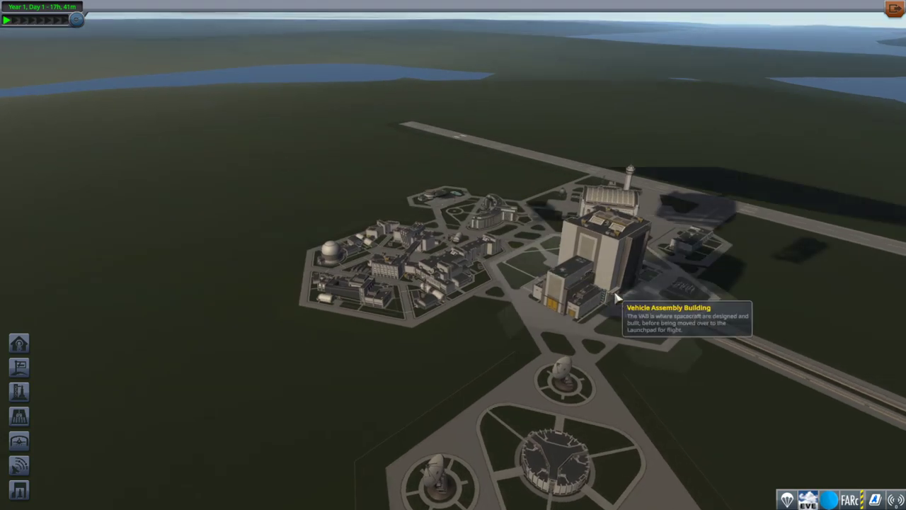
Switch to Kerbal Space Program and enter the Vehicle Assembly Building from the space center.
left_click_drag(538, 226, 522, 304)
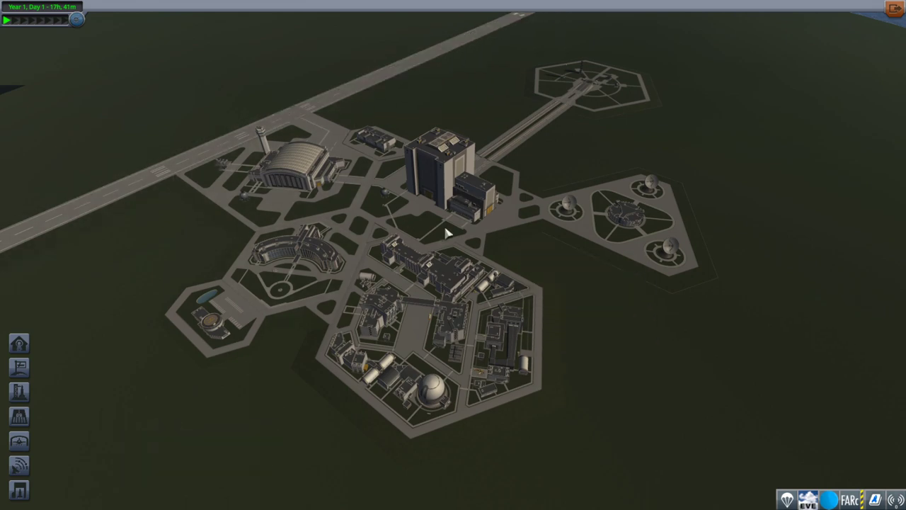
left_click(447, 165)
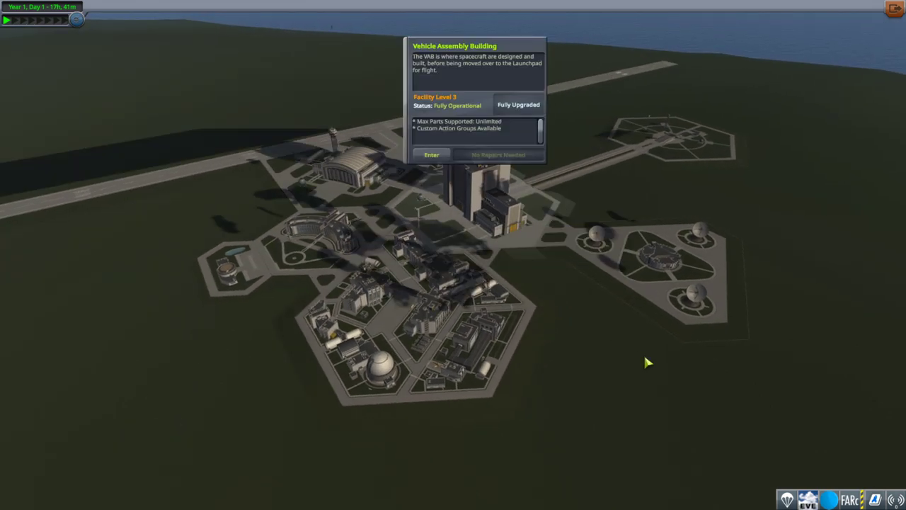
left_click(645, 358)
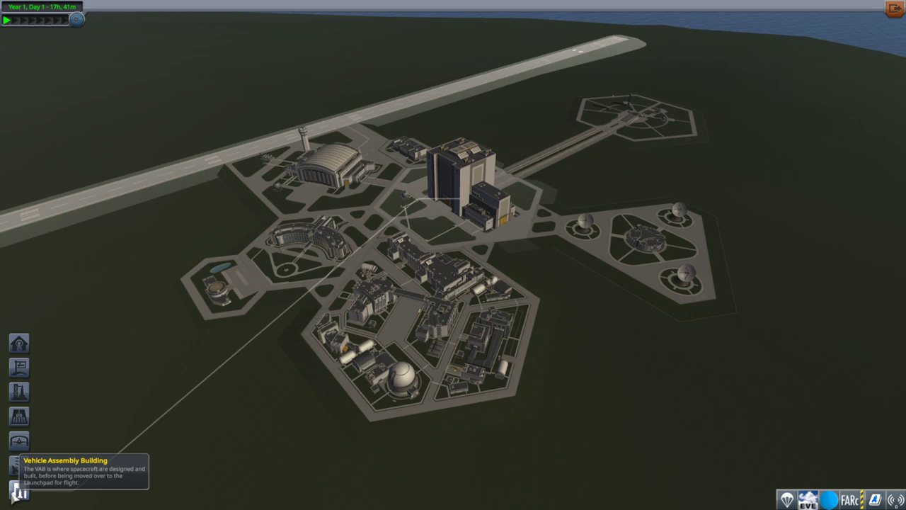
left_click(19, 462)
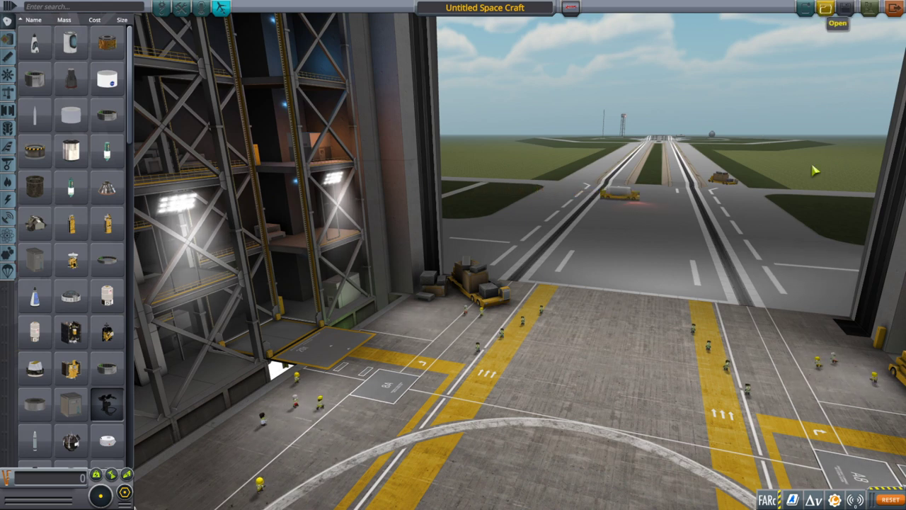
Find the stock craft RO RN KK Dawn in the VAB craft list and try to load it despite its missing parts.
left_click(825, 9)
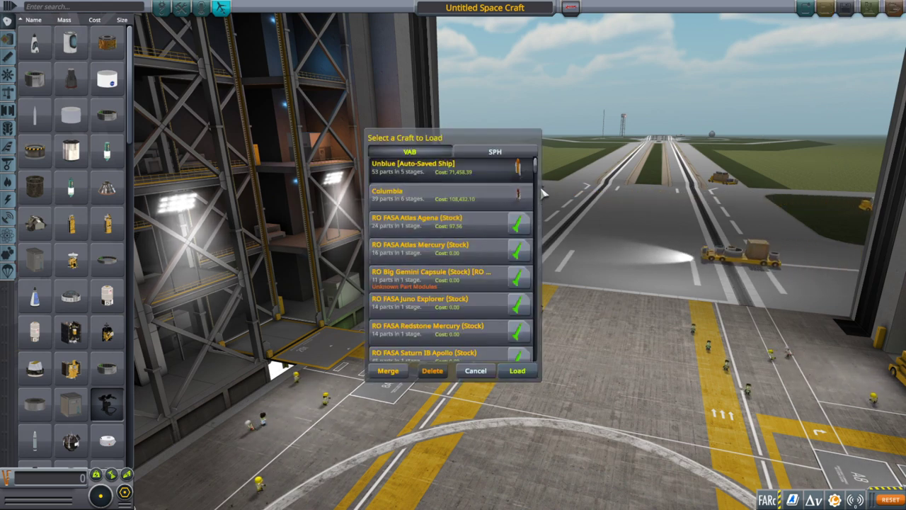
scroll(535, 198, "down", 5)
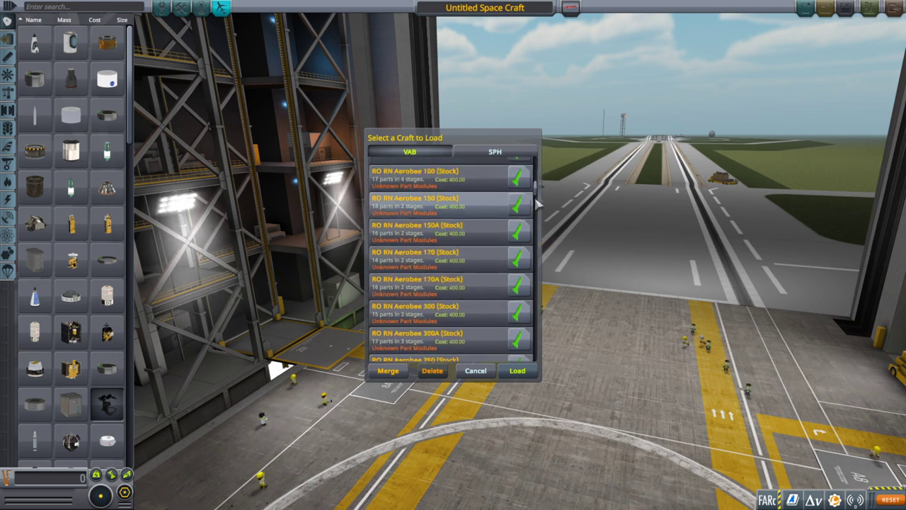
scroll(538, 187, "up", 3)
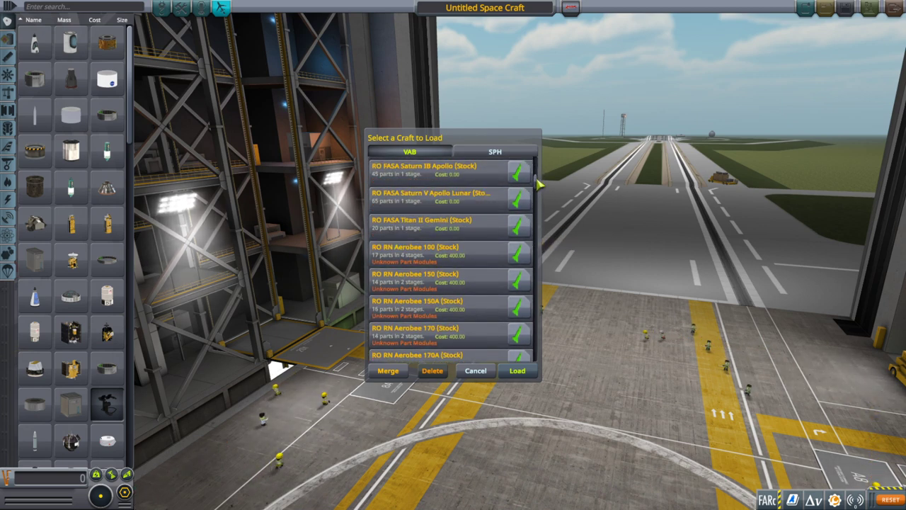
scroll(538, 186, "down", 3)
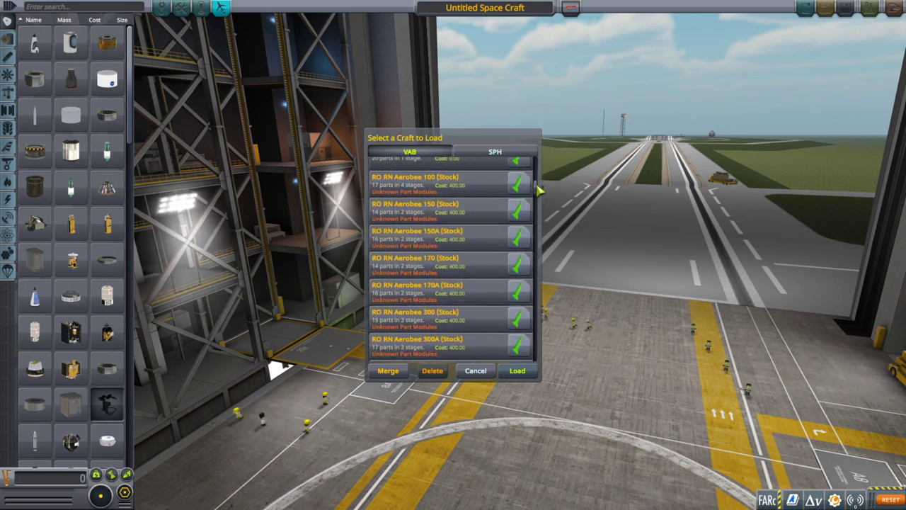
left_click_drag(536, 187, 543, 233)
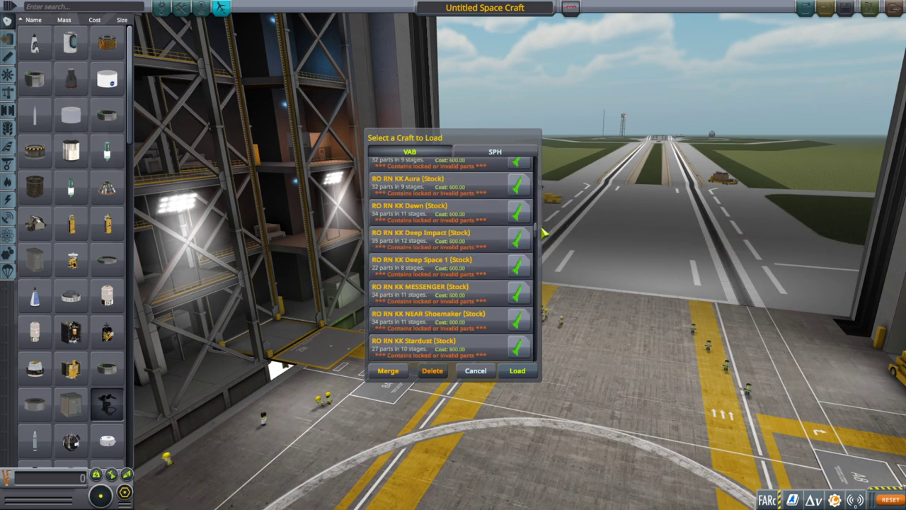
left_click(425, 208)
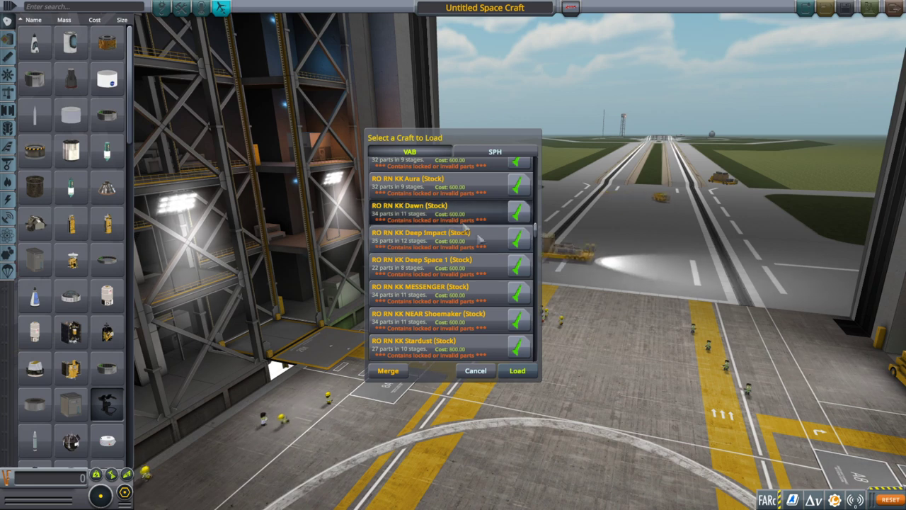
left_click(527, 371)
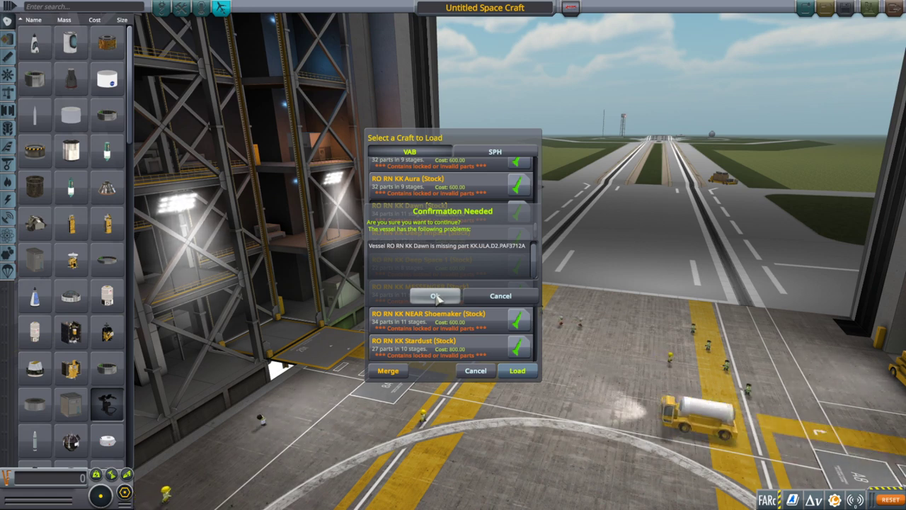
left_click(437, 298)
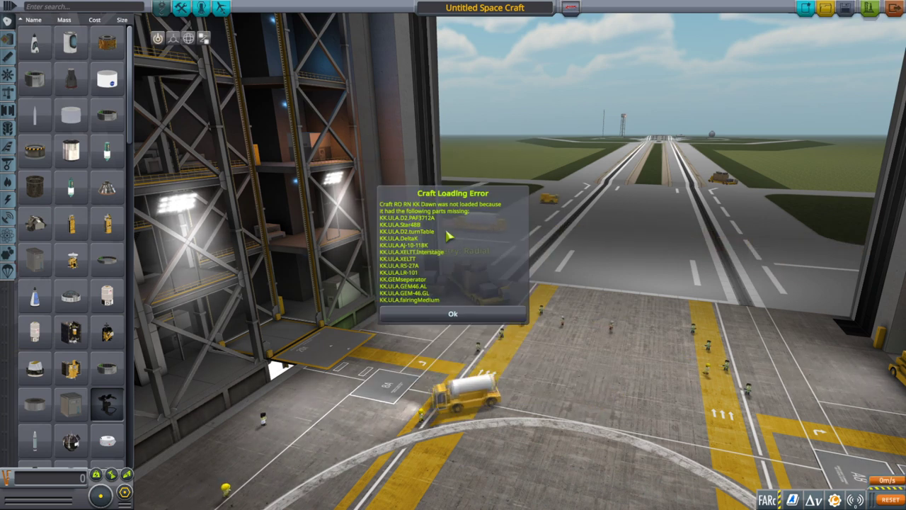
left_click(415, 315)
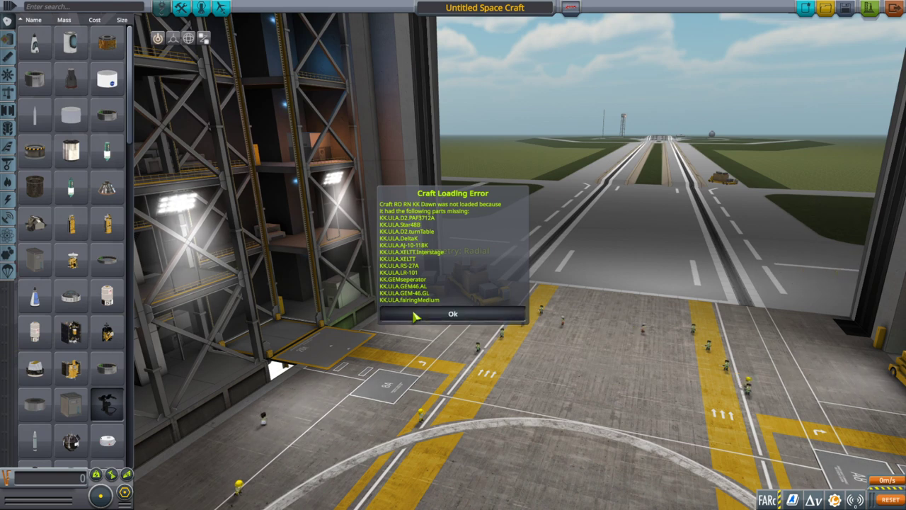
Load the stock craft RO RN Luna 13 and inspect the properties of its R7 side booster and Block A core.
left_click(827, 13)
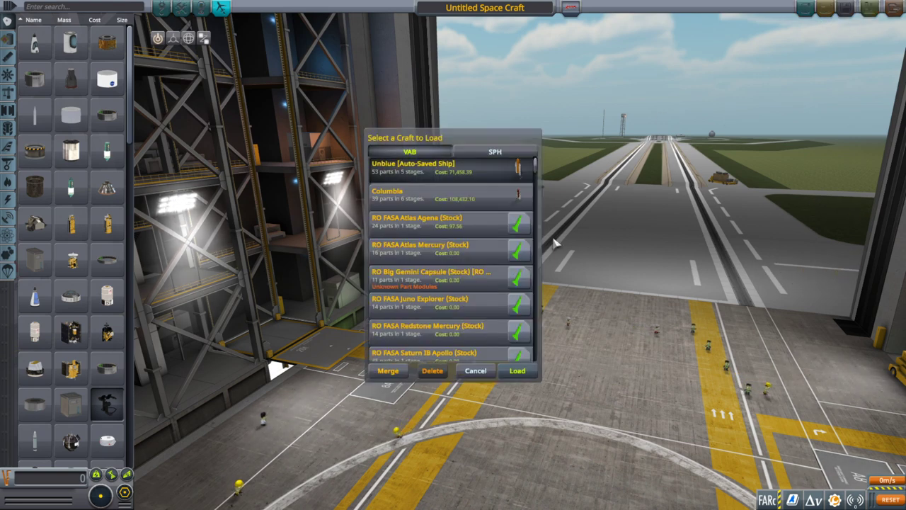
left_click_drag(537, 174, 539, 248)
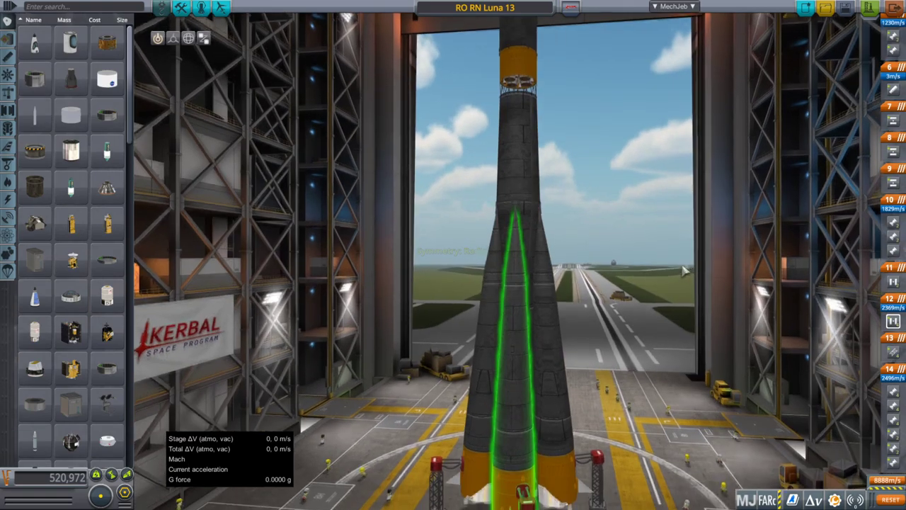
right_click(510, 284)
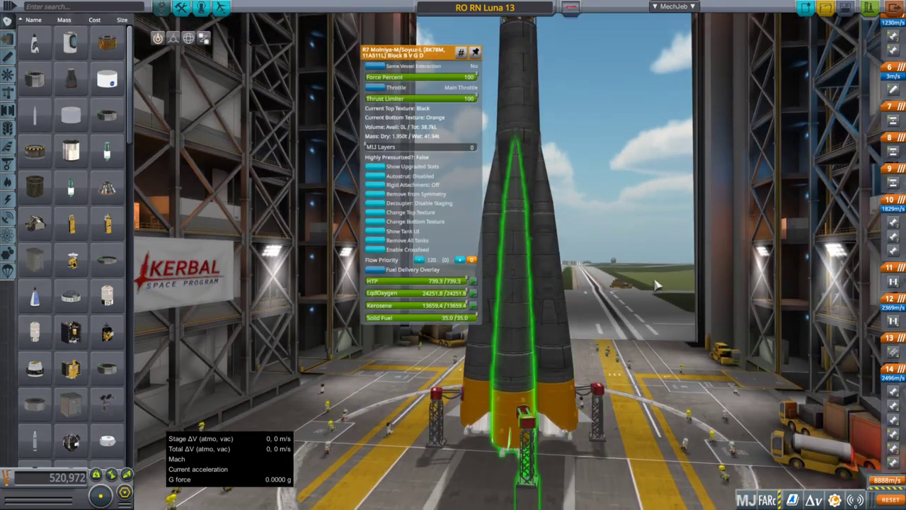
scroll(656, 285, "down", 2)
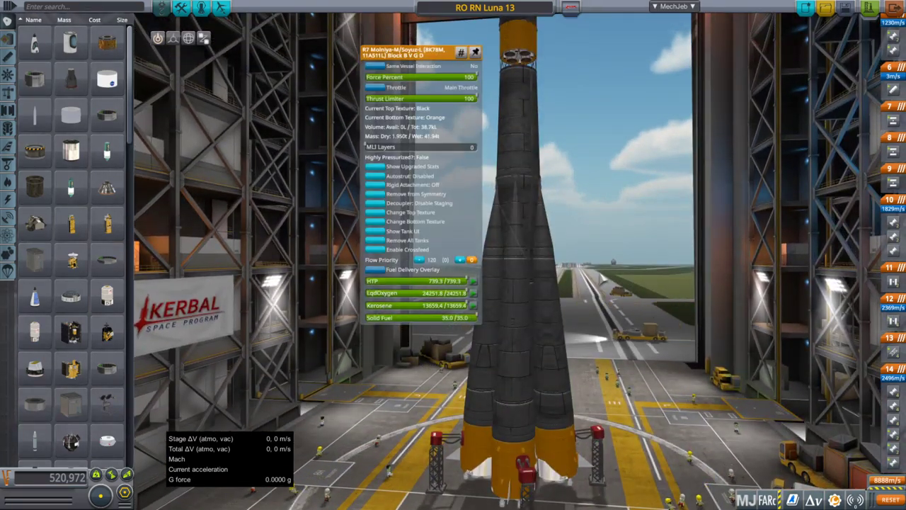
scroll(602, 279, "up", 3)
right_click(536, 185)
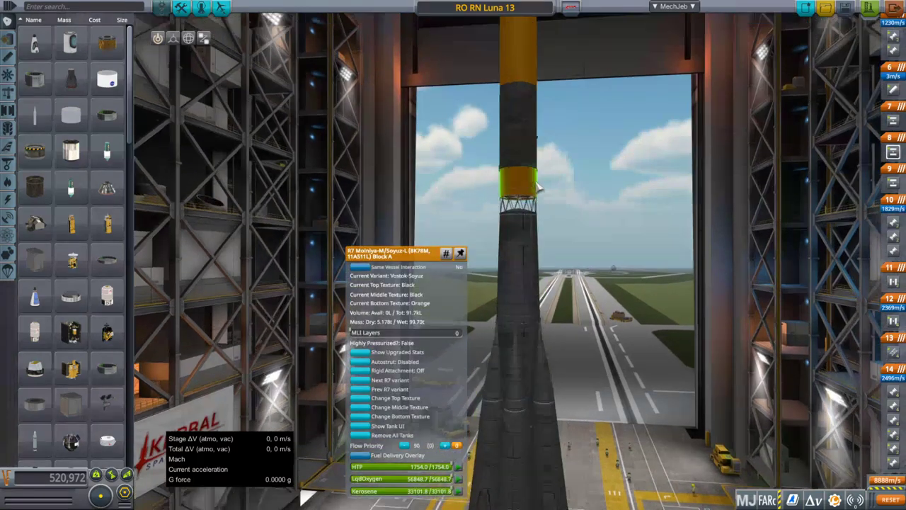
right_click(512, 140)
scroll(665, 150, "up", 3)
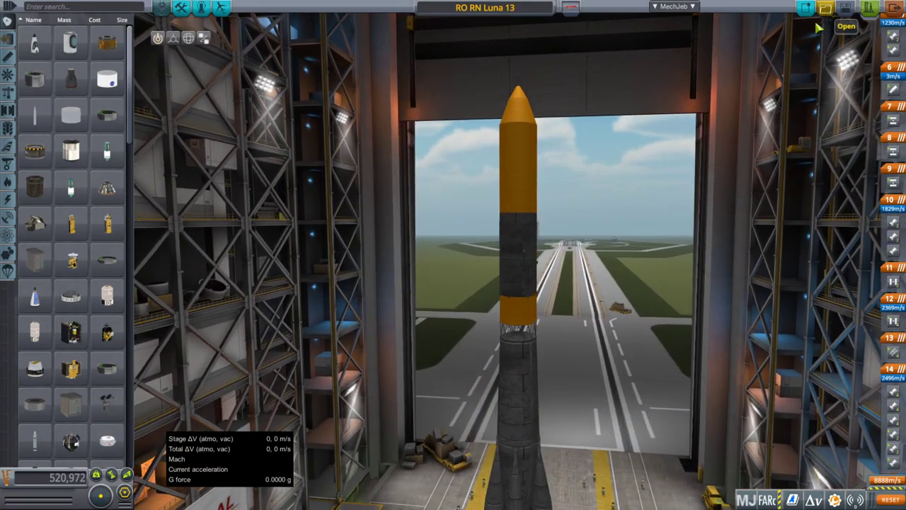
Load the stock craft RO FASA Saturn IB Apollo and look it over up to the escape tower.
left_click(824, 10)
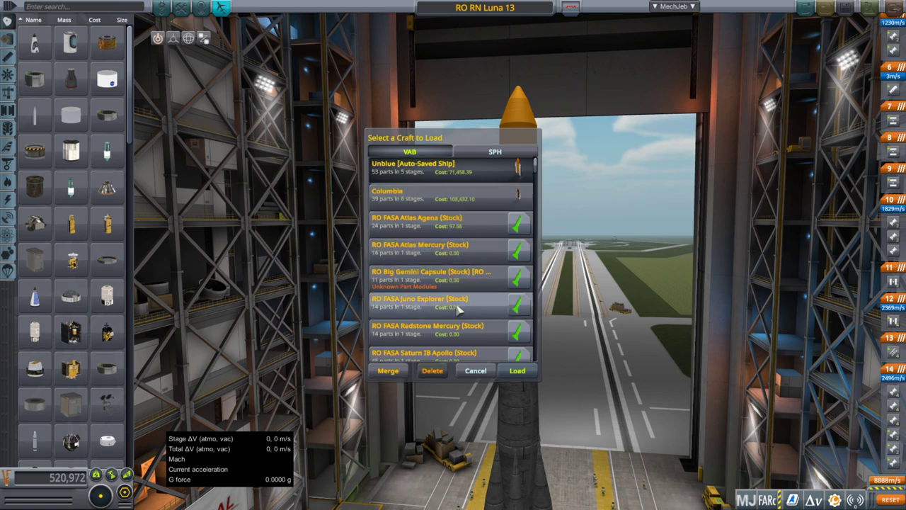
scroll(449, 338, "down", 1)
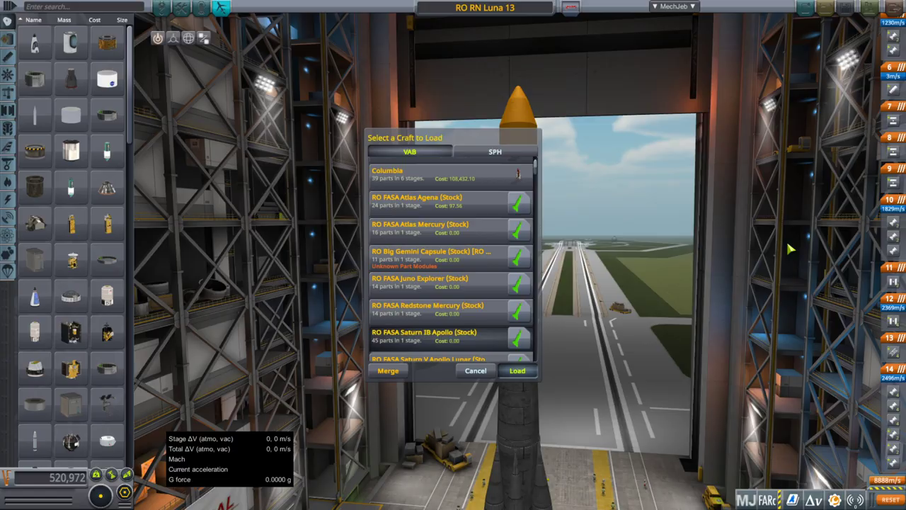
key("Return")
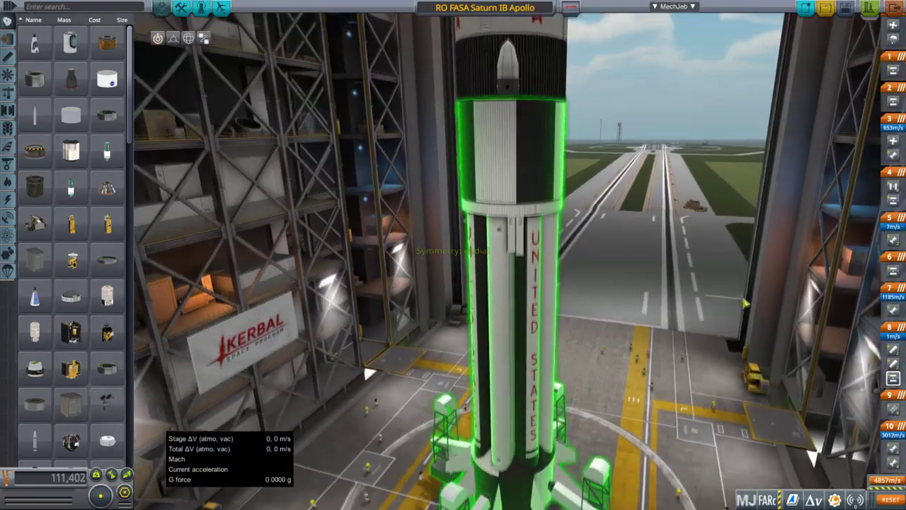
scroll(708, 216, "up", 5)
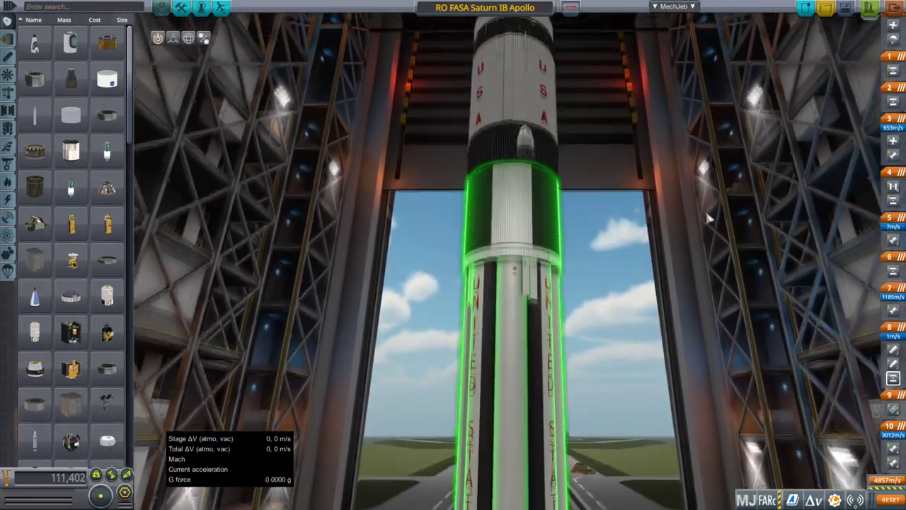
scroll(711, 201, "up", 4)
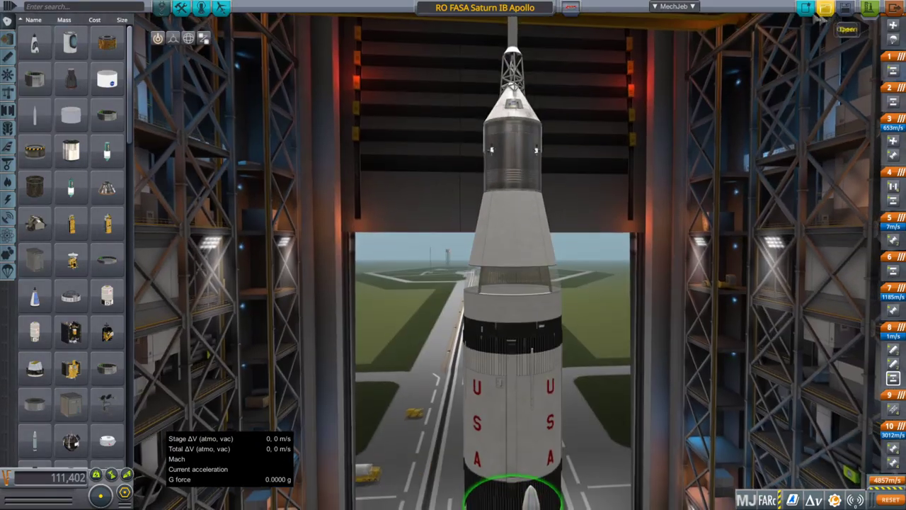
Load the stock craft RO RN Surveyor from the VAB craft list despite its missing part module.
left_click(824, 9)
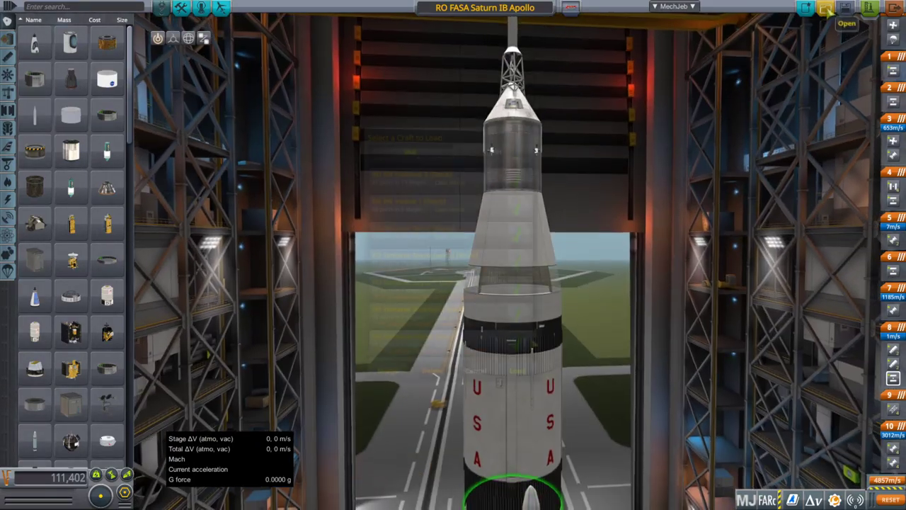
scroll(533, 344, "down", 1)
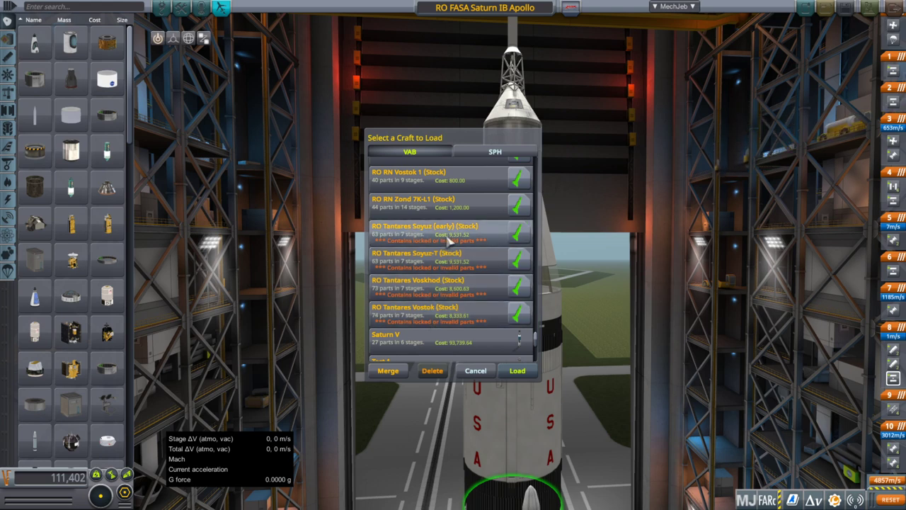
left_click_drag(536, 347, 538, 325)
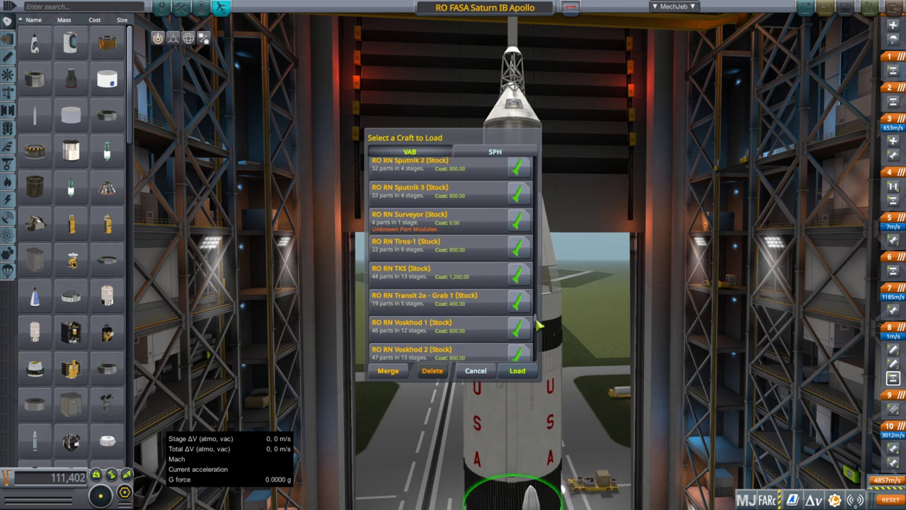
left_click(446, 218)
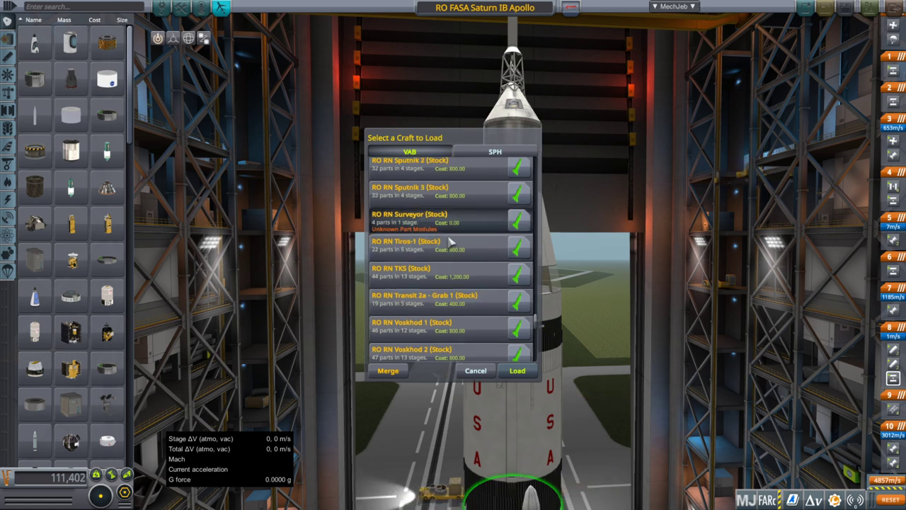
left_click(518, 370)
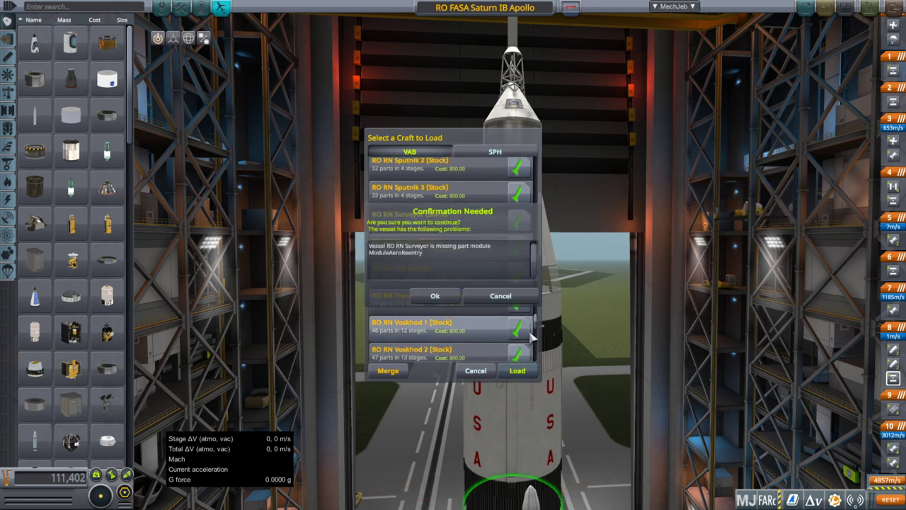
left_click(448, 300)
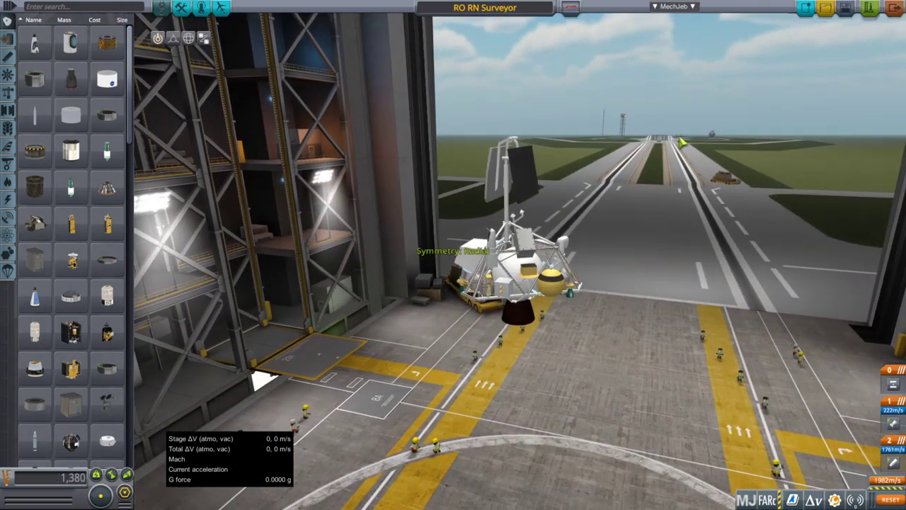
Load the stock craft RO RN Galileo from the VAB craft list despite its missing part modules.
left_click(826, 8)
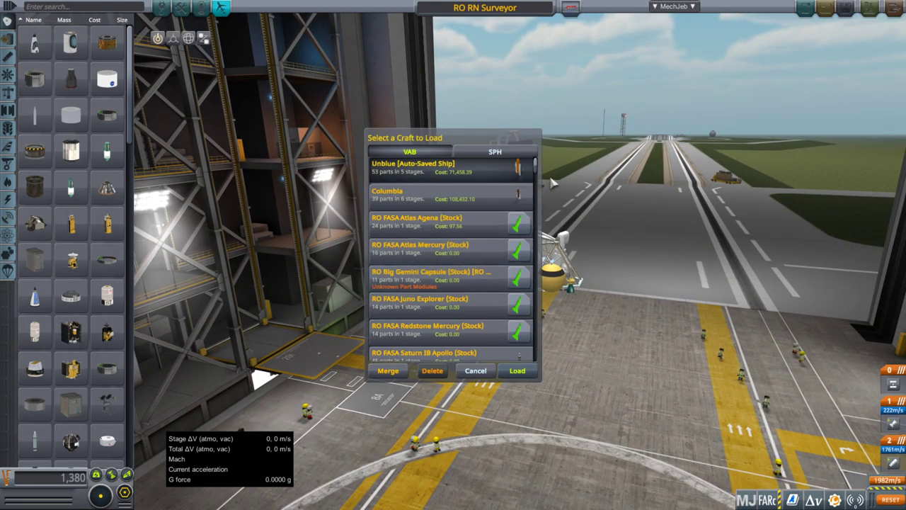
scroll(541, 170, "down", 10)
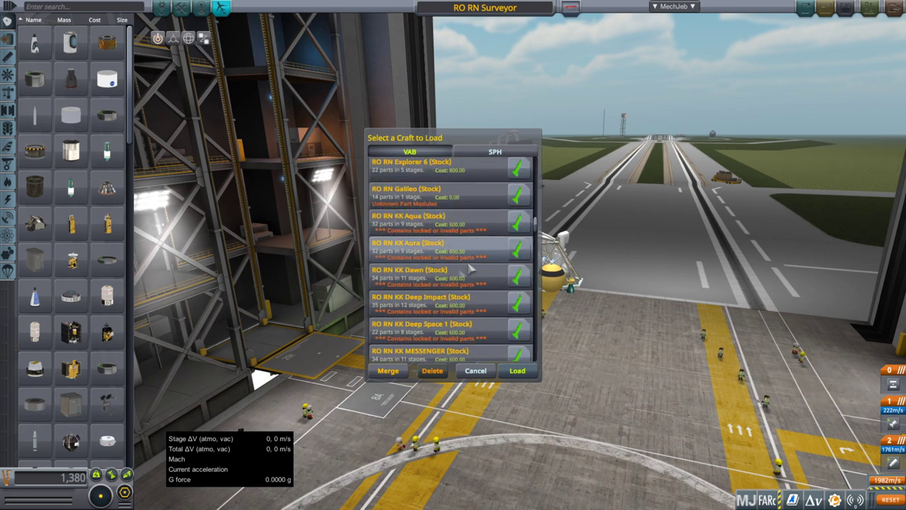
left_click(460, 204)
left_click(521, 370)
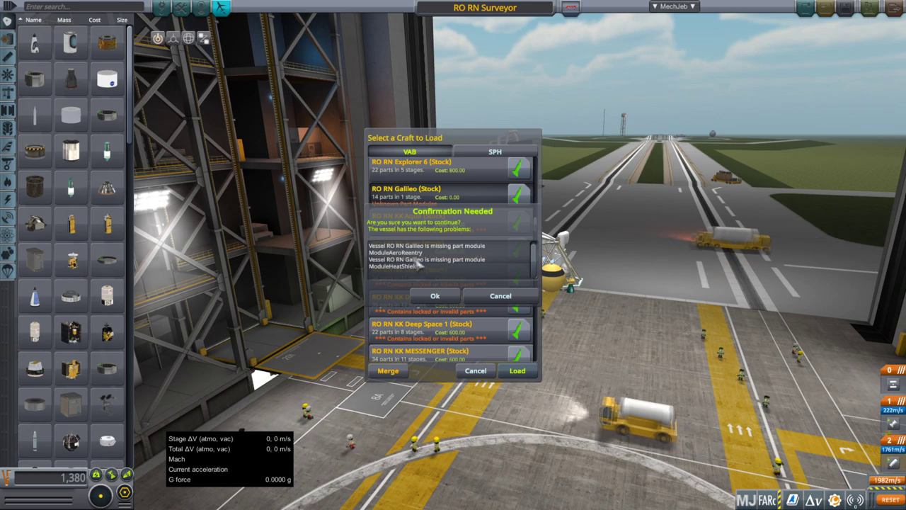
left_click(435, 296)
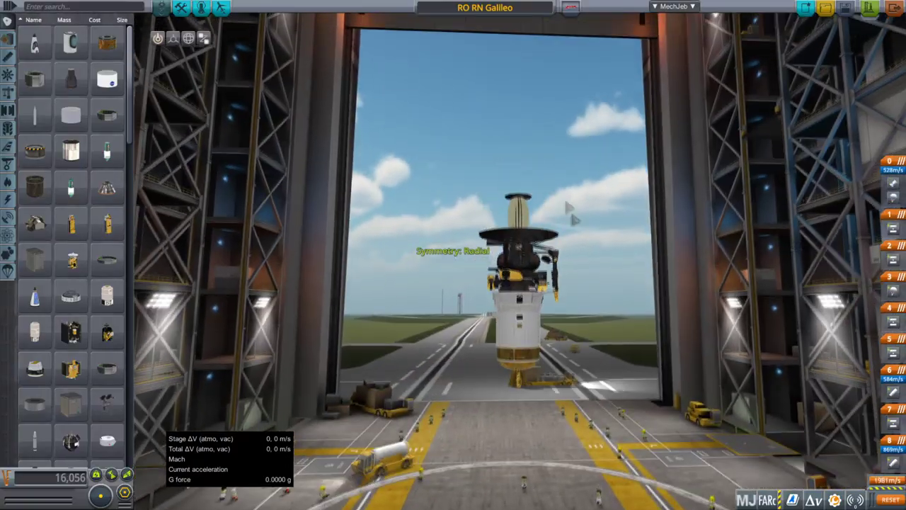
Inspect the properties of Galileo's IUS Booster First Stage and IUS Booster Second Stage.
right_click(521, 323)
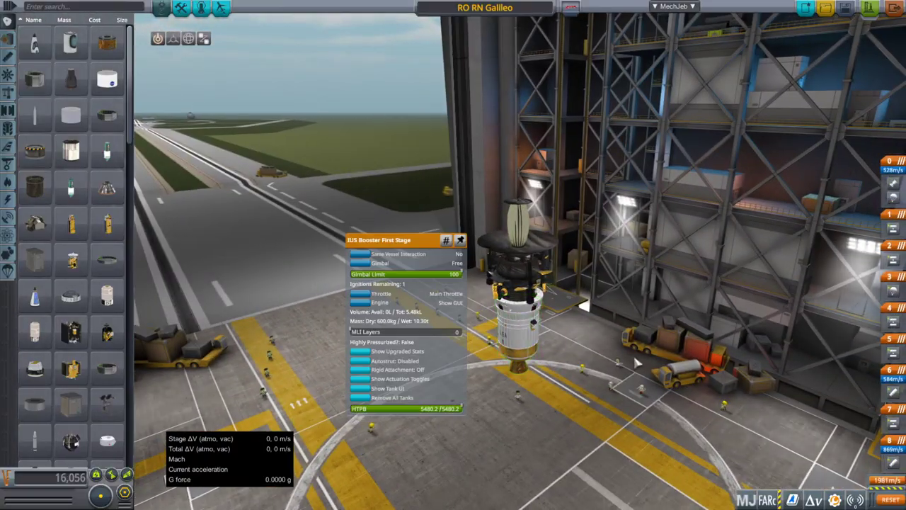
scroll(635, 363, "up", 5)
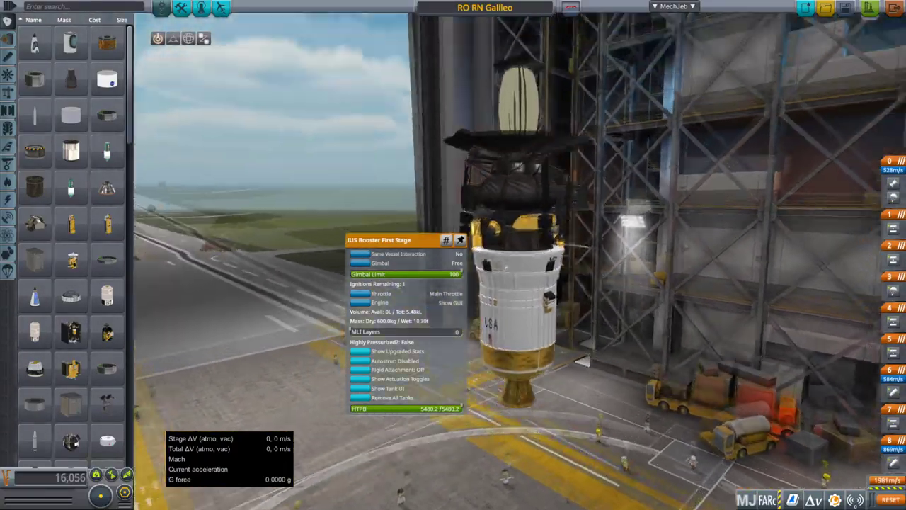
right_click(524, 304)
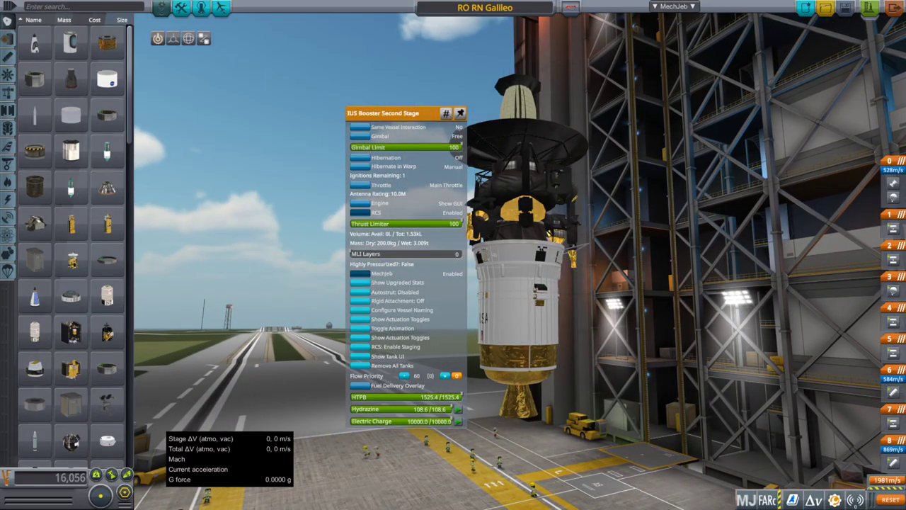
right_click(825, 144)
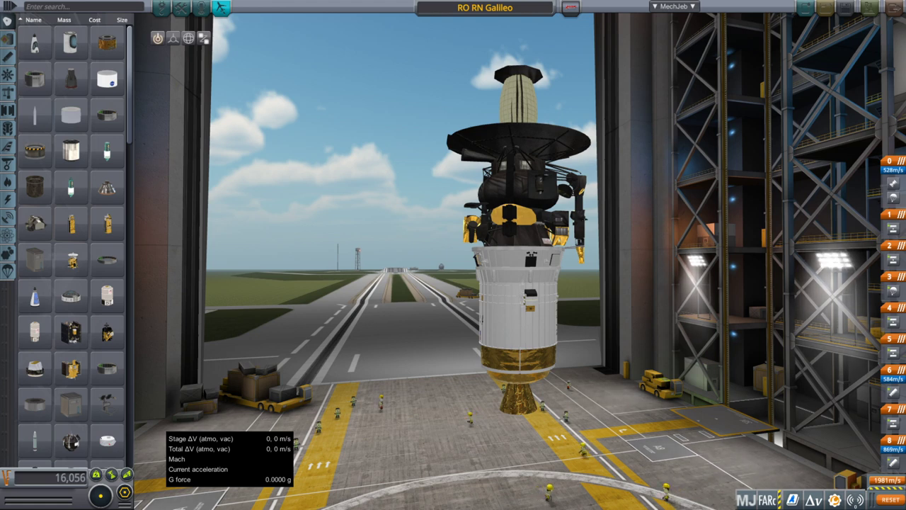
Look through the RO RN KK stock craft in the VAB craft list and close it without loading any.
left_click(825, 7)
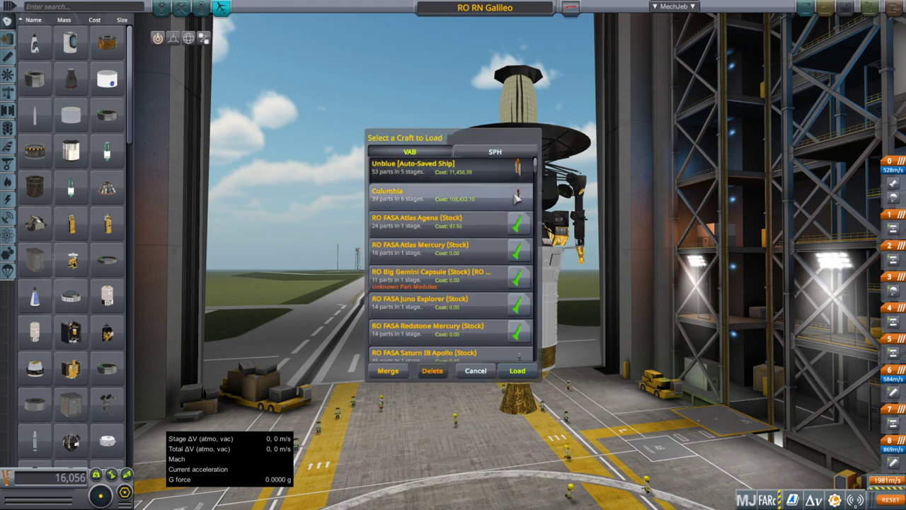
scroll(524, 213, "down", 10)
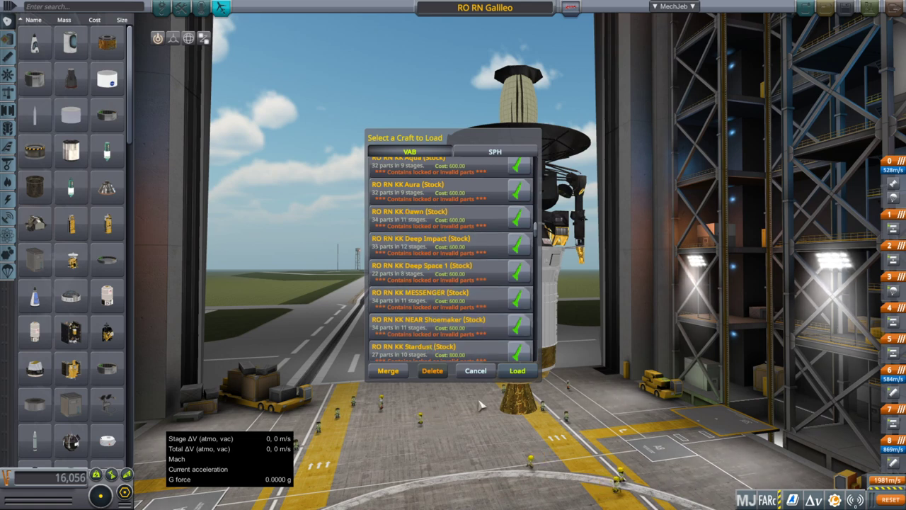
left_click(475, 370)
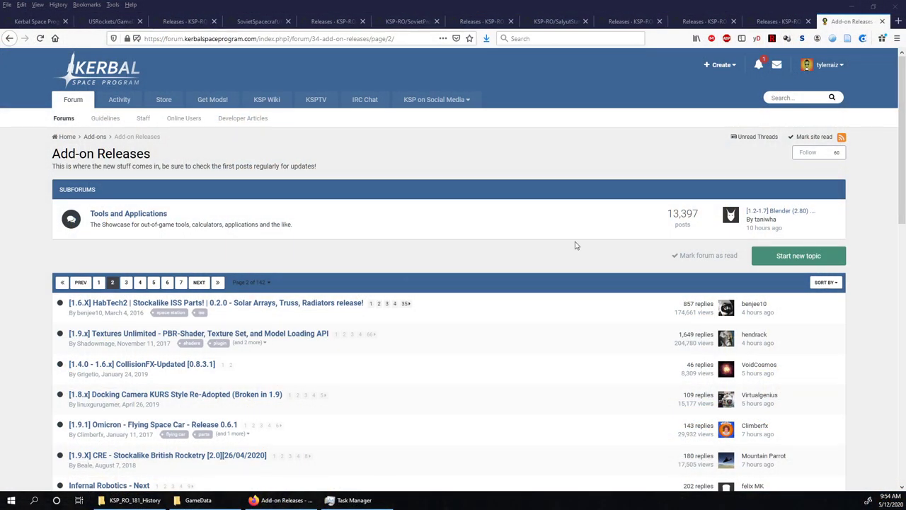
Switch to Firefox, search the Kerbal Space Program forum for "launchers pack" and open the KK Launchers thread.
left_click(774, 99)
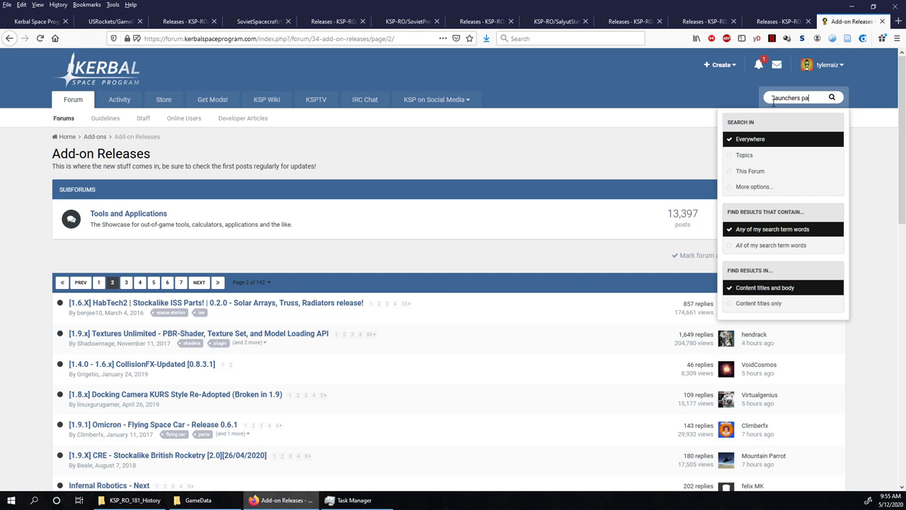
key("Return")
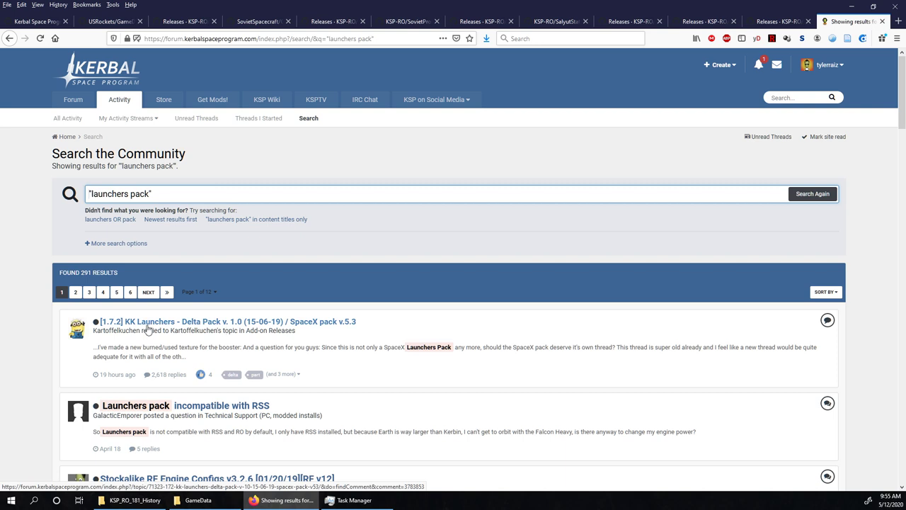
left_click(163, 327)
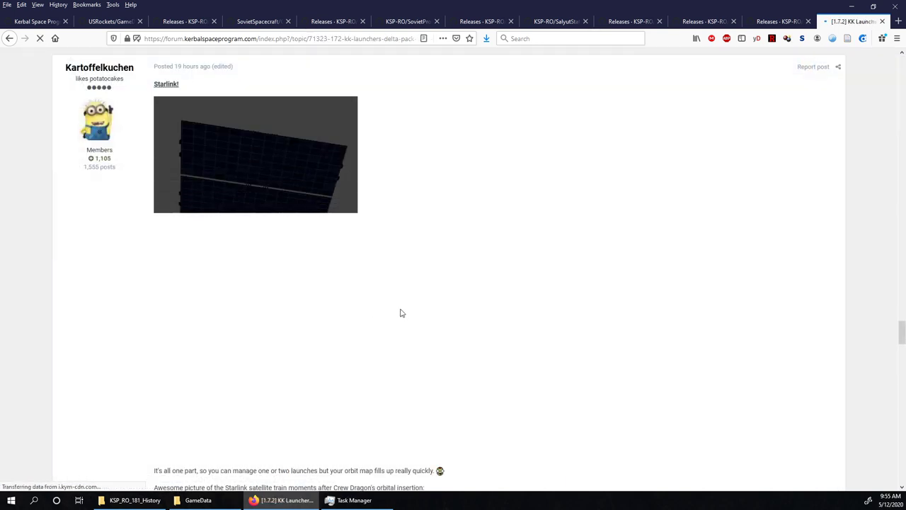
Skim the recent posts of the KK Launchers thread and go to the thread's first page.
scroll(229, 330, "down", 4)
scroll(229, 332, "down", 8)
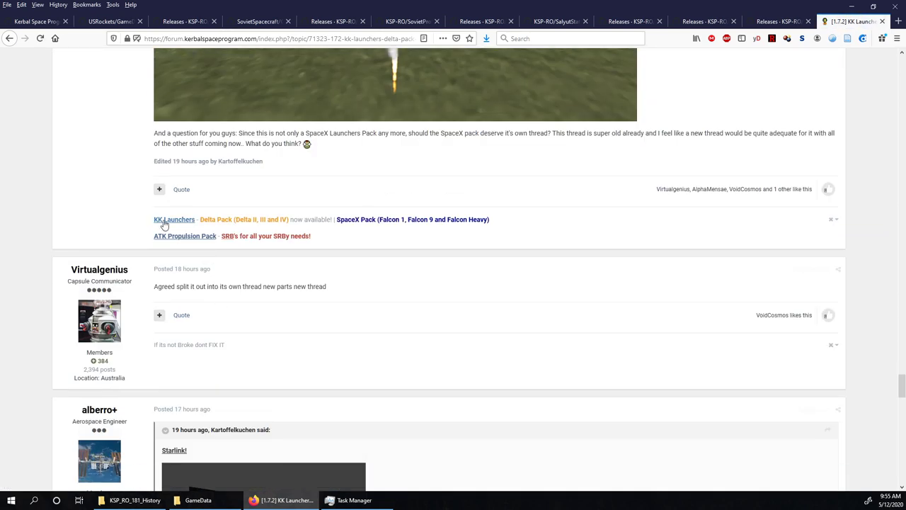
scroll(335, 255, "up", 8)
scroll(336, 260, "down", 15)
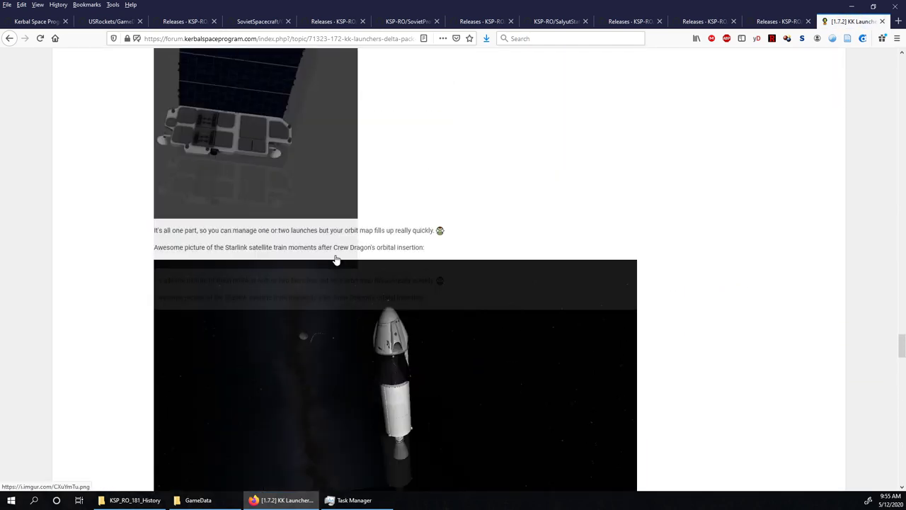
scroll(336, 259, "up", 6)
scroll(336, 260, "up", 5)
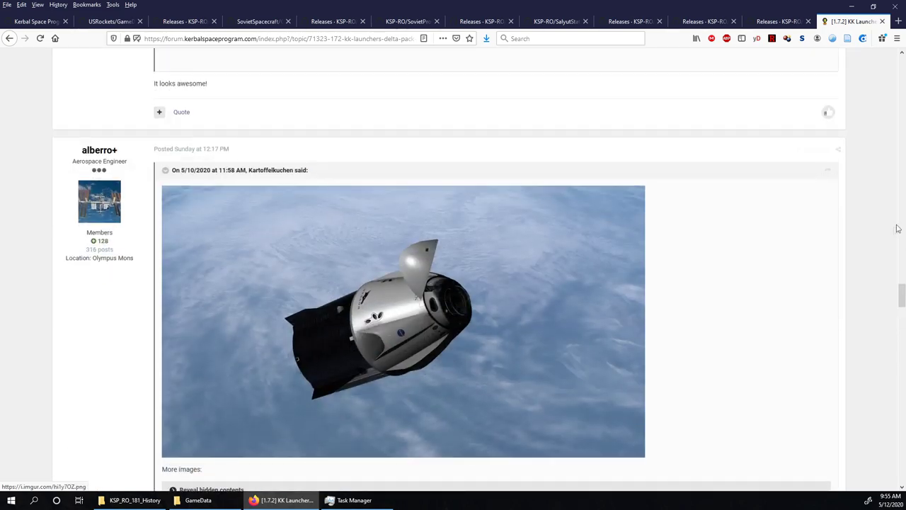
left_click_drag(902, 297, 901, 64)
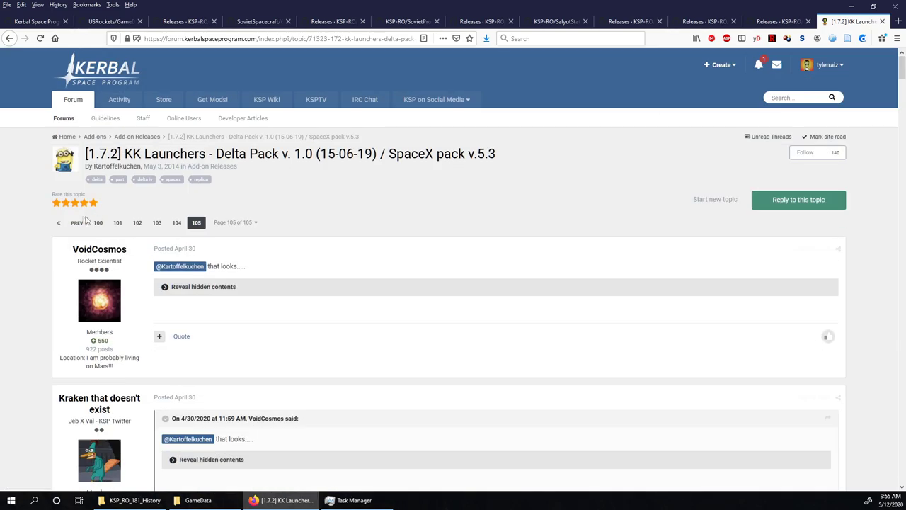
left_click(58, 223)
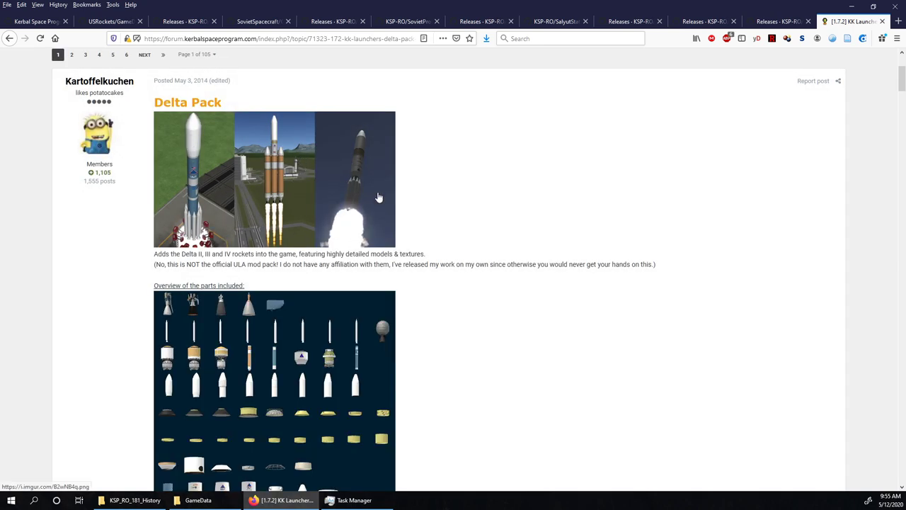
Open the Delta Pack v.1.0 SpaceDock download link from the thread's first post in a new tab.
scroll(404, 269, "down", 5)
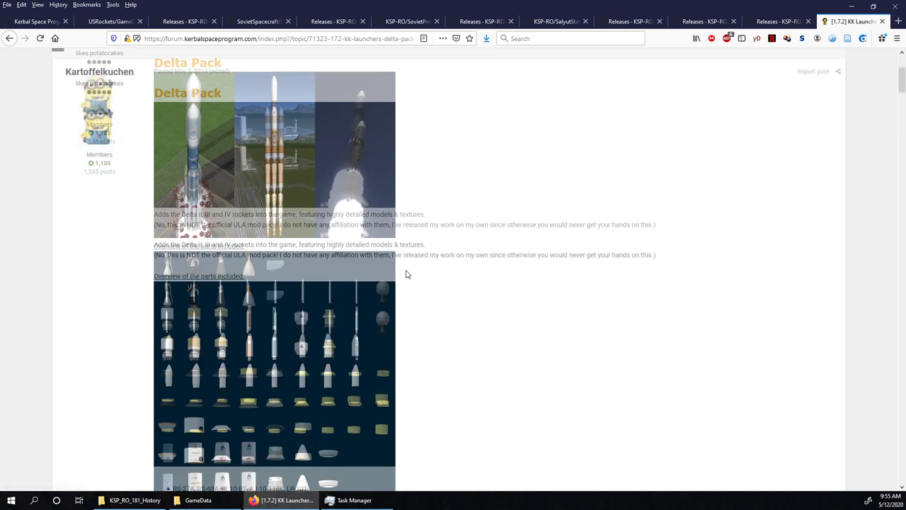
scroll(354, 276, "down", 2)
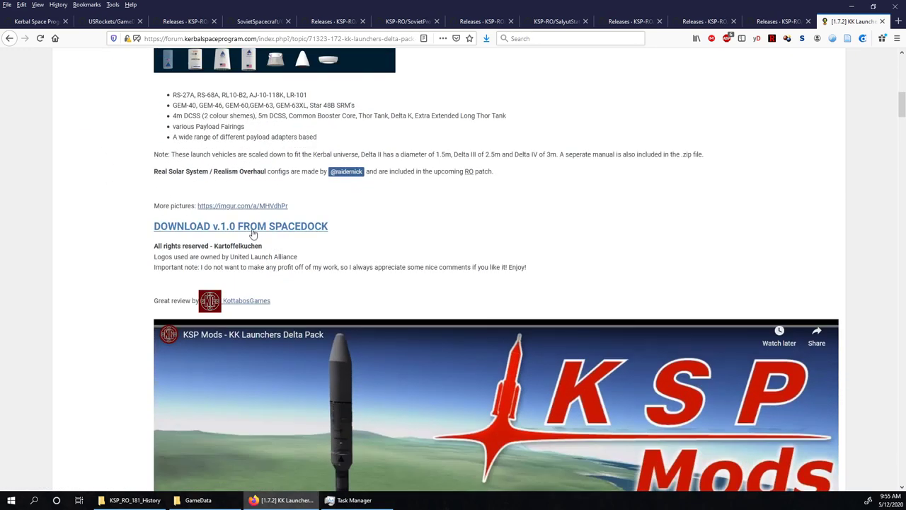
right_click(237, 234)
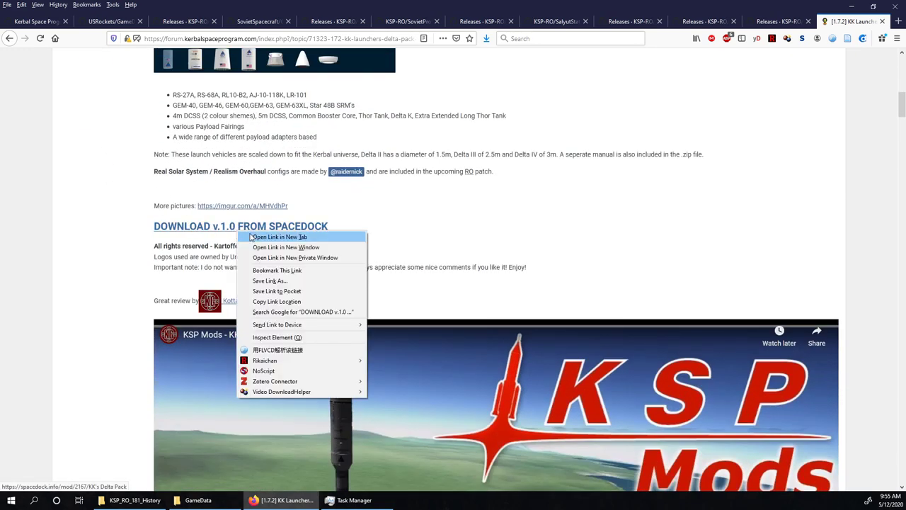
left_click(262, 234)
Open the SpaceX pack's SpaceDock download link from the first post in a new tab.
scroll(328, 267, "down", 3)
scroll(328, 266, "down", 8)
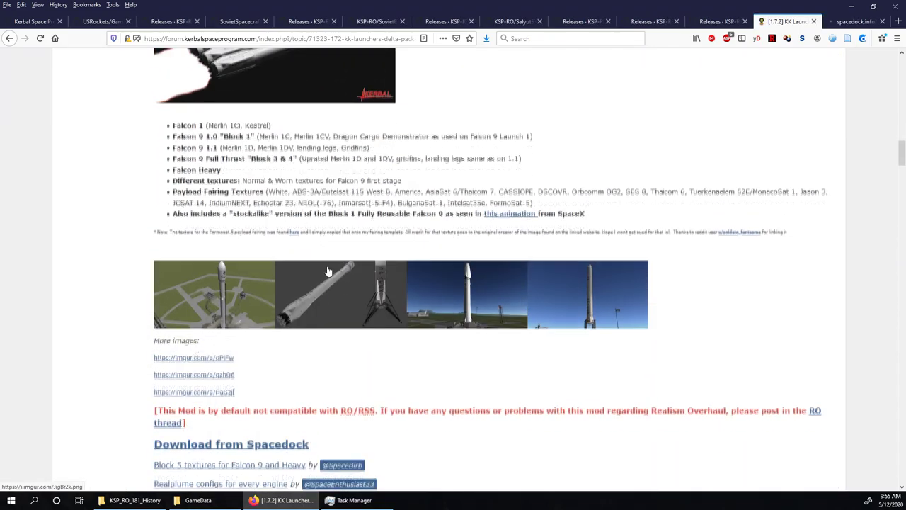
scroll(176, 339, "down", 3)
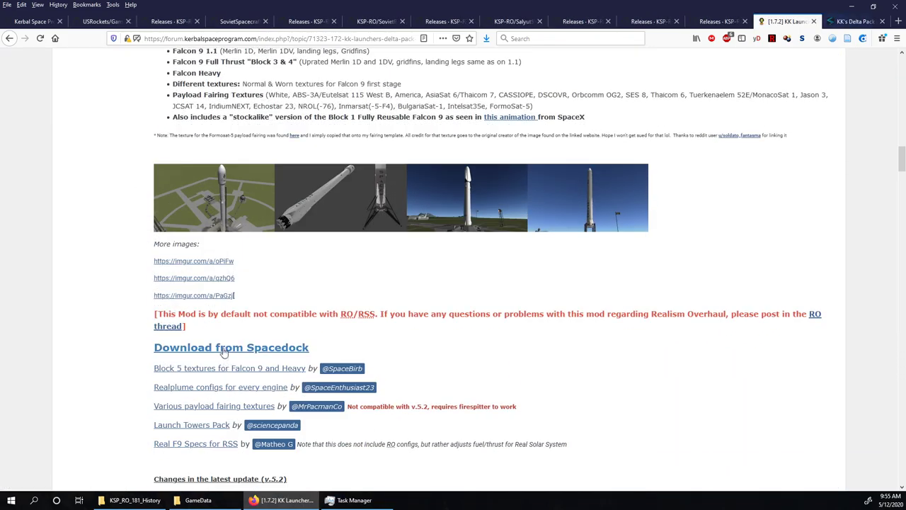
right_click(233, 350)
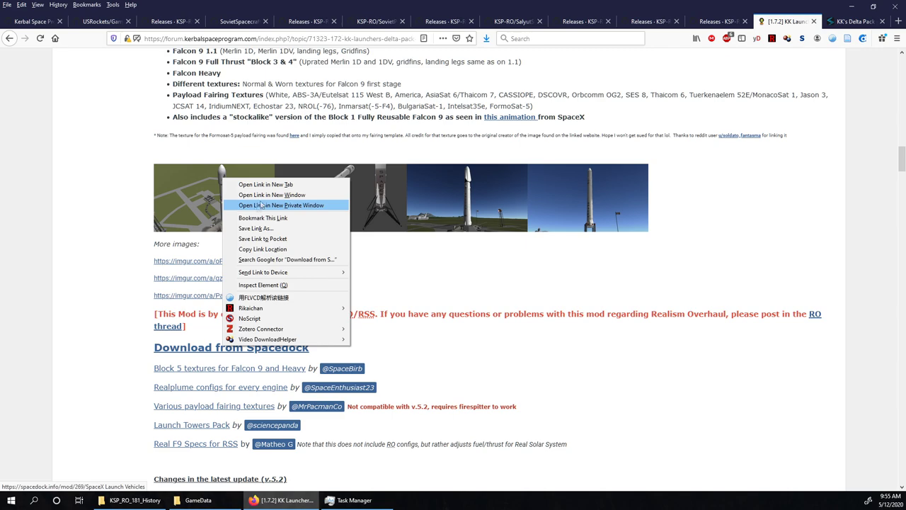
left_click(264, 184)
Check the Atlas Pack's requirements and version in the thread, and download KK's Delta Pack from its SpaceDock page.
scroll(402, 336, "down", 15)
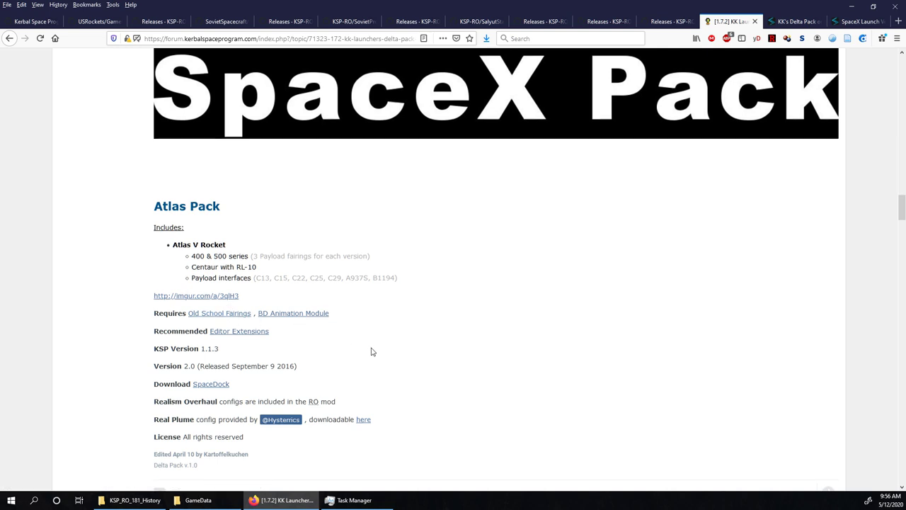
scroll(372, 351, "down", 2)
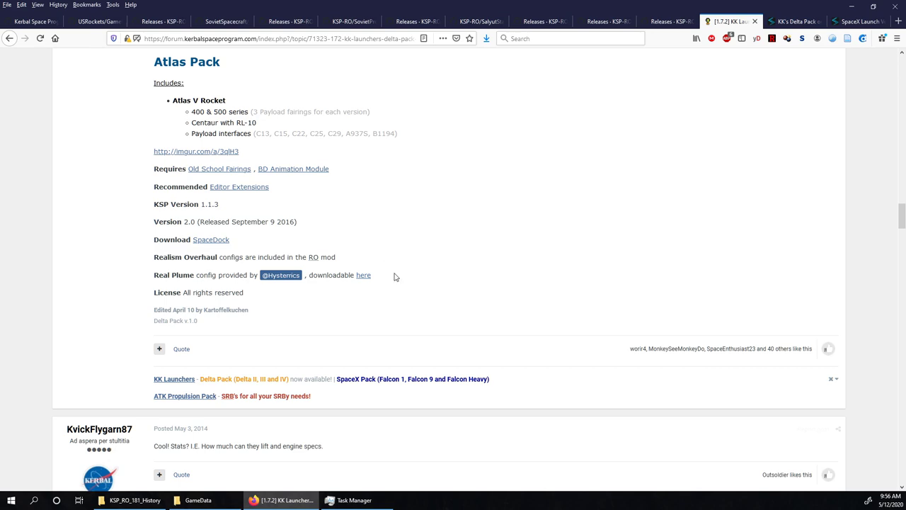
left_click(791, 21)
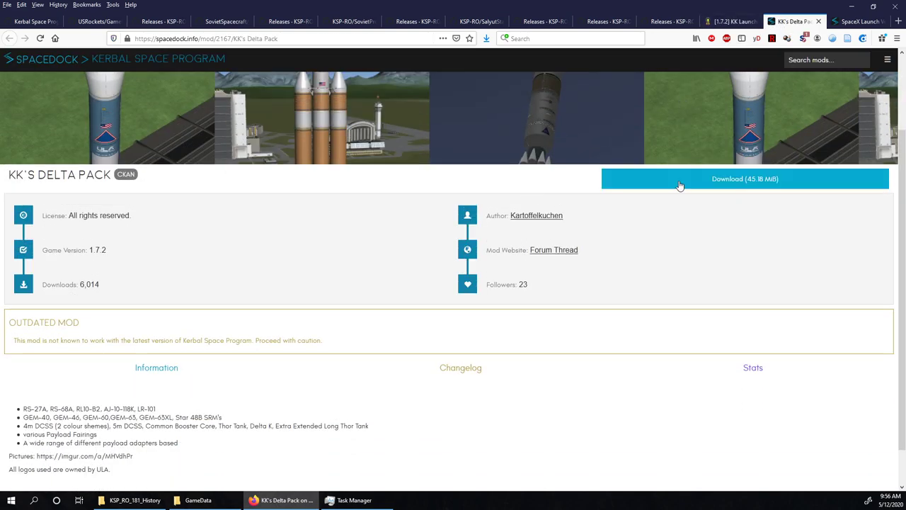
left_click(680, 185)
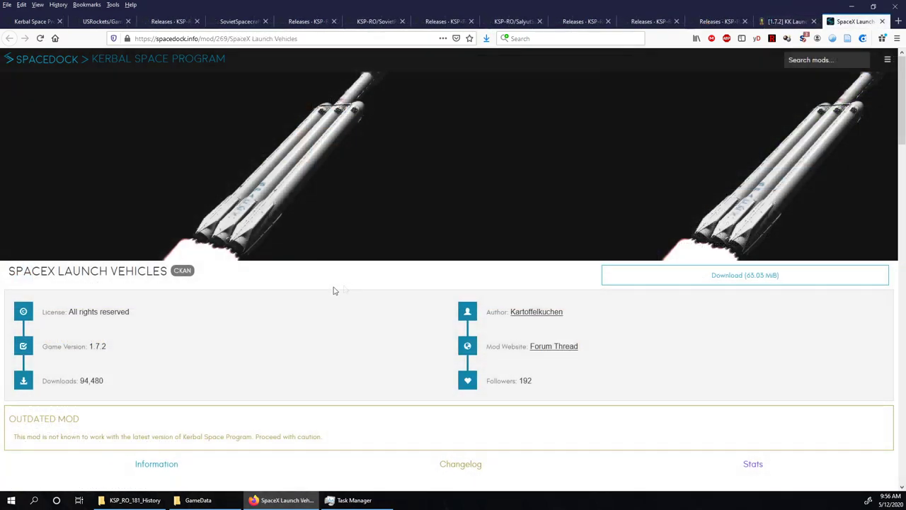
Download the SpaceX Launch Vehicles mod from SpaceDock and open the Atlas Pack's SpaceDock download link from the KK Launchers thread.
scroll(522, 310, "down", 1)
left_click(801, 228)
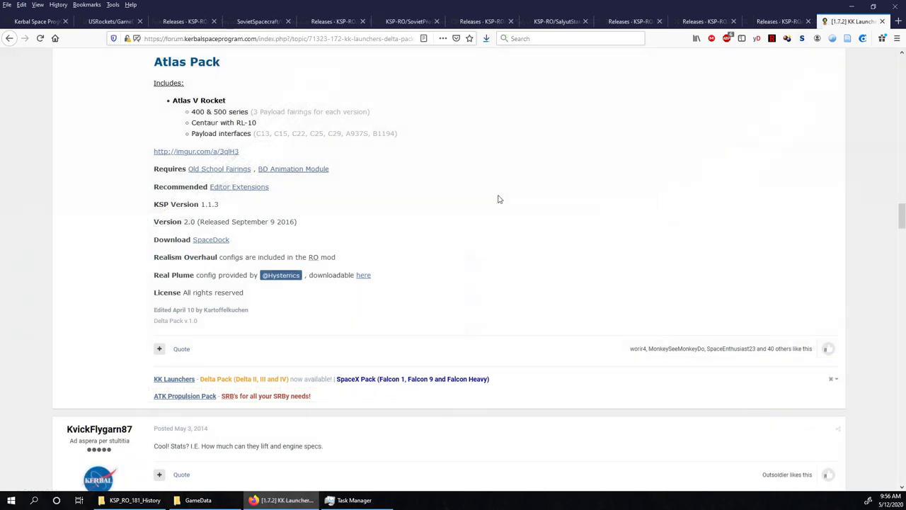
scroll(498, 198, "up", 3)
scroll(498, 201, "down", 5)
left_click(211, 240)
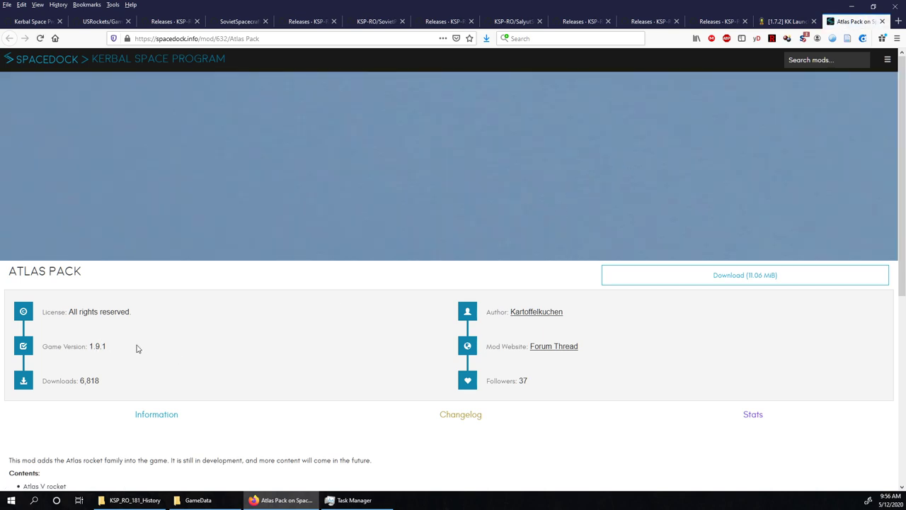
Check the Atlas Pack's changelog on SpaceDock and download Version 2.
scroll(319, 344, "down", 3)
left_click(472, 323)
scroll(477, 320, "down", 2)
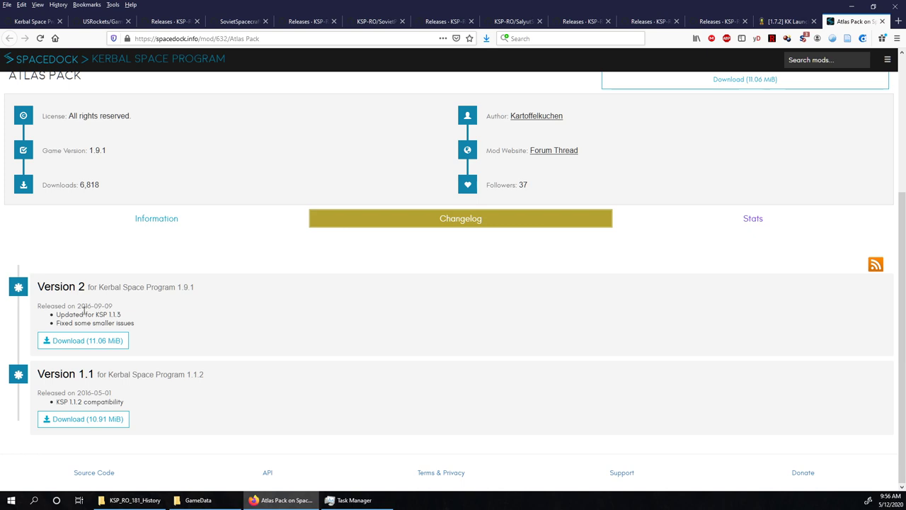
left_click(92, 341)
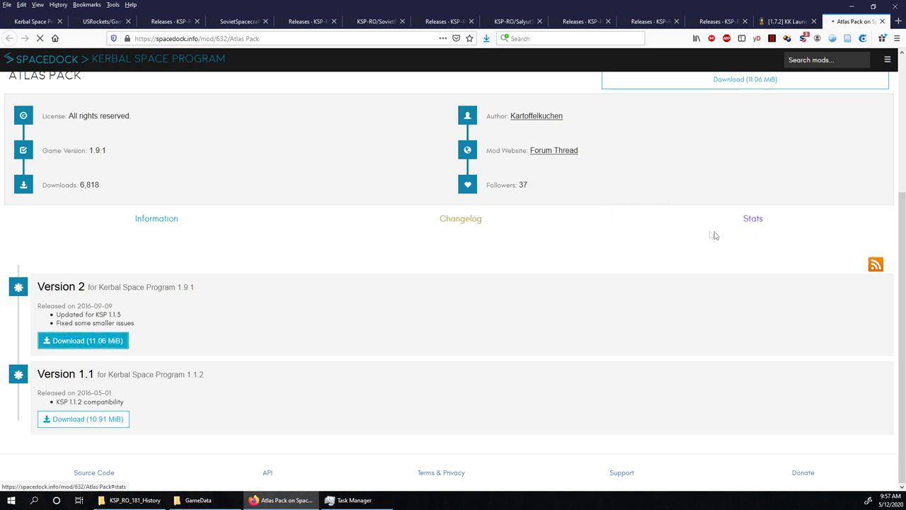
left_click(796, 327)
Extract the Launchers Pack folder from the GameData folder of KKs_Delta_Pack-1.0.zip into the KSP_RO_181_History GameData folder and close the archive.
left_click(530, 147)
double_click(530, 147)
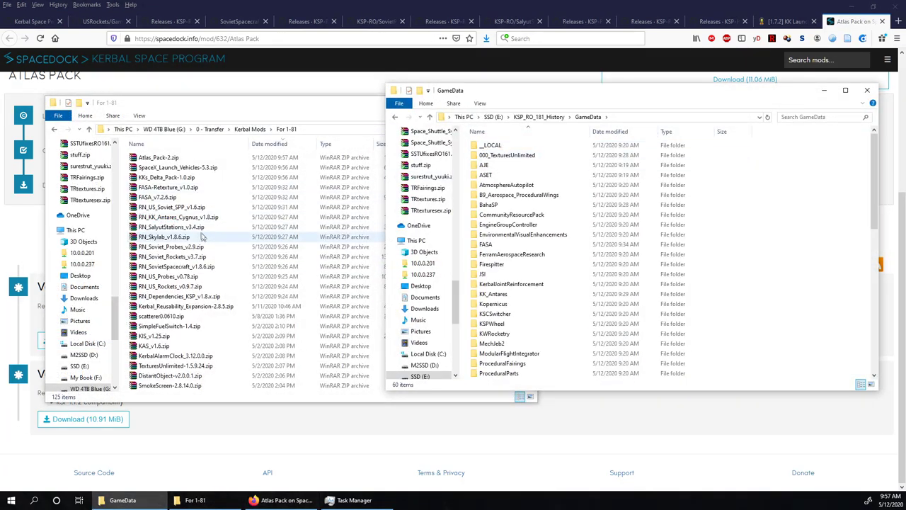
double_click(172, 179)
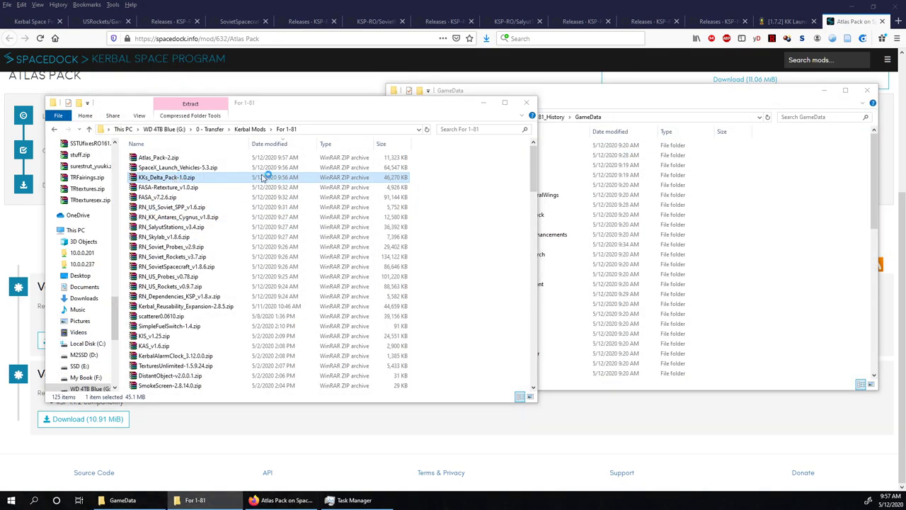
double_click(72, 259)
double_click(82, 252)
double_click(66, 267)
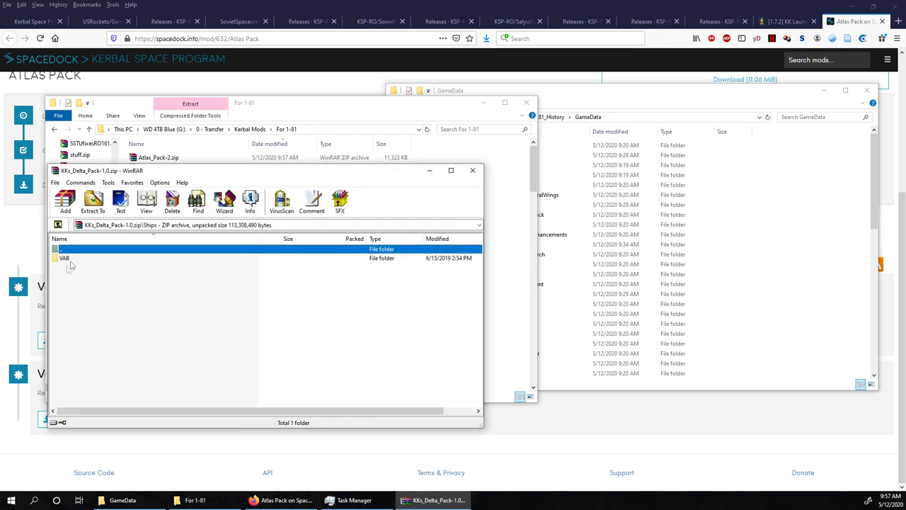
double_click(74, 252)
double_click(71, 259)
left_click(71, 259)
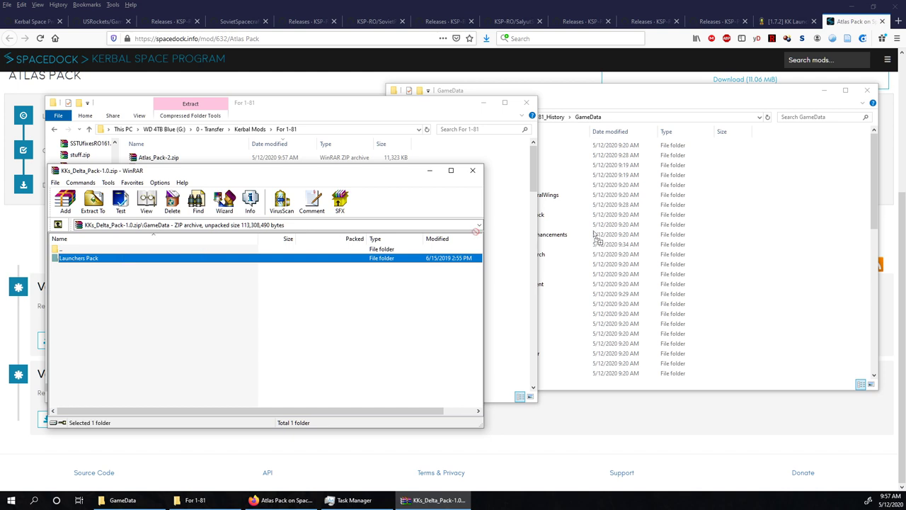
left_click_drag(816, 225, 815, 225)
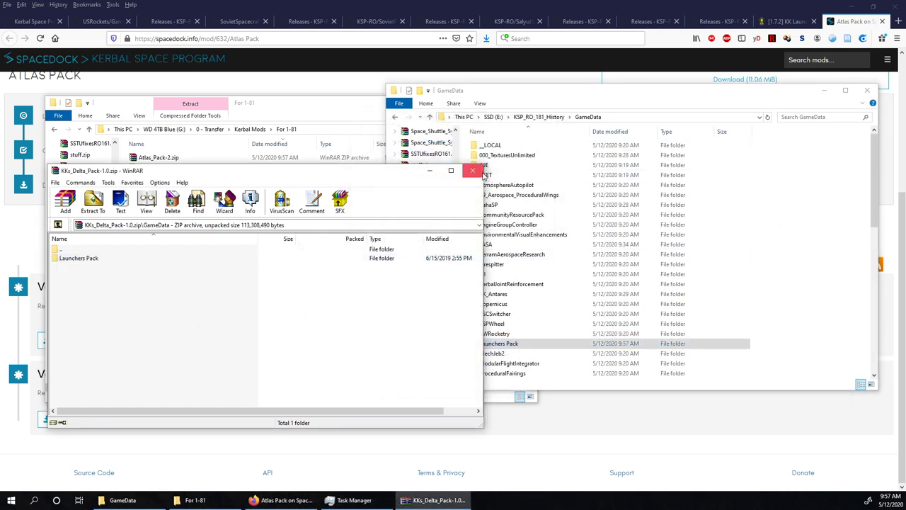
left_click(471, 170)
Extract only the Launchers Pack folder from SpaceX_Launch_Vehicles-5.3.zip into the game's GameData folder and close the archive.
double_click(156, 168)
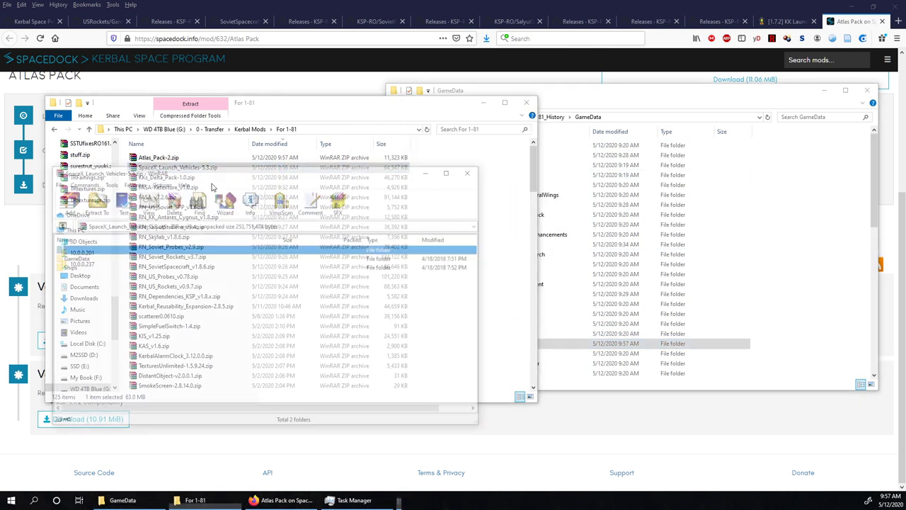
double_click(73, 258)
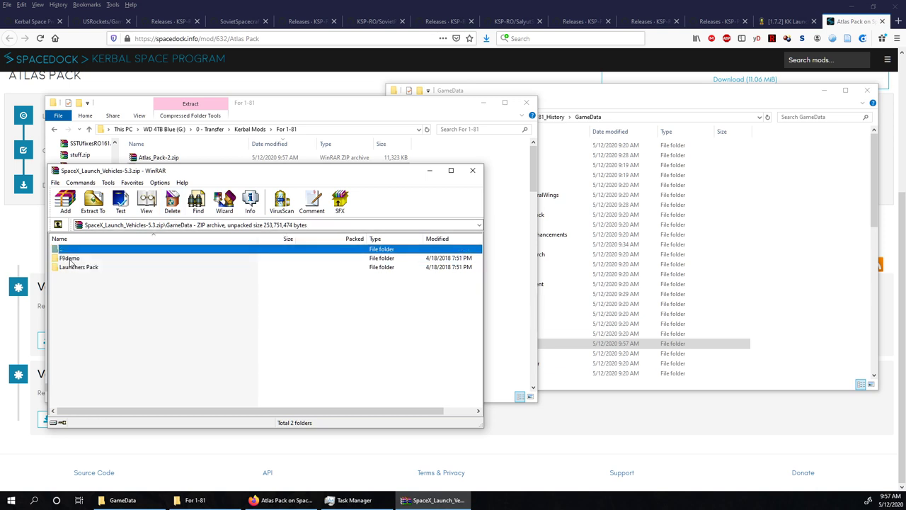
left_click(70, 260)
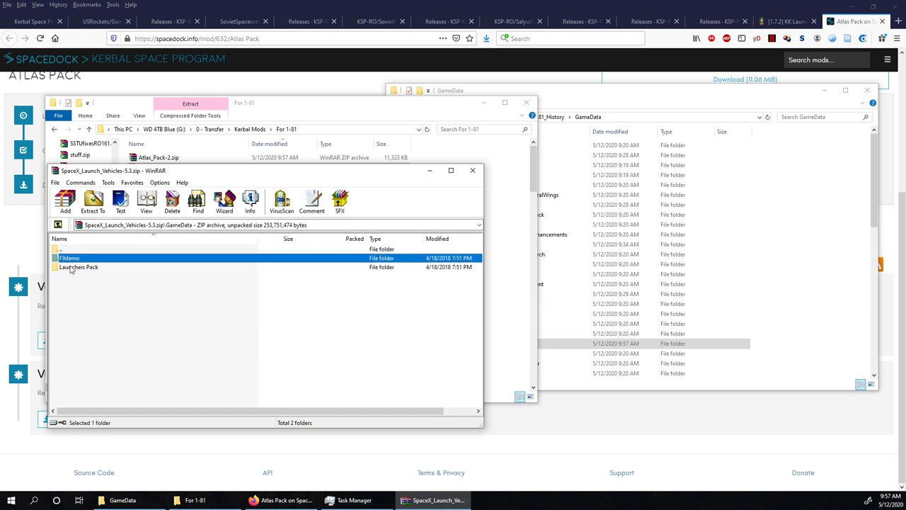
left_click(71, 268)
left_click_drag(68, 270, 822, 262)
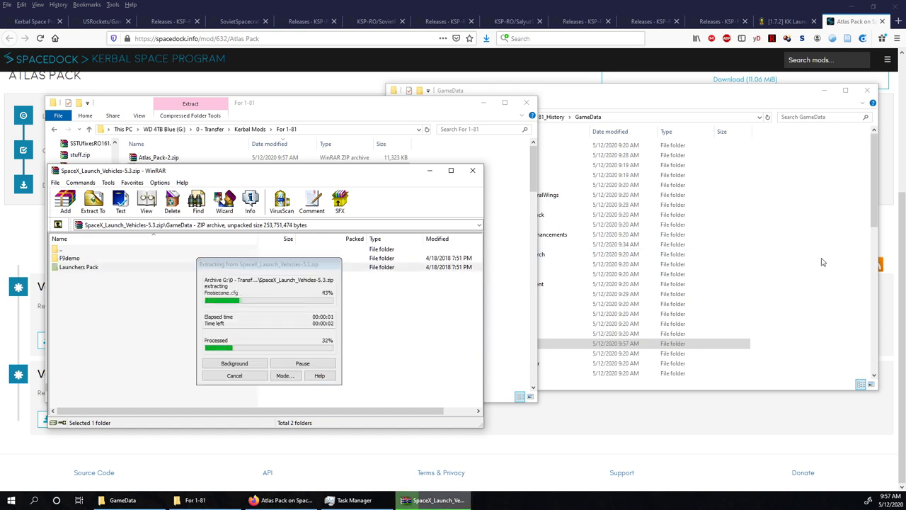
left_click(474, 172)
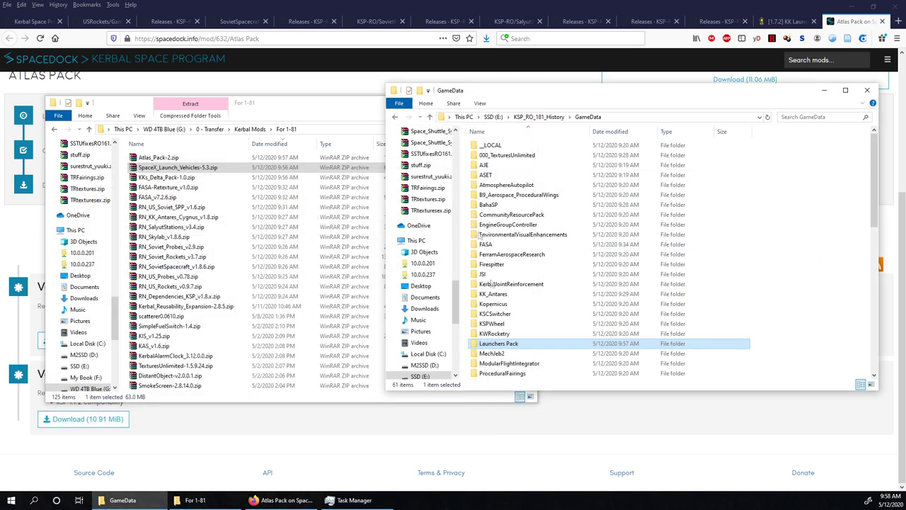
Look through the part folders and files under Launchers Pack, Rockets, SpaceX in GameData.
double_click(496, 344)
double_click(498, 165)
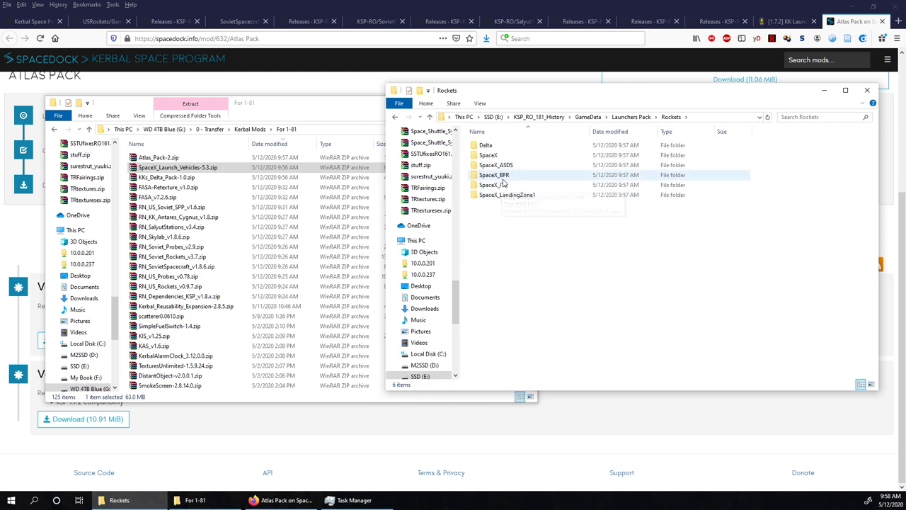
double_click(504, 158)
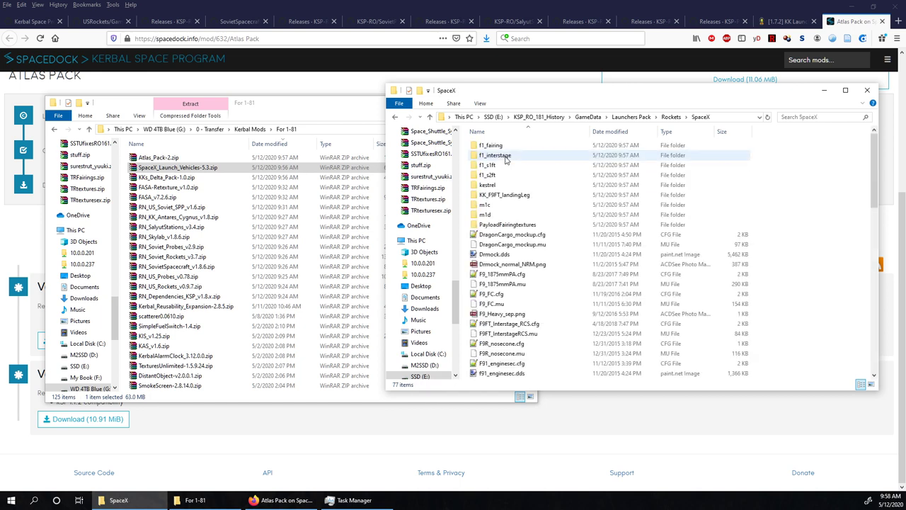
left_click_drag(530, 144, 496, 185)
scroll(532, 245, "down", 10)
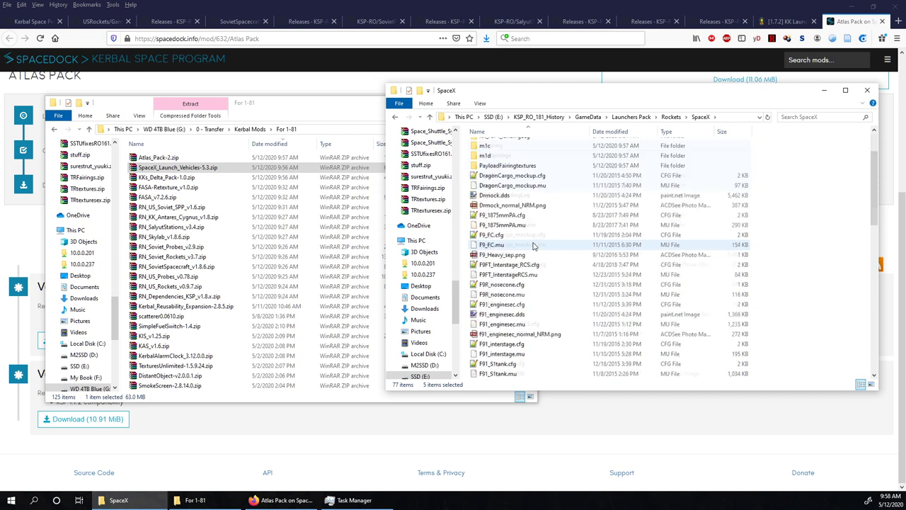
scroll(532, 244, "up", 10)
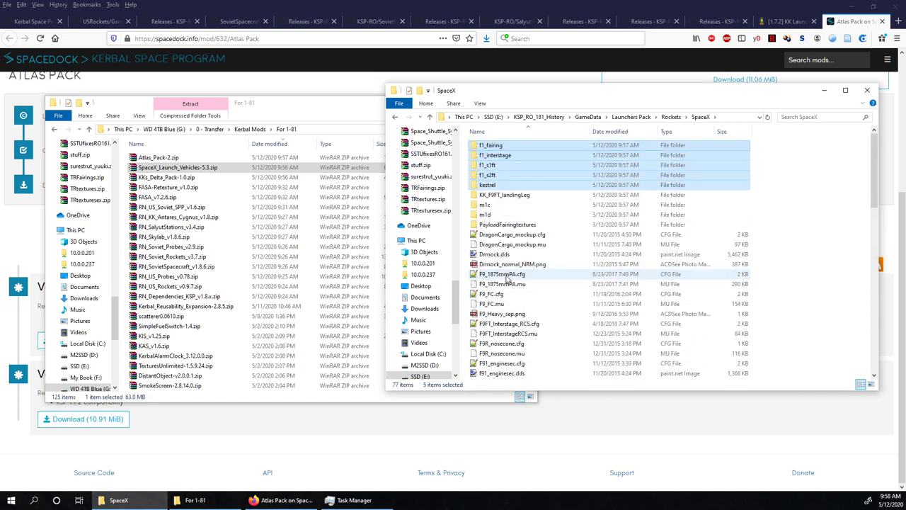
Check the size of the PayloadFairingtextures folder and skim the remaining SpaceX files before returning to GameData.
double_click(506, 228)
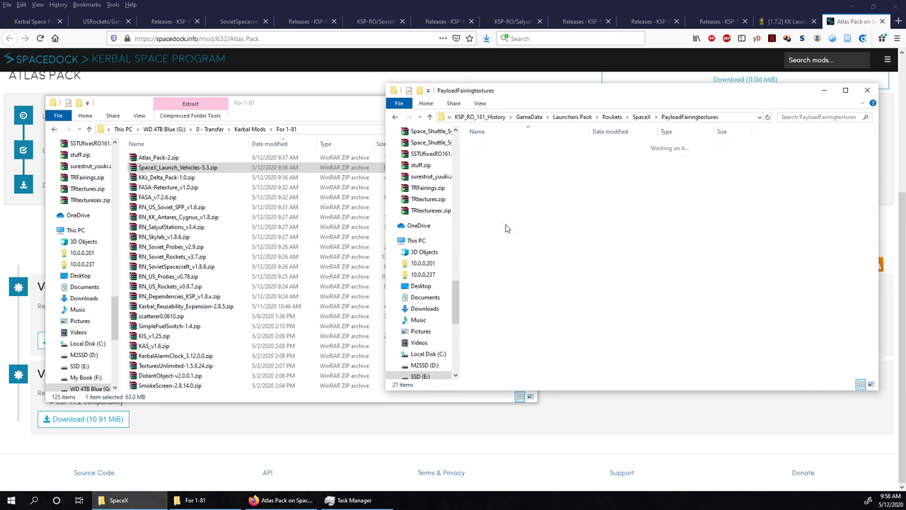
right_click(612, 352)
left_click(639, 343)
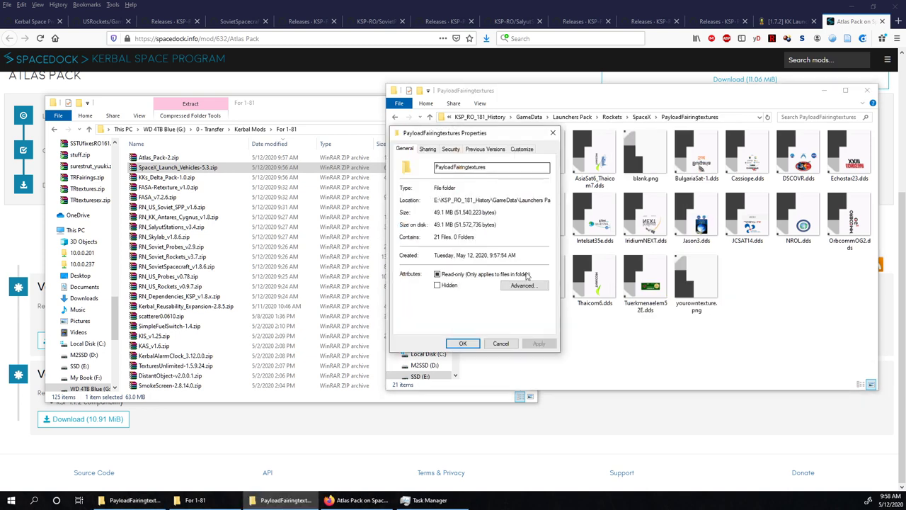
left_click(501, 344)
left_click(642, 117)
scroll(607, 241, "down", 5)
scroll(607, 241, "down", 10)
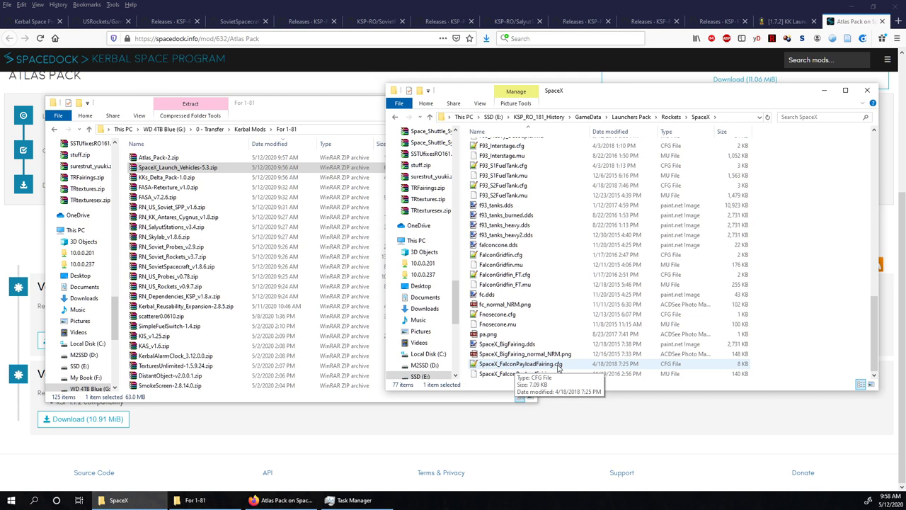
scroll(690, 262, "up", 12)
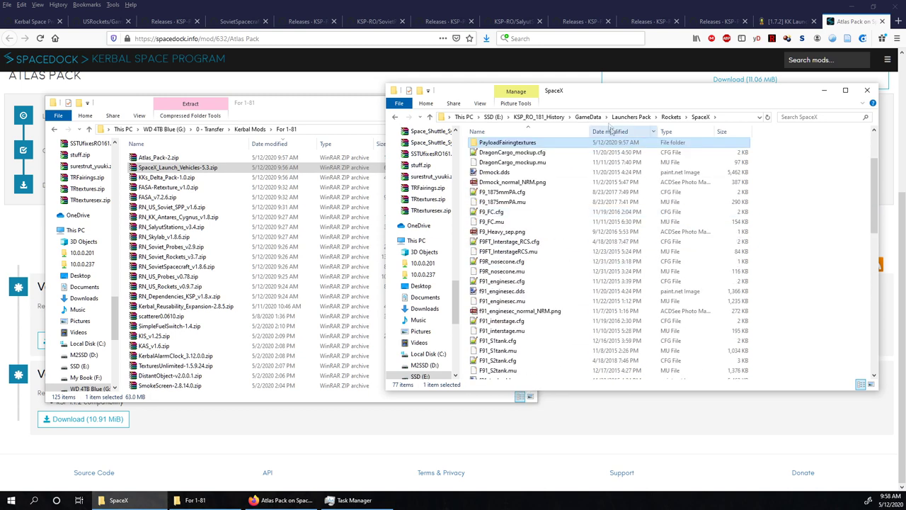
left_click(588, 117)
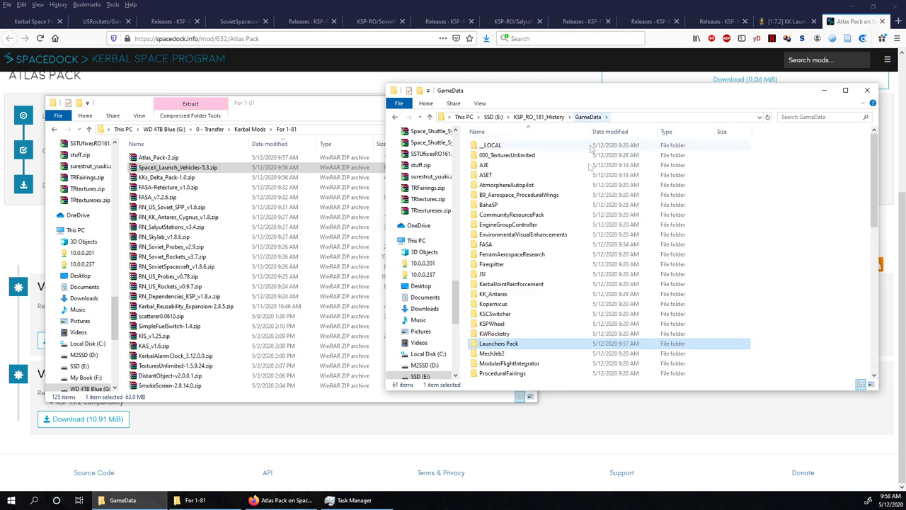
Extract the Launchers Pack folder from Atlas_Pack-2.zip into the game's GameData folder.
left_click(171, 157)
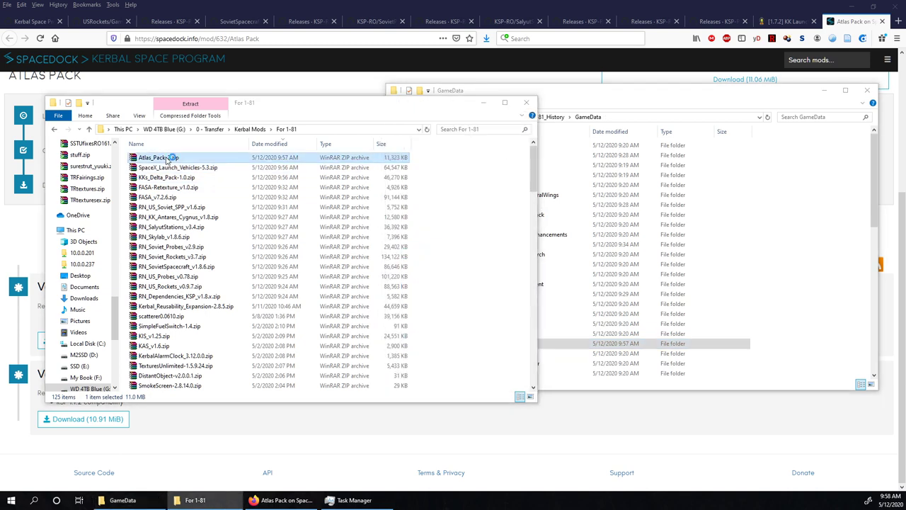
double_click(170, 157)
double_click(89, 257)
left_click(83, 258)
left_click_drag(111, 262, 793, 282)
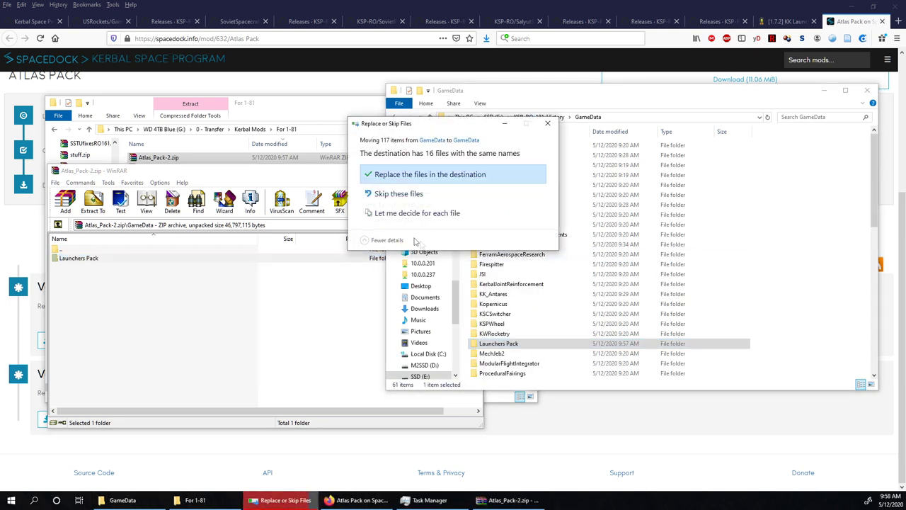
Resolve the file conflicts by keeping all files already in GameData, finish the move and close the Atlas Pack archive.
left_click(413, 213)
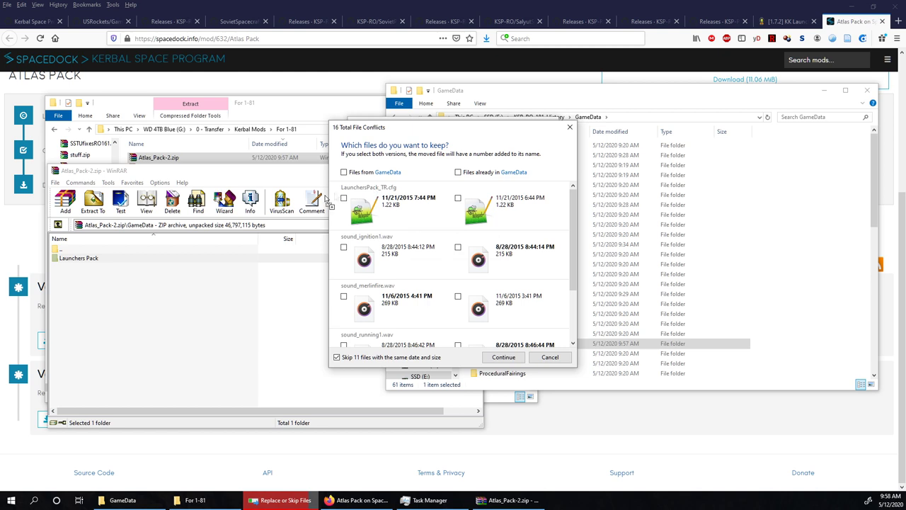
mouse_move(574, 219)
left_mouse_down()
mouse_move(578, 282)
mouse_move(580, 206)
left_mouse_up()
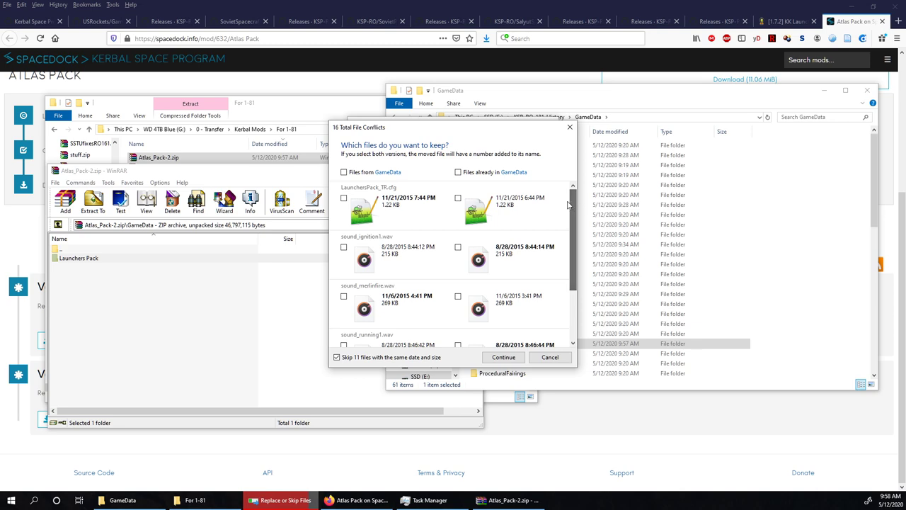
left_click(459, 172)
left_click(522, 358)
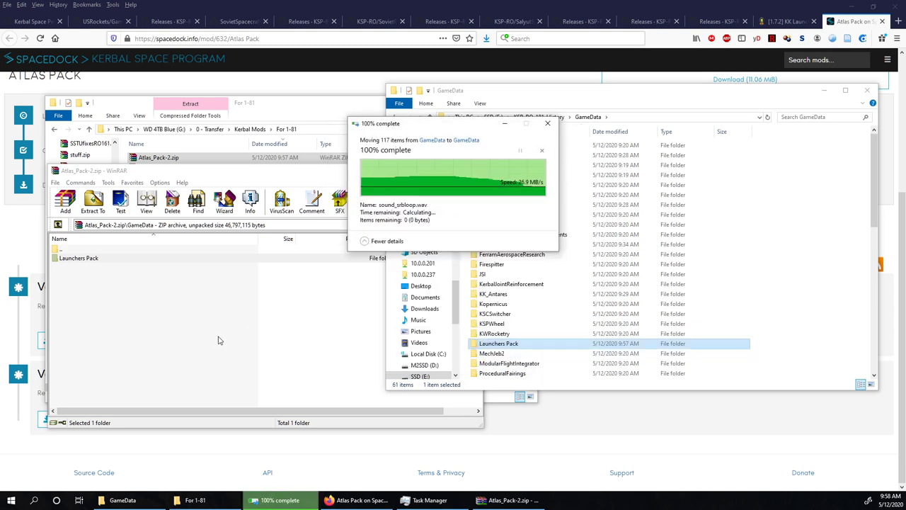
left_click(219, 339)
left_click(475, 172)
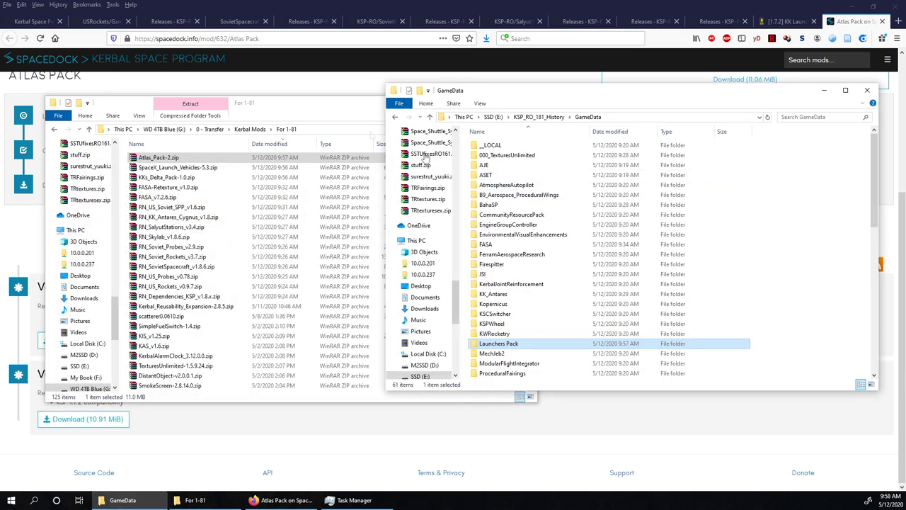
left_click(302, 105)
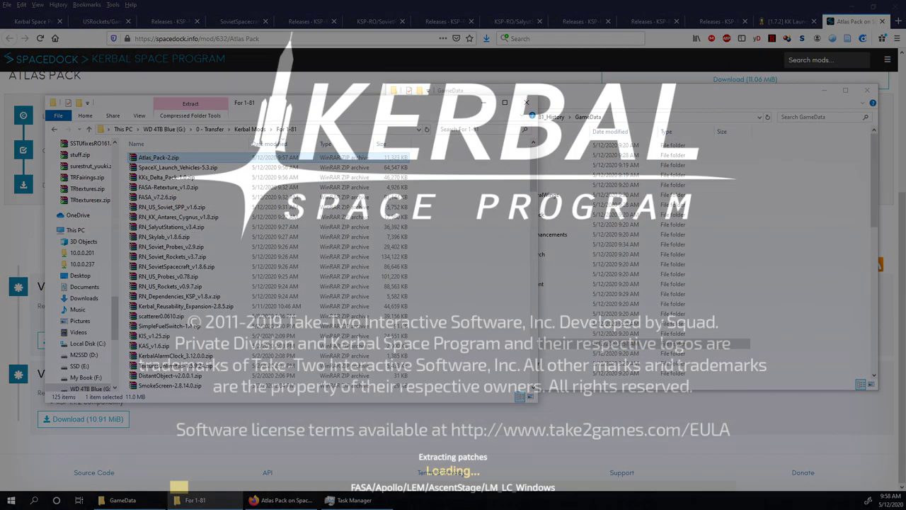